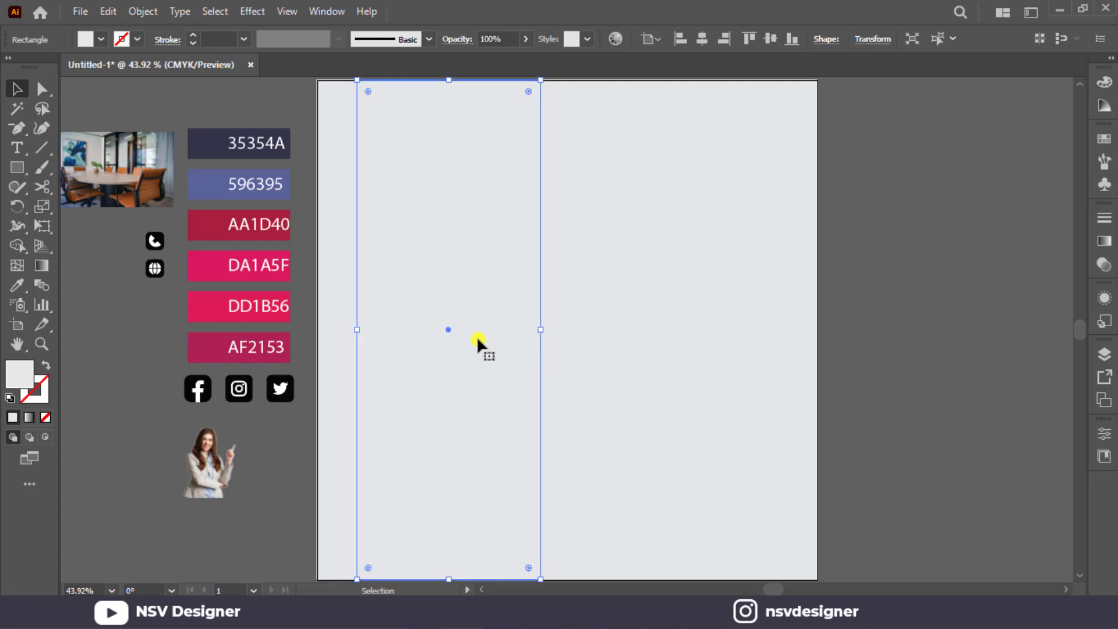
# Widen the tall rectangle slightly, give it a linear gradient fill, and add a middle colour stop at 50%.
pyautogui.moveTo(534, 330); pyautogui.dragTo(546, 327)
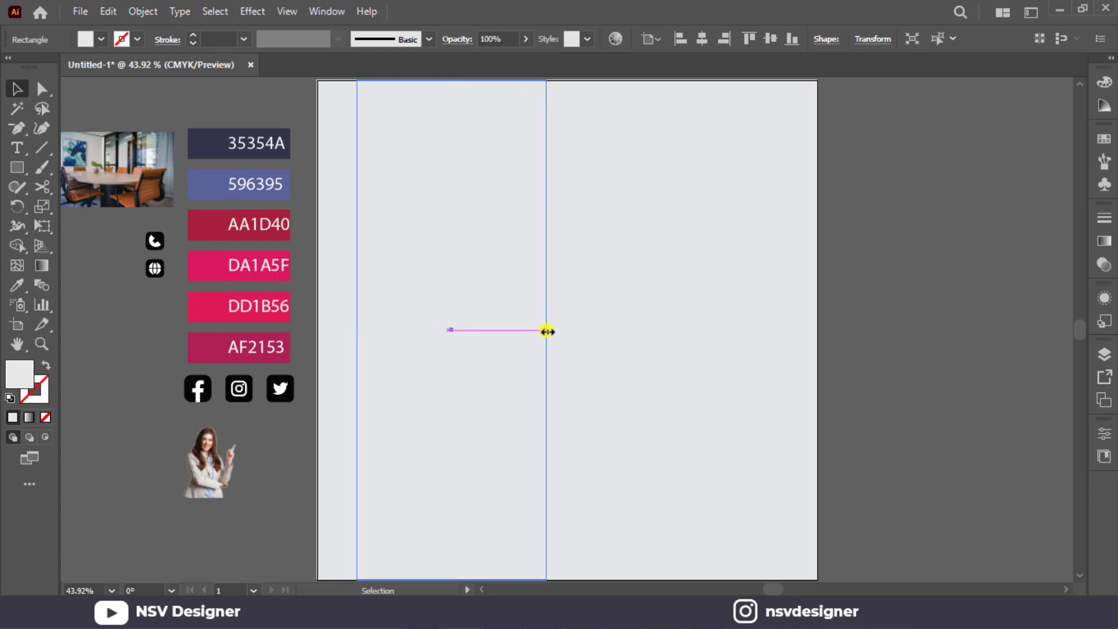
pyautogui.click(1105, 243)
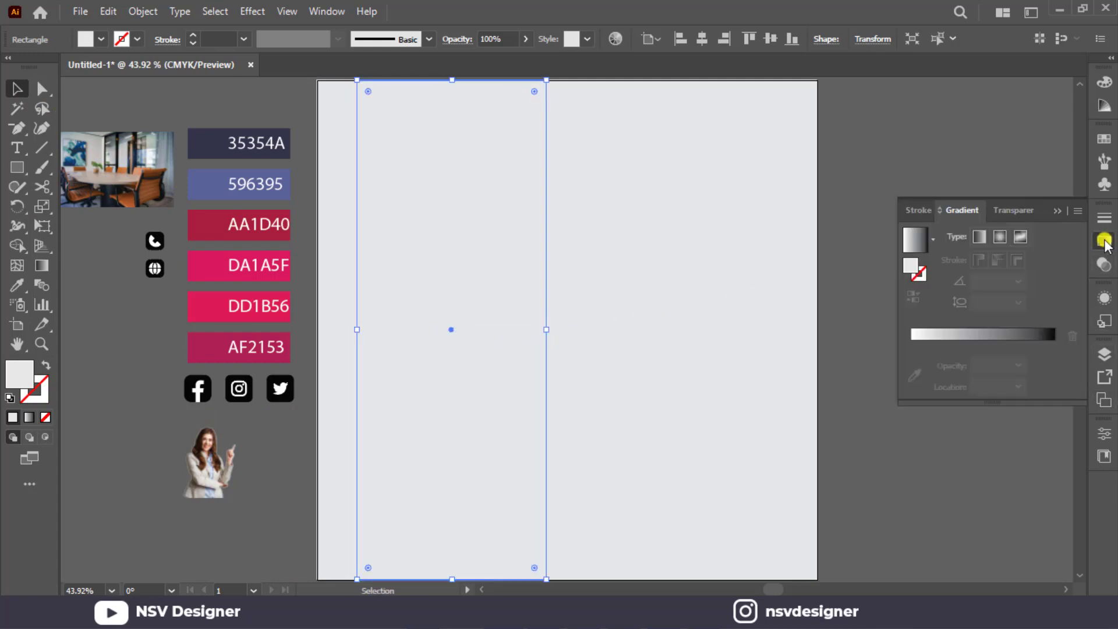
pyautogui.click(983, 239)
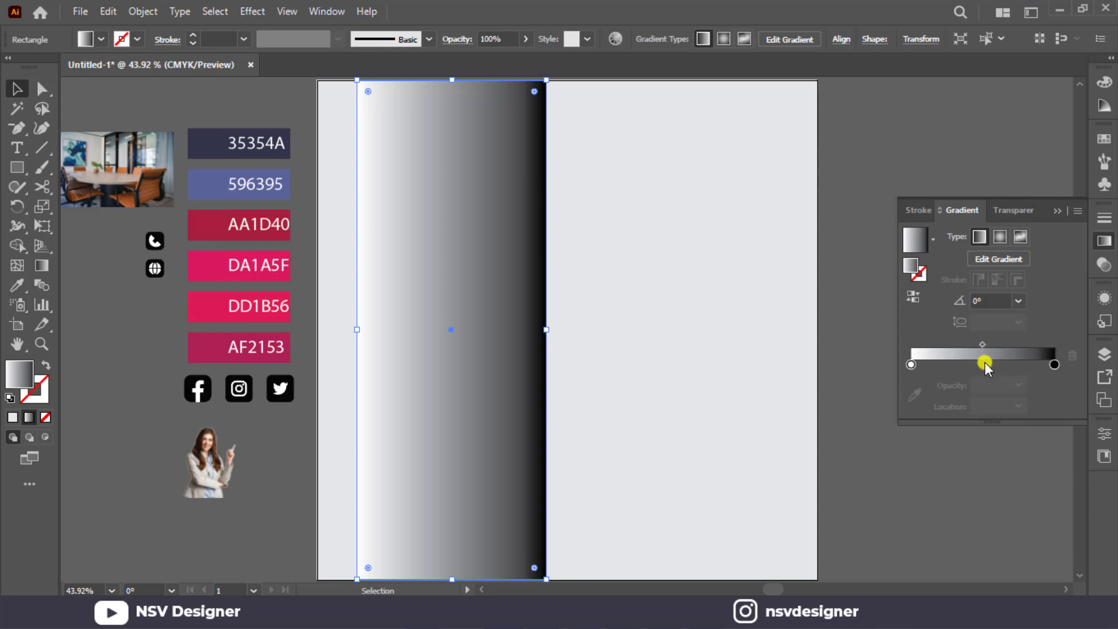
pyautogui.click(984, 364)
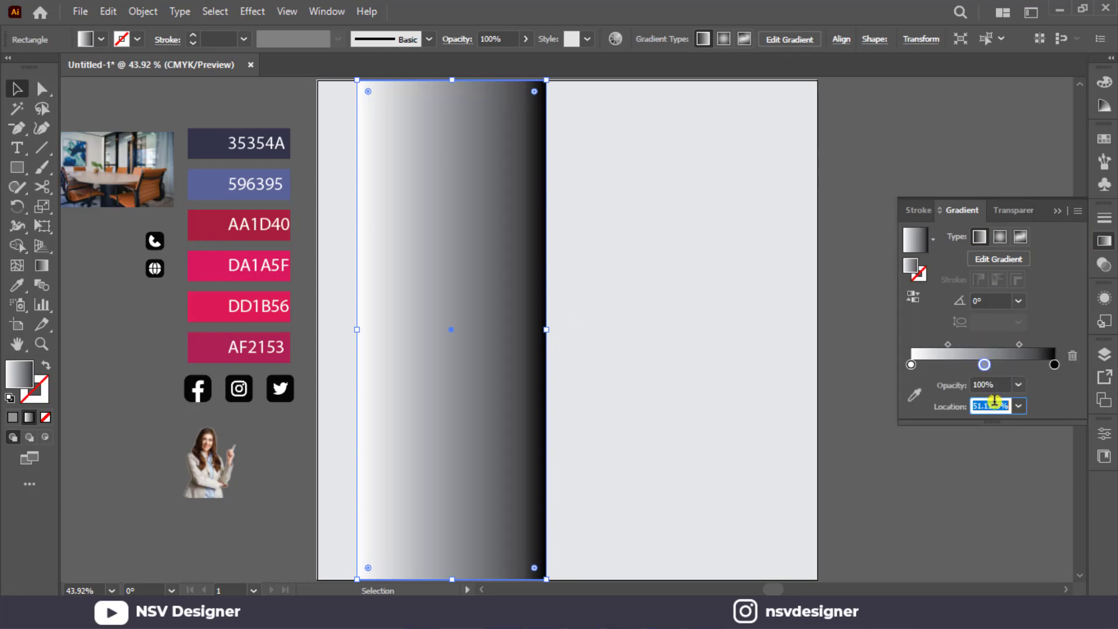
pyautogui.click(976, 488)
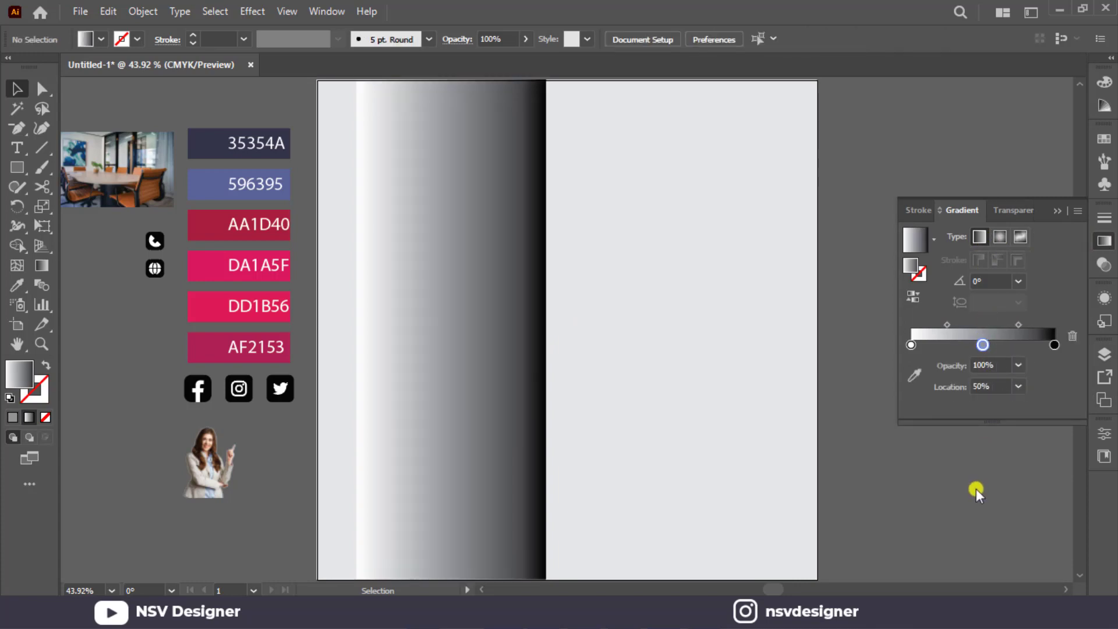
# Try to set both end stops of the gradient to the 35354A swatch colour.
pyautogui.click(911, 347)
pyautogui.click(913, 376)
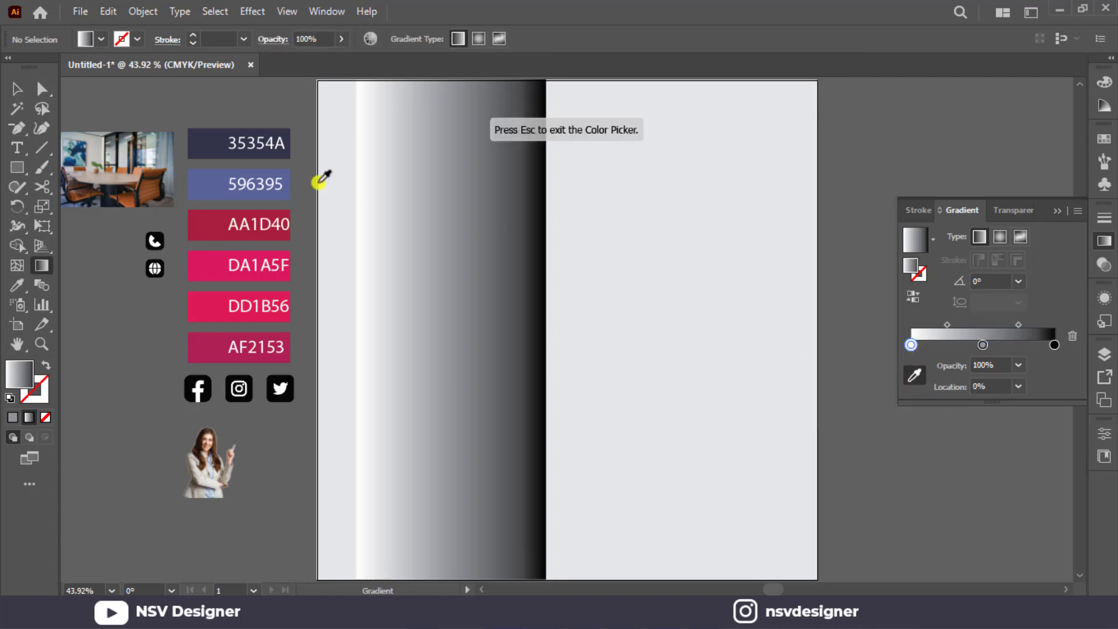
pyautogui.click(210, 144)
pyautogui.click(1054, 344)
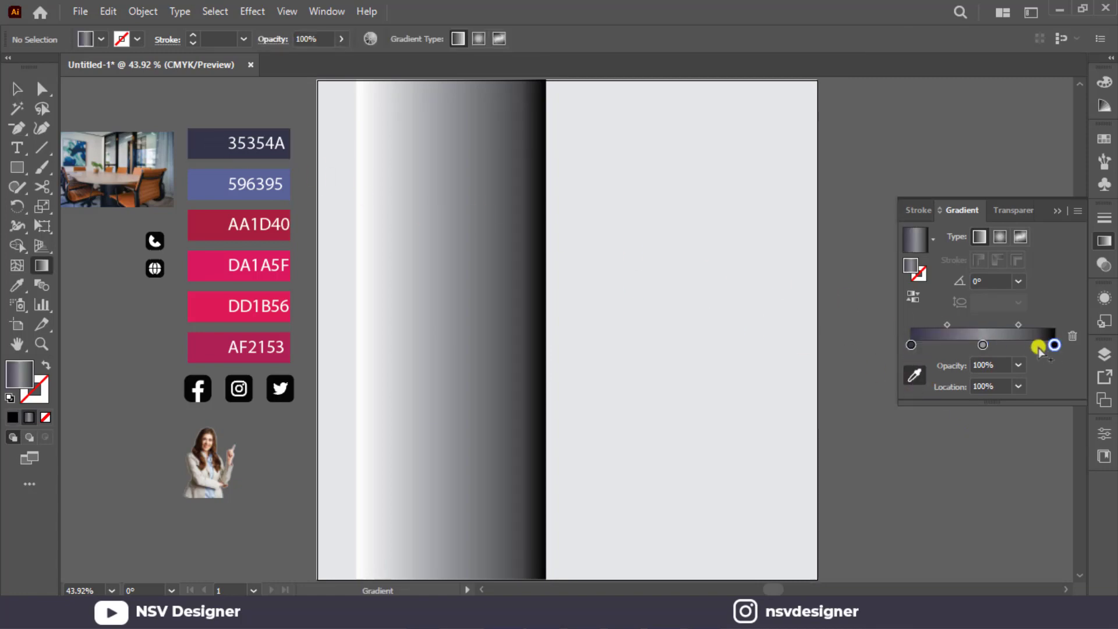
pyautogui.click(209, 146)
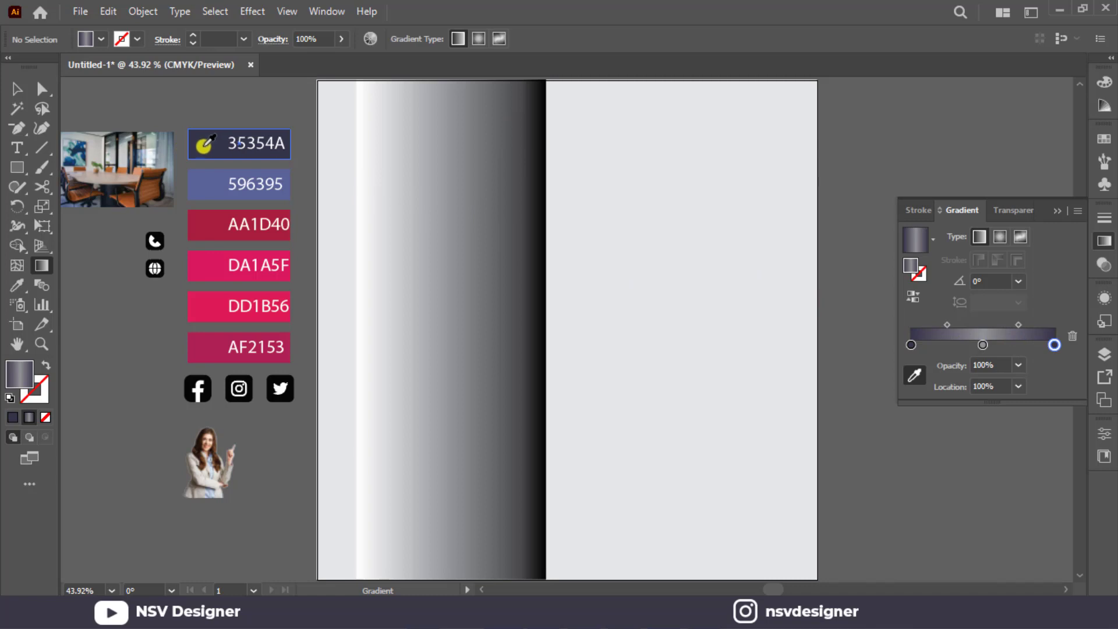
pyautogui.click(12, 89)
# Colour the rectangle's gradient with the 35354A swatch at both end stops and the 596395 swatch at the middle stop.
pyautogui.click(385, 172)
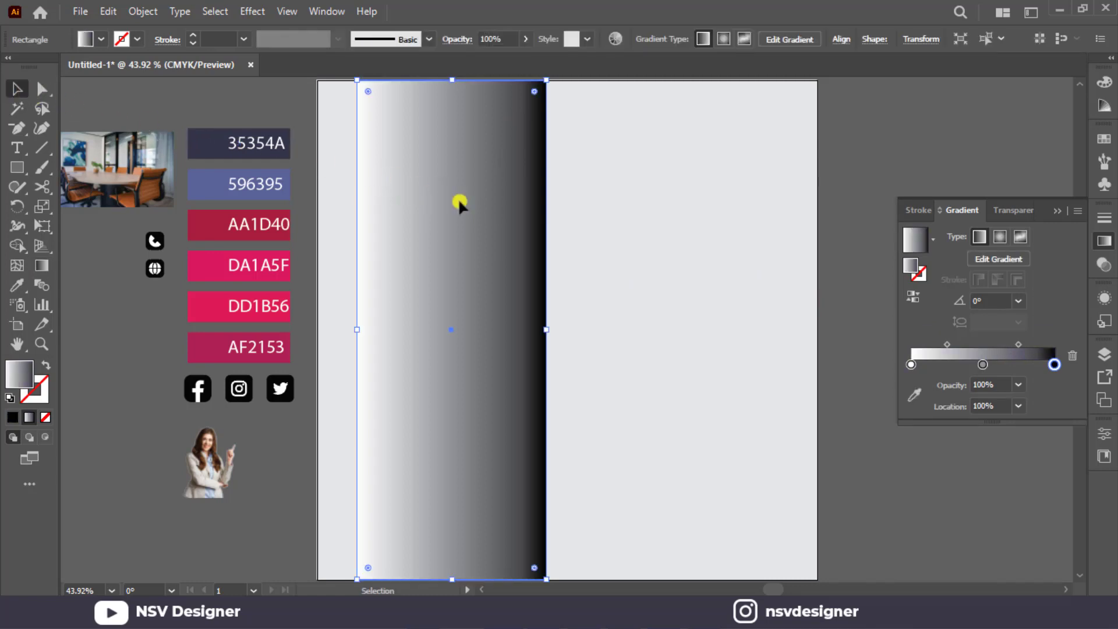
pyautogui.click(914, 394)
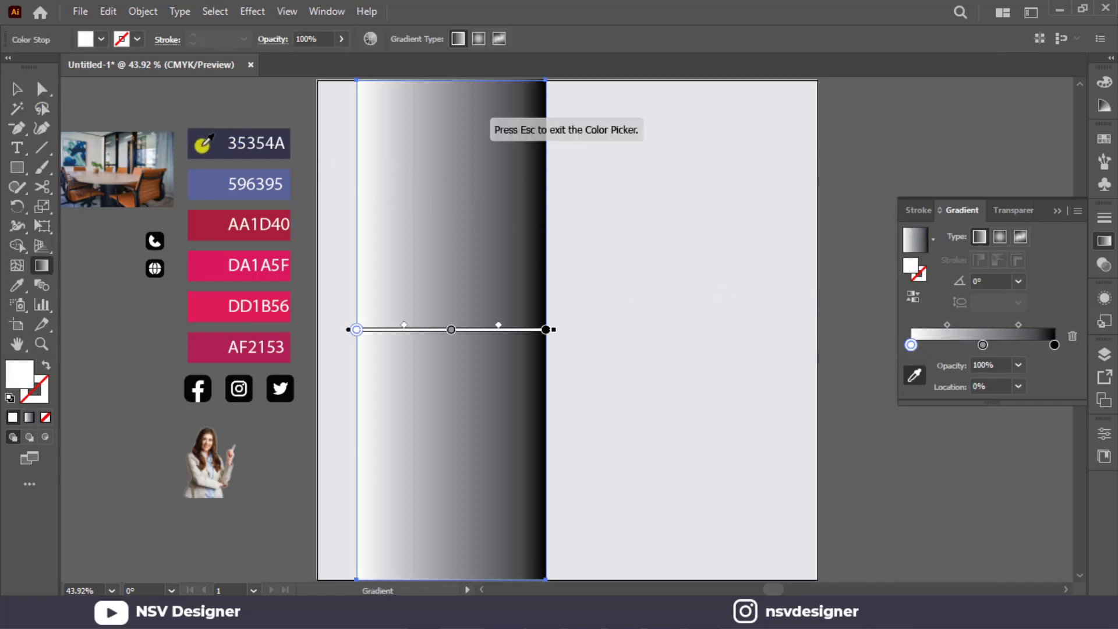
pyautogui.click(203, 143)
pyautogui.click(1054, 344)
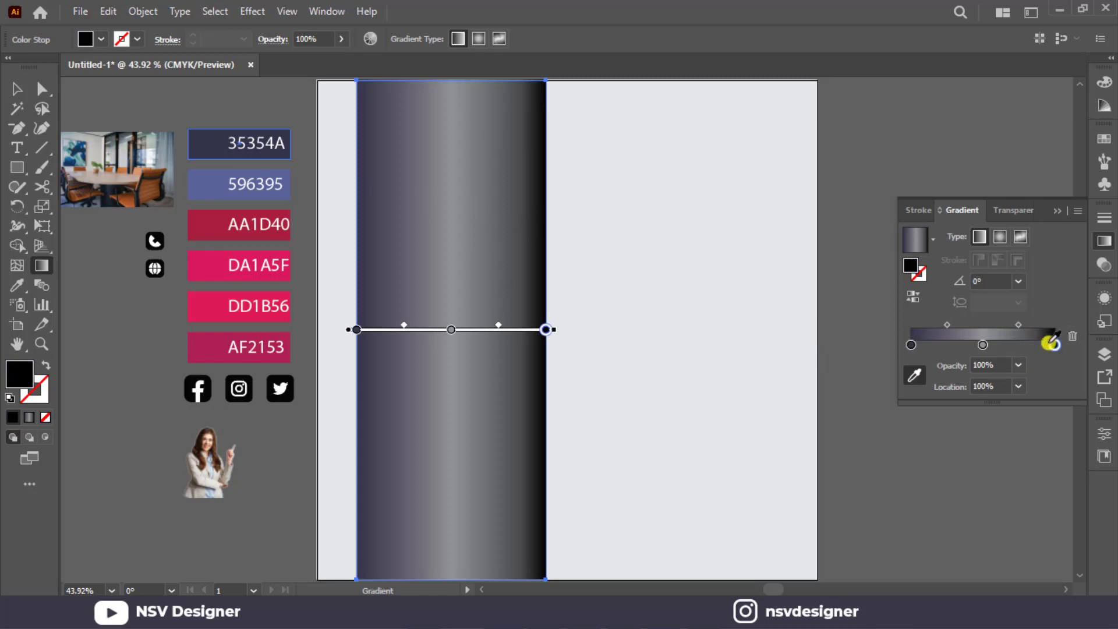
pyautogui.click(206, 149)
pyautogui.click(982, 346)
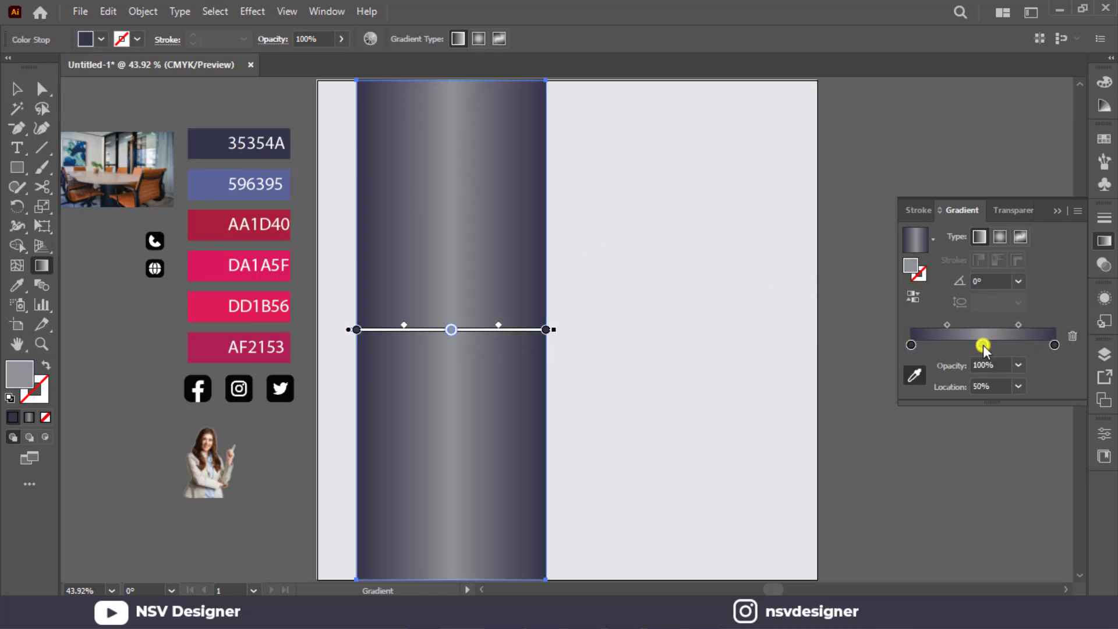
pyautogui.click(234, 203)
pyautogui.click(20, 89)
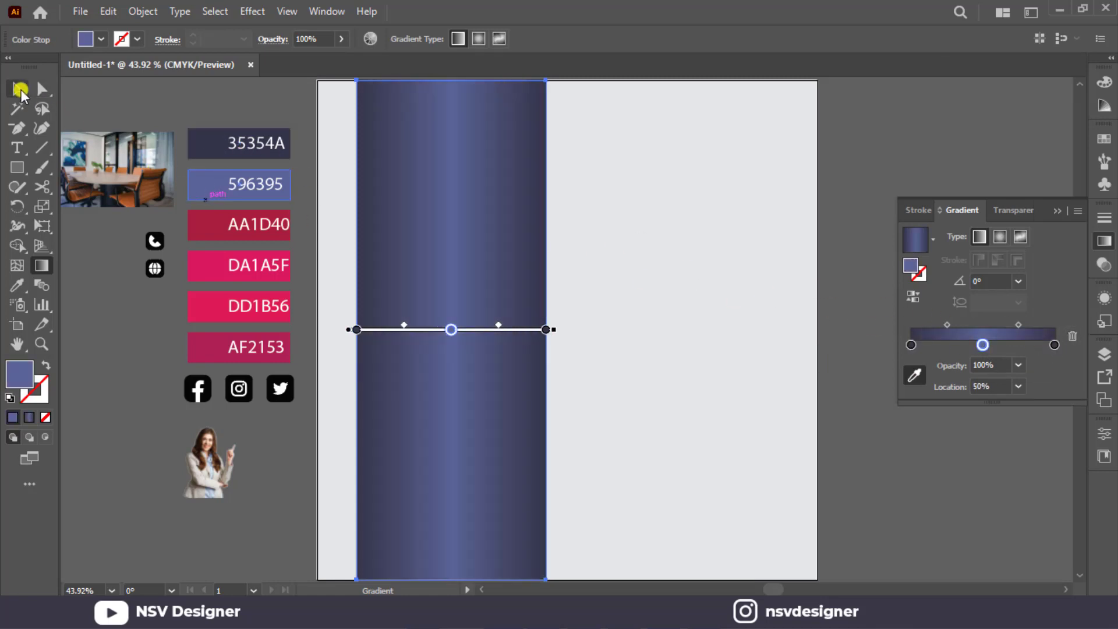
# Redirect the rectangle's gradient so it runs vertically at 90° from the lower edge to the upper edge.
pyautogui.press('g')
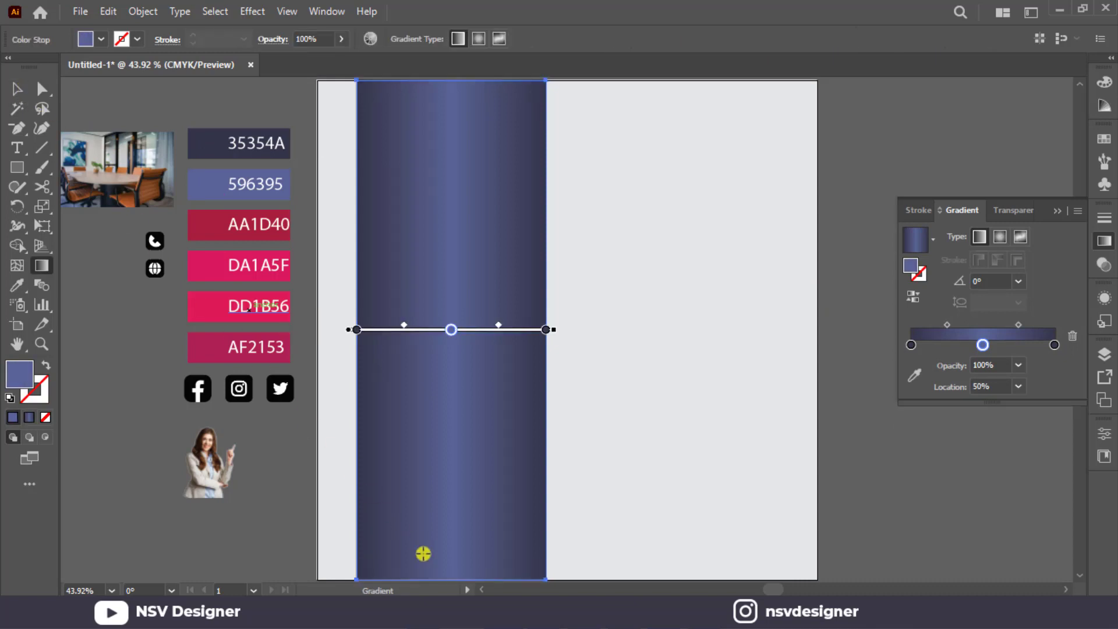
pyautogui.moveTo(452, 550)
pyautogui.mouseDown()
pyautogui.moveTo(462, 87)
pyautogui.moveTo(452, 194)
pyautogui.mouseUp()
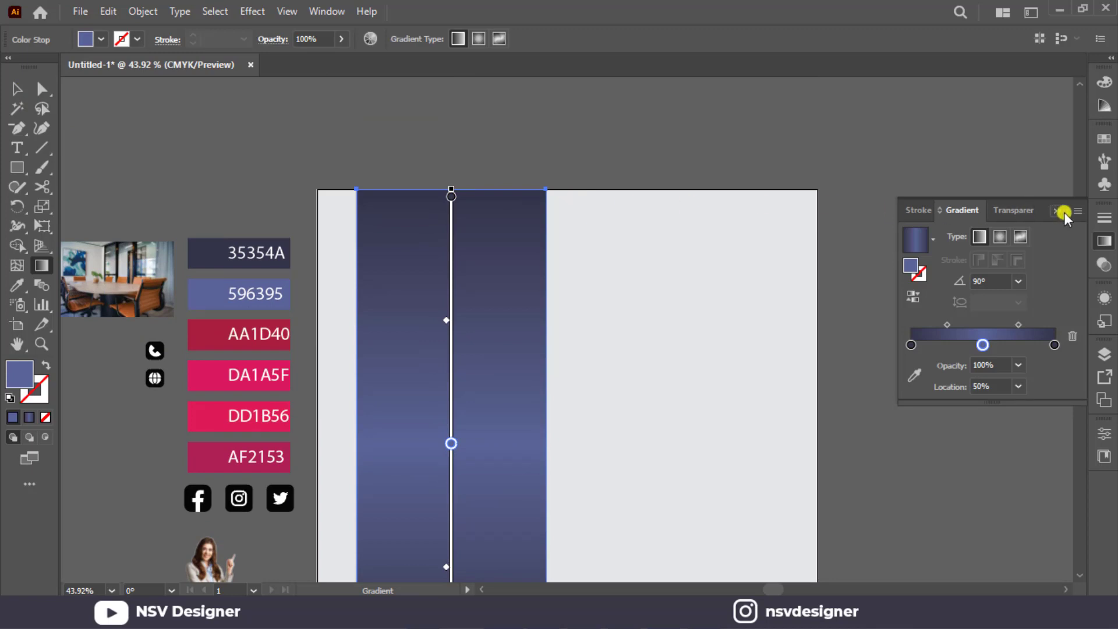
pyautogui.click(1057, 211)
pyautogui.click(18, 83)
# Shift the gradient rectangle slightly to the right on the artboard and deselect it.
pyautogui.click(500, 127)
pyautogui.scroll(-3, 499, 127)
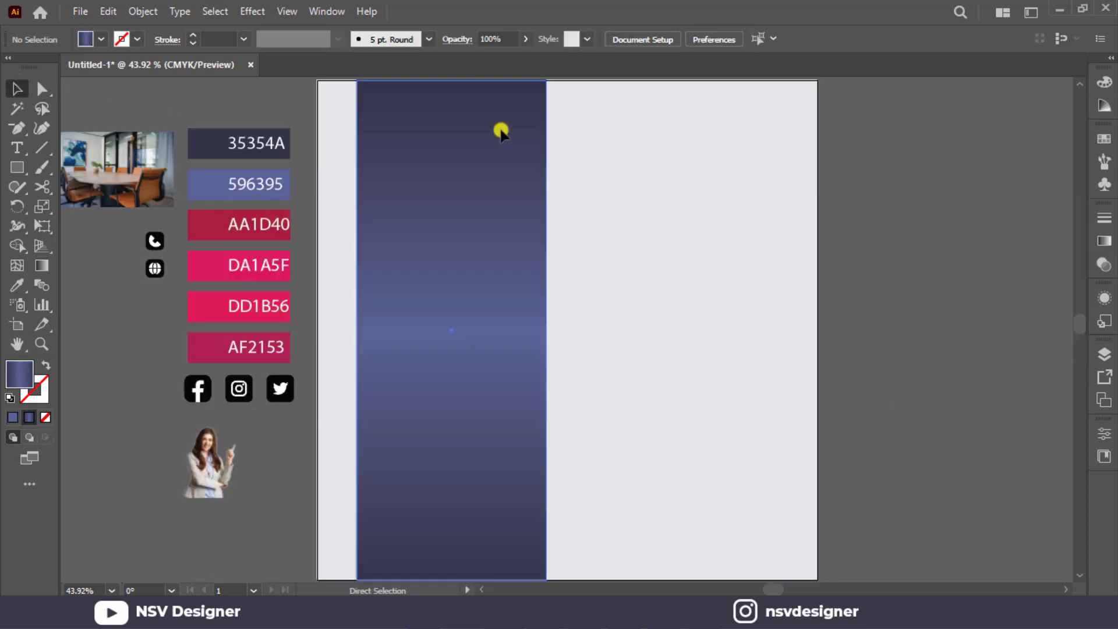
pyautogui.moveTo(499, 131); pyautogui.dragTo(507, 131)
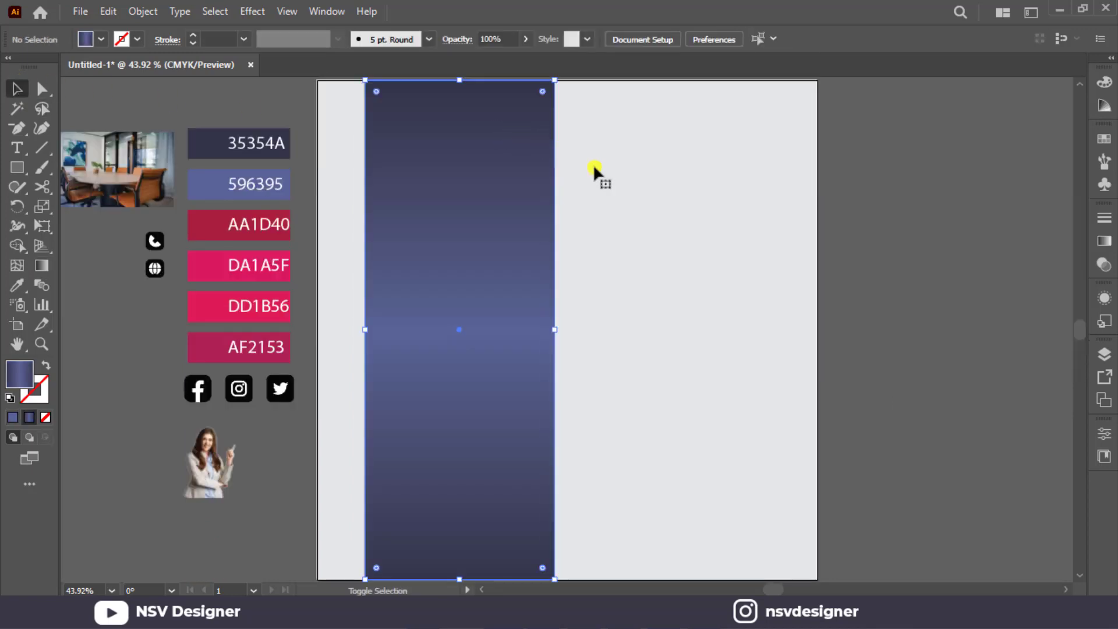
pyautogui.click(661, 215)
# Draw a circle from the centre of the gradient strip, spanning the strip's full width, and fill it with brown.
pyautogui.moveTo(15, 169); pyautogui.dragTo(58, 207)
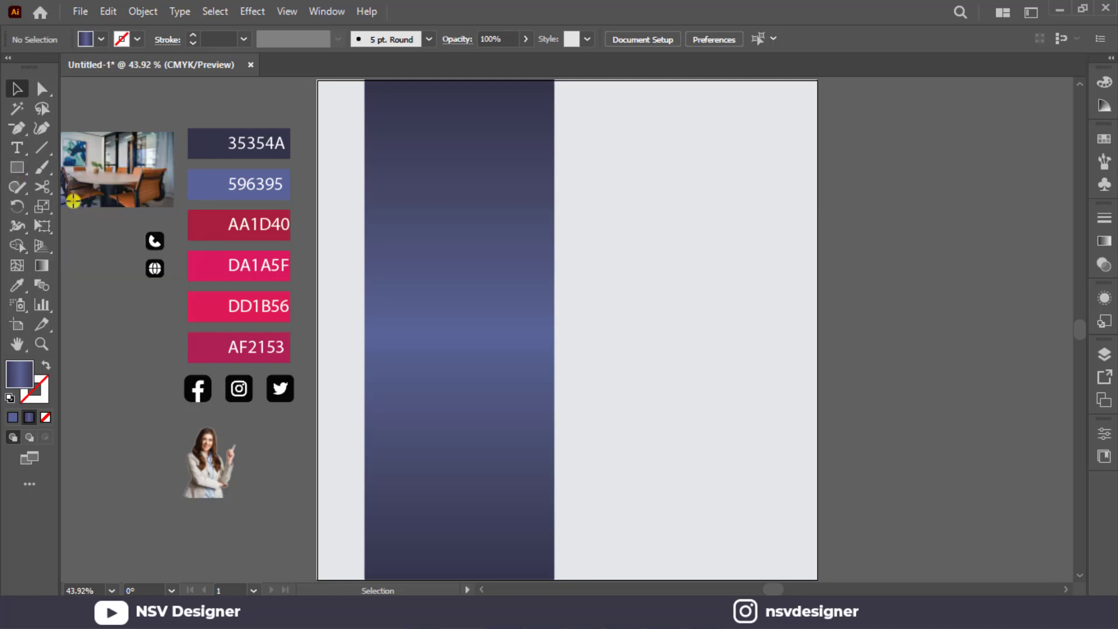
pyautogui.moveTo(460, 331); pyautogui.dragTo(557, 414)
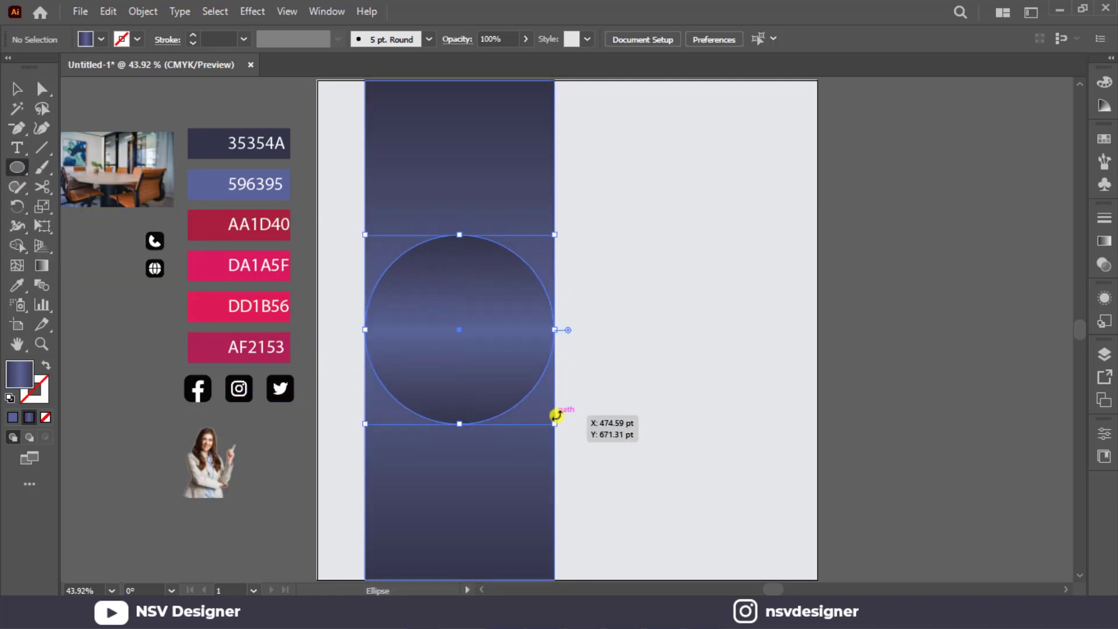
pyautogui.click(12, 89)
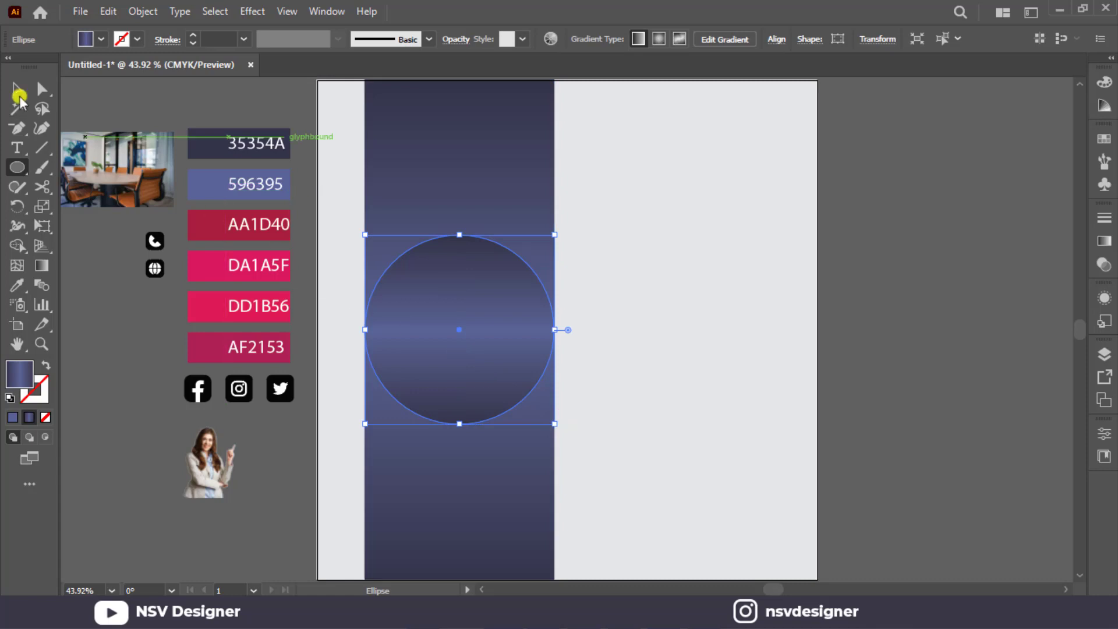
pyautogui.click(99, 40)
pyautogui.click(124, 91)
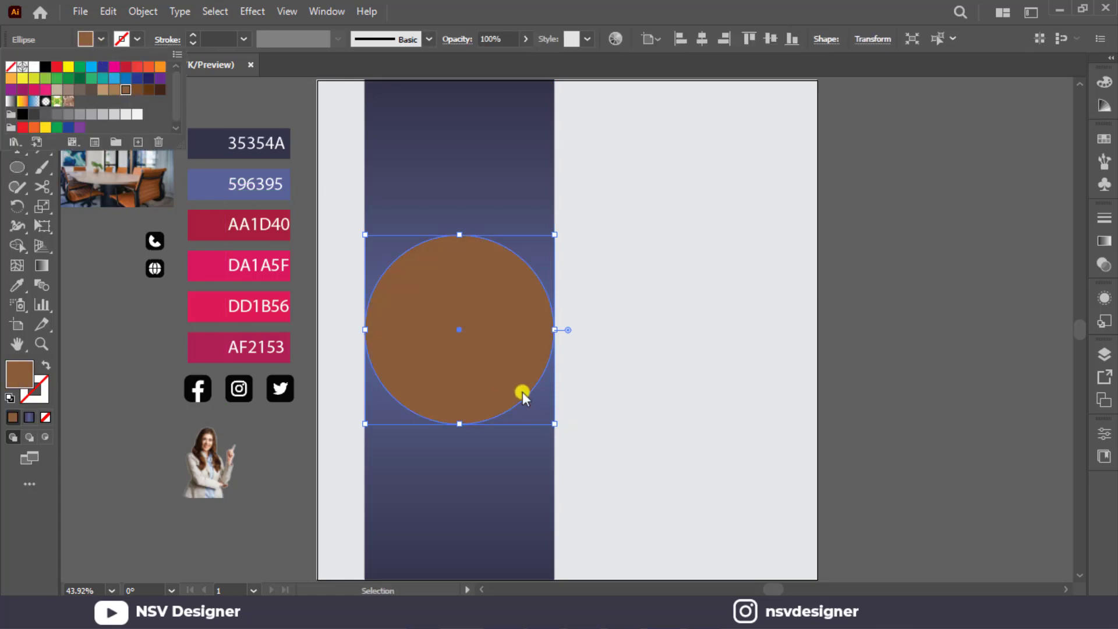
# Enlarge the circle slightly from its centre so it overhangs both sides of the gradient strip.
pyautogui.click(557, 419)
pyautogui.moveTo(554, 425); pyautogui.dragTo(557, 432)
pyautogui.click(585, 264)
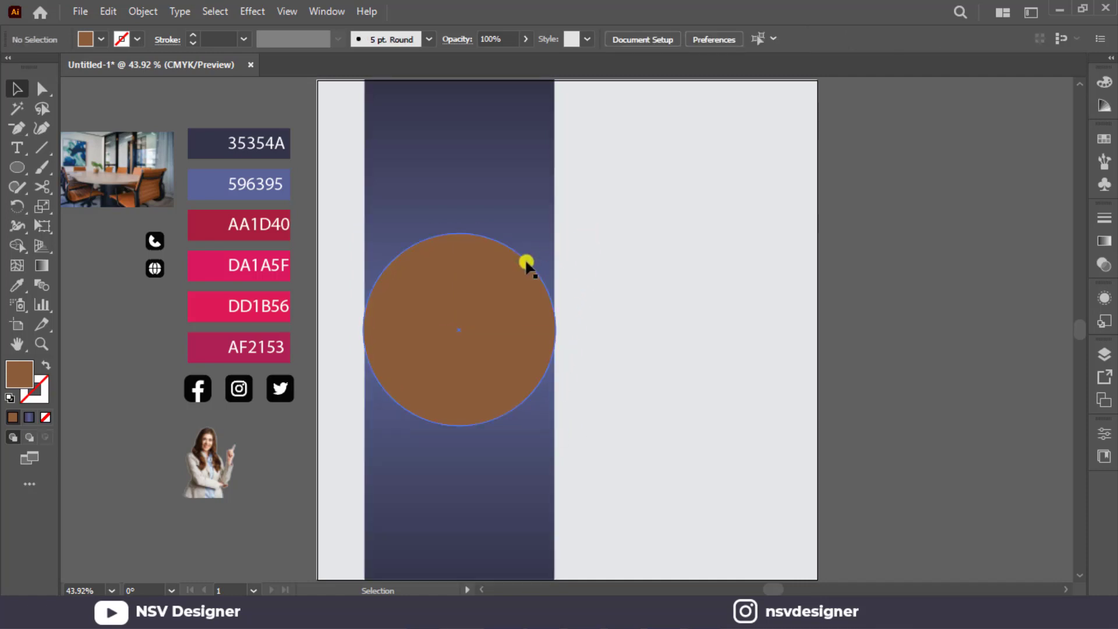
# Create an inner copy of the circle with Offset Path, using an offset of -9 pt and Miter joins.
pyautogui.click(423, 293)
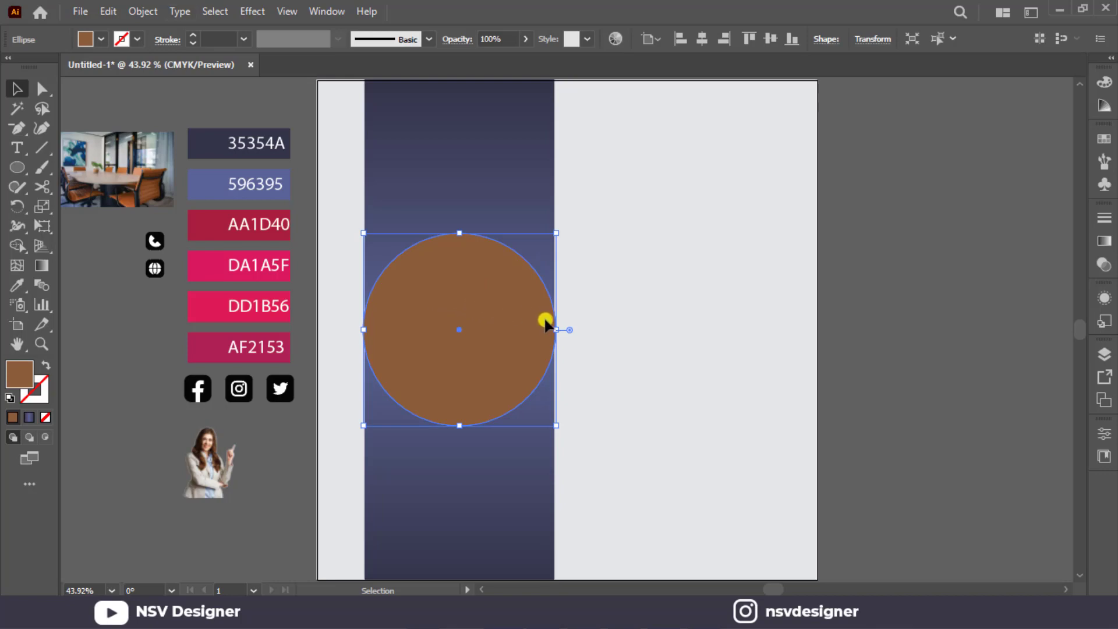
pyautogui.click(143, 11)
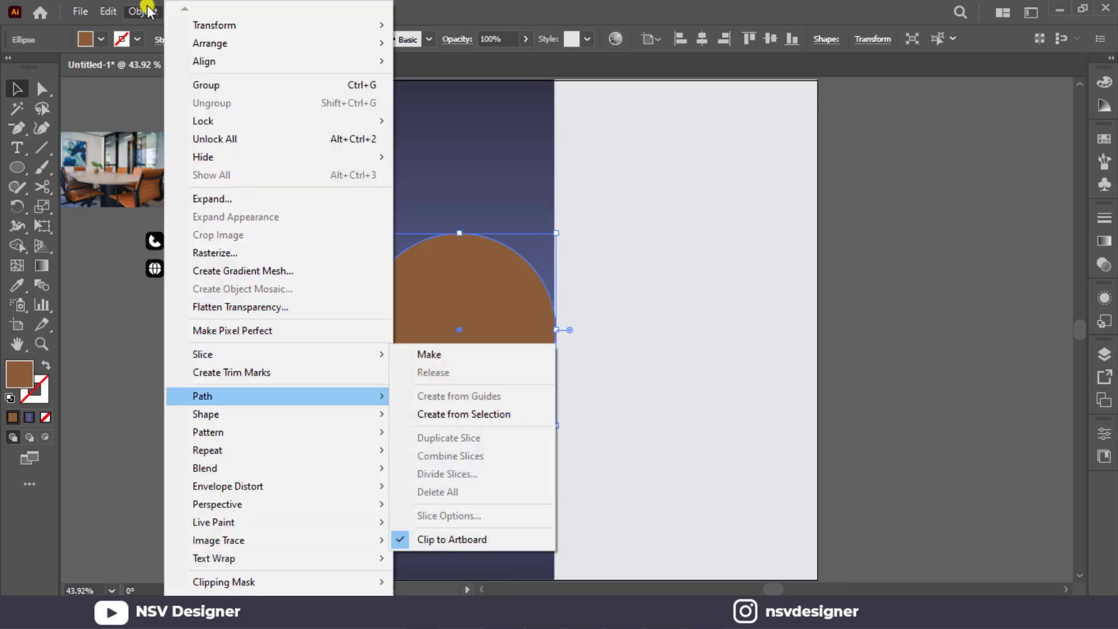
pyautogui.moveTo(285, 396)
pyautogui.click(473, 454)
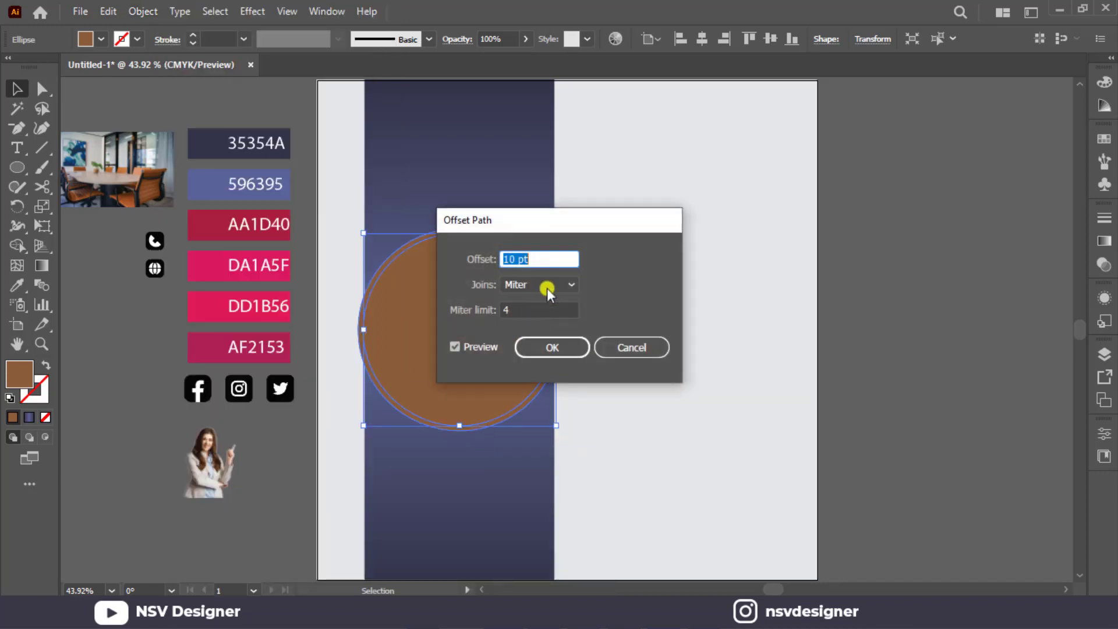
pyautogui.scroll(-10, 558, 264)
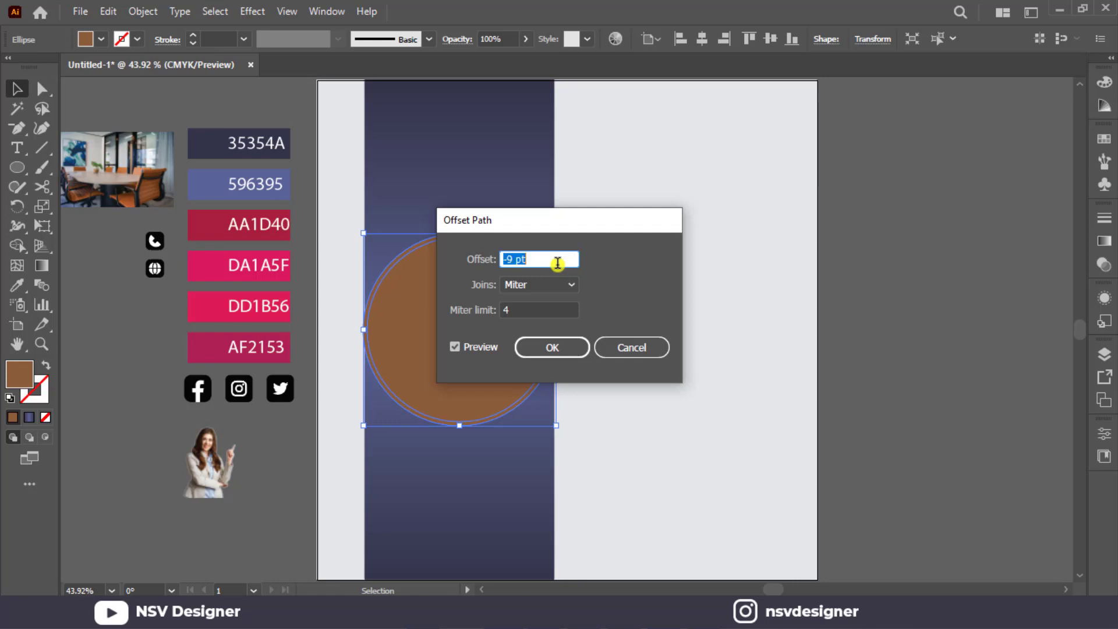
pyautogui.click(567, 358)
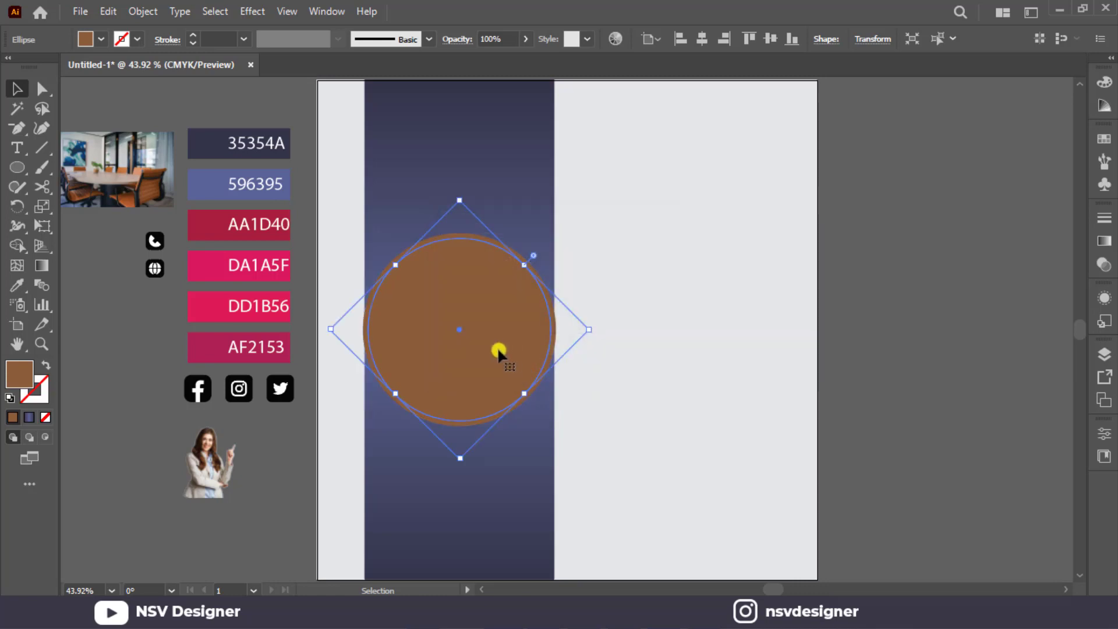
# Fill the inner circle with the AA1D40 swatch colour and the outer circle with white.
pyautogui.press('i')
pyautogui.click(220, 223)
pyautogui.click(17, 90)
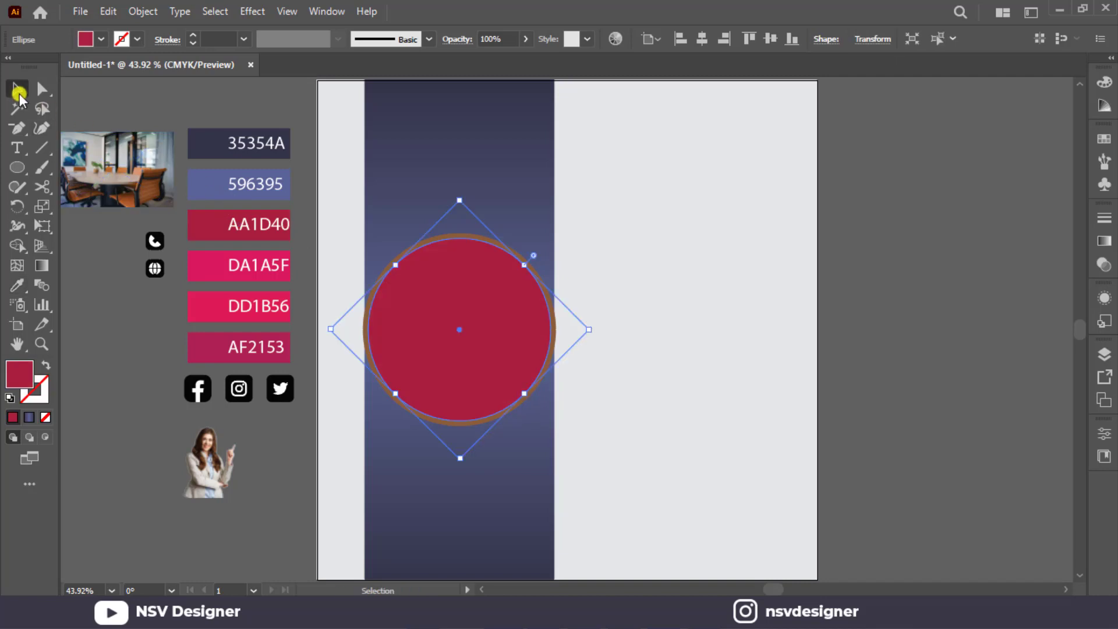
pyautogui.click(441, 233)
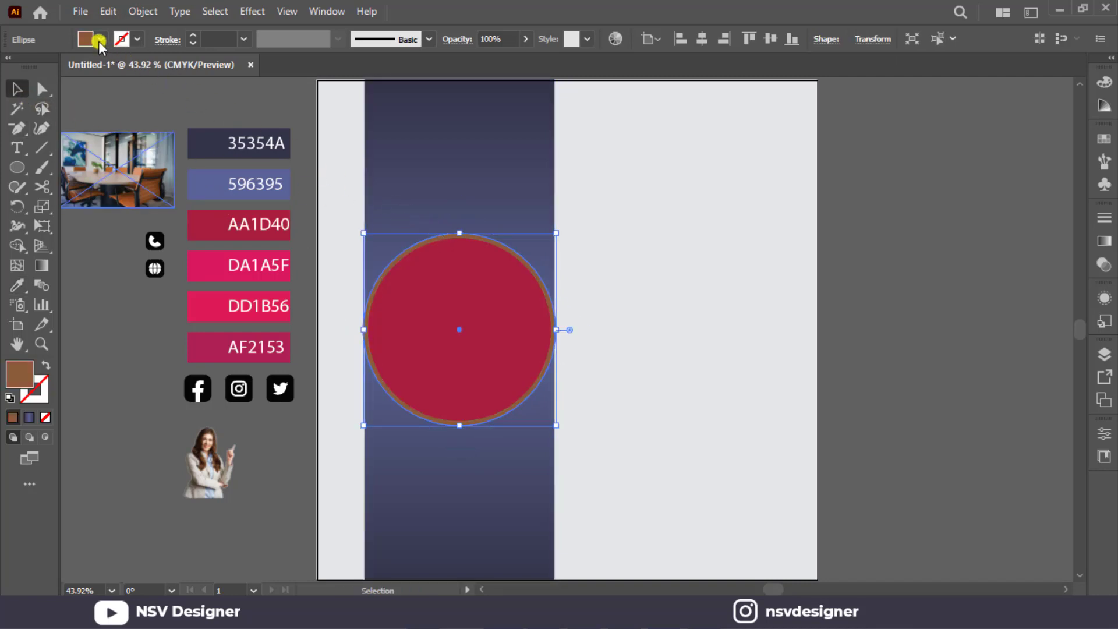
pyautogui.click(100, 39)
pyautogui.click(17, 69)
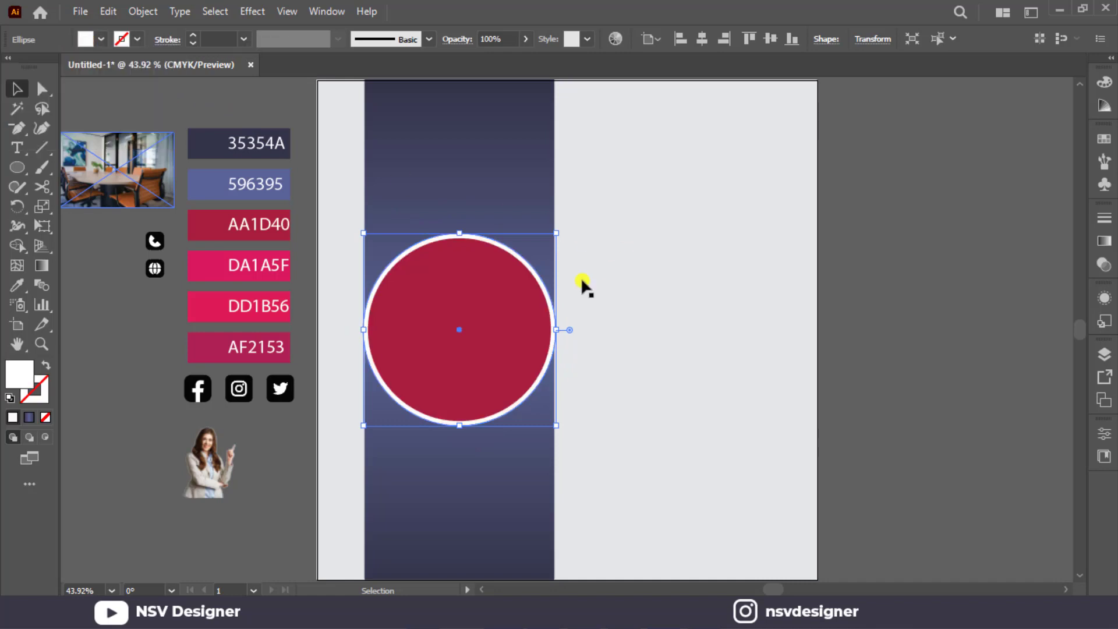
# Fill the outer circle with the AA1D40 swatch colour using the Eyedropper.
pyautogui.click(521, 306)
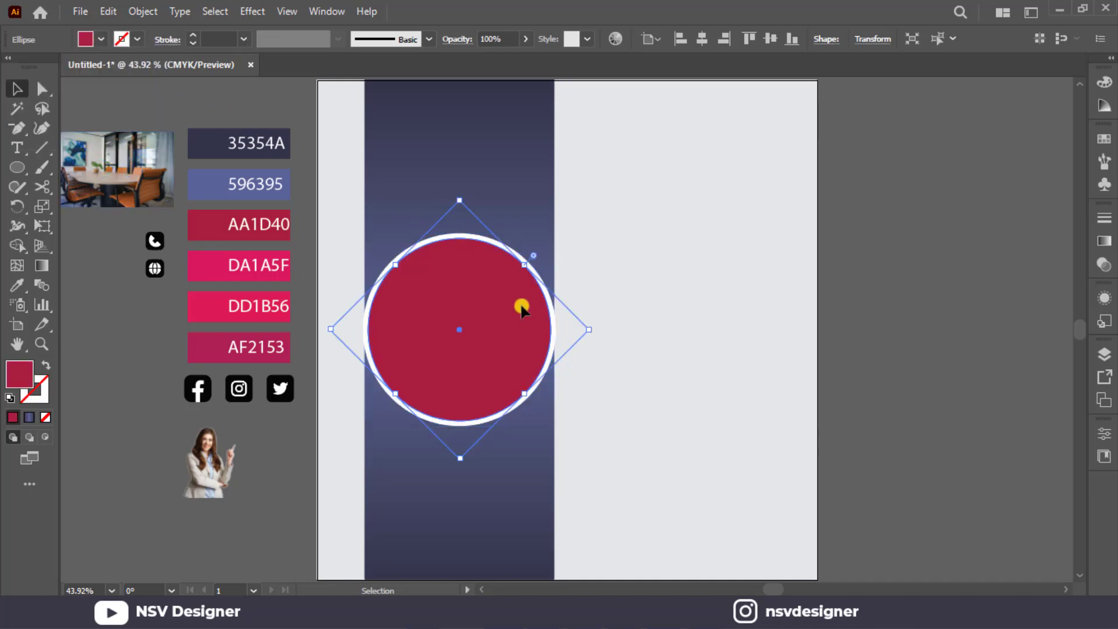
pyautogui.click(483, 236)
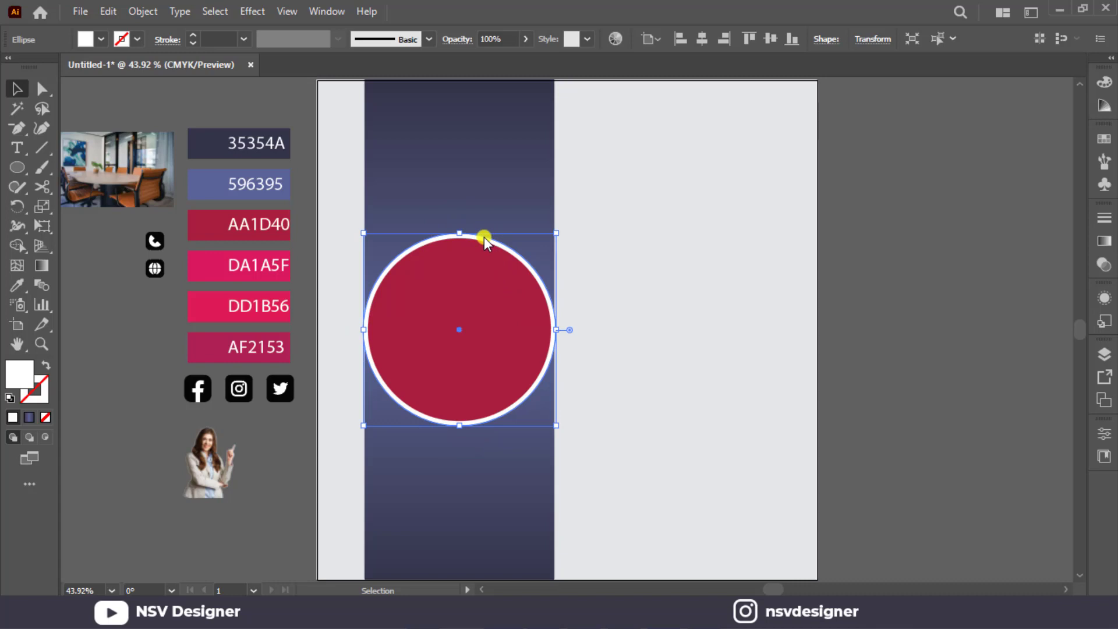
pyautogui.press('i')
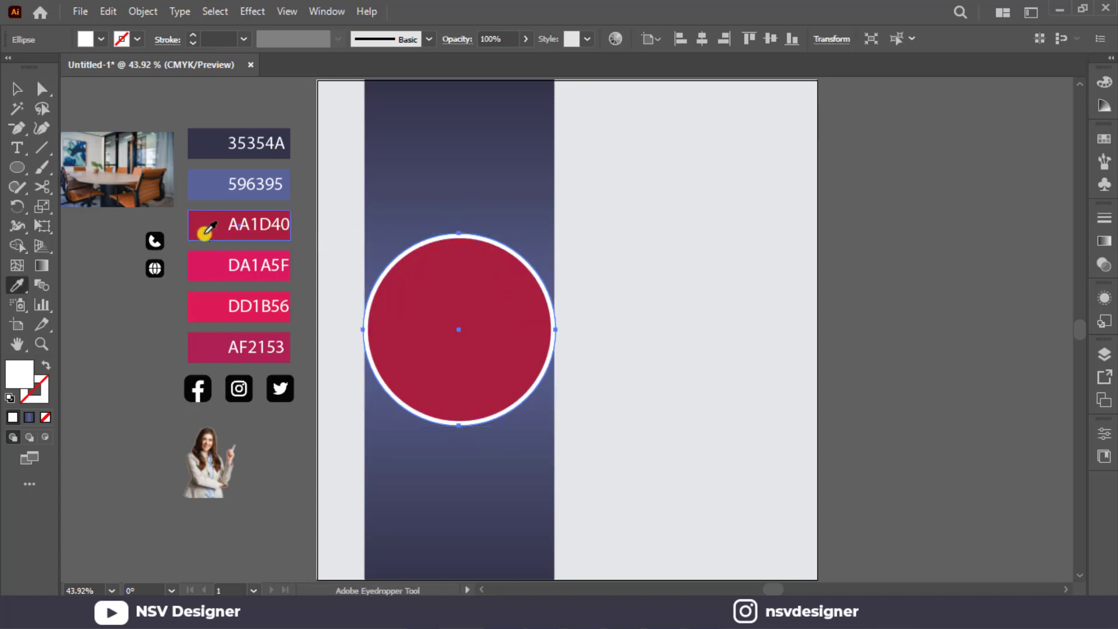
pyautogui.click(205, 232)
pyautogui.press('v')
# Fill the inner circle with the light grey sampled from the artboard background.
pyautogui.click(525, 341)
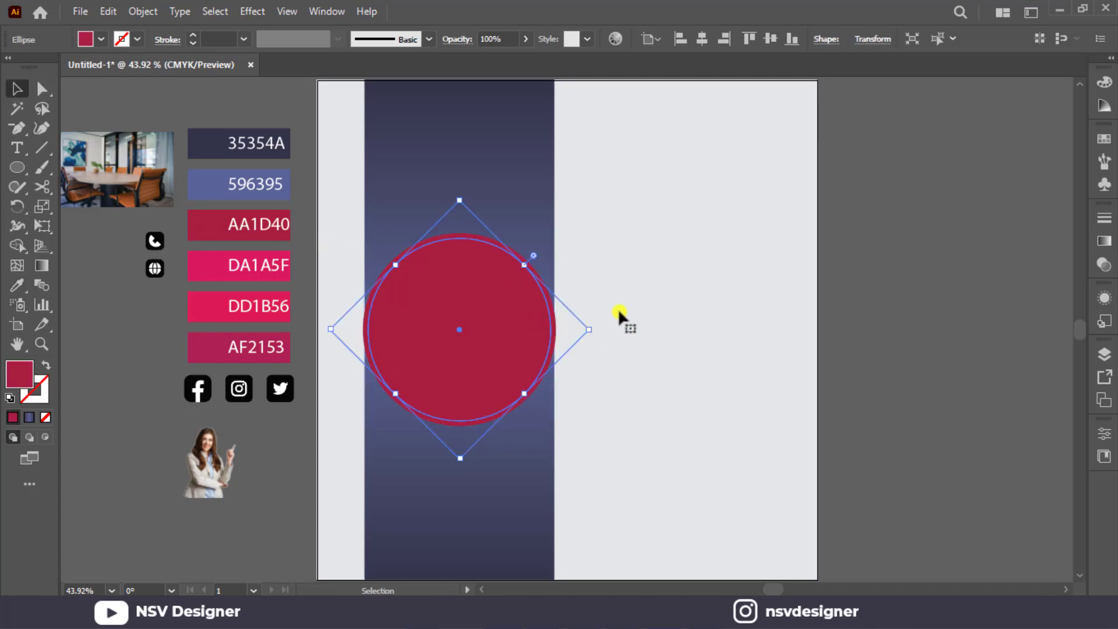
pyautogui.press('i')
pyautogui.click(654, 302)
pyautogui.press('v')
pyautogui.click(652, 303)
# Create a smaller inner copy of the light grey circle with Offset Path.
pyautogui.click(488, 313)
pyautogui.hotkey('ctrl', 'c')
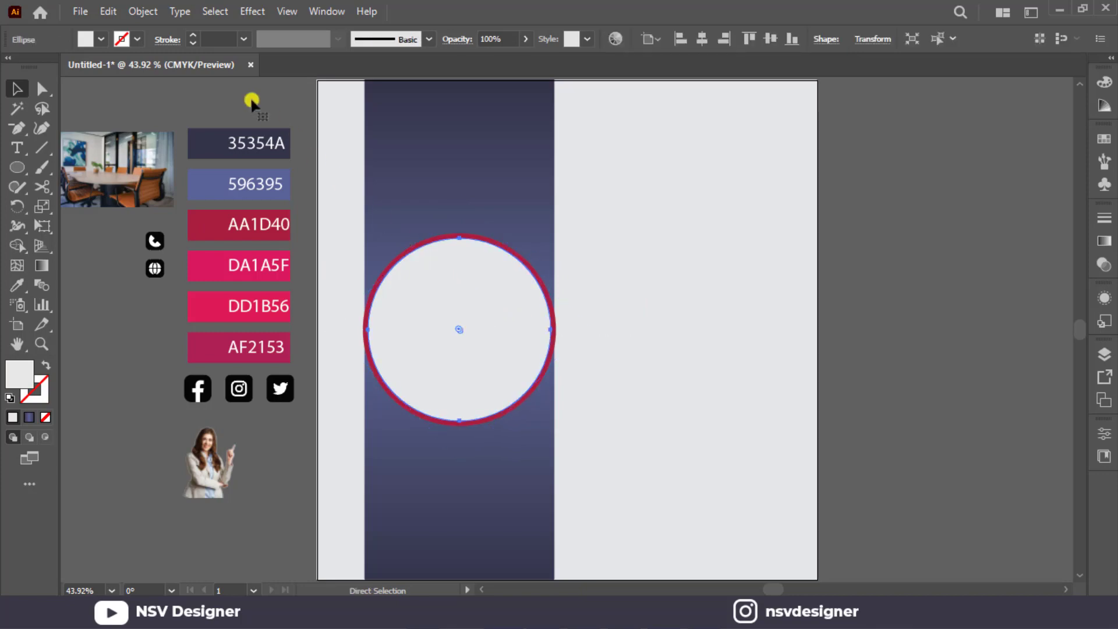
pyautogui.click(157, 15)
pyautogui.moveTo(250, 399)
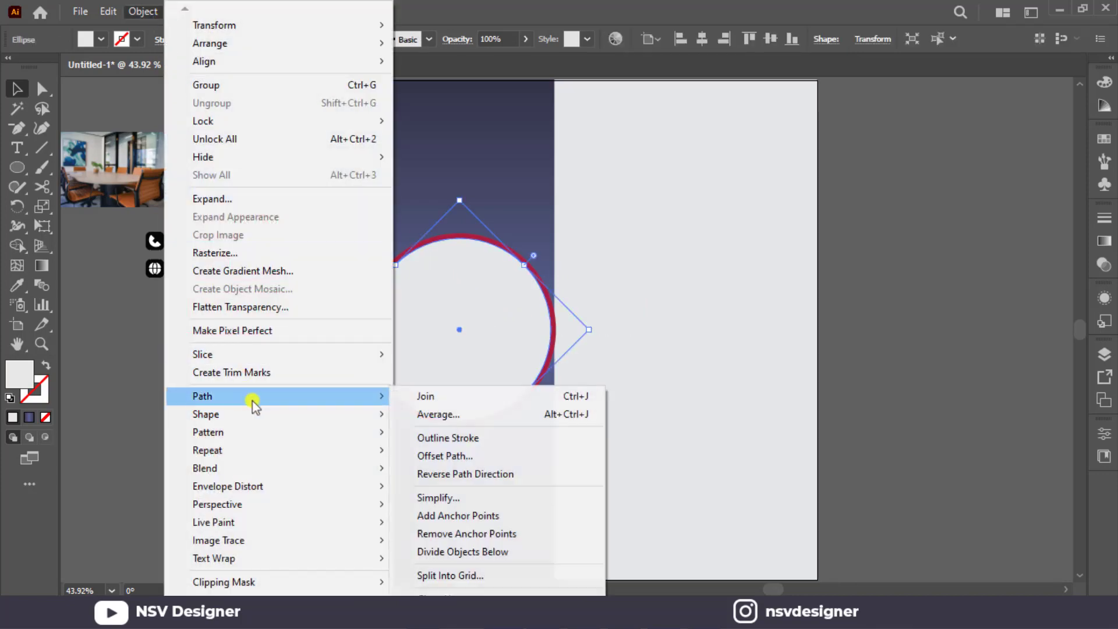
pyautogui.click(449, 455)
pyautogui.click(545, 349)
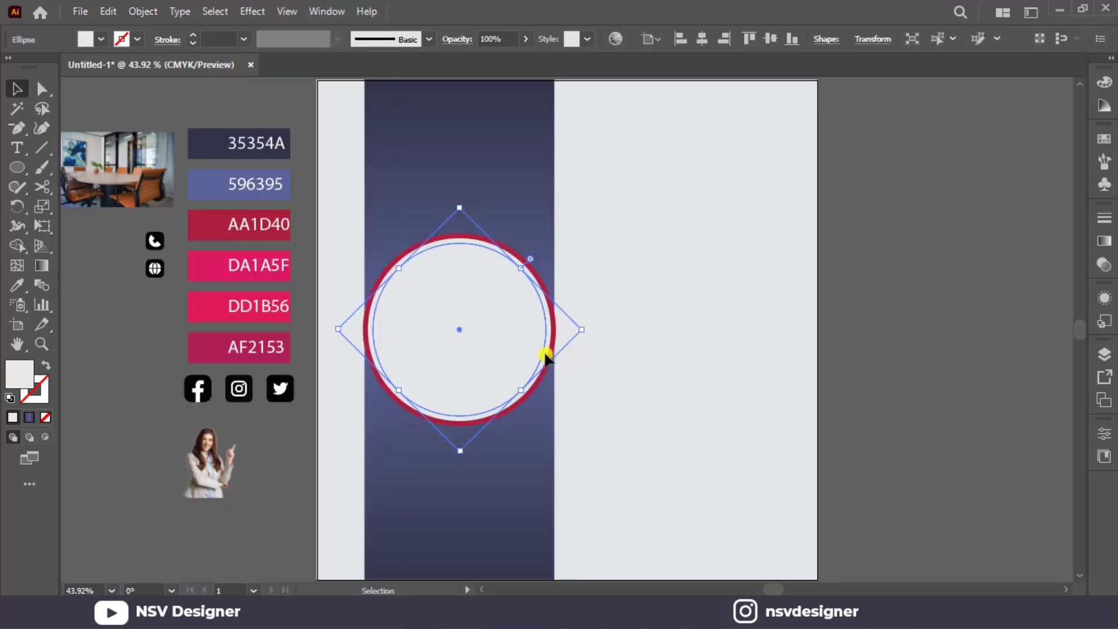
# Fill the innermost circle with a tan brown swatch and deselect it.
pyautogui.click(100, 46)
pyautogui.click(100, 87)
pyautogui.click(697, 322)
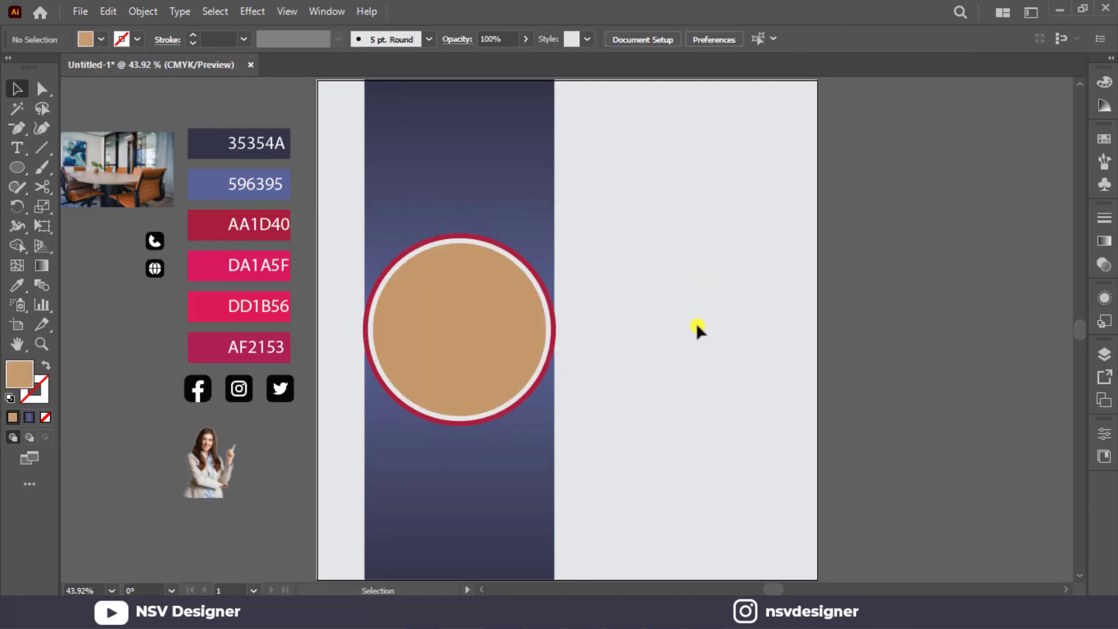
# Draw a rectangle over the upper-left quarter of the circles, from the ring's top centre to the blue strip's left edge.
pyautogui.moveTo(16, 167); pyautogui.dragTo(64, 164)
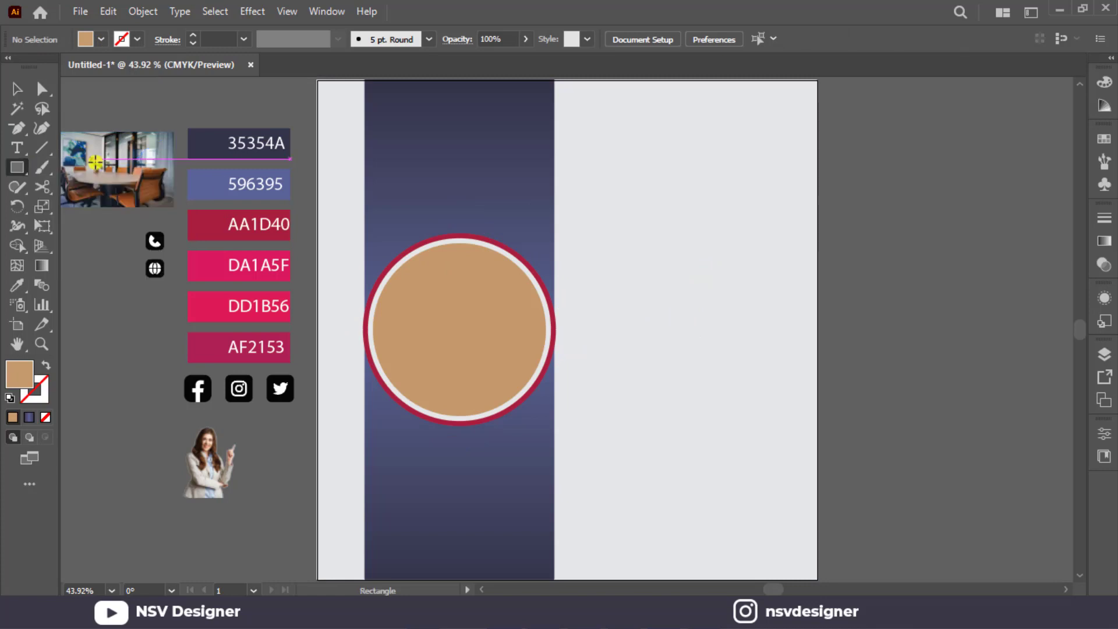
pyautogui.scroll(1, 460, 233)
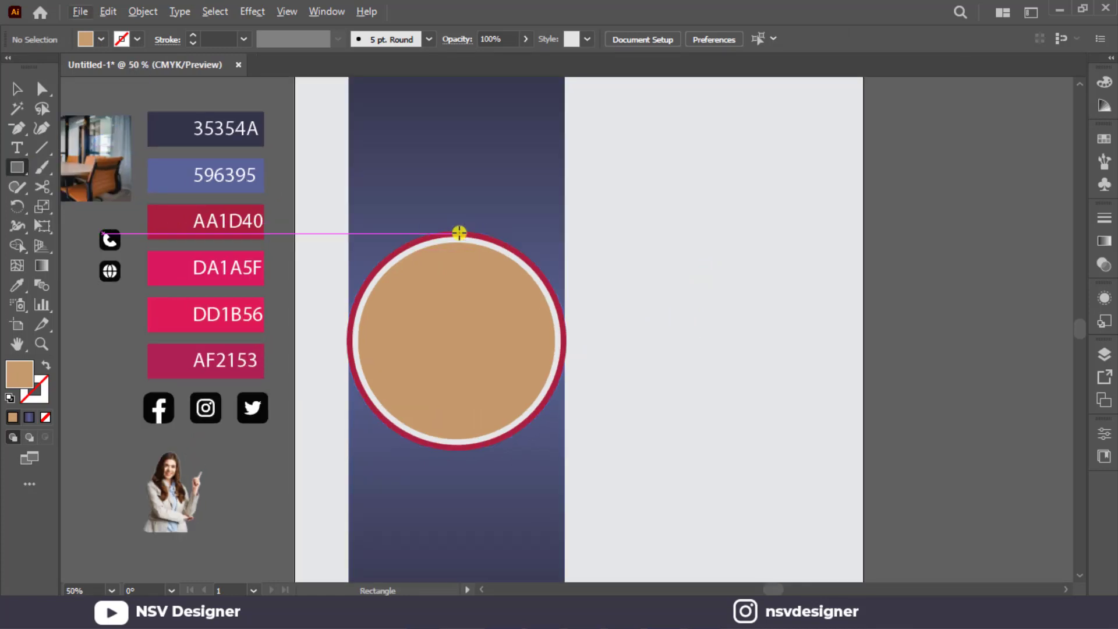
pyautogui.moveTo(460, 233); pyautogui.dragTo(348, 326)
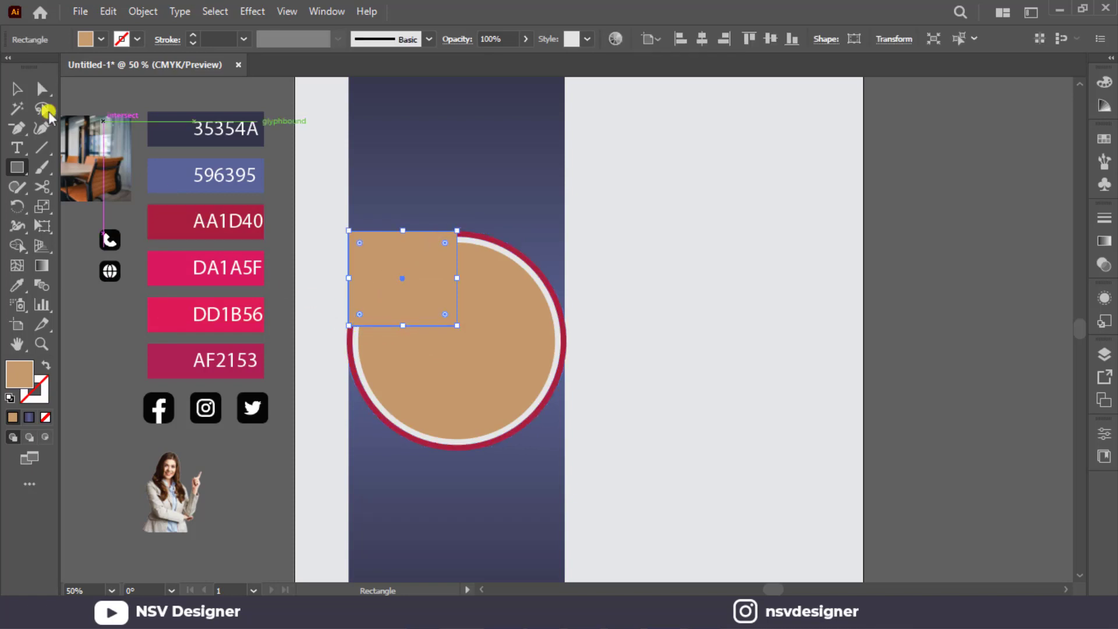
pyautogui.click(15, 88)
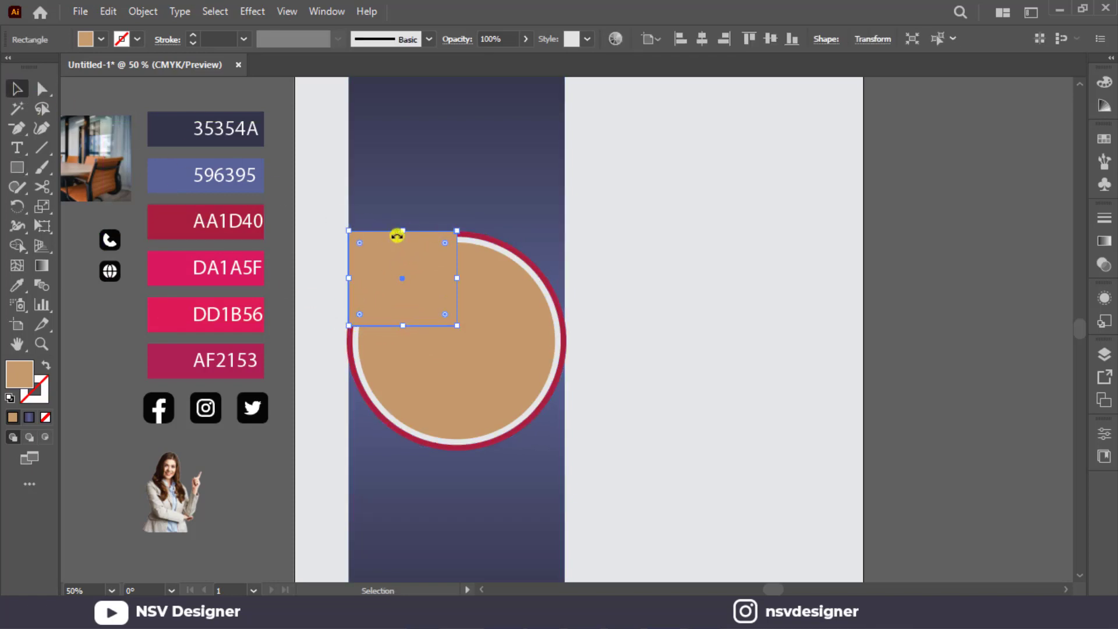
# Fill the rectangle with the AA1D40 swatch colour and send it behind the grey and tan circles.
pyautogui.press('i')
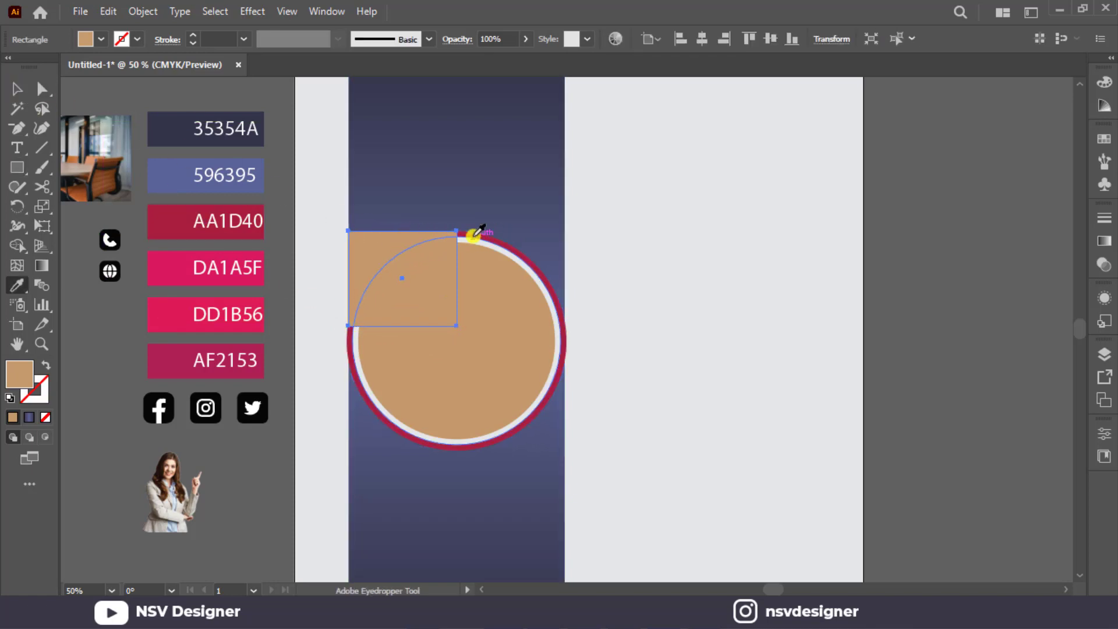
pyautogui.click(474, 238)
pyautogui.click(256, 223)
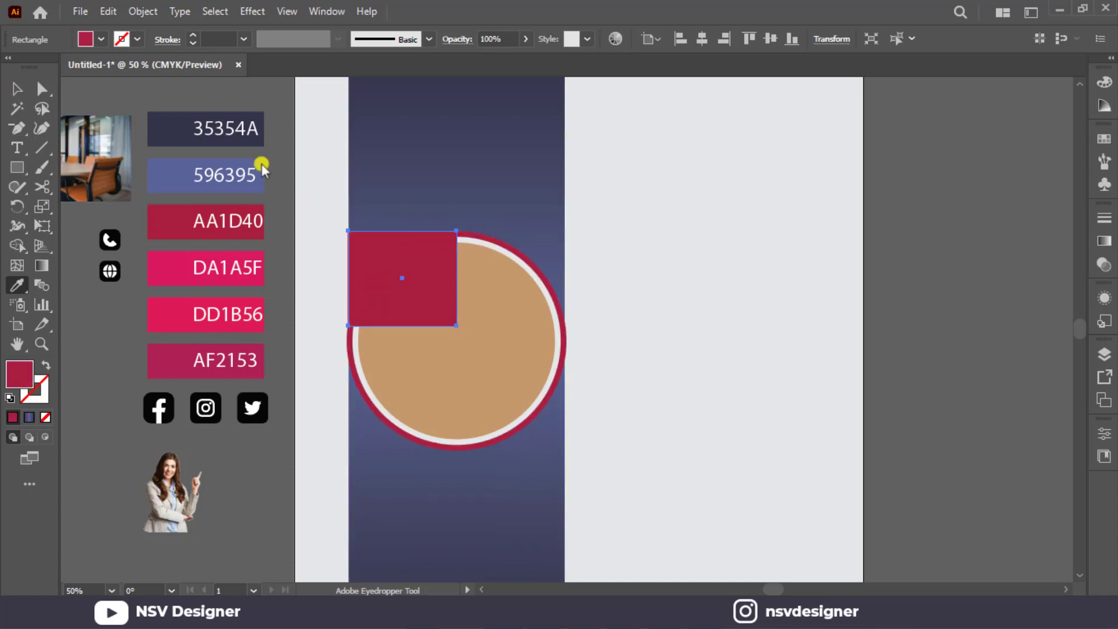
pyautogui.click(23, 88)
pyautogui.hotkey('ctrl', '[')
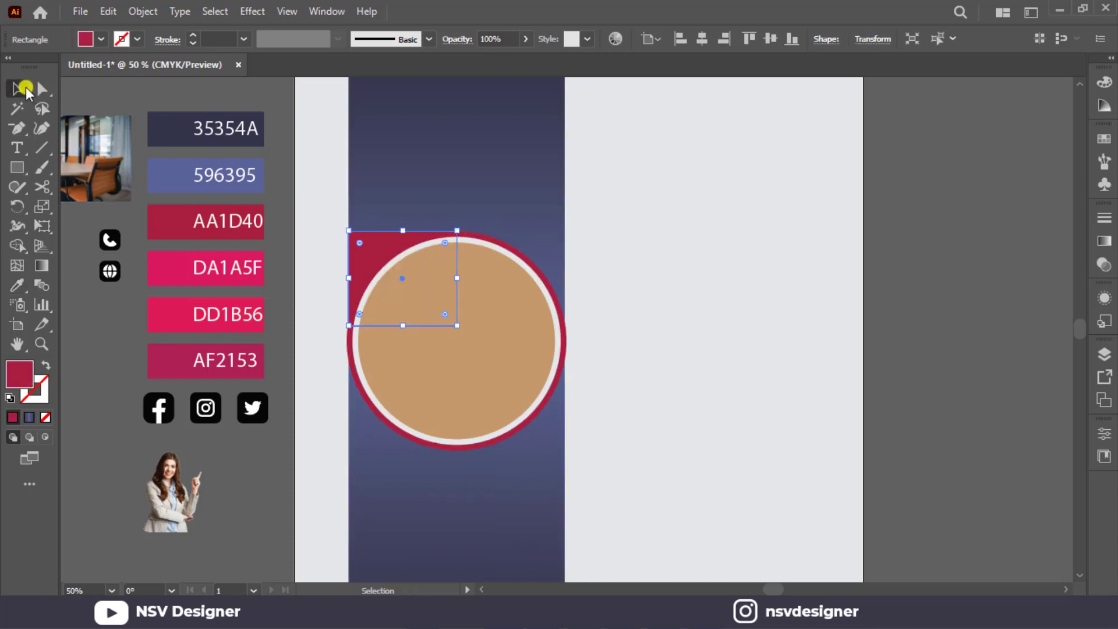
pyautogui.click(683, 294)
# Draw a small triangle with the Star tool using 3 points on the blank area right of the strip.
pyautogui.moveTo(13, 167); pyautogui.dragTo(108, 246)
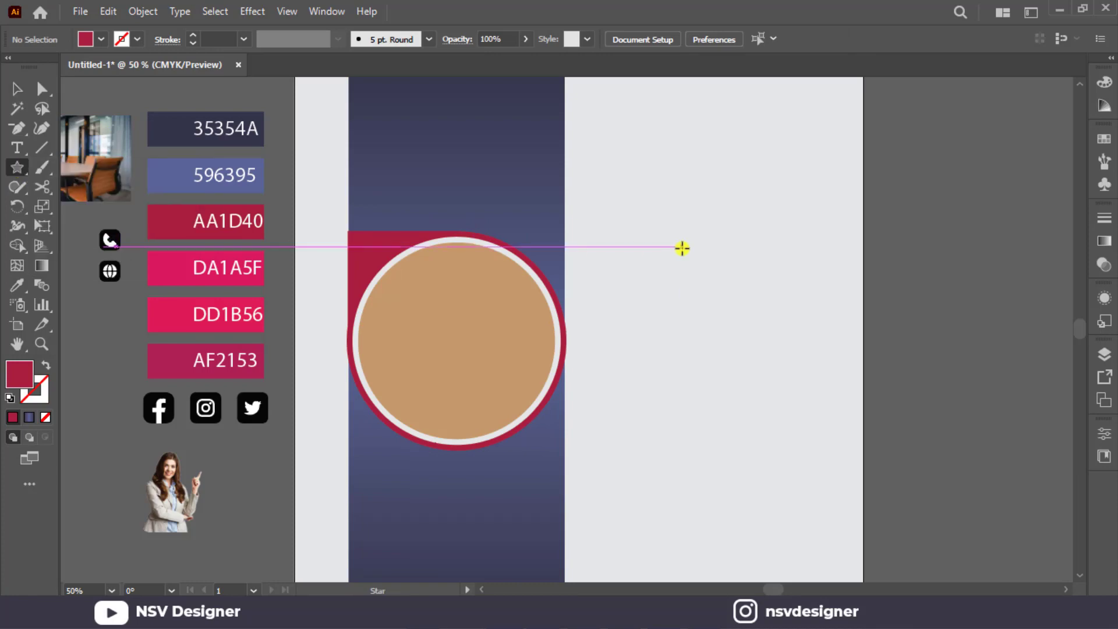
pyautogui.click(681, 246)
pyautogui.write('3')
pyautogui.click(519, 357)
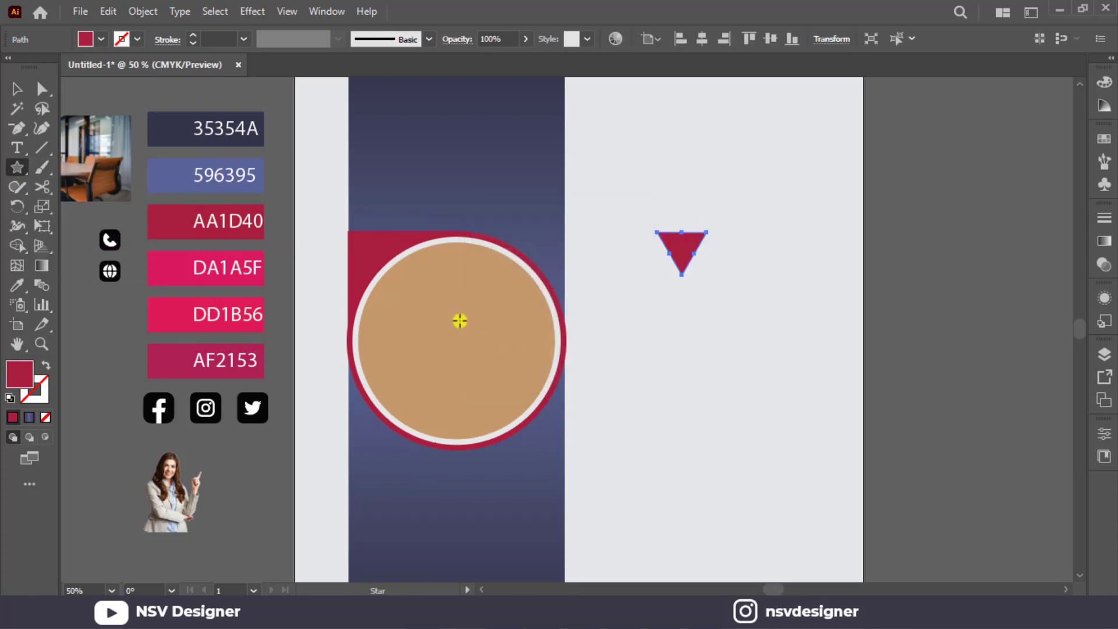
# Rotate the triangle to point right and place it on the strip's left edge, centred on the rectangle's upper edge.
pyautogui.click(17, 88)
pyautogui.moveTo(715, 231); pyautogui.dragTo(646, 200)
pyautogui.moveTo(662, 265); pyautogui.dragTo(395, 249)
pyautogui.scroll(4, 362, 241)
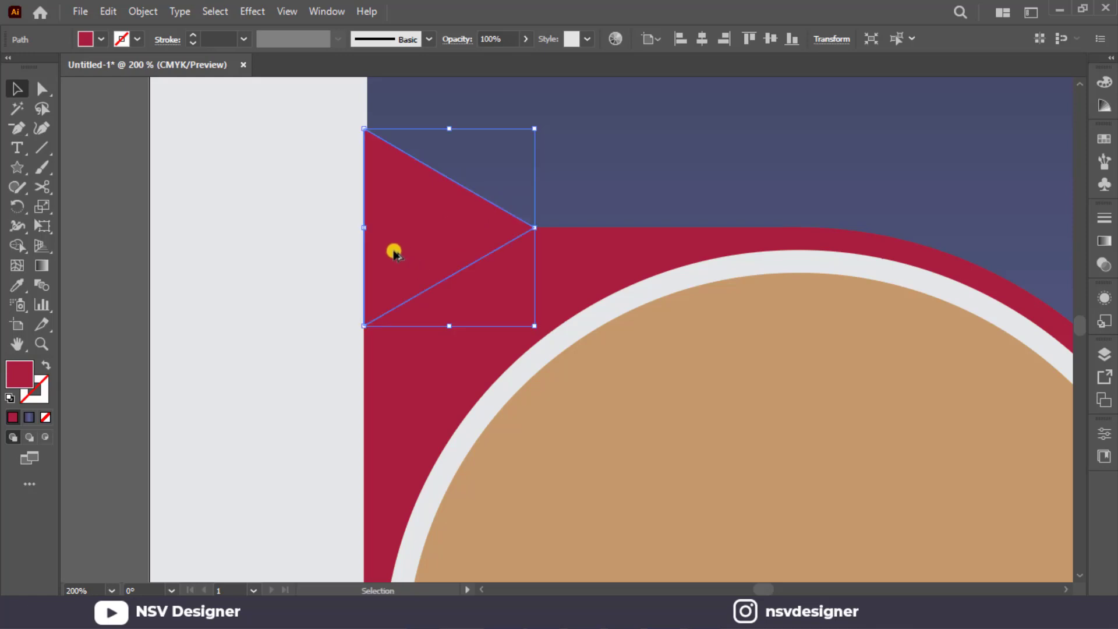
pyautogui.scroll(-2, 394, 249)
# Unite the triangle and the rectangle with Pathfinder, and dock the collapsed Transform, Align and Pathfinder group.
pyautogui.click(353, 239)
pyautogui.click(466, 262)
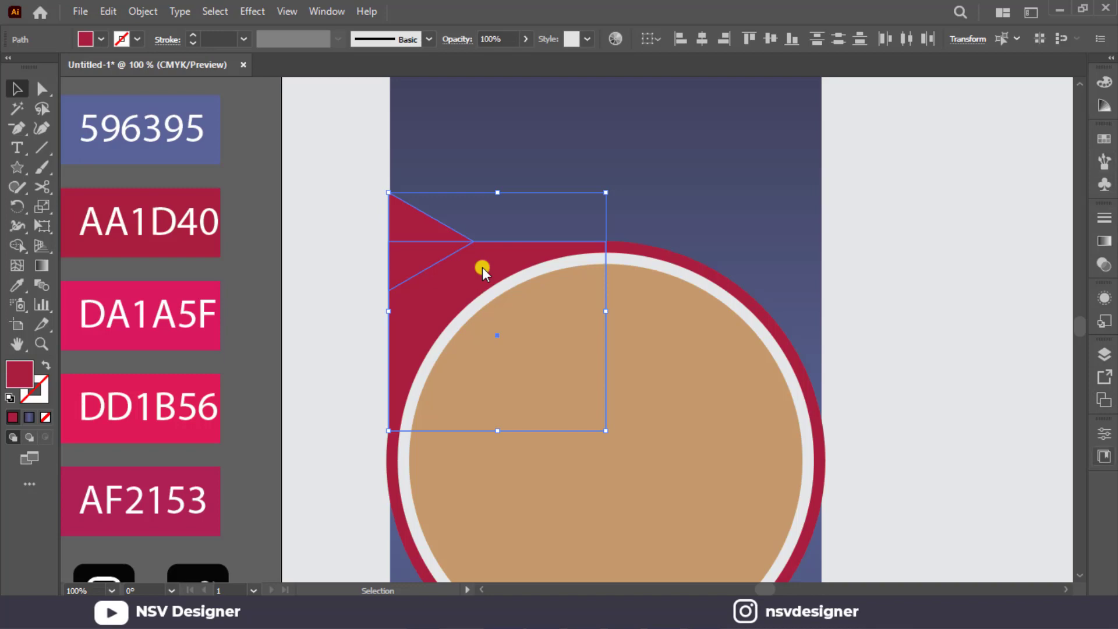
pyautogui.click(337, 9)
pyautogui.click(424, 511)
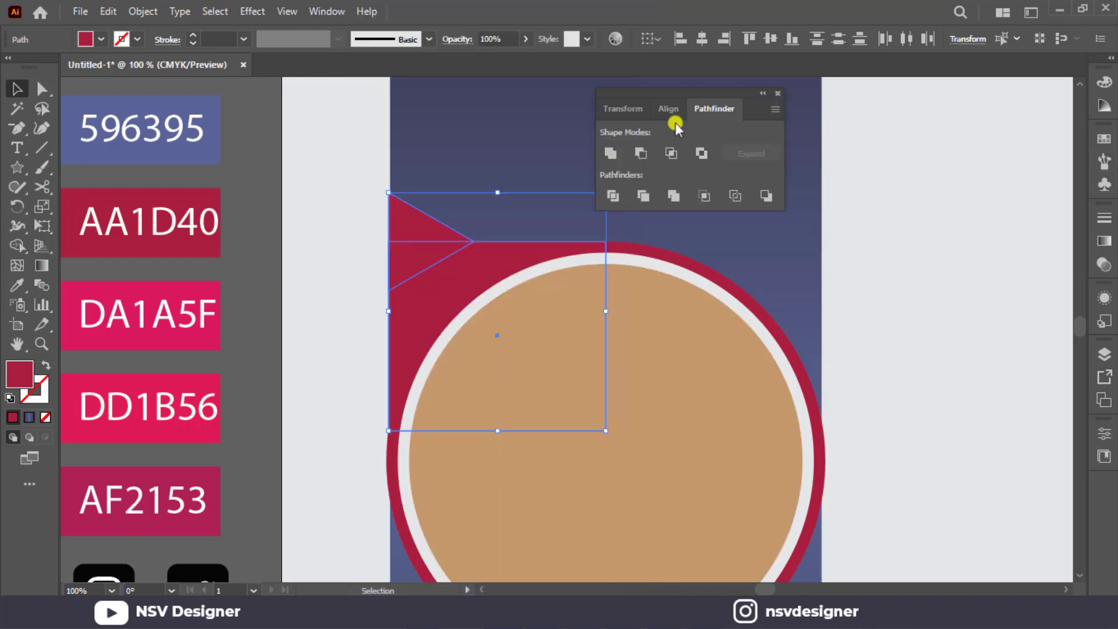
pyautogui.moveTo(675, 125); pyautogui.dragTo(1110, 479)
pyautogui.click(943, 119)
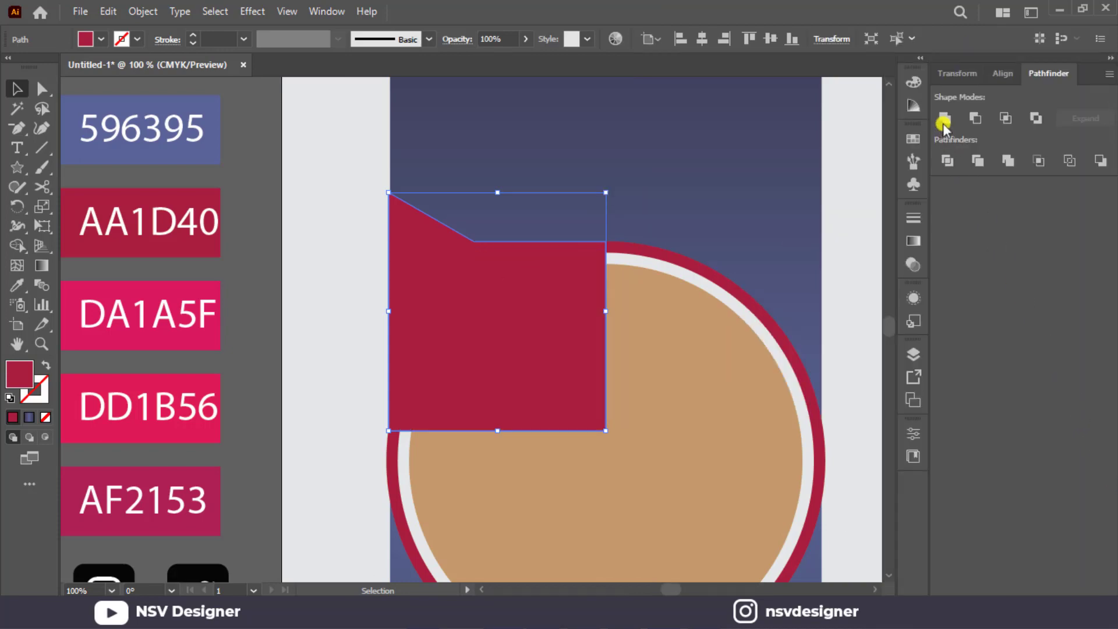
pyautogui.click(1109, 64)
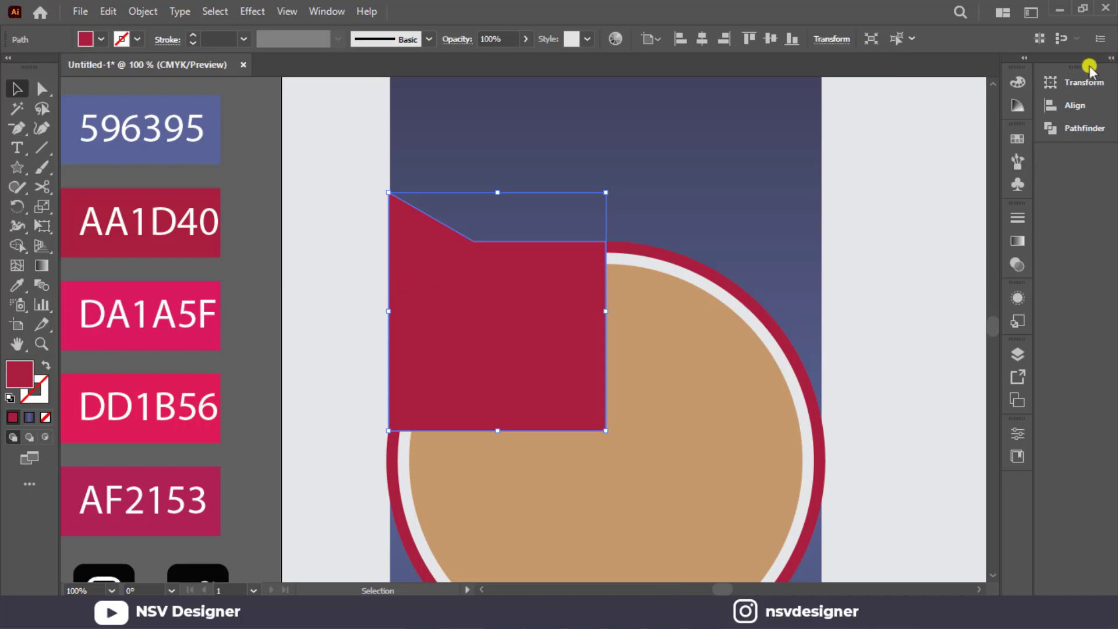
pyautogui.moveTo(1089, 69); pyautogui.dragTo(1023, 475)
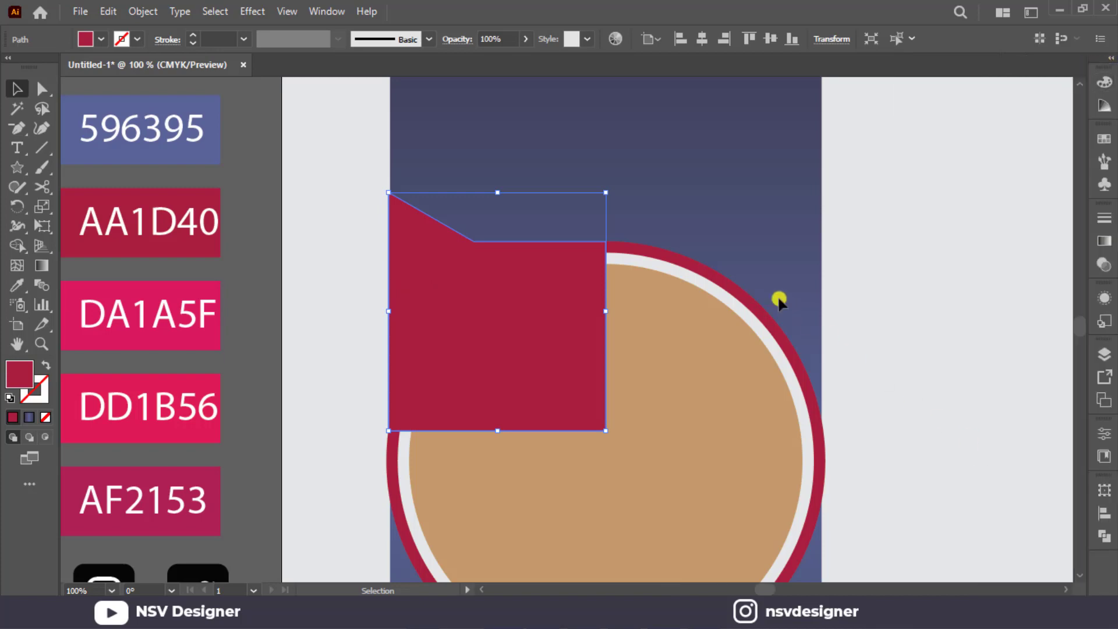
# Round the inner corner where the triangle meets the rectangle into a smooth wide curve.
pyautogui.click(42, 89)
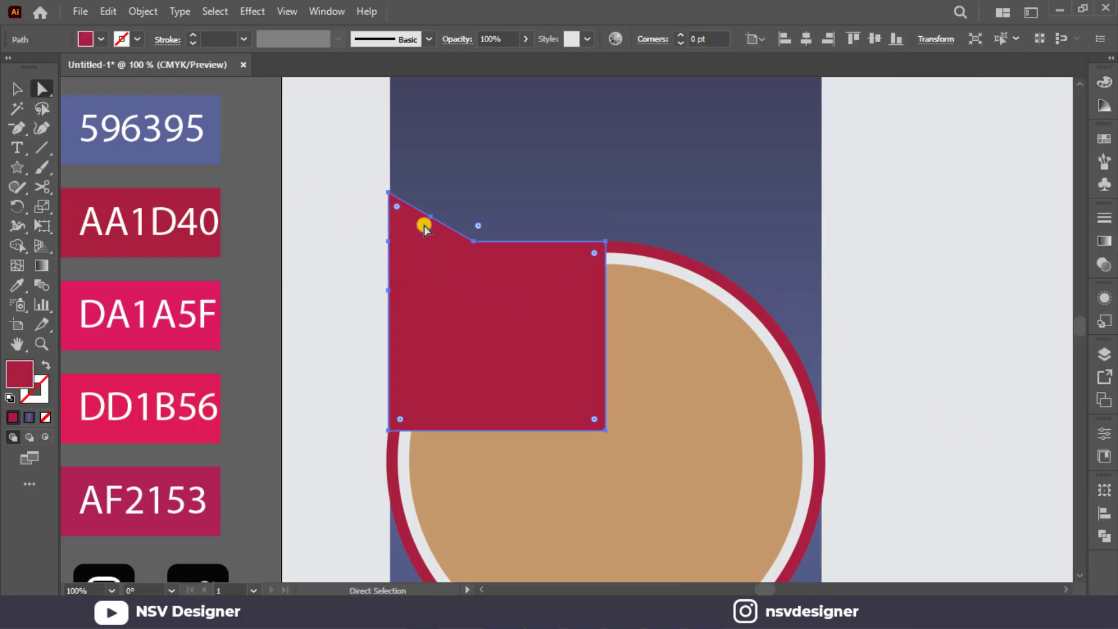
pyautogui.click(473, 241)
pyautogui.moveTo(477, 224); pyautogui.dragTo(806, 104)
pyautogui.click(17, 88)
pyautogui.click(874, 312)
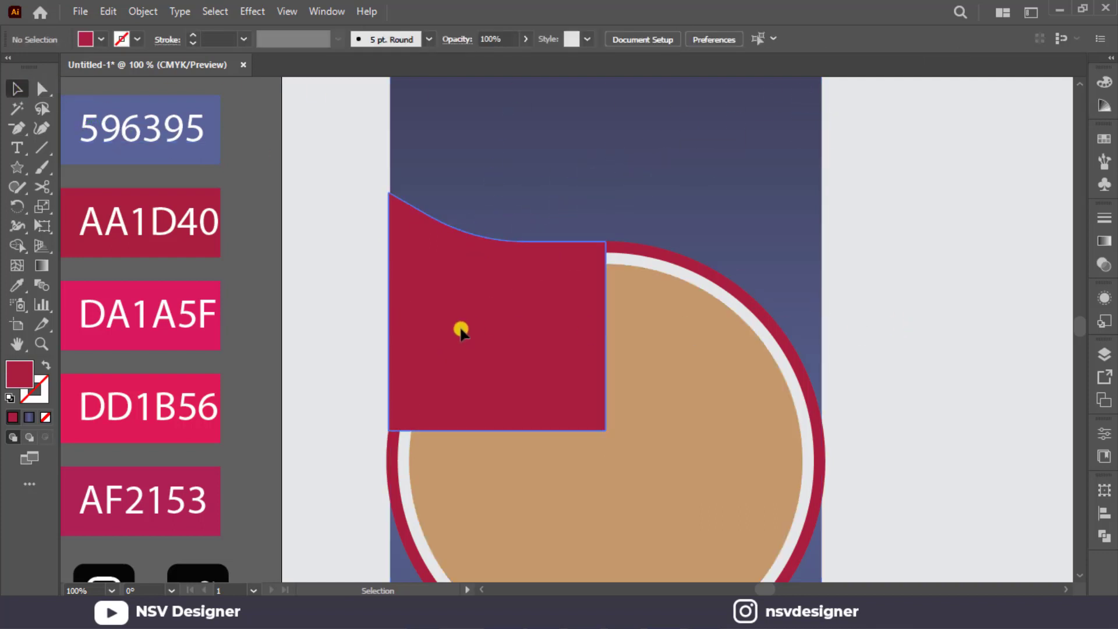
# Send the curved red shape behind the grey and tan circles and align it with the strip's left edge.
pyautogui.click(461, 329)
pyautogui.hotkey('ctrl', '[')
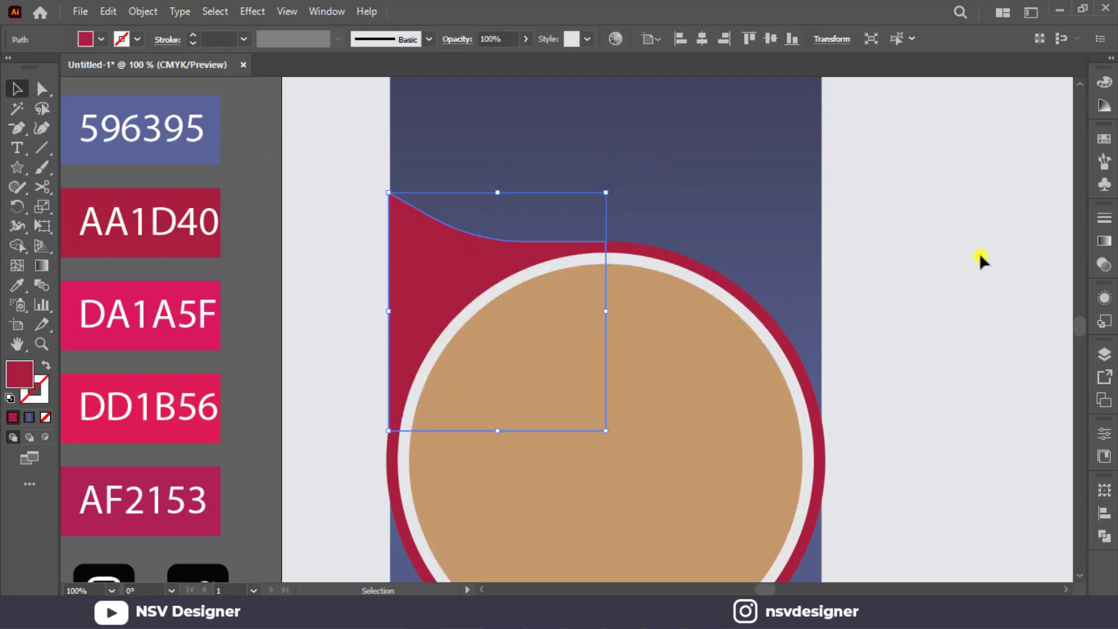
pyautogui.click(891, 256)
pyautogui.click(444, 274)
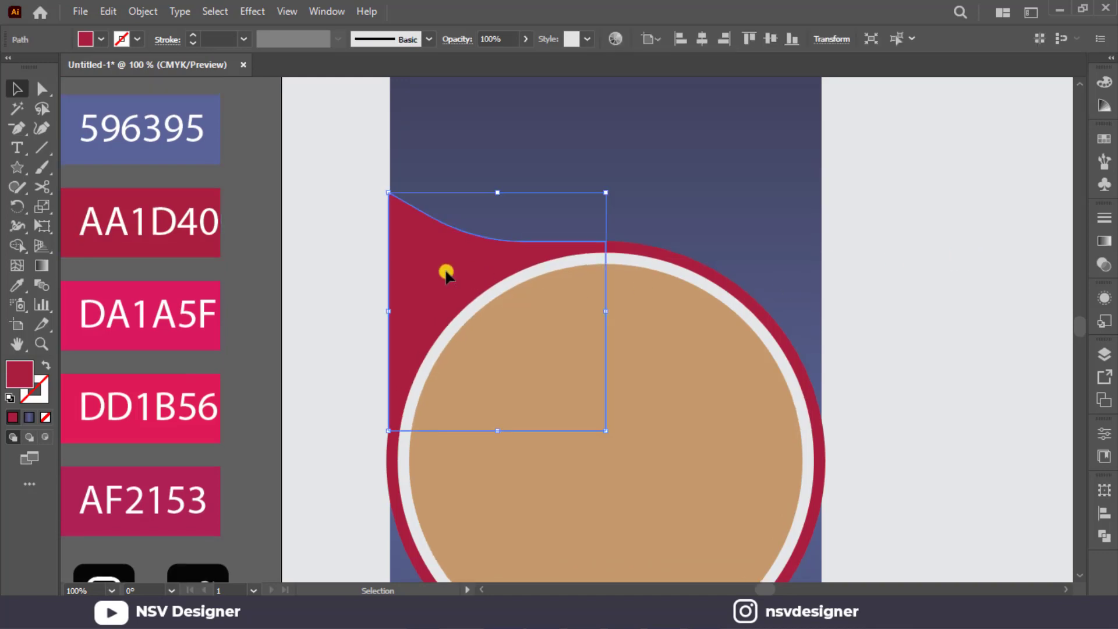
pyautogui.click(933, 238)
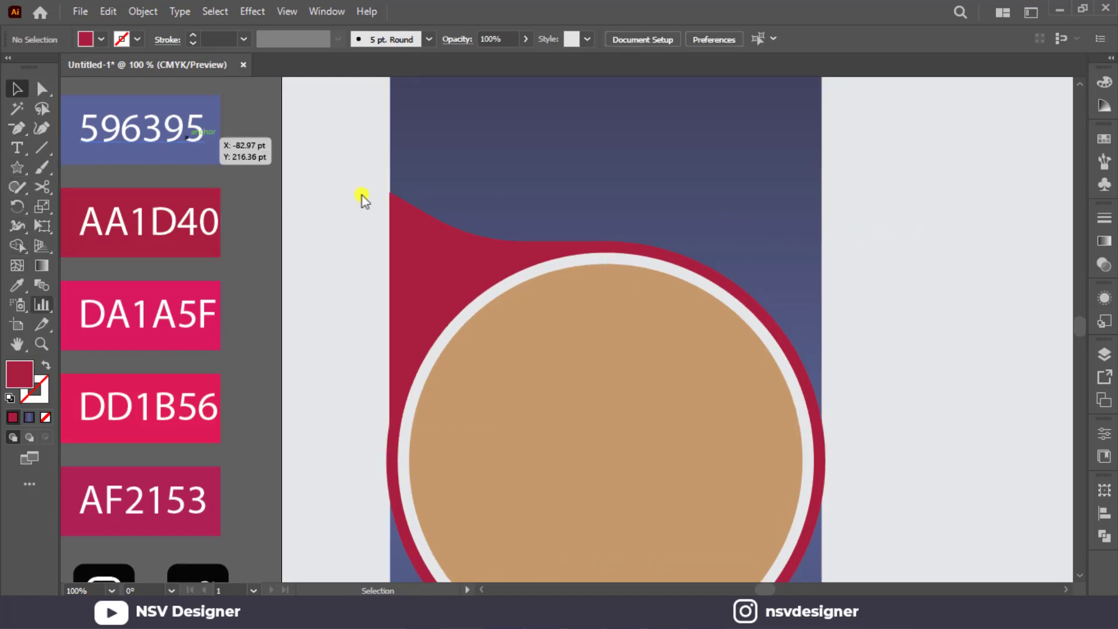
# Draw a tall rectangle along the strip's left edge above the circle and fully round its upper-right corner.
pyautogui.moveTo(17, 169); pyautogui.dragTo(70, 167)
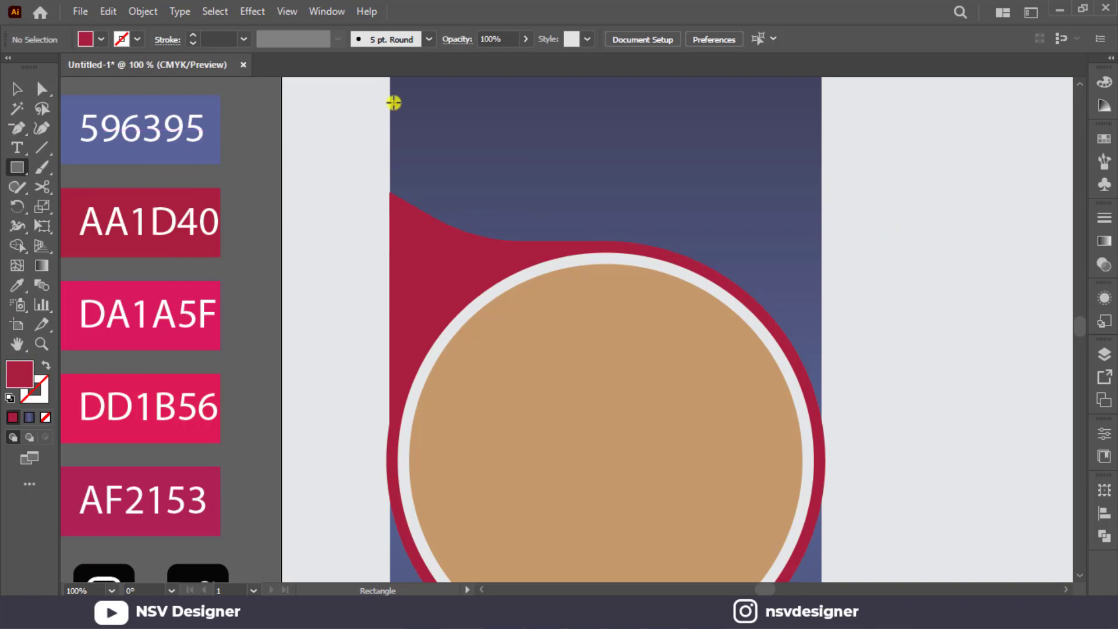
pyautogui.moveTo(394, 102); pyautogui.dragTo(494, 367)
pyautogui.click(42, 89)
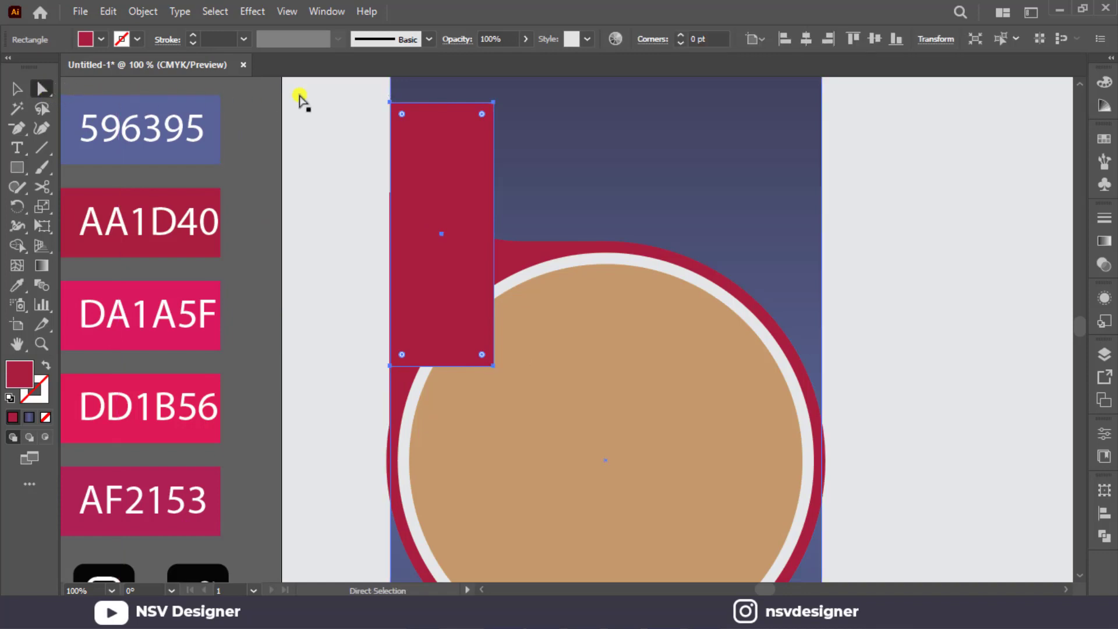
pyautogui.click(495, 102)
pyautogui.moveTo(477, 116); pyautogui.dragTo(36, 103)
pyautogui.press('v')
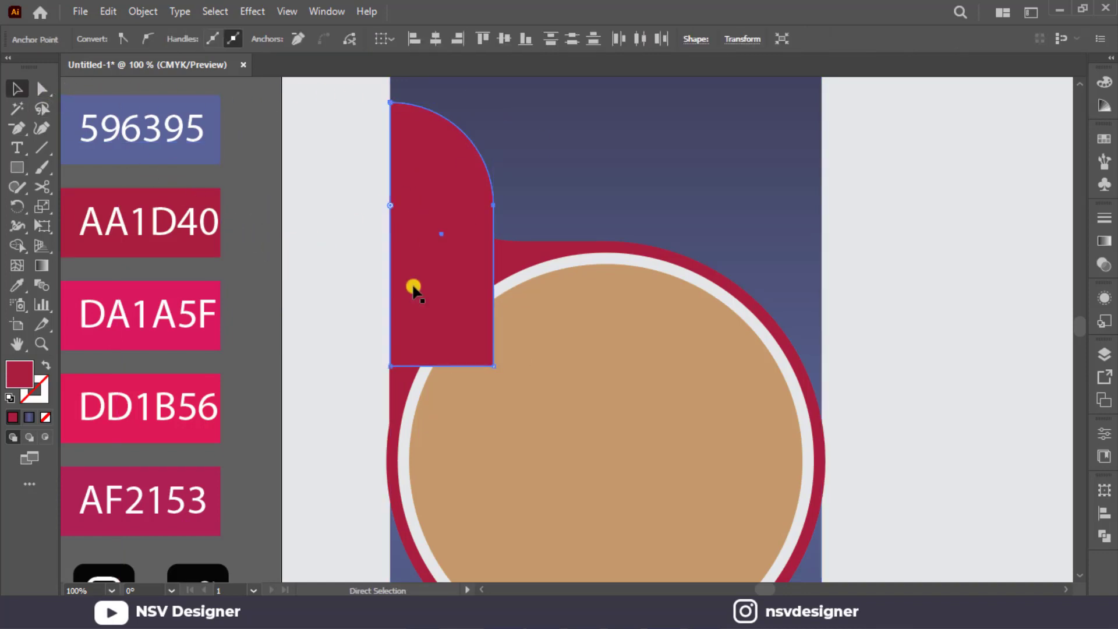
# Send the rounded rectangle backward behind the circles and the curved shape.
pyautogui.hotkey('ctrl', '[')
pyautogui.hotkey('ctrl', 'p')
pyautogui.press('Escape')
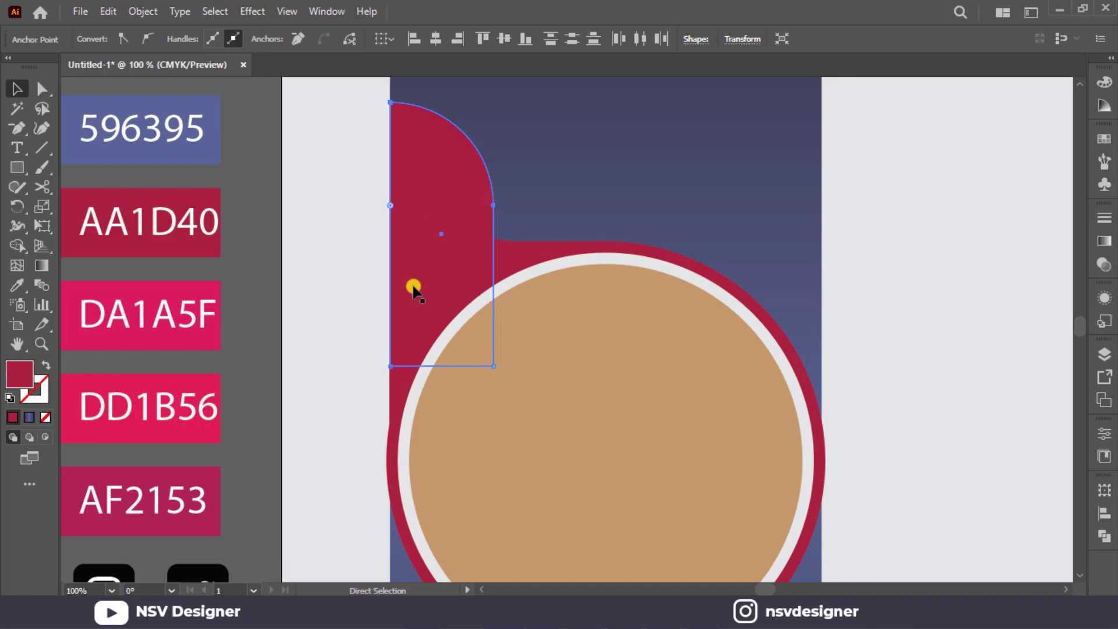
pyautogui.hotkey('ctrl', '[')
pyautogui.click(460, 278)
pyautogui.click(474, 210)
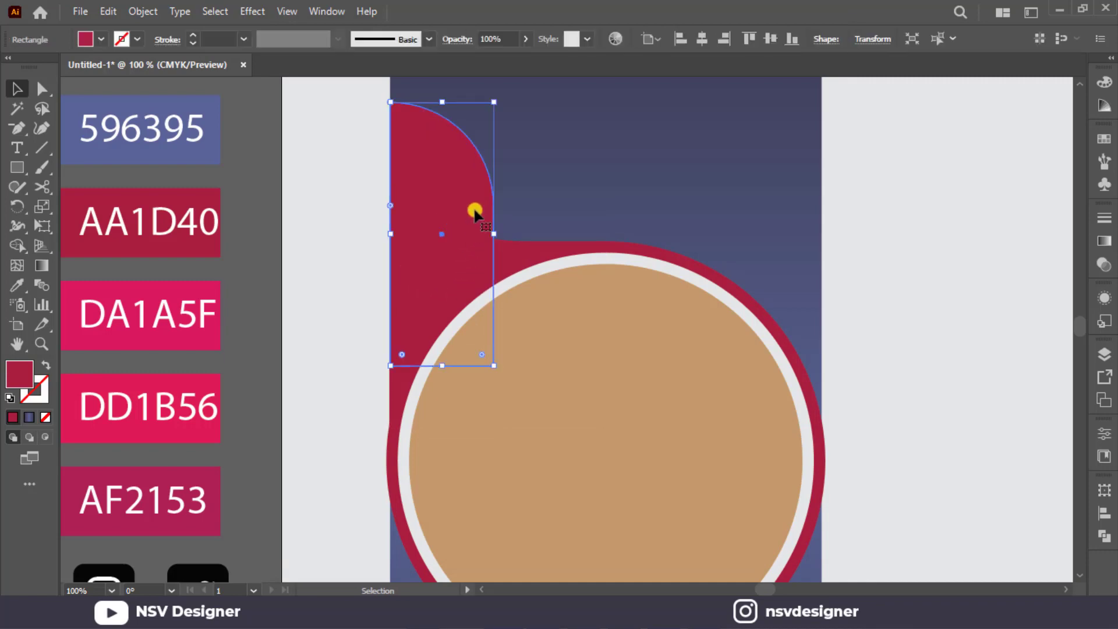
# Fill the curved shape with the DA1A5F swatch colour using the Eyedropper.
pyautogui.press('i')
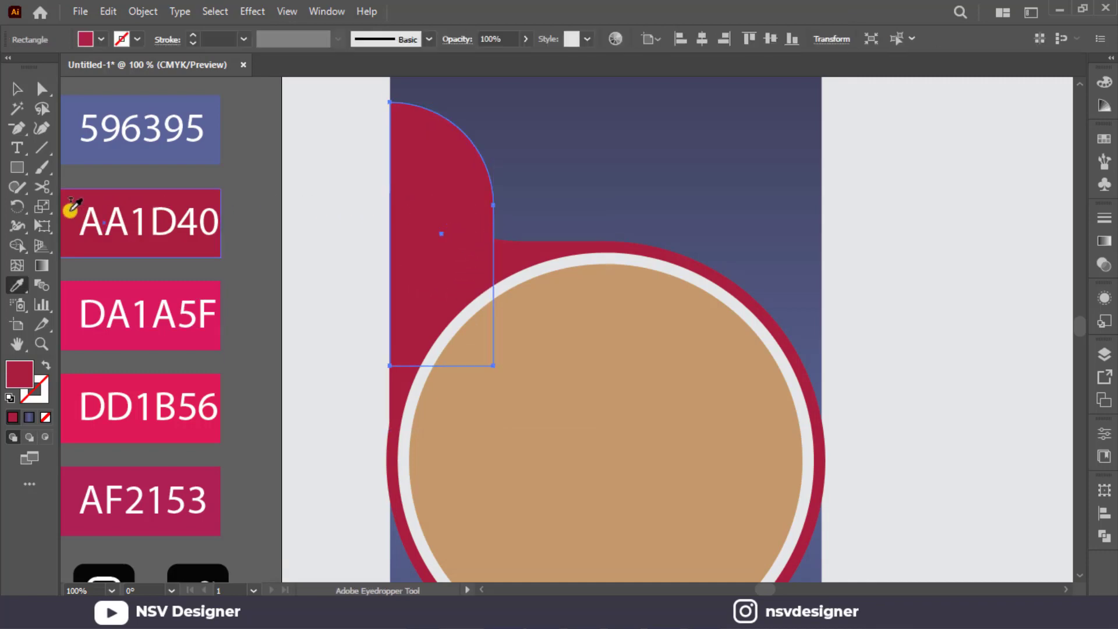
pyautogui.press('v')
pyautogui.click(540, 257)
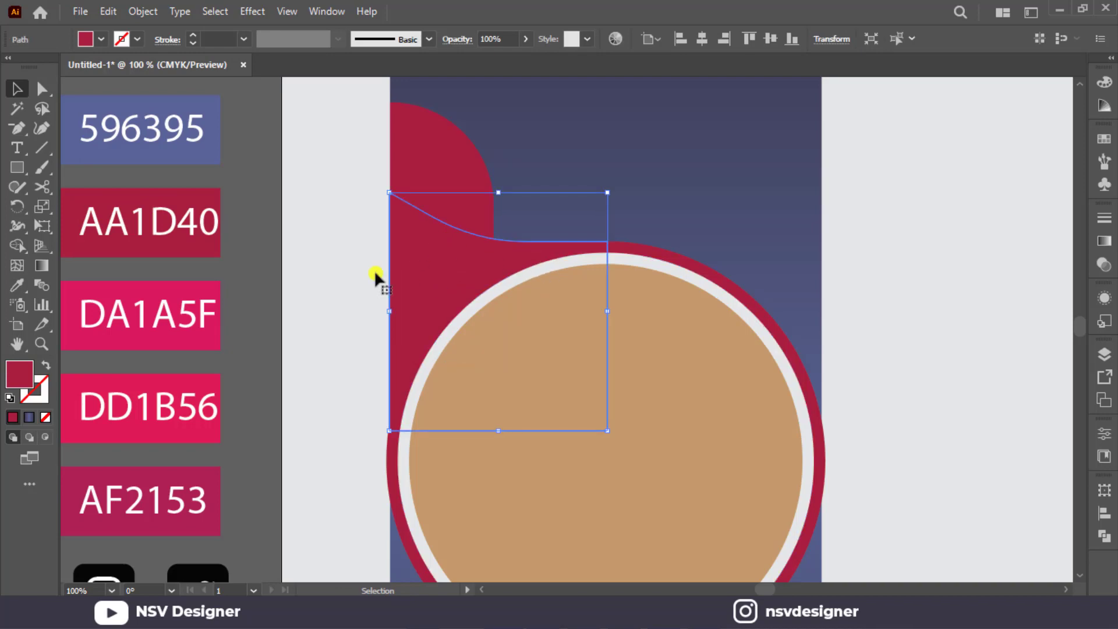
pyautogui.press('i')
pyautogui.click(92, 294)
pyautogui.click(76, 290)
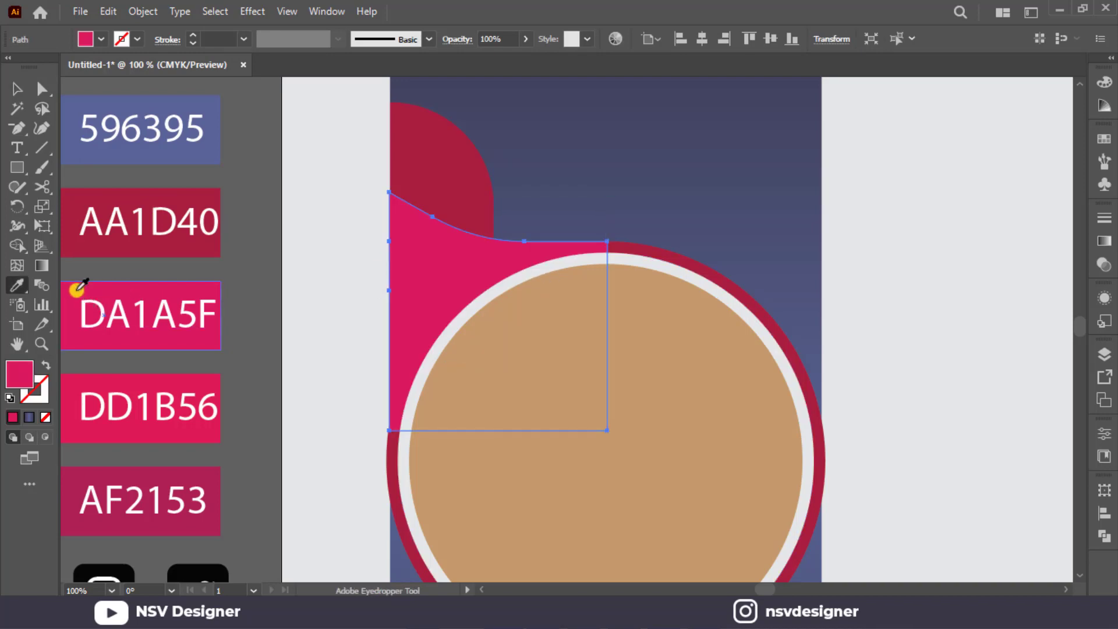
pyautogui.press('v')
pyautogui.keyDown('shift'); pyautogui.click(693, 259); pyautogui.keyUp('shift')
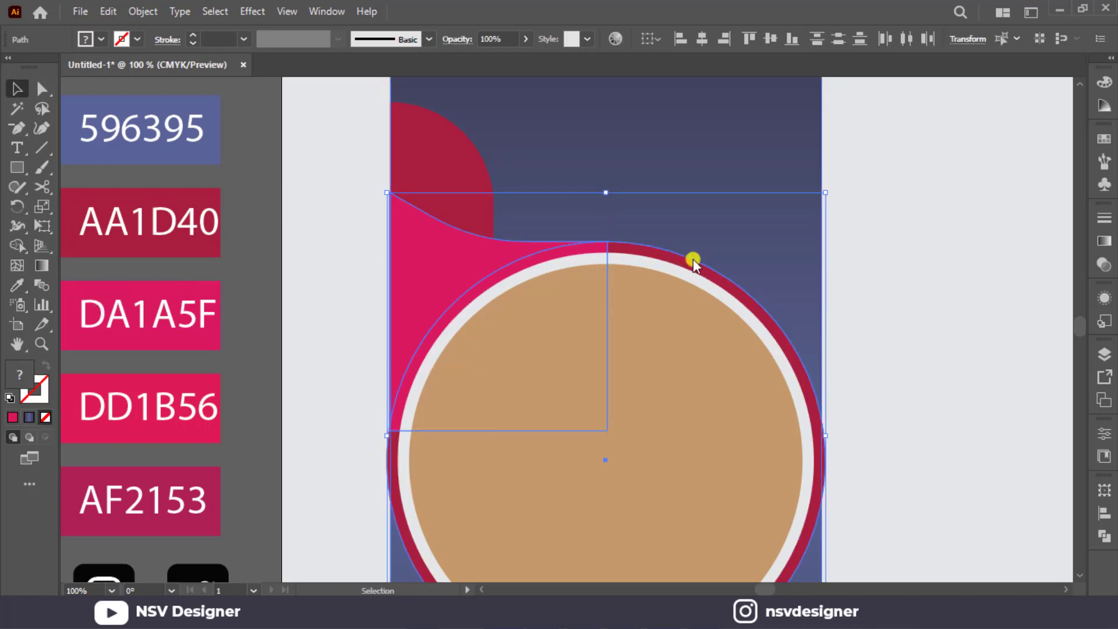
pyautogui.click(950, 319)
pyautogui.scroll(-3, 734, 279)
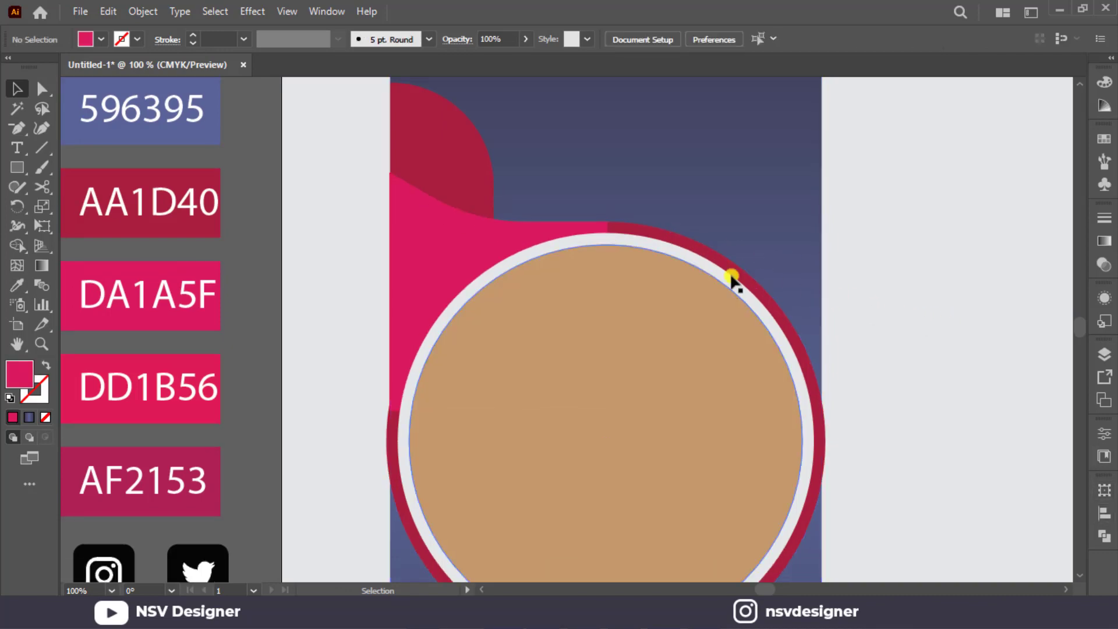
pyautogui.click(407, 220)
pyautogui.scroll(1, 402, 227)
pyautogui.click(342, 257)
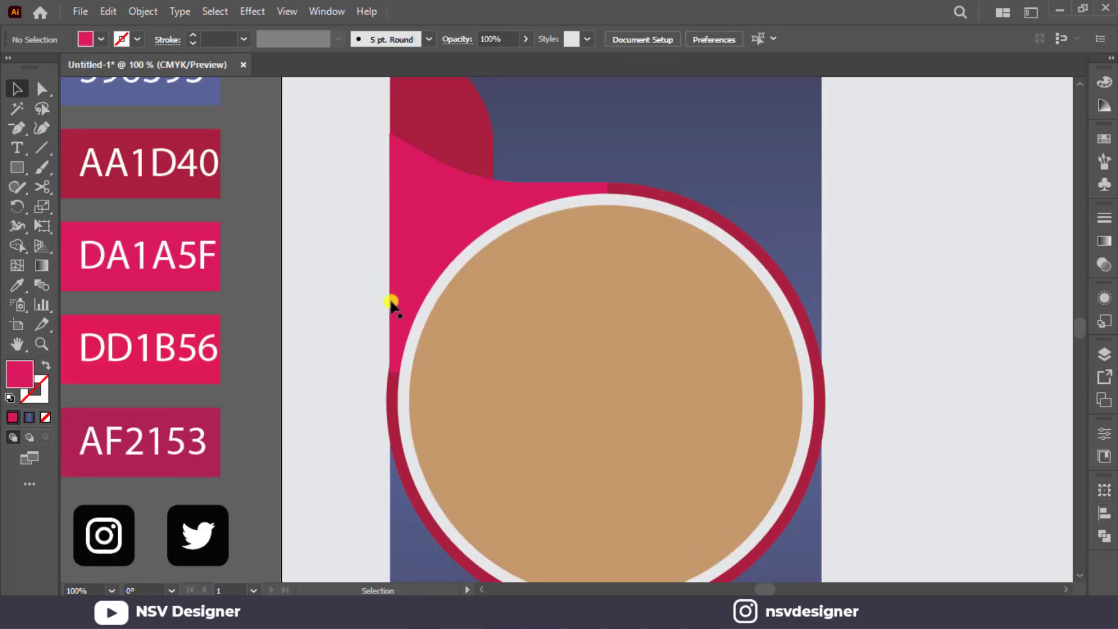
# Move the two lower anchor points of the pink curved shape down so its side reaches the widest part of the circle.
pyautogui.click(396, 308)
pyautogui.click(52, 94)
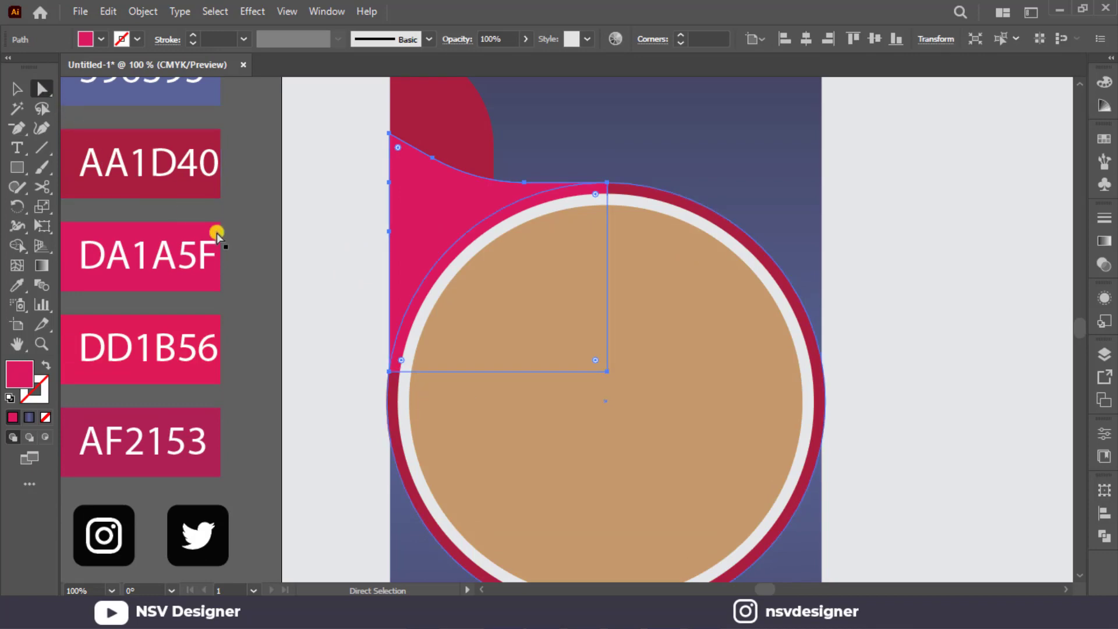
pyautogui.click(388, 371)
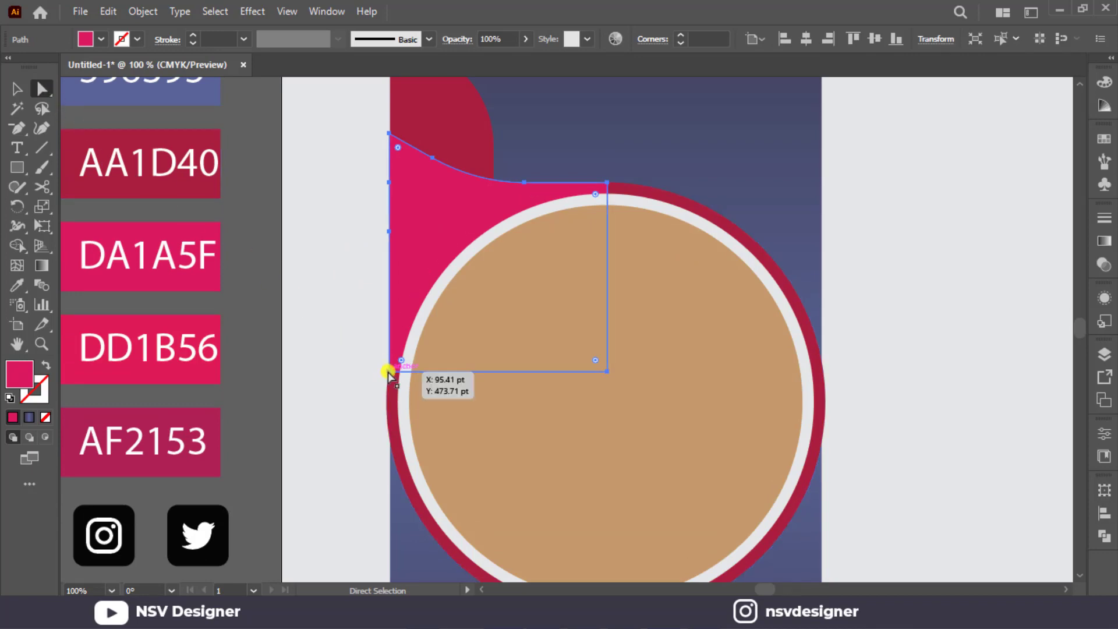
pyautogui.keyDown('shift'); pyautogui.click(607, 373); pyautogui.keyUp('shift')
pyautogui.moveTo(511, 376); pyautogui.dragTo(513, 404)
pyautogui.scroll(-2, 514, 404)
pyautogui.click(405, 326)
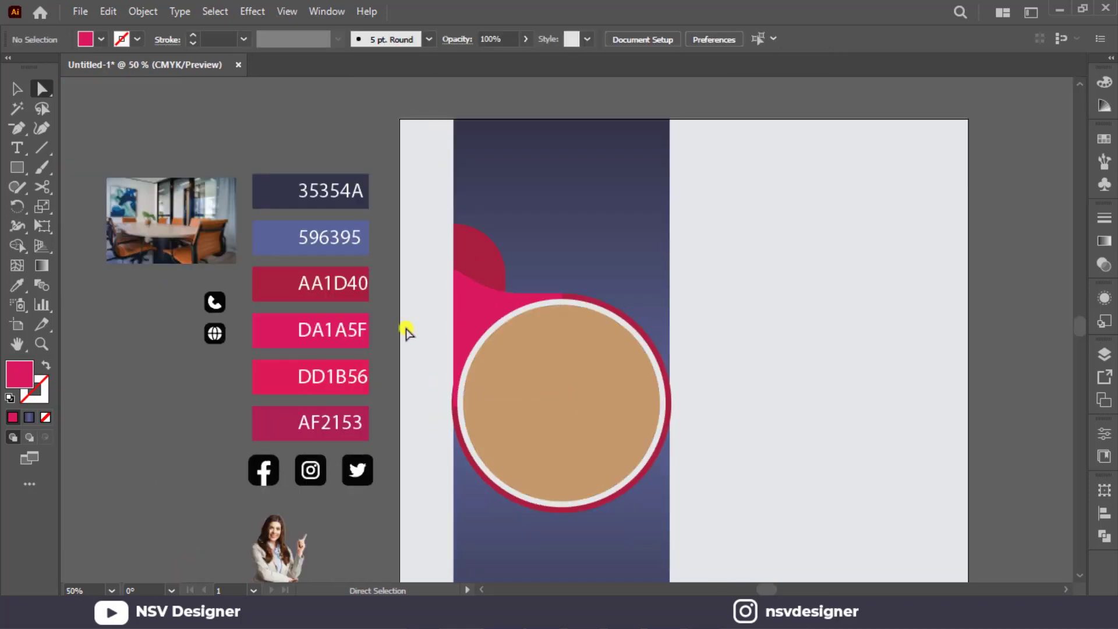
# Try to narrow the dark red rounded rectangle from its right side, and undo the resize.
pyautogui.click(16, 89)
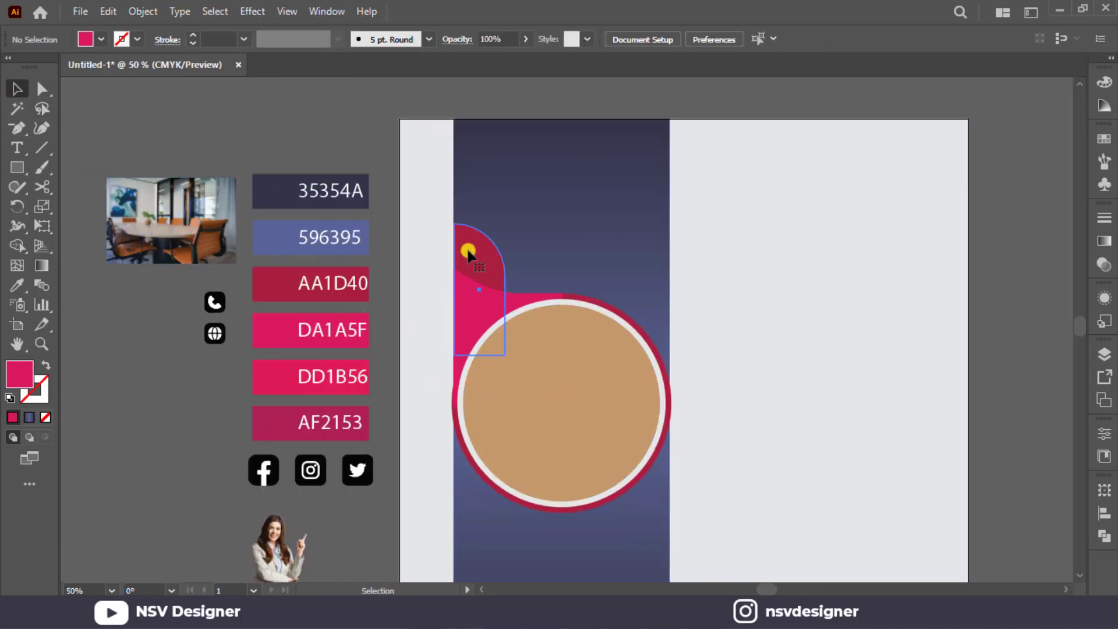
pyautogui.click(461, 300)
pyautogui.keyDown('ctrl'); pyautogui.click(458, 305); pyautogui.keyUp('ctrl')
pyautogui.keyDown('ctrl'); pyautogui.click(461, 306); pyautogui.keyUp('ctrl')
pyautogui.click(462, 305)
pyautogui.click(499, 268)
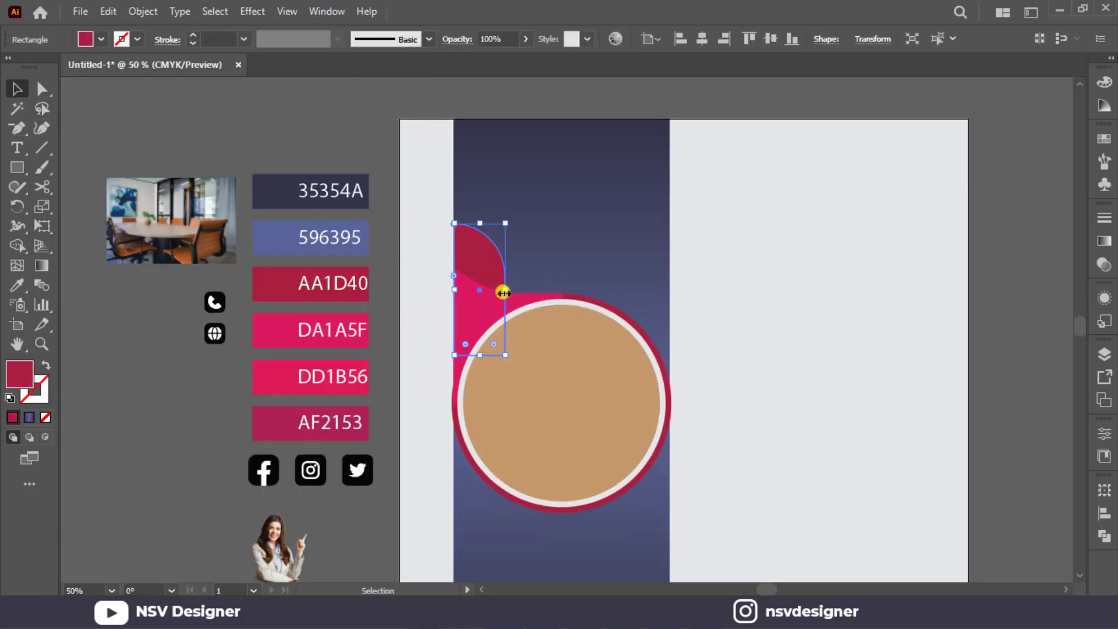
pyautogui.moveTo(506, 294); pyautogui.dragTo(485, 294)
pyautogui.hotkey('ctrl', 'z')
pyautogui.click(486, 254)
pyautogui.click(509, 234)
pyautogui.click(481, 267)
# Try to resize the dark red rounded rectangle from its left side, and undo the change.
pyautogui.click(42, 89)
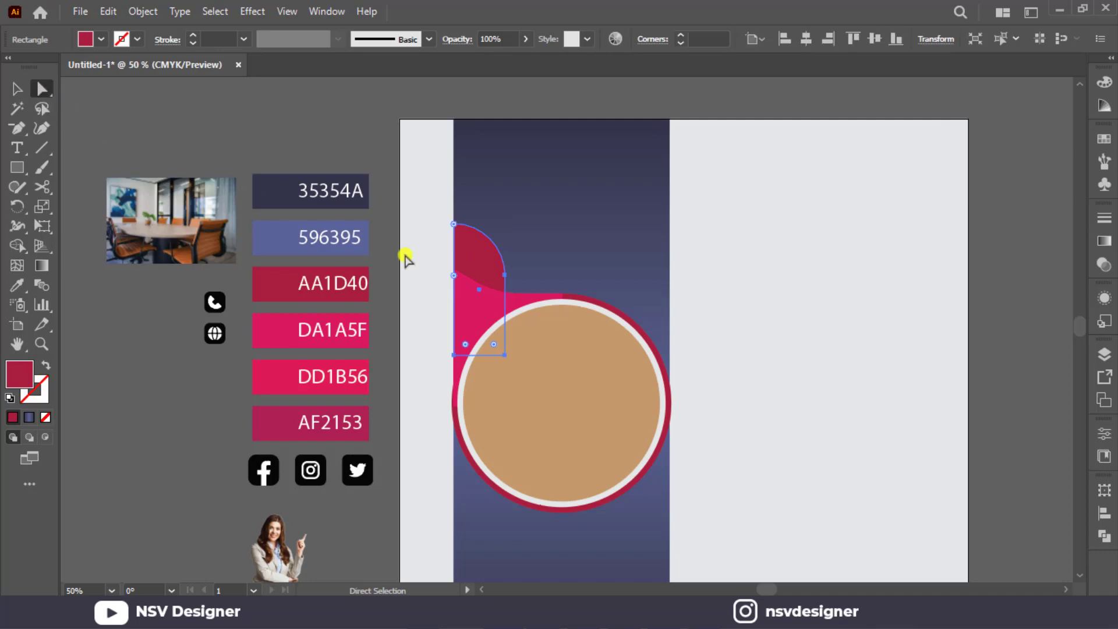
pyautogui.scroll(2, 625, 276)
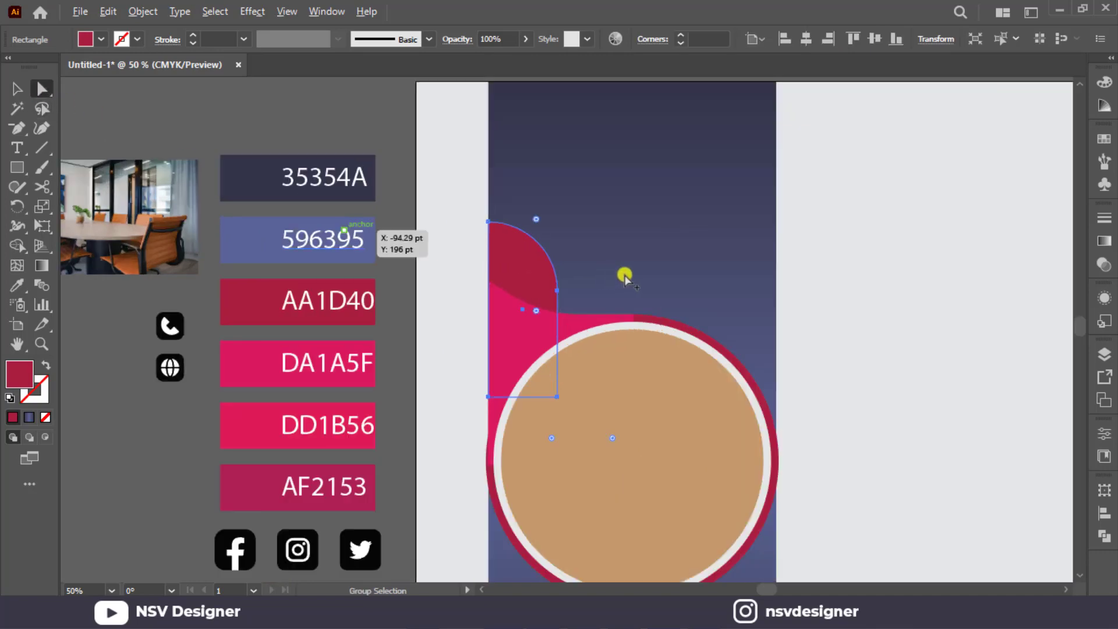
pyautogui.click(17, 89)
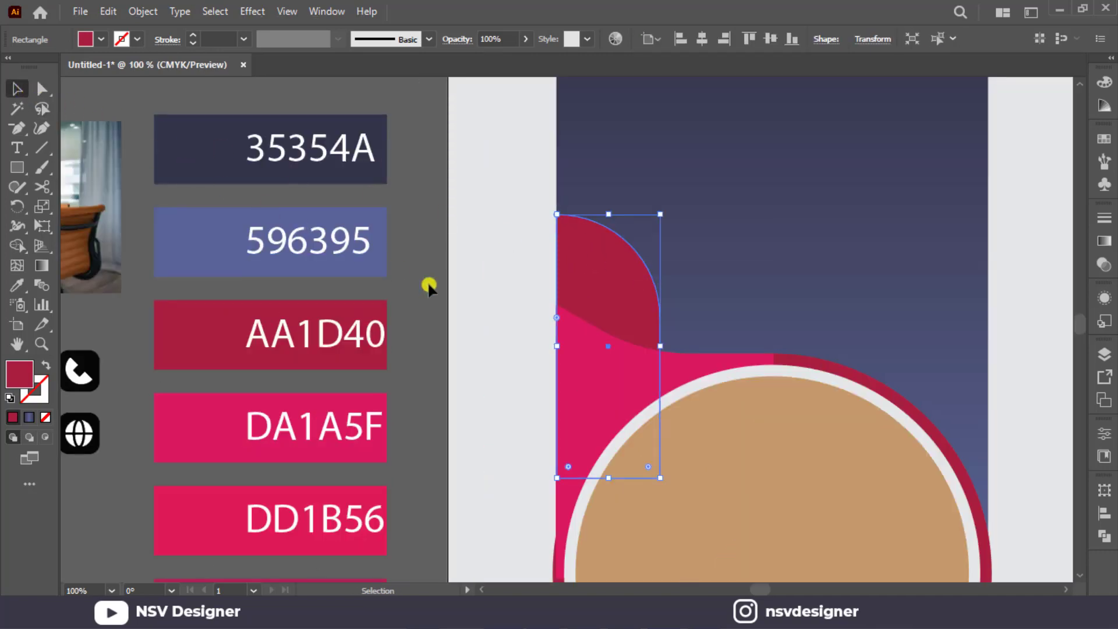
pyautogui.moveTo(559, 347); pyautogui.dragTo(636, 346)
pyautogui.hotkey('ctrl', 'z')
pyautogui.scroll(-2, 634, 331)
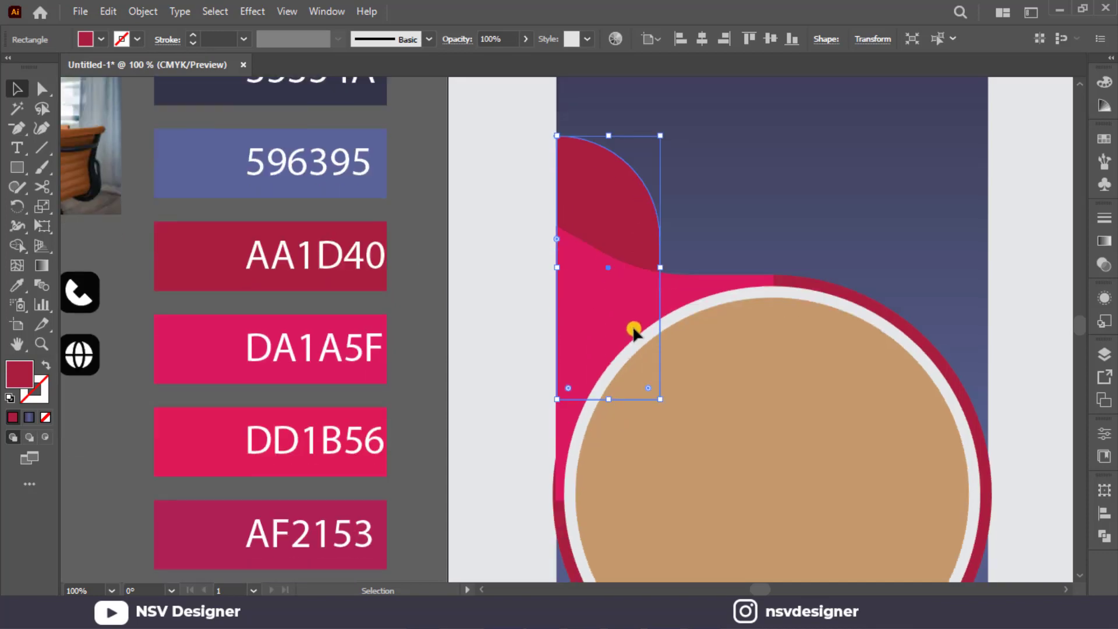
pyautogui.click(432, 297)
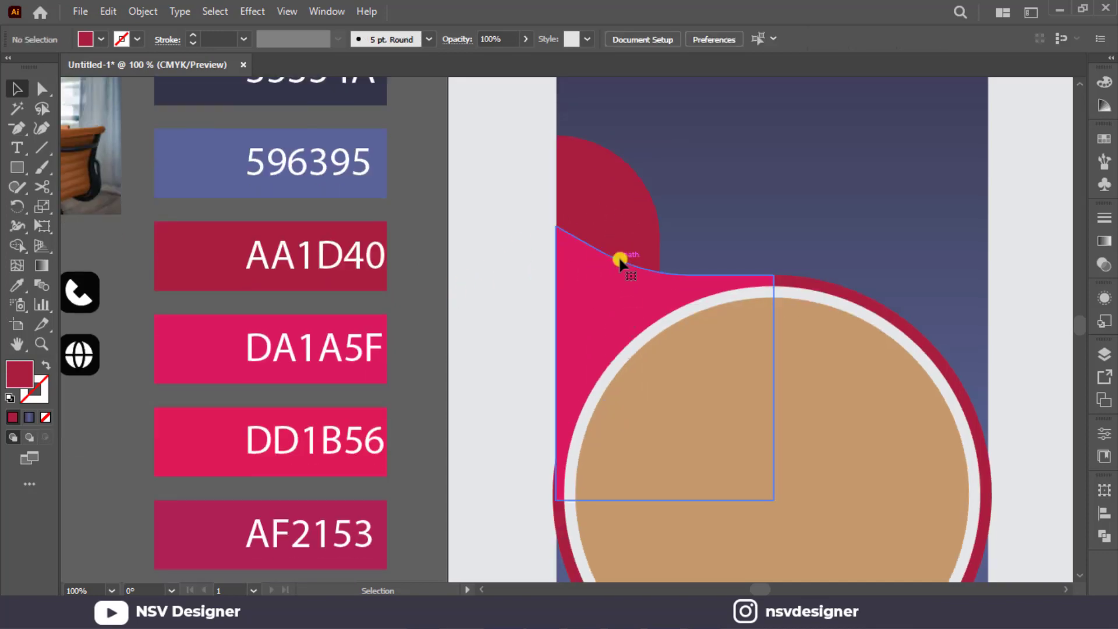
# Duplicate the pink curved shape and dark red rounded rectangle, rotate the copies 180°, and place them at the circle's lower right.
pyautogui.click(620, 260)
pyautogui.keyDown('shift'); pyautogui.click(600, 164); pyautogui.keyUp('shift')
pyautogui.scroll(-2, 598, 186)
pyautogui.moveTo(603, 204); pyautogui.dragTo(747, 349)
pyautogui.moveTo(835, 297); pyautogui.dragTo(653, 514)
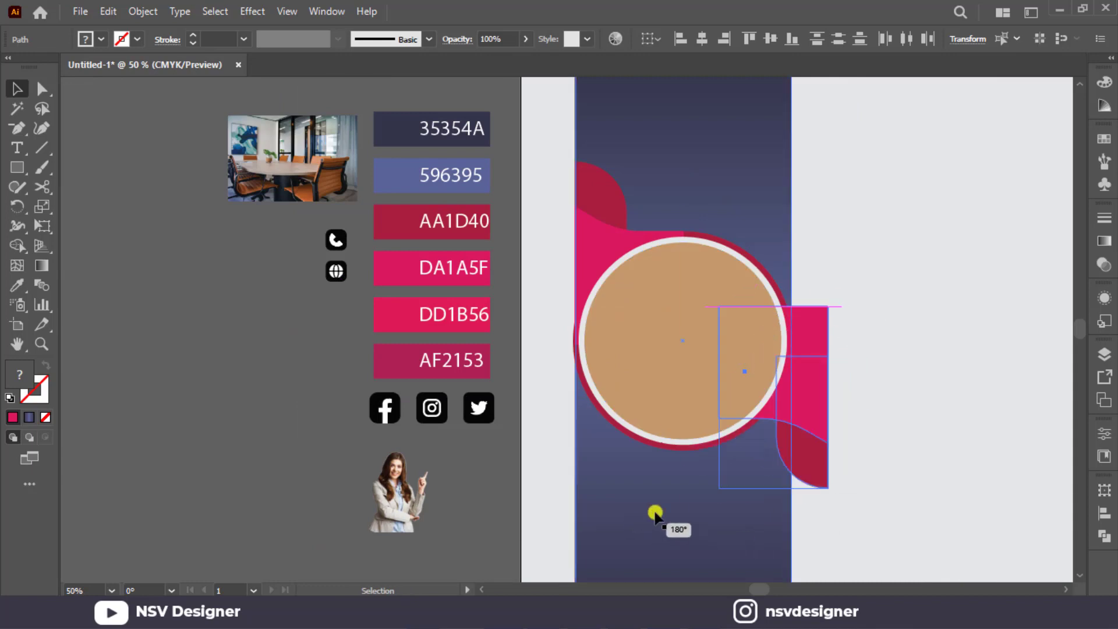
pyautogui.moveTo(802, 407); pyautogui.dragTo(767, 432)
pyautogui.click(905, 400)
# Nudge the rotated pink and dark red shapes left until they align with the strip's right edge.
pyautogui.scroll(3, 885, 403)
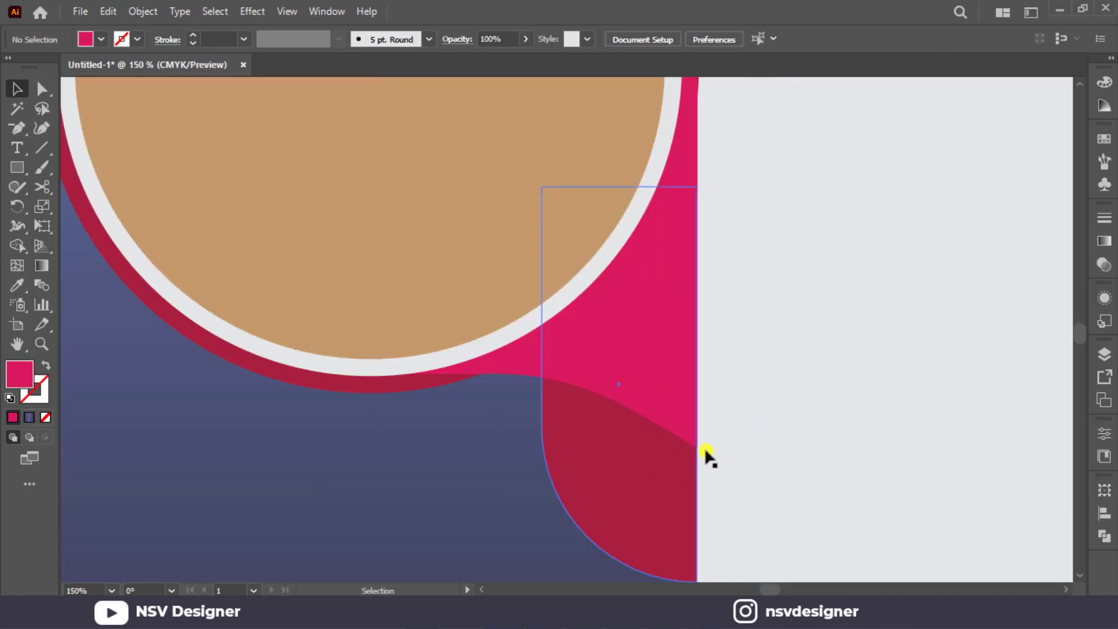
pyautogui.click(661, 460)
pyautogui.keyDown('shift'); pyautogui.click(651, 311); pyautogui.keyUp('shift')
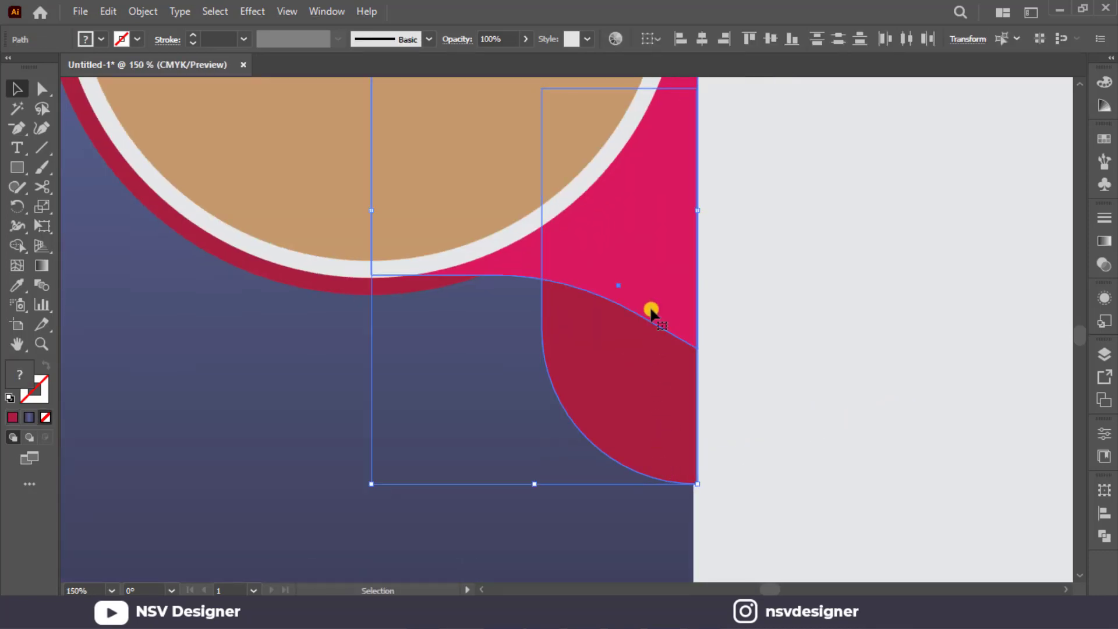
pyautogui.press('Left')
pyautogui.press('Left')
pyautogui.press('Left')
pyautogui.press('Left')
pyautogui.click(849, 323)
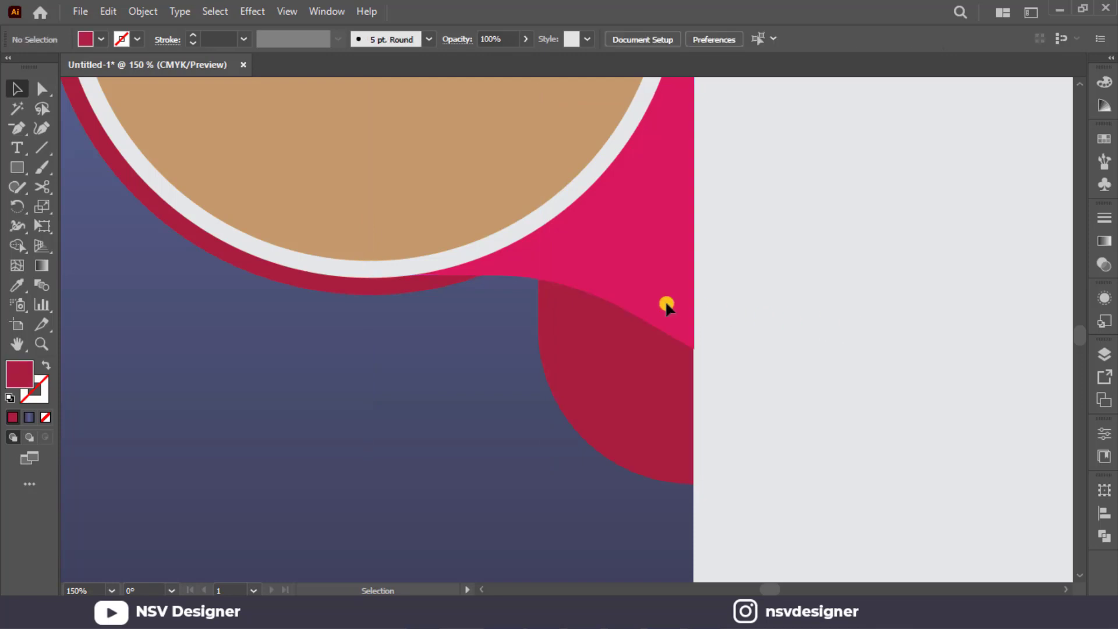
pyautogui.click(578, 294)
pyautogui.click(734, 274)
# Try to unite the dark red circle with both pink curved shapes, and undo the merge.
pyautogui.hotkey('ctrl', '0')
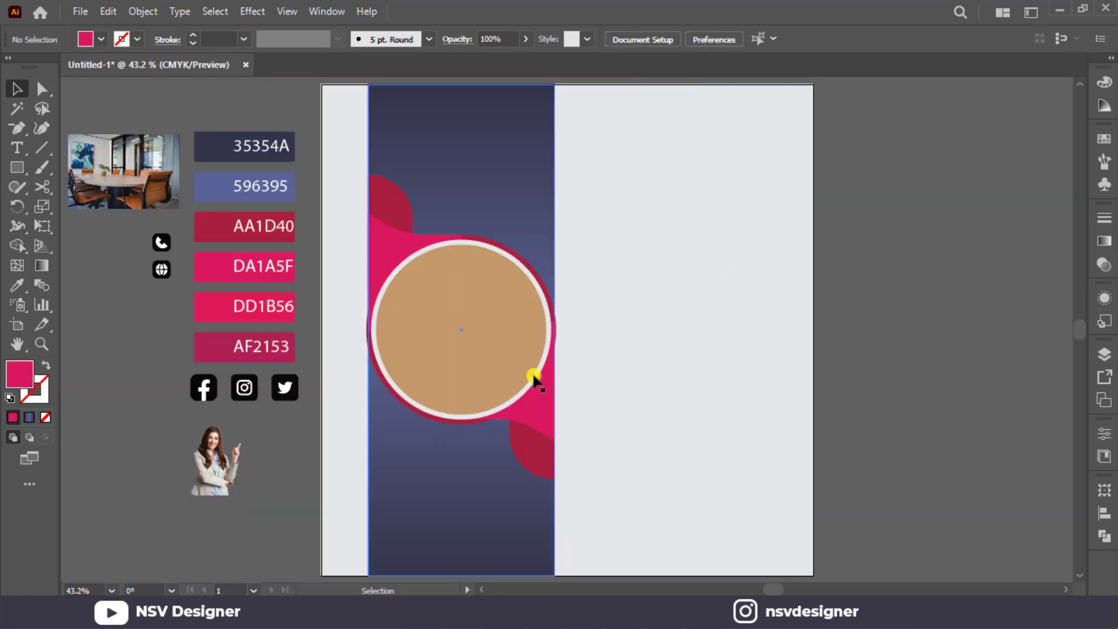
pyautogui.click(451, 421)
pyautogui.keyDown('shift'); pyautogui.click(546, 417); pyautogui.keyUp('shift')
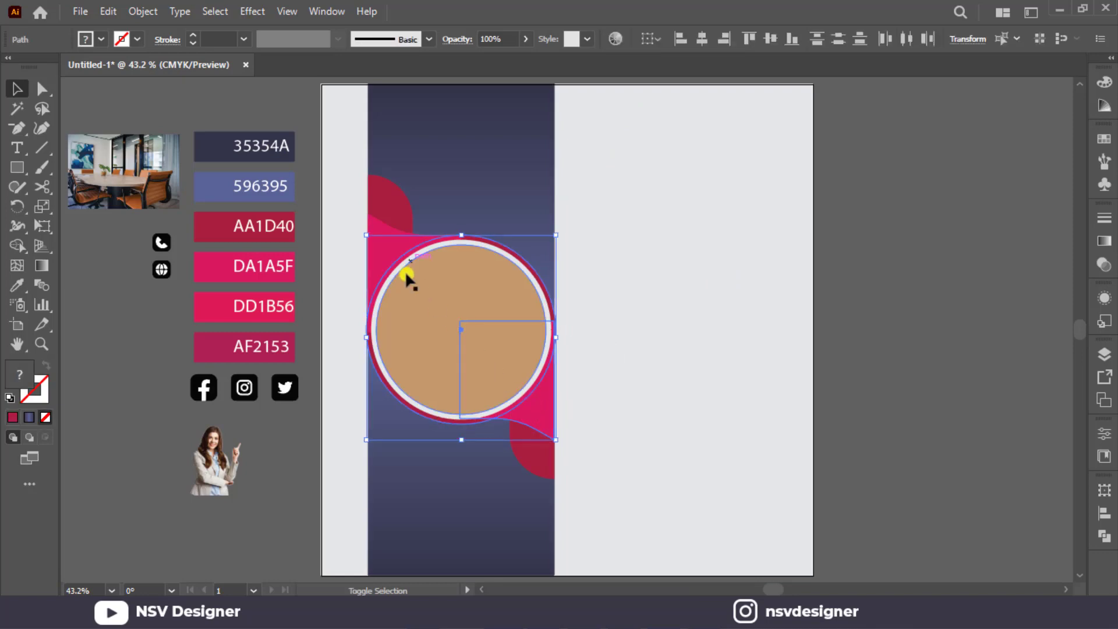
pyautogui.click(1100, 533)
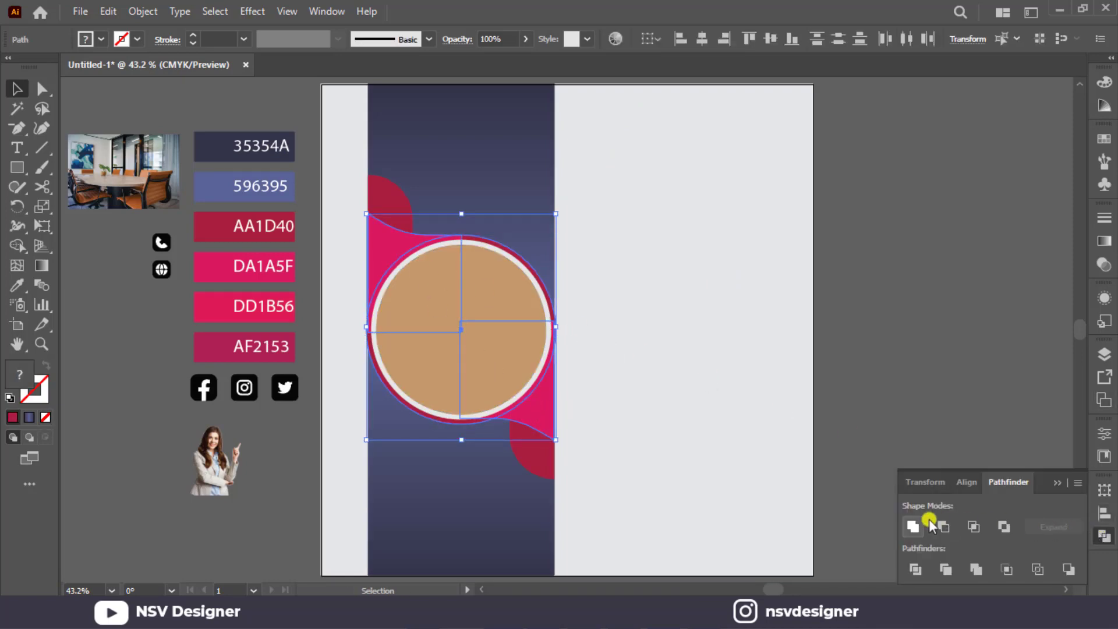
pyautogui.click(928, 523)
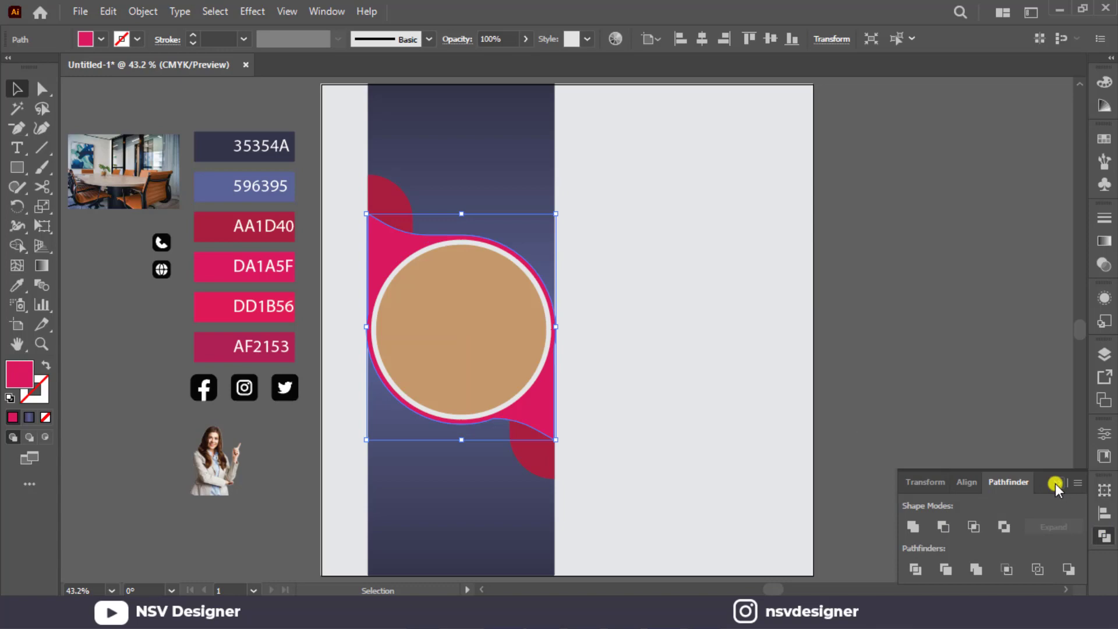
pyautogui.click(1056, 484)
pyautogui.click(934, 413)
pyautogui.scroll(2, 466, 288)
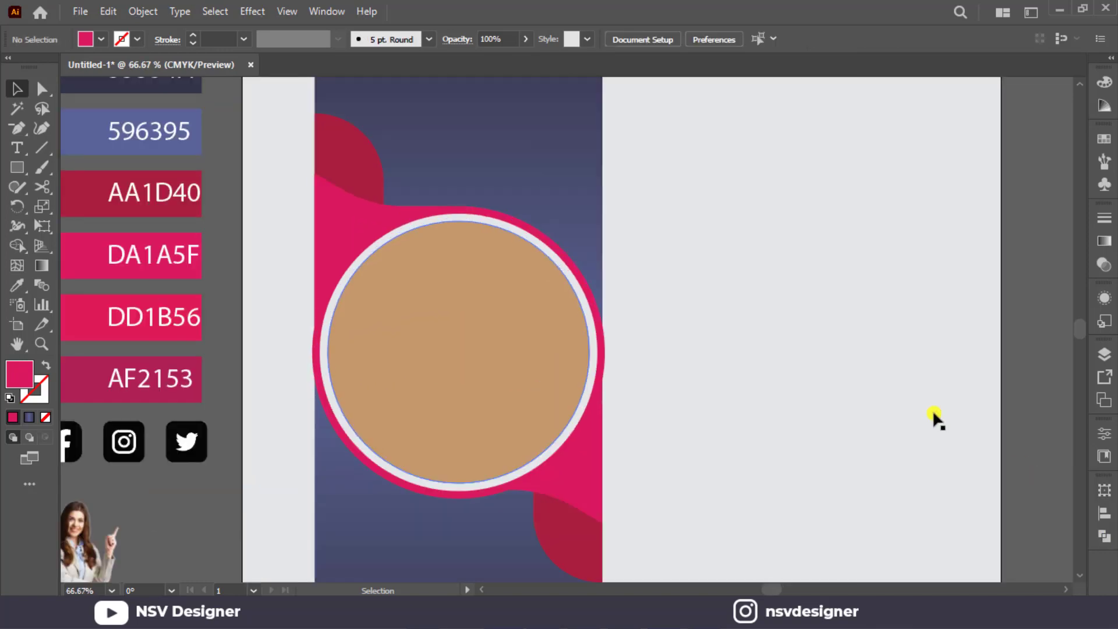
pyautogui.hotkey('ctrl', 'z')
pyautogui.scroll(-3, 815, 414)
# Shift the lower-right pink and dark red shapes down so the pink curve meets the bottom edge of the dark red circle.
pyautogui.click(608, 473)
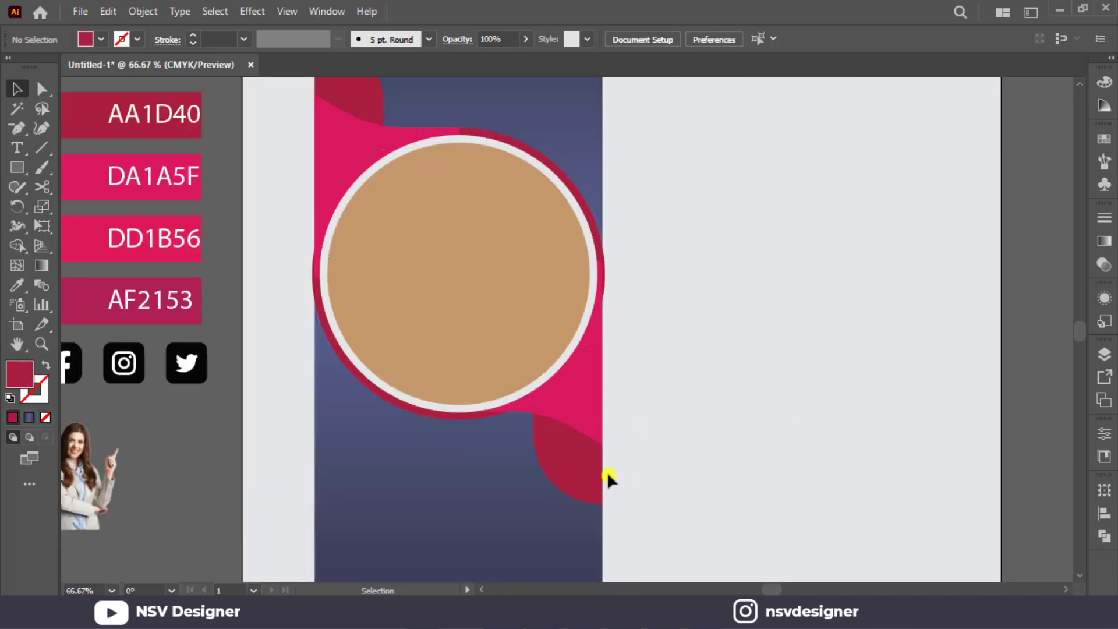
pyautogui.moveTo(606, 472); pyautogui.dragTo(527, 432)
pyautogui.scroll(2, 544, 414)
# Unite the dark red circle and both pink curved shapes into one shape, leaving out the dark red rounded rectangles.
pyautogui.keyDown('shift'); pyautogui.click(312, 428); pyautogui.keyUp('shift')
pyautogui.scroll(-2, 283, 352)
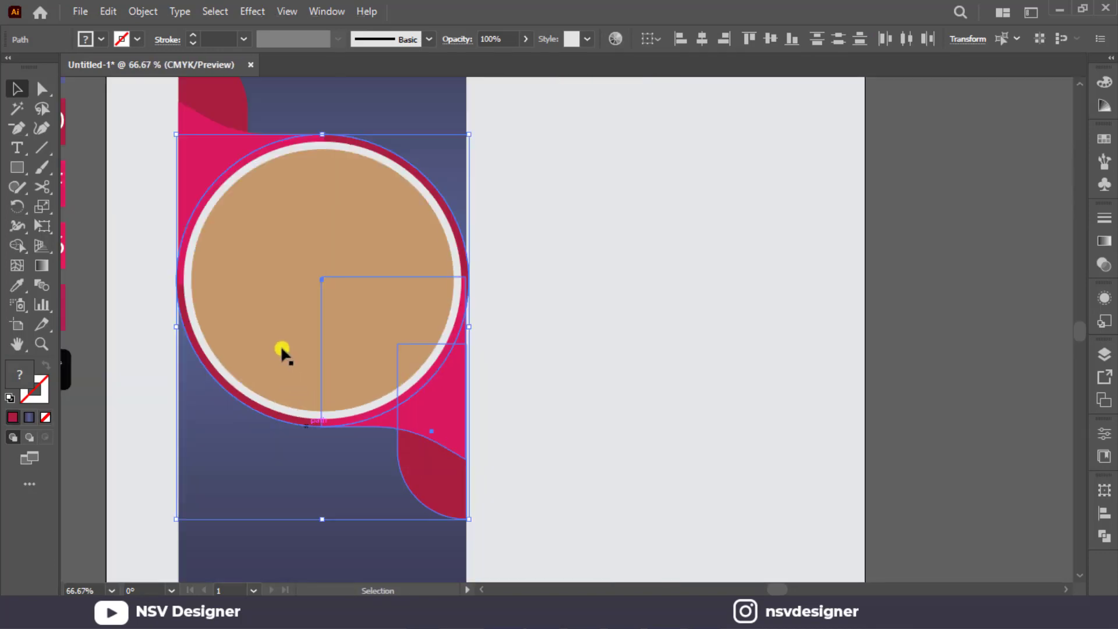
pyautogui.keyDown('shift'); pyautogui.click(350, 256); pyautogui.keyUp('shift')
pyautogui.scroll(-2, 529, 467)
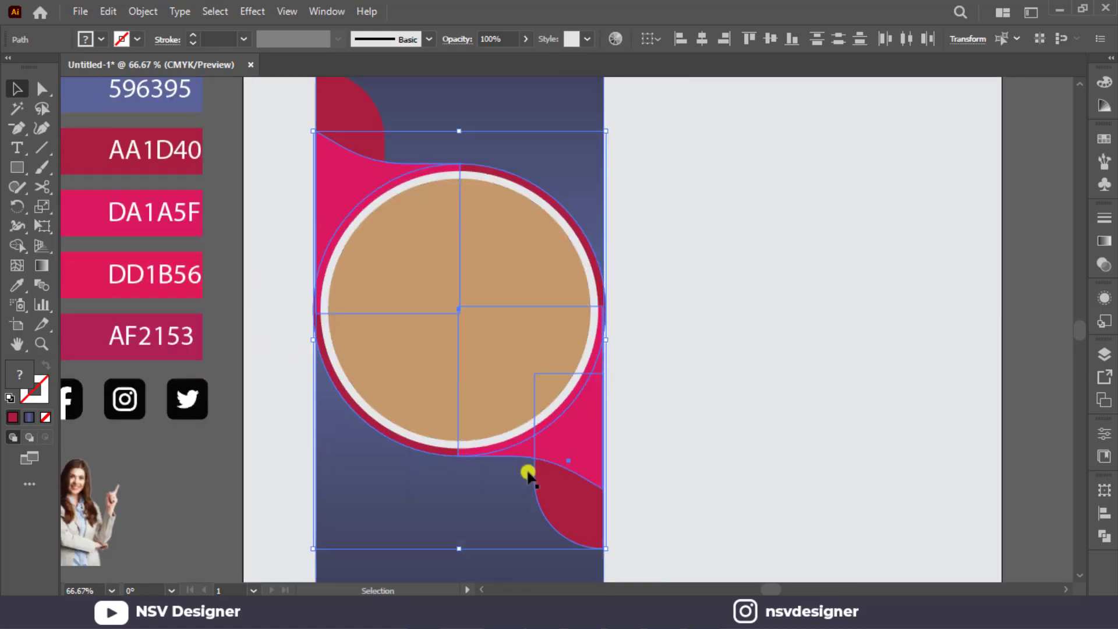
pyautogui.click(1106, 537)
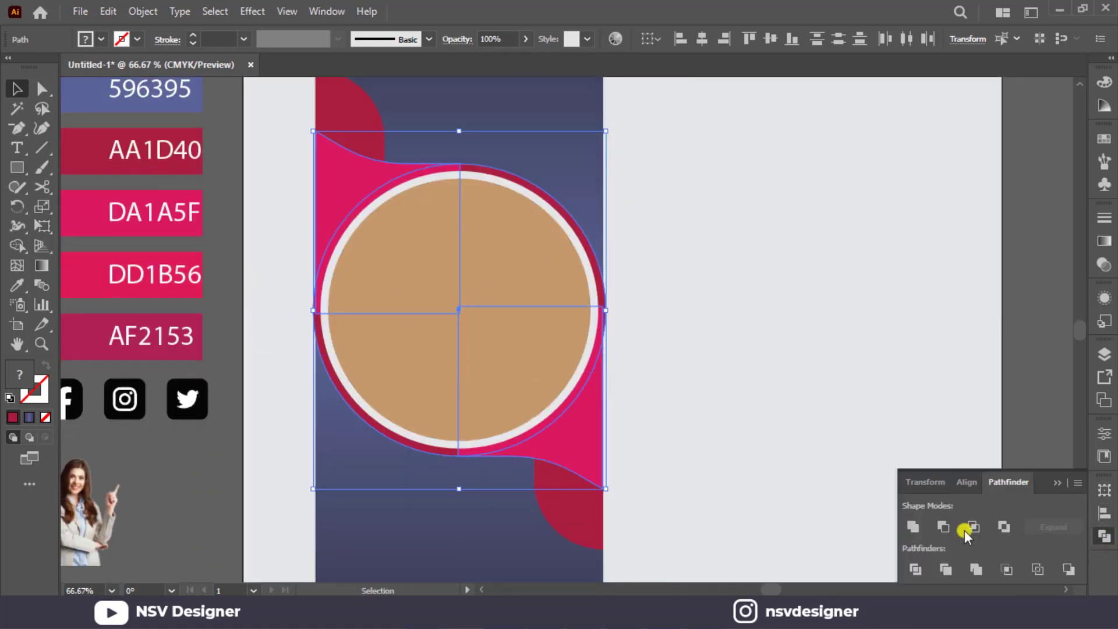
pyautogui.click(912, 527)
pyautogui.click(1057, 478)
pyautogui.click(924, 418)
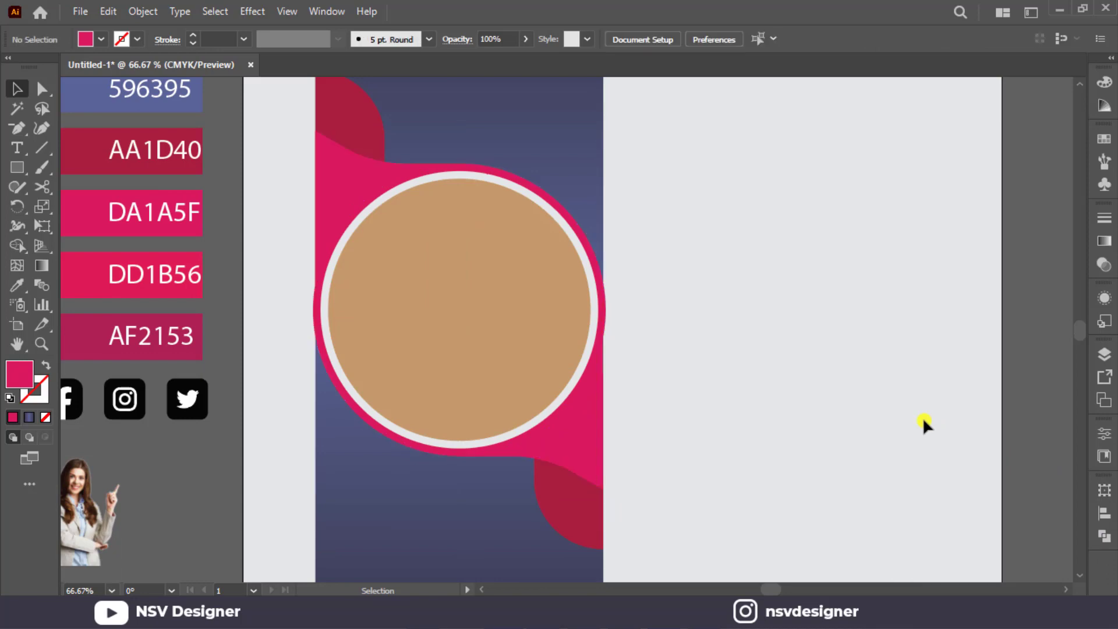
# Duplicate the tan circle onto the empty area to the right of the blue strip.
pyautogui.scroll(-2, 923, 417)
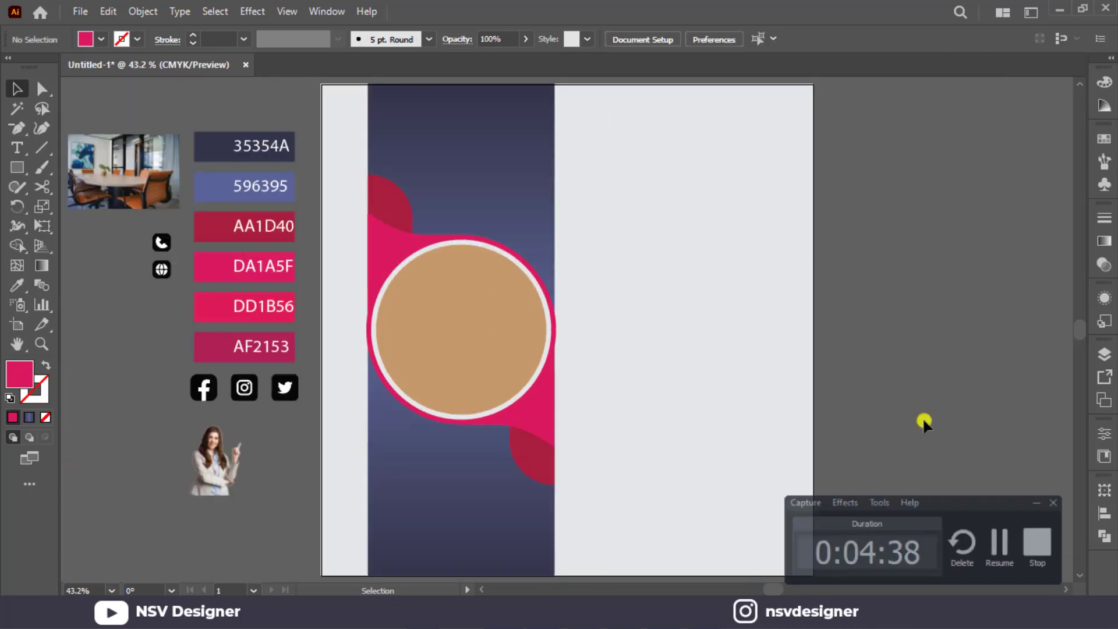
pyautogui.click(466, 389)
pyautogui.moveTo(533, 348); pyautogui.dragTo(724, 349)
# Place the office photo behind the duplicated tan circle, enlarge it to about 478 pt wide, and clip it with a clipping mask.
pyautogui.moveTo(145, 172); pyautogui.dragTo(665, 341)
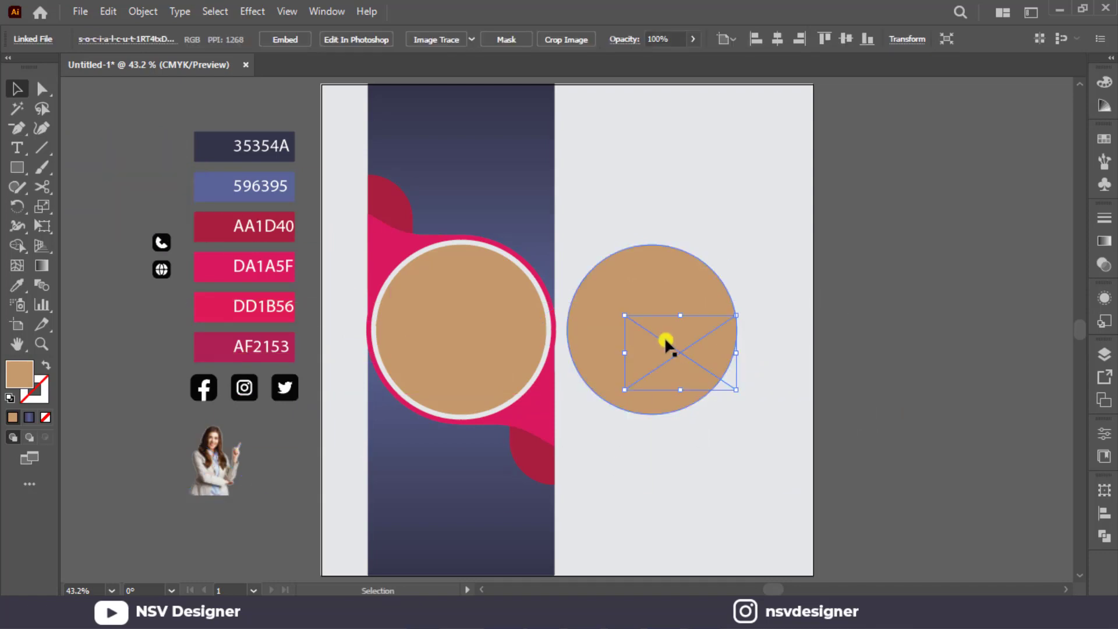
pyautogui.moveTo(739, 391)
pyautogui.mouseDown()
pyautogui.moveTo(796, 428)
pyautogui.moveTo(736, 373)
pyautogui.mouseUp()
pyautogui.keyDown('shift'); pyautogui.click(684, 347); pyautogui.keyUp('shift')
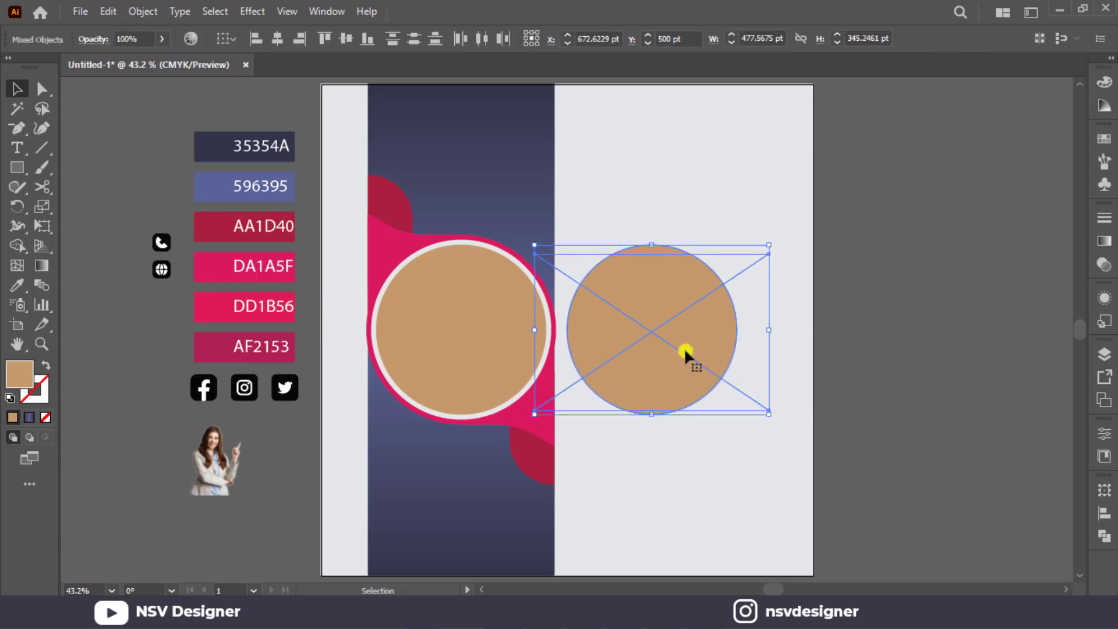
pyautogui.rightClick(684, 348)
pyautogui.click(753, 224)
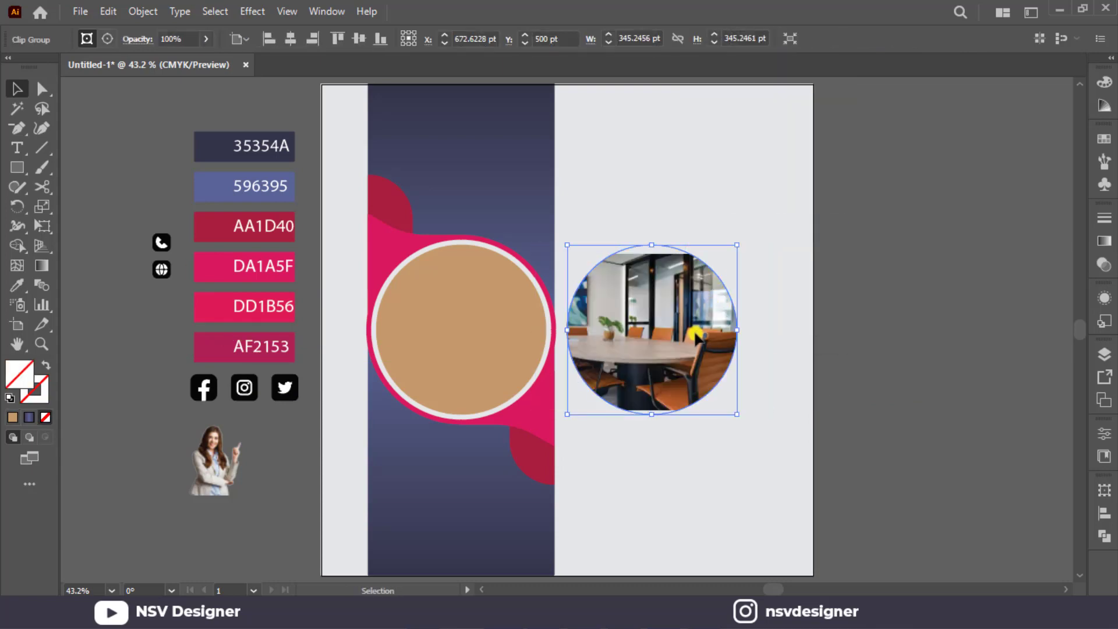
# Enlarge and reposition the office photo inside its clip group so it fills the whole circle.
pyautogui.doubleClick(693, 337)
pyautogui.moveTo(769, 412); pyautogui.dragTo(773, 365)
pyautogui.moveTo(798, 426); pyautogui.dragTo(789, 420)
pyautogui.moveTo(757, 381); pyautogui.dragTo(785, 375)
pyautogui.click(854, 302)
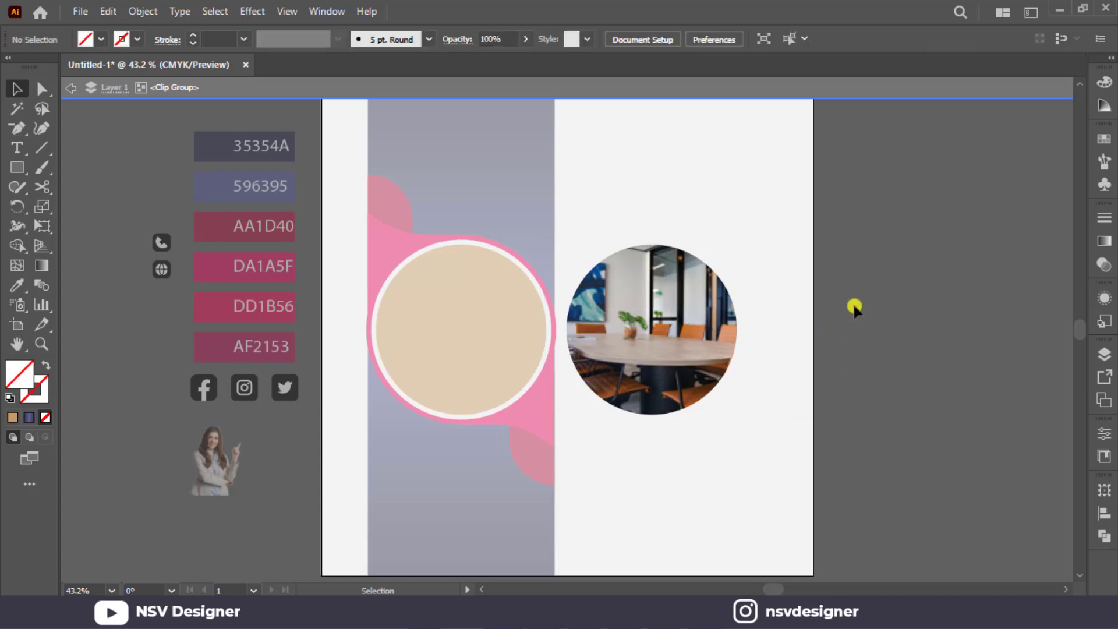
pyautogui.doubleClick(853, 303)
# Fill the tan circle inside the ring with the 35354A swatch colour using the Eyedropper.
pyautogui.click(611, 312)
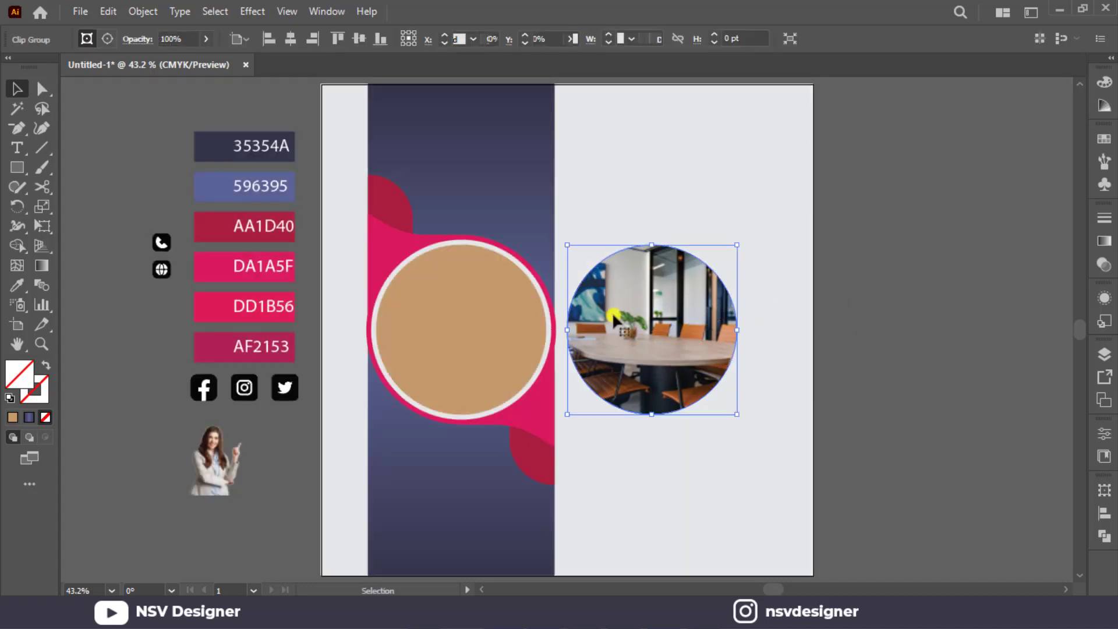
pyautogui.click(398, 328)
pyautogui.press('i')
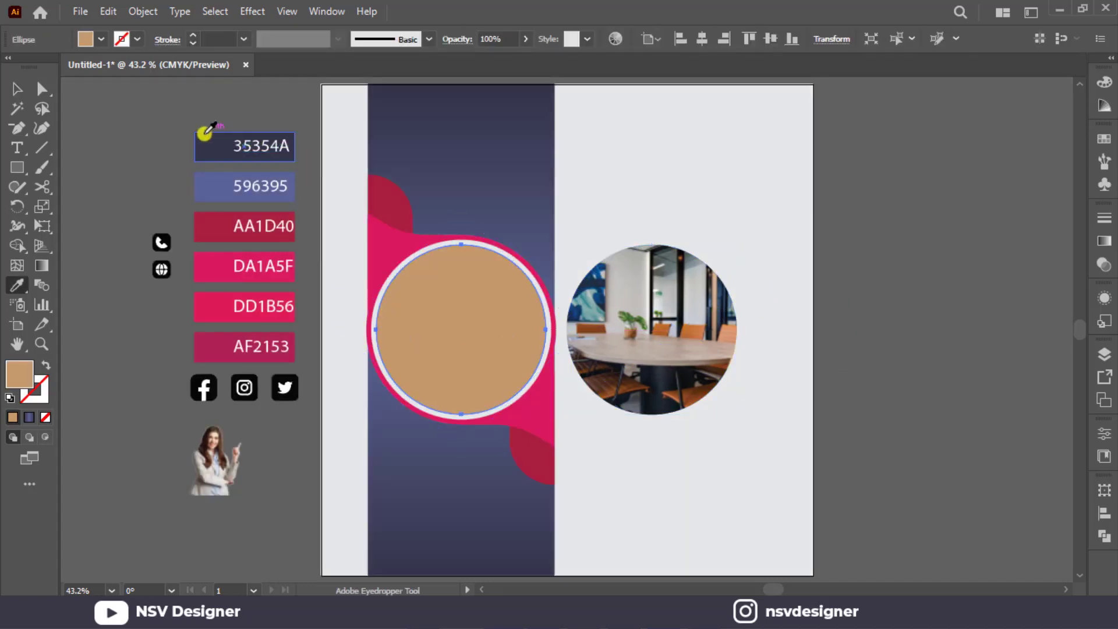
pyautogui.click(207, 137)
pyautogui.click(17, 89)
# Rotate the dark blue circle 45°, duplicate it exactly over the round office photo, and bring the copy to the front.
pyautogui.click(401, 280)
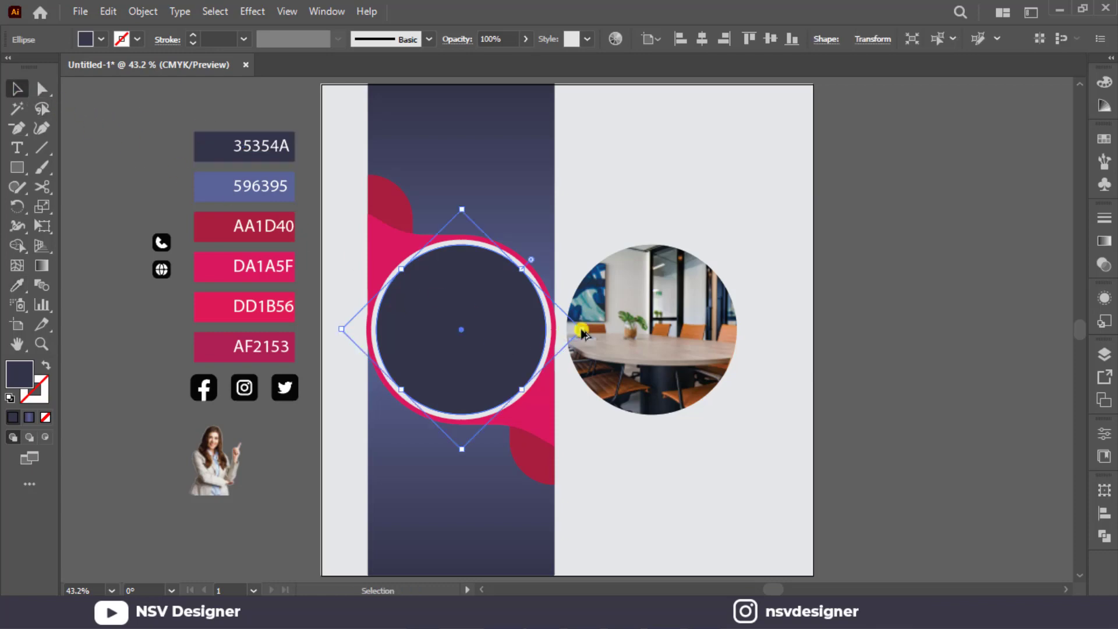
pyautogui.moveTo(582, 329); pyautogui.dragTo(701, 333)
pyautogui.rightClick(701, 332)
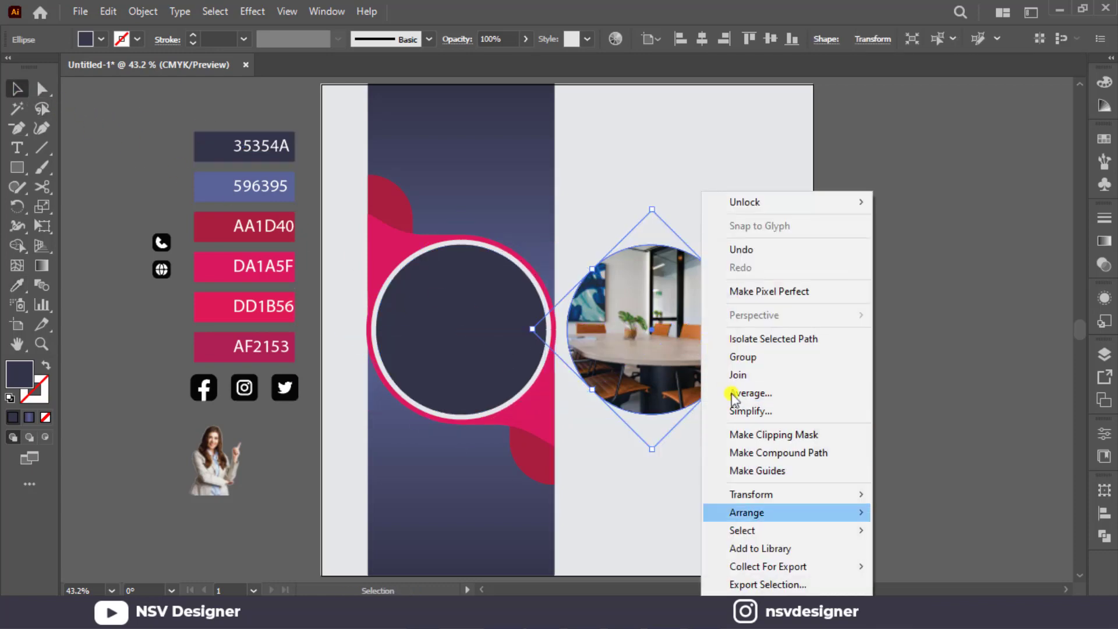
pyautogui.moveTo(794, 515)
pyautogui.click(923, 516)
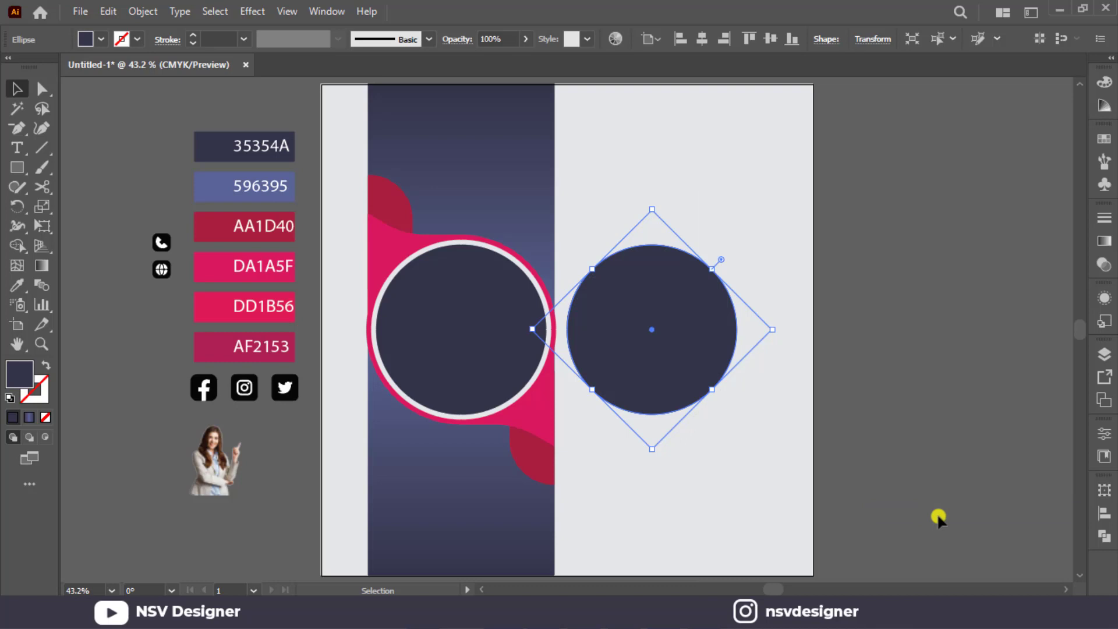
pyautogui.click(1103, 539)
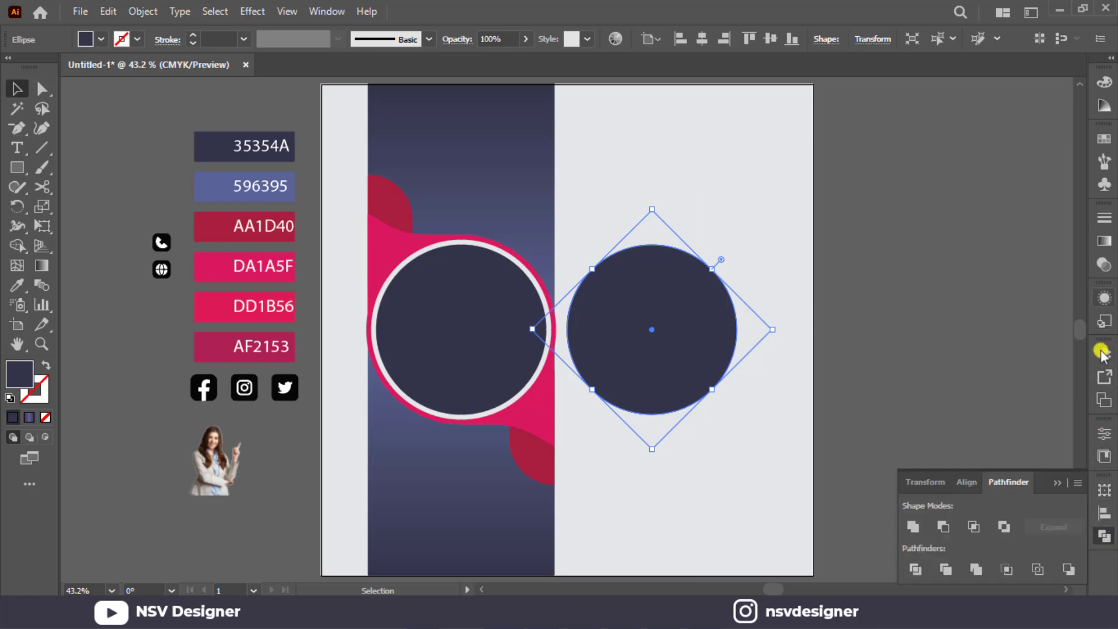
# Try the Overlay blend mode on the dark circle covering the round office photo.
pyautogui.click(1100, 265)
pyautogui.click(937, 235)
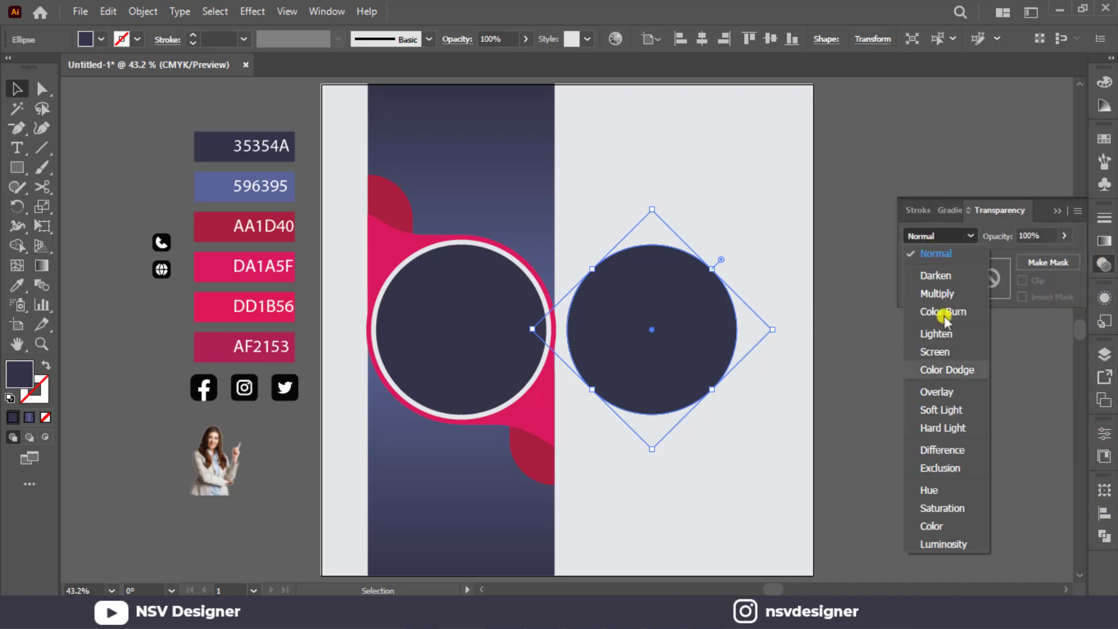
pyautogui.click(946, 390)
pyautogui.click(851, 332)
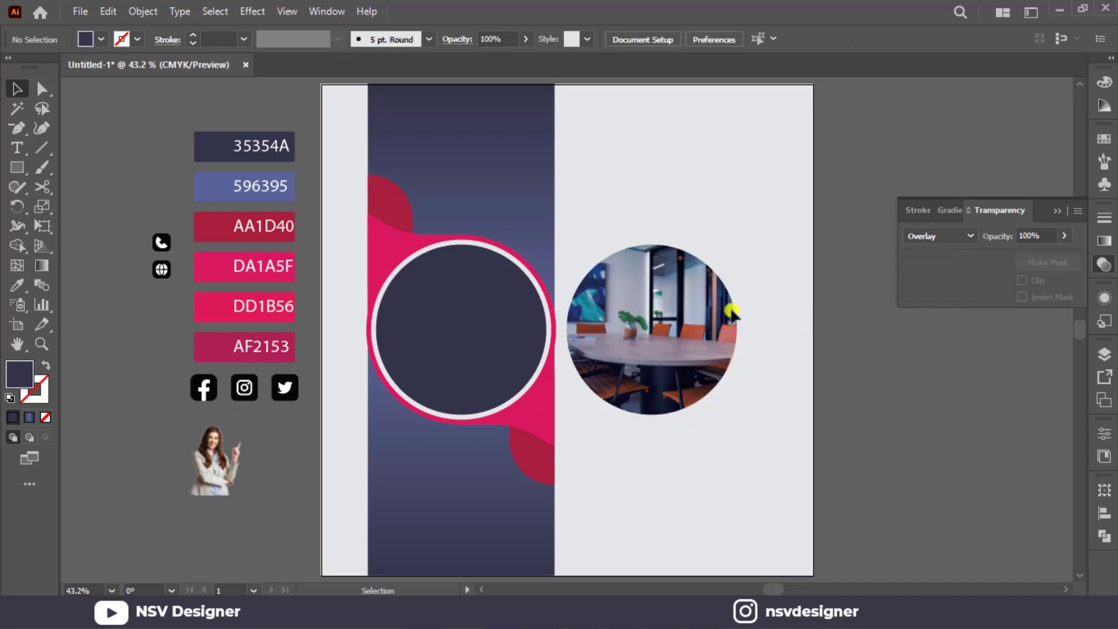
# Set the dark circle covering the office photo to the Multiply blend mode and group it with the photo.
pyautogui.click(702, 307)
pyautogui.click(947, 233)
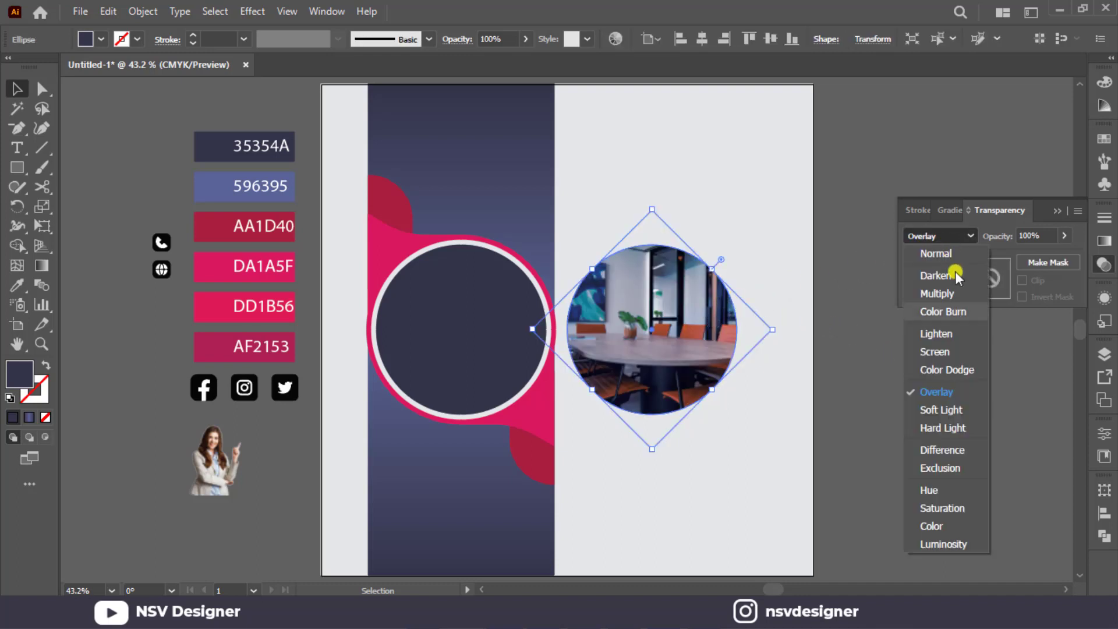
pyautogui.click(943, 292)
pyautogui.click(753, 260)
pyautogui.moveTo(747, 235); pyautogui.dragTo(559, 425)
pyautogui.hotkey('ctrl', 'g')
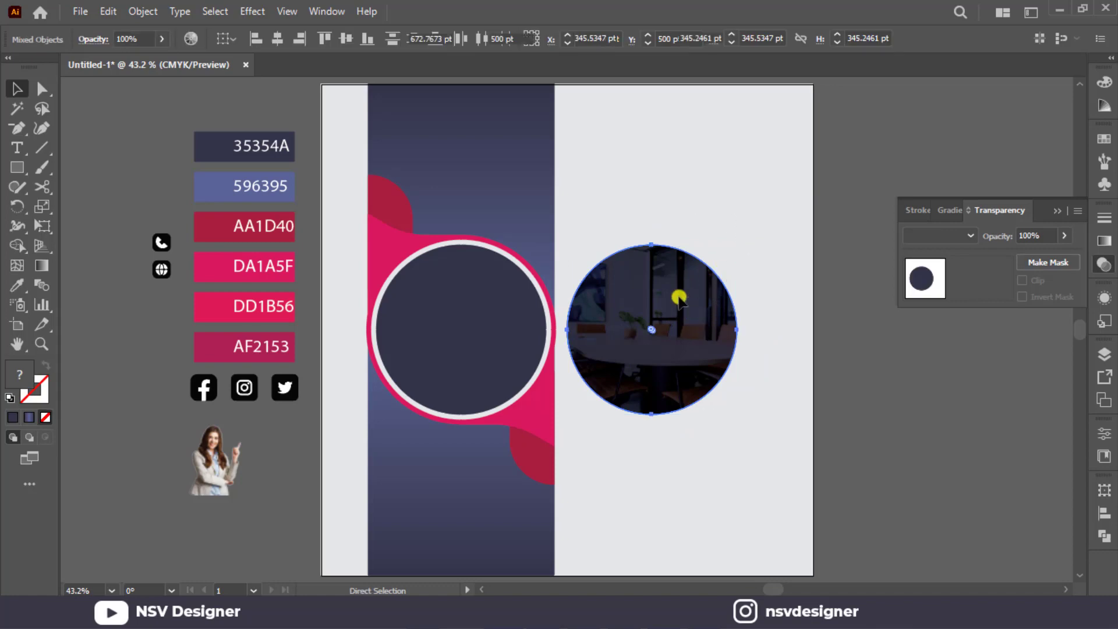
# Swap the plain dark circle inside the ring for the grouped office photo, and duplicate the removed circle to its right.
pyautogui.moveTo(507, 350); pyautogui.dragTo(894, 352)
pyautogui.moveTo(662, 306); pyautogui.dragTo(446, 310)
pyautogui.click(662, 242)
pyautogui.moveTo(792, 351); pyautogui.dragTo(654, 361)
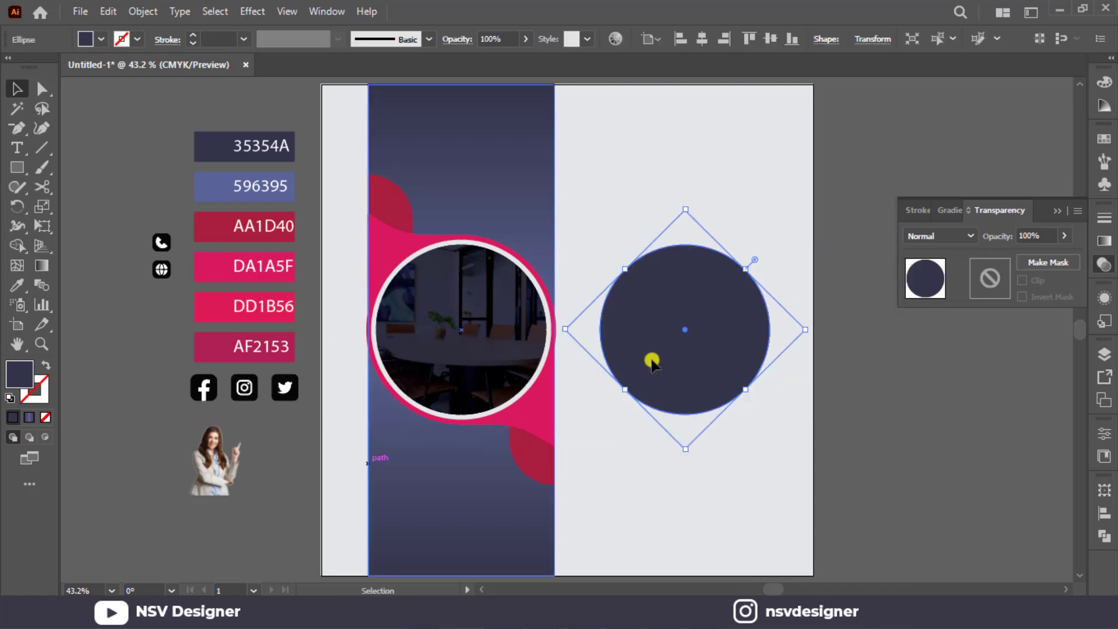
pyautogui.moveTo(746, 385); pyautogui.dragTo(937, 379)
# Bring the pngegg.png cutout of the woman to the front and enlarge it over the left loose dark circle.
pyautogui.click(244, 483)
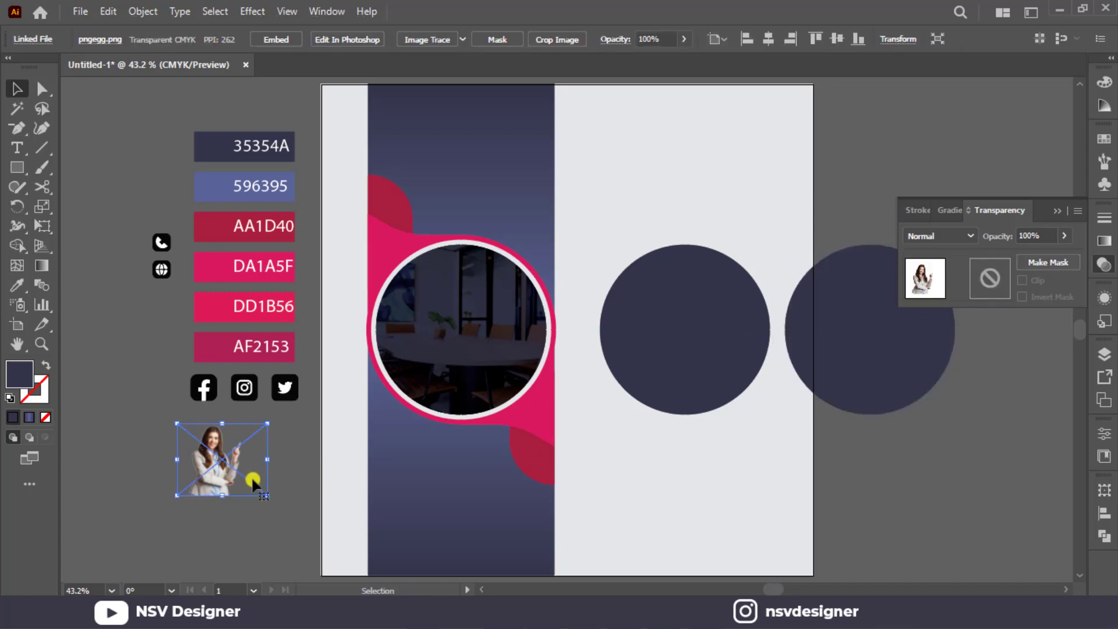
pyautogui.rightClick(248, 491)
pyautogui.click(443, 378)
pyautogui.moveTo(259, 462); pyautogui.dragTo(823, 399)
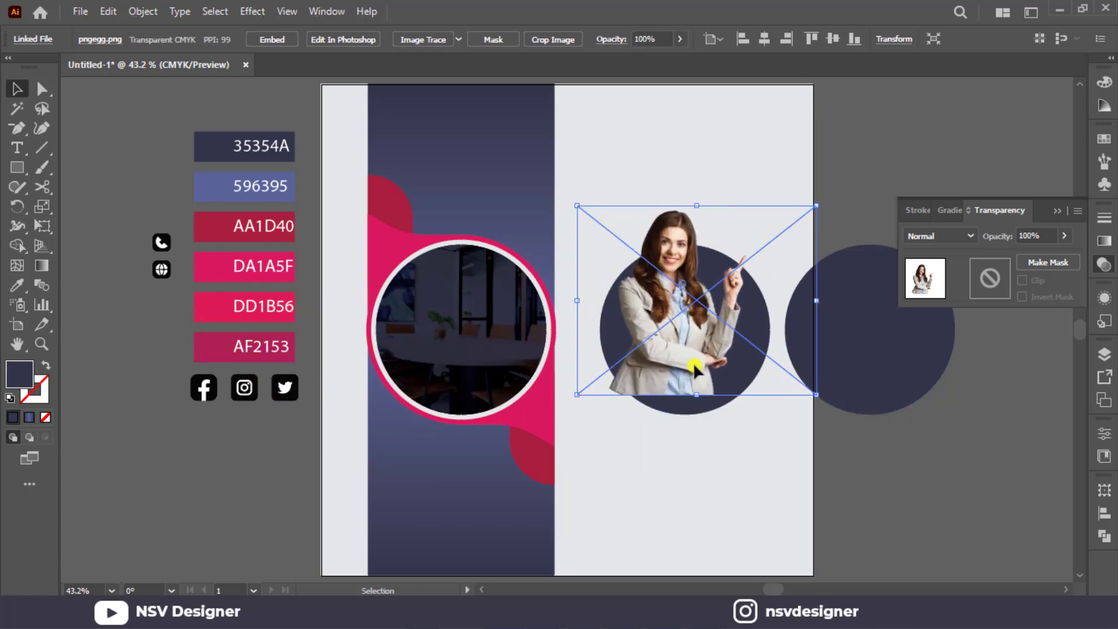
pyautogui.moveTo(697, 367)
pyautogui.mouseDown()
pyautogui.moveTo(709, 373)
pyautogui.moveTo(710, 363)
pyautogui.mouseUp()
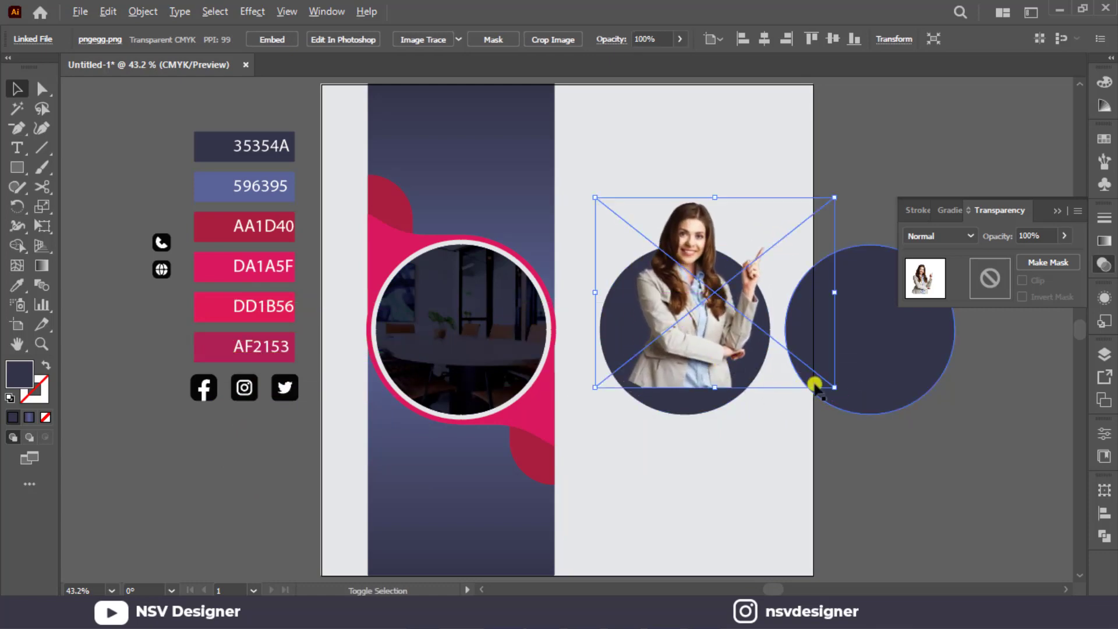
# Enlarge the woman cutout to about 611 pt wide and position it with the dark circle behind her torso.
pyautogui.moveTo(815, 386); pyautogui.dragTo(841, 407)
pyautogui.moveTo(716, 391); pyautogui.dragTo(731, 386)
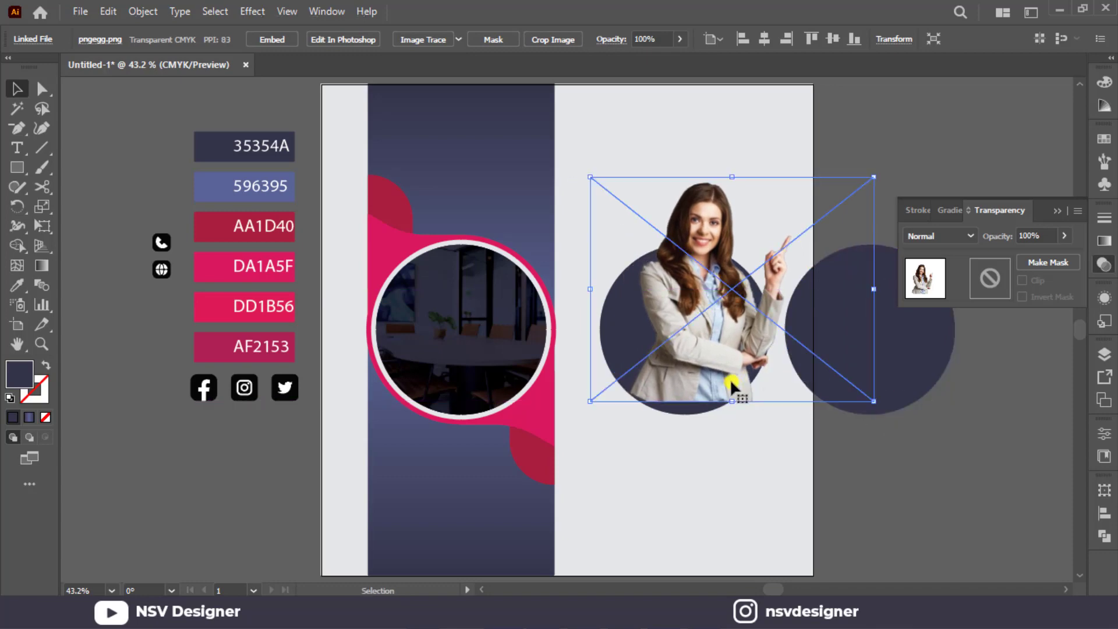
pyautogui.moveTo(864, 401); pyautogui.dragTo(881, 412)
pyautogui.moveTo(745, 393)
pyautogui.mouseDown()
pyautogui.moveTo(736, 387)
pyautogui.moveTo(739, 397)
pyautogui.mouseUp()
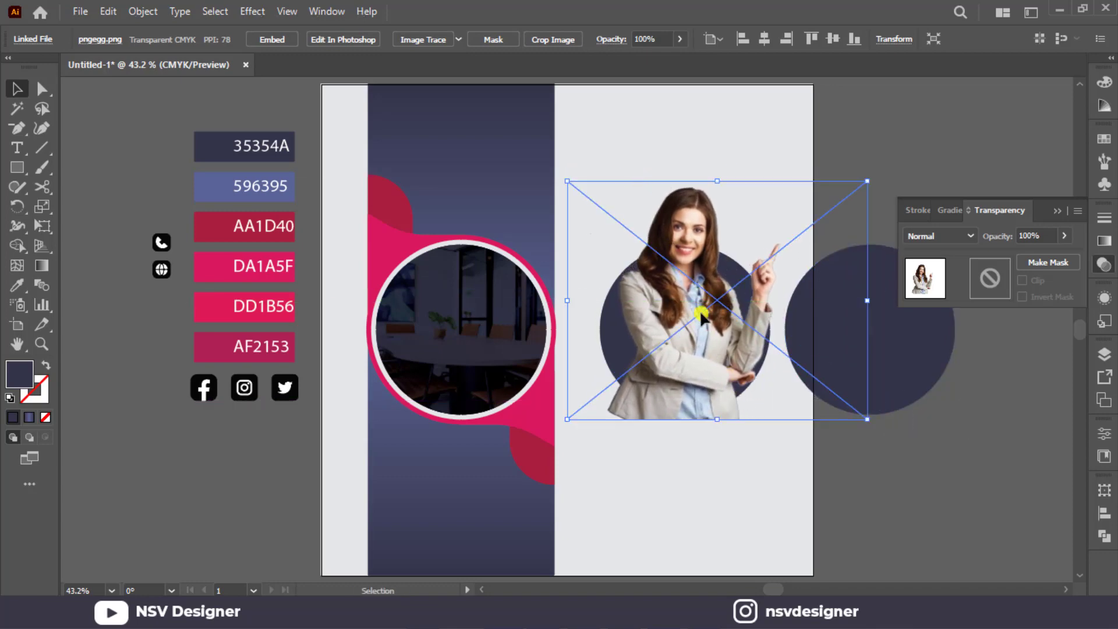
pyautogui.moveTo(712, 350); pyautogui.dragTo(670, 349)
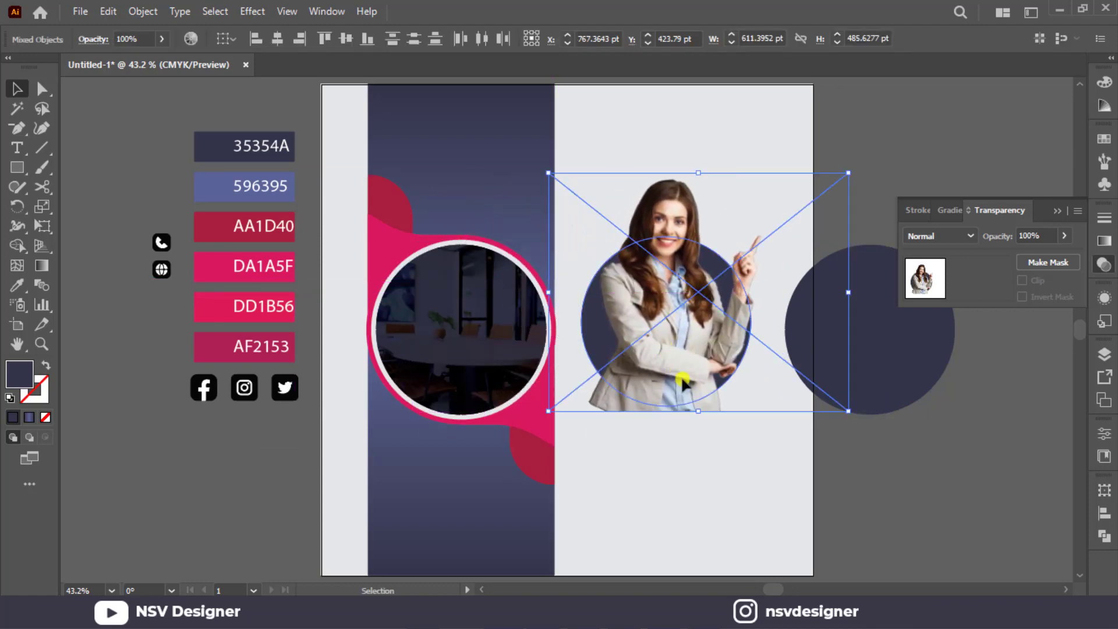
pyautogui.click(731, 461)
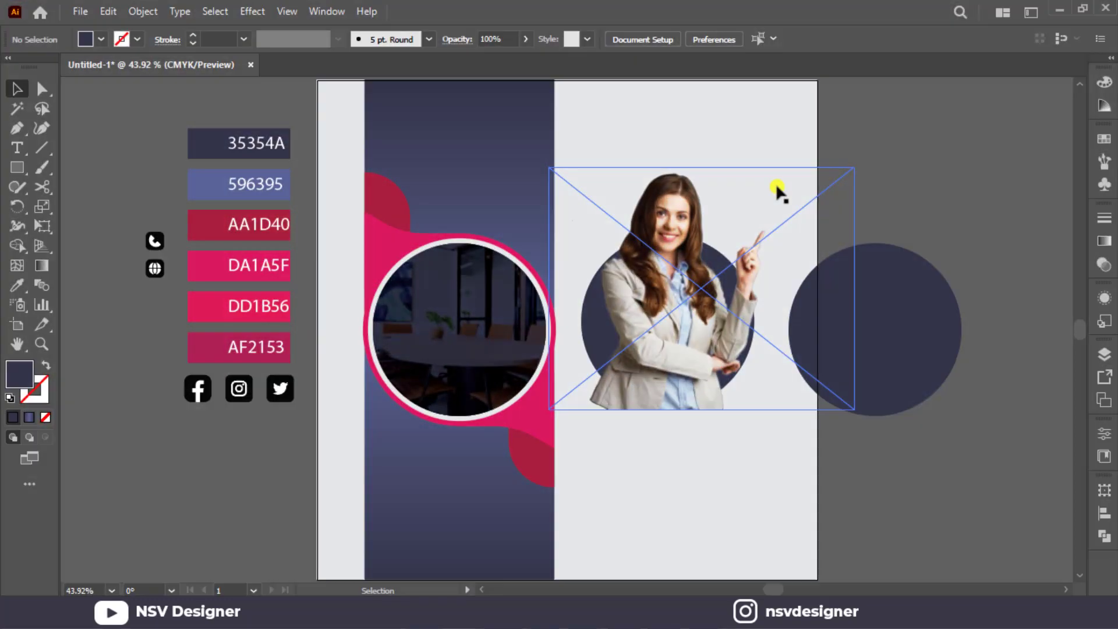
# Send the woman cutout behind the dark circle it overlaps.
pyautogui.click(666, 293)
pyautogui.hotkey('ctrl', '[')
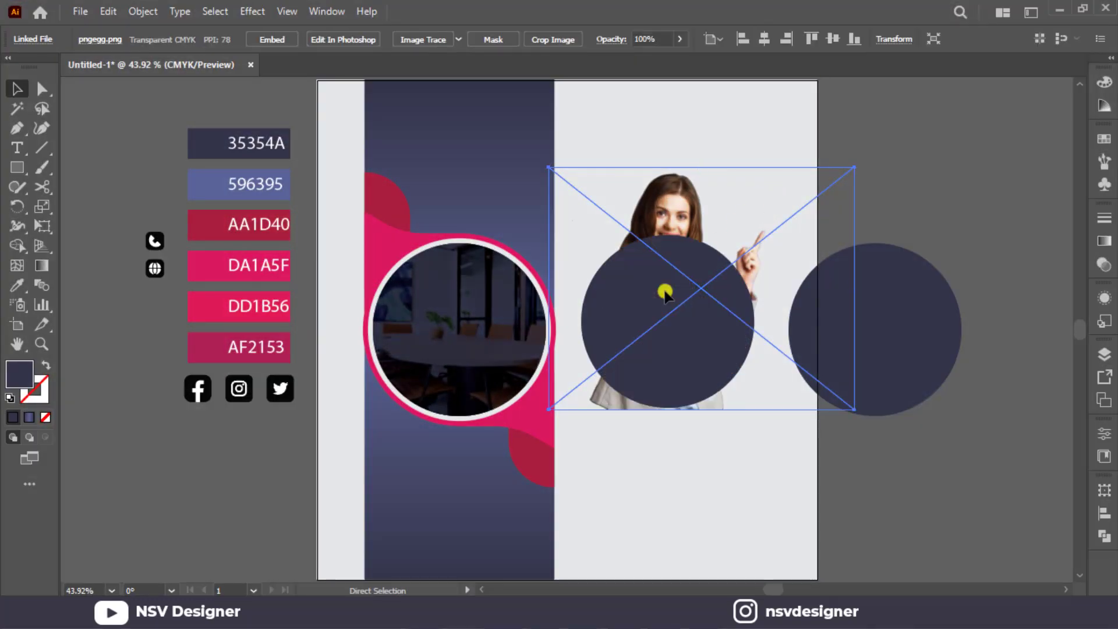
pyautogui.click(931, 166)
# Draw a closed Pen shape around the woman's head and raised hand, overlapping the dark circle on her torso.
pyautogui.press('p')
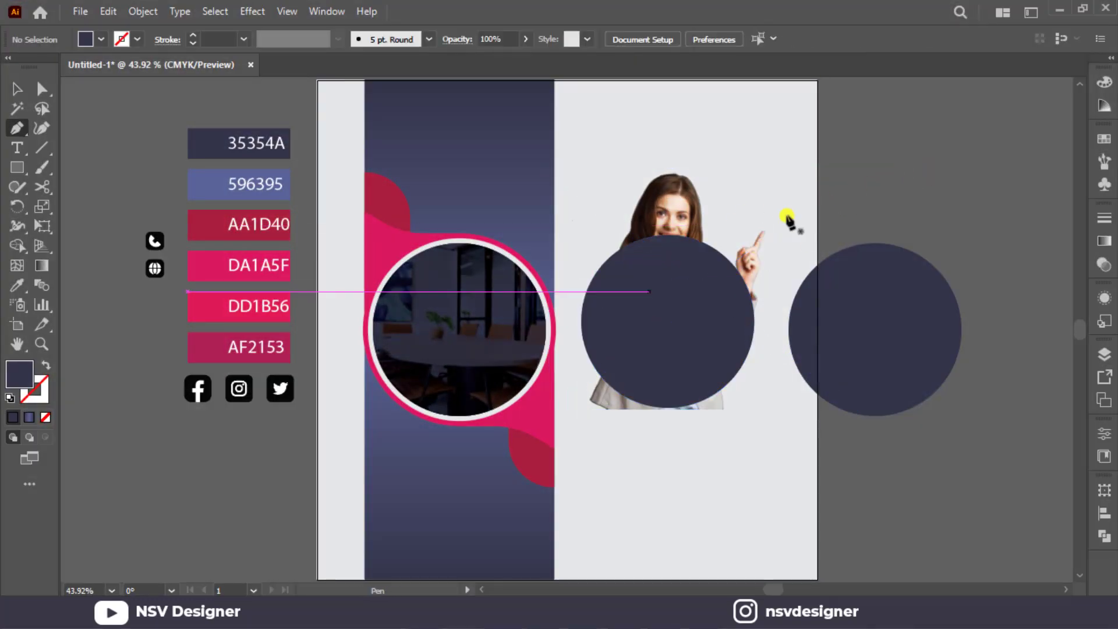
pyautogui.click(600, 218)
pyautogui.click(616, 185)
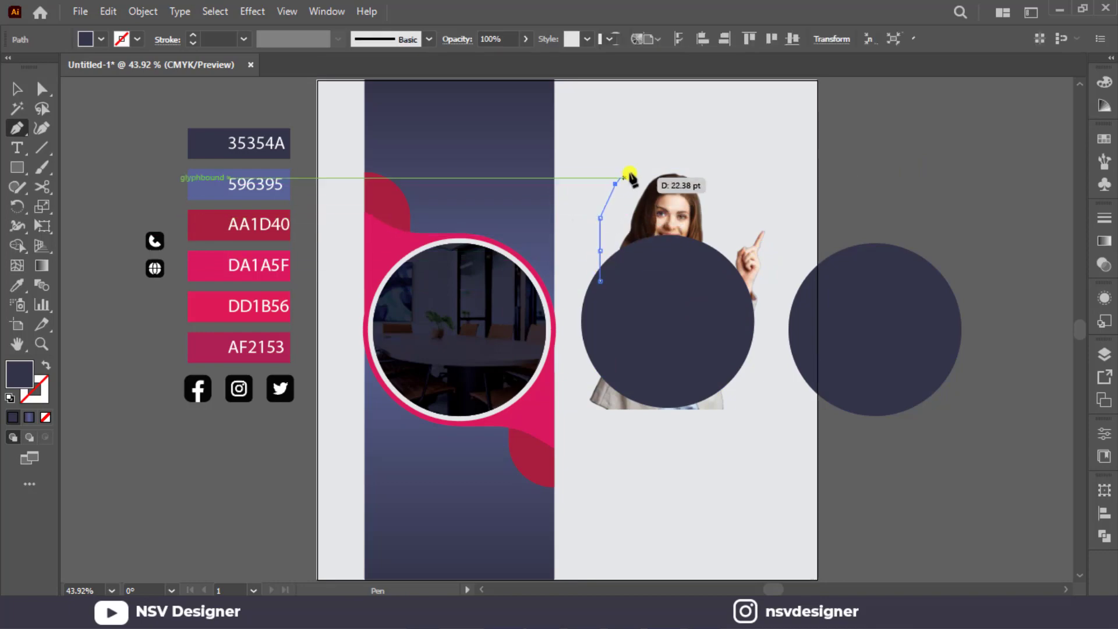
pyautogui.click(632, 169)
pyautogui.click(669, 159)
pyautogui.click(731, 167)
pyautogui.click(753, 185)
pyautogui.click(773, 213)
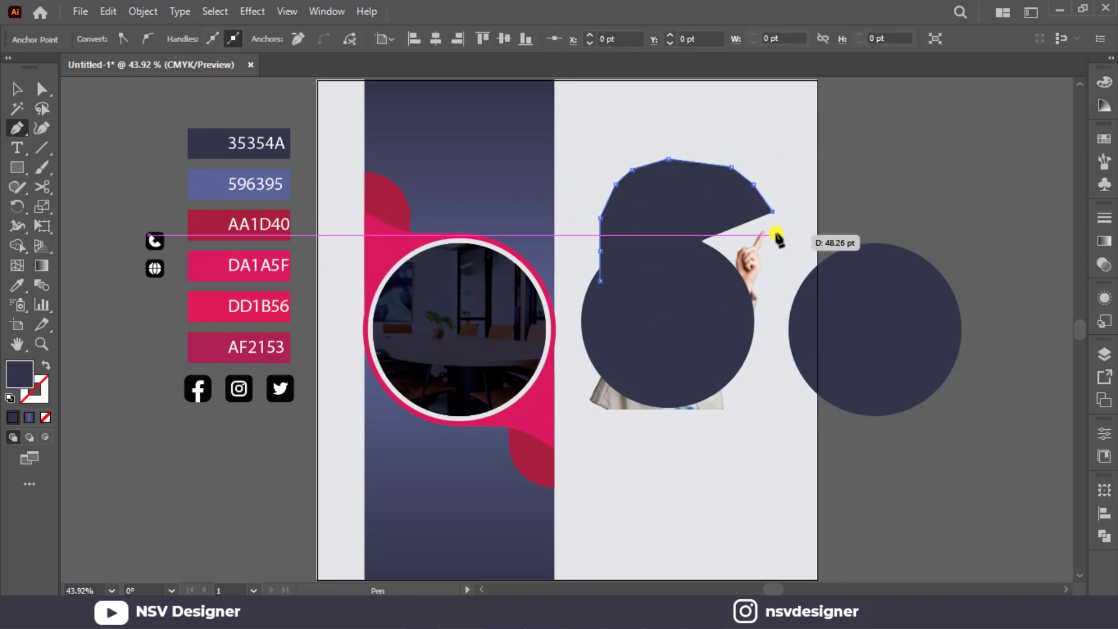
pyautogui.click(779, 260)
pyautogui.click(783, 299)
pyautogui.click(775, 341)
pyautogui.click(756, 367)
pyautogui.click(738, 380)
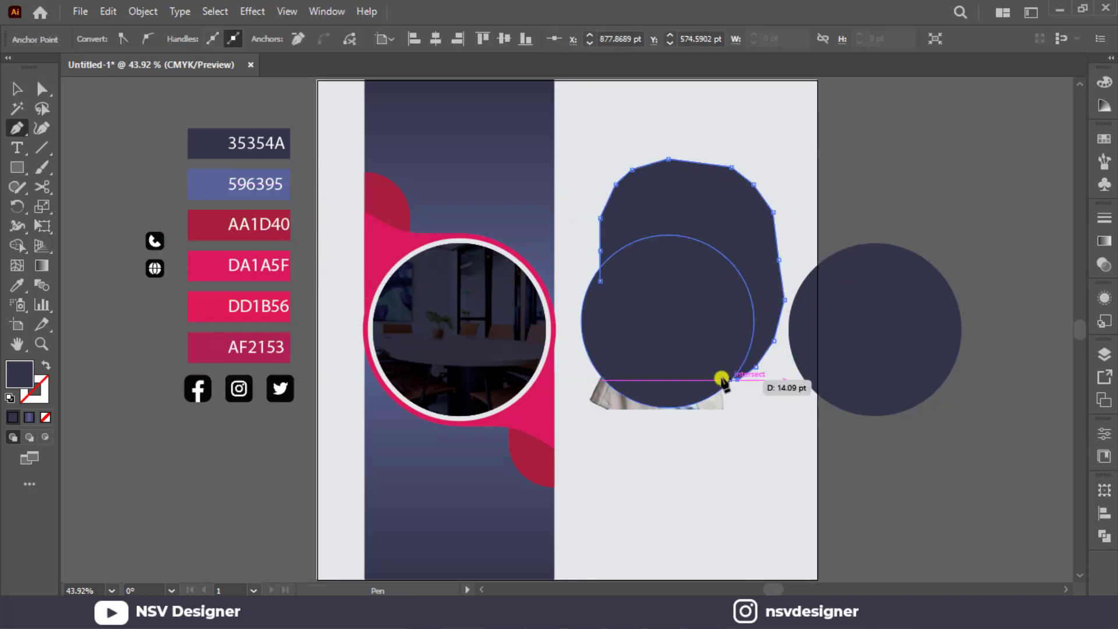
pyautogui.moveTo(721, 375); pyautogui.dragTo(646, 340)
pyautogui.click(599, 281)
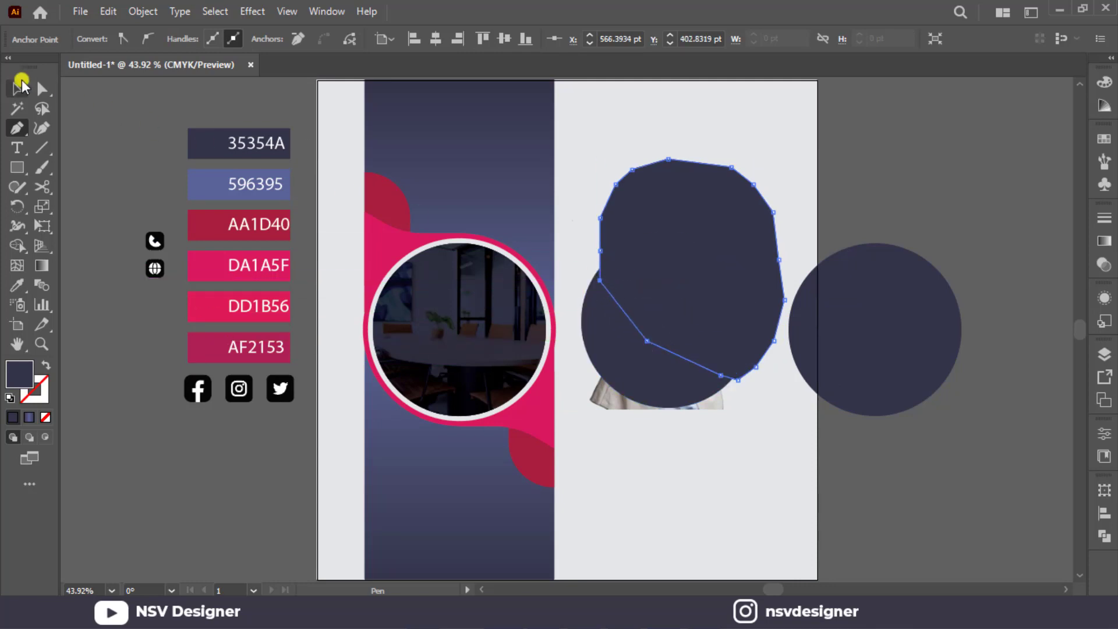
# Unite the Pen shape and the dark circle over the woman into a single shape with Pathfinder.
pyautogui.click(21, 83)
pyautogui.keyDown('shift'); pyautogui.click(636, 353); pyautogui.keyUp('shift')
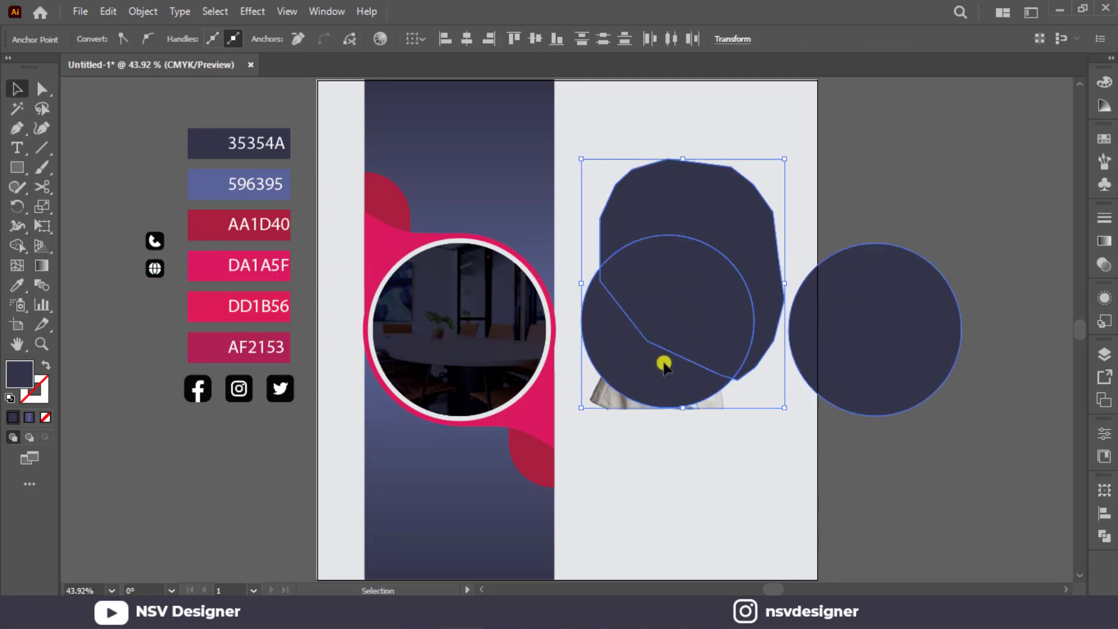
pyautogui.click(1105, 534)
pyautogui.click(913, 526)
pyautogui.click(1060, 484)
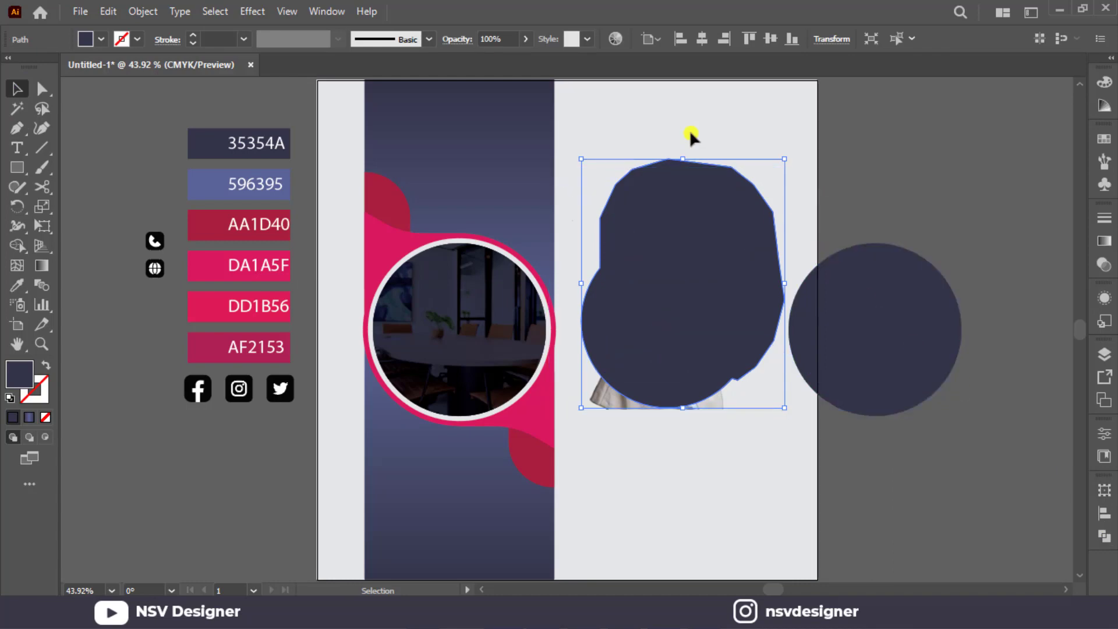
# Clip the woman cutout to the united shape with a clipping mask.
pyautogui.rightClick(734, 365)
pyautogui.click(792, 241)
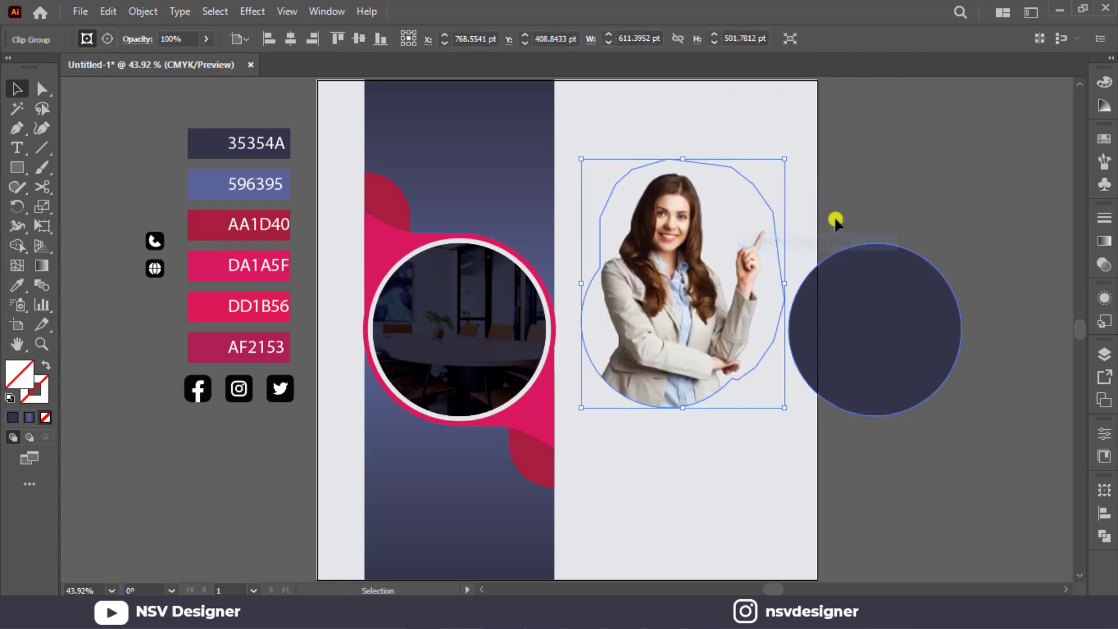
pyautogui.click(791, 253)
# Place the clipped woman over the office photo, aligning the mask's curved bottom with the ring's inner edge.
pyautogui.moveTo(707, 305); pyautogui.dragTo(495, 304)
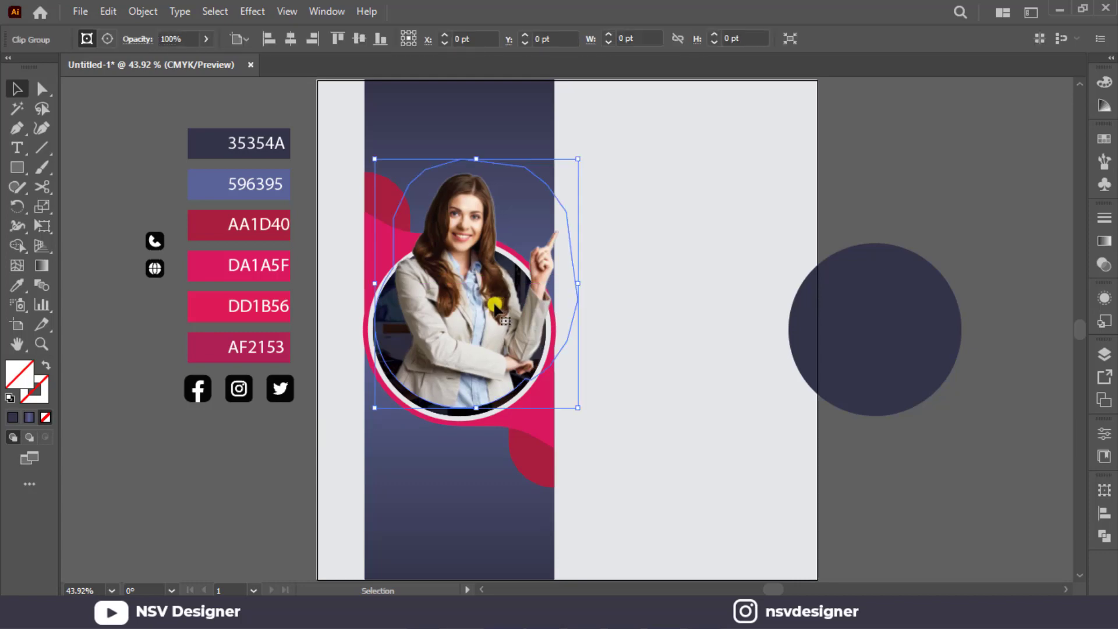
pyautogui.scroll(4, 489, 314)
pyautogui.scroll(-4, 445, 371)
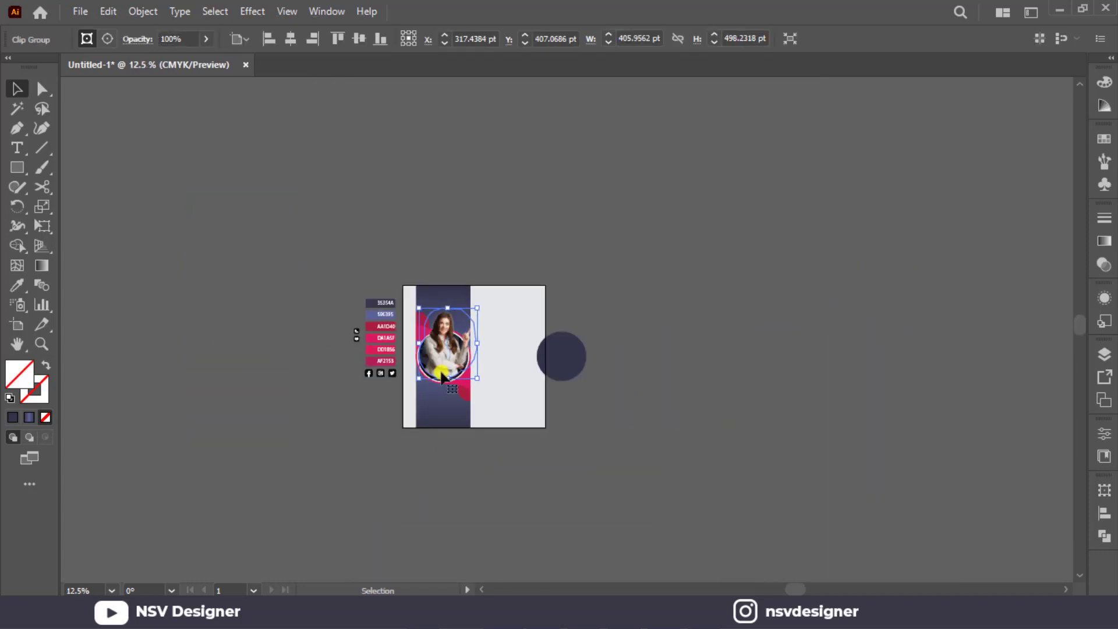
pyautogui.scroll(3, 442, 375)
pyautogui.scroll(-6, 441, 375)
pyautogui.scroll(7, 439, 375)
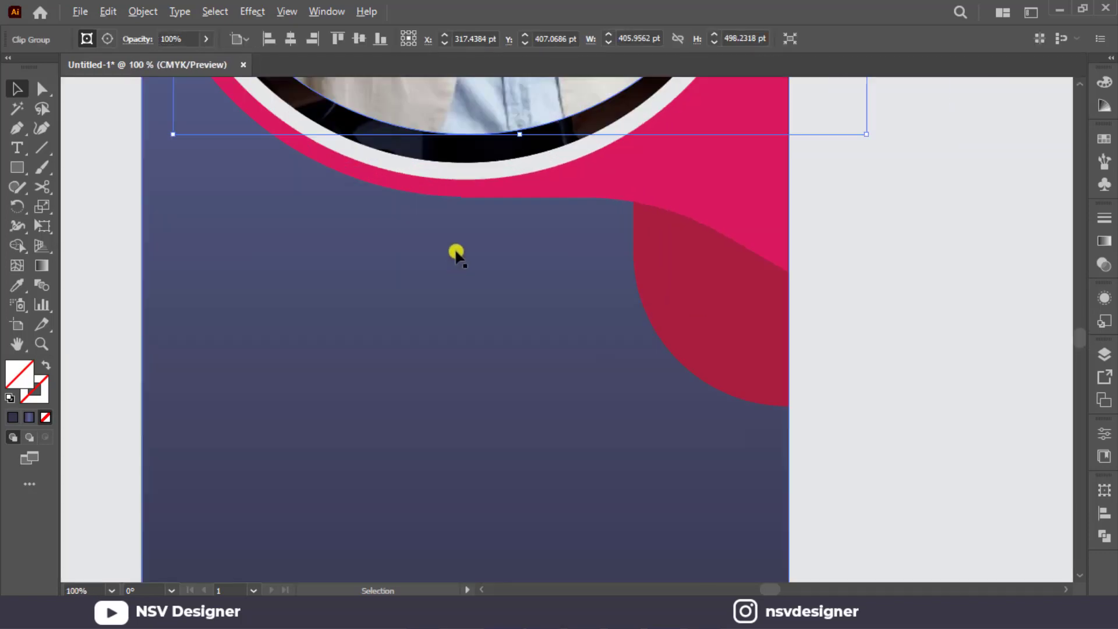
pyautogui.moveTo(462, 187); pyautogui.dragTo(462, 217)
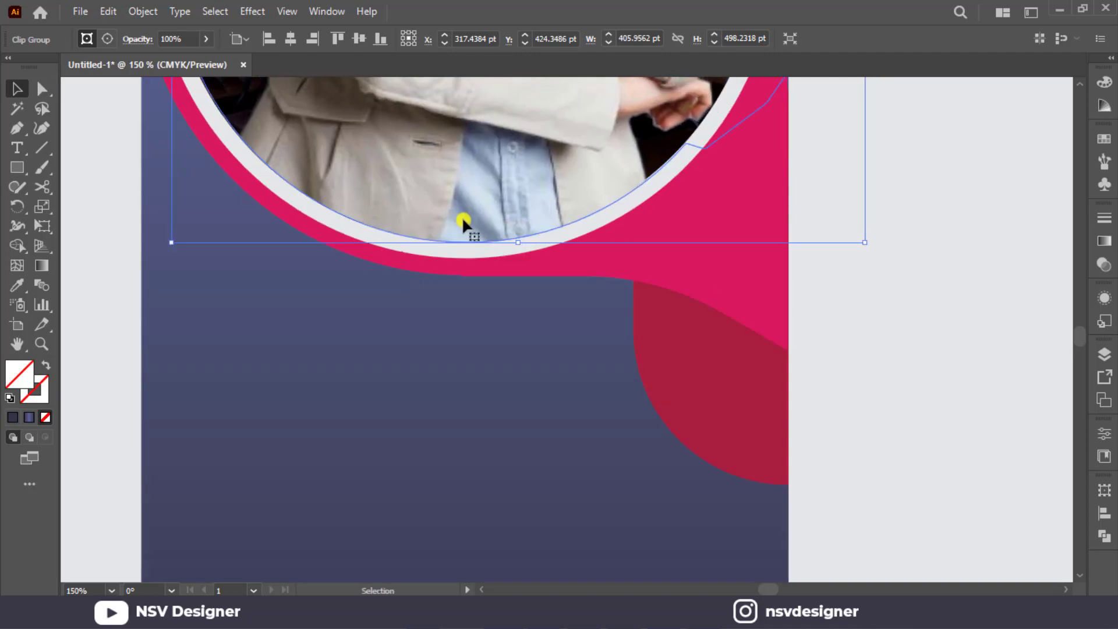
pyautogui.hotkey('ctrl', '0')
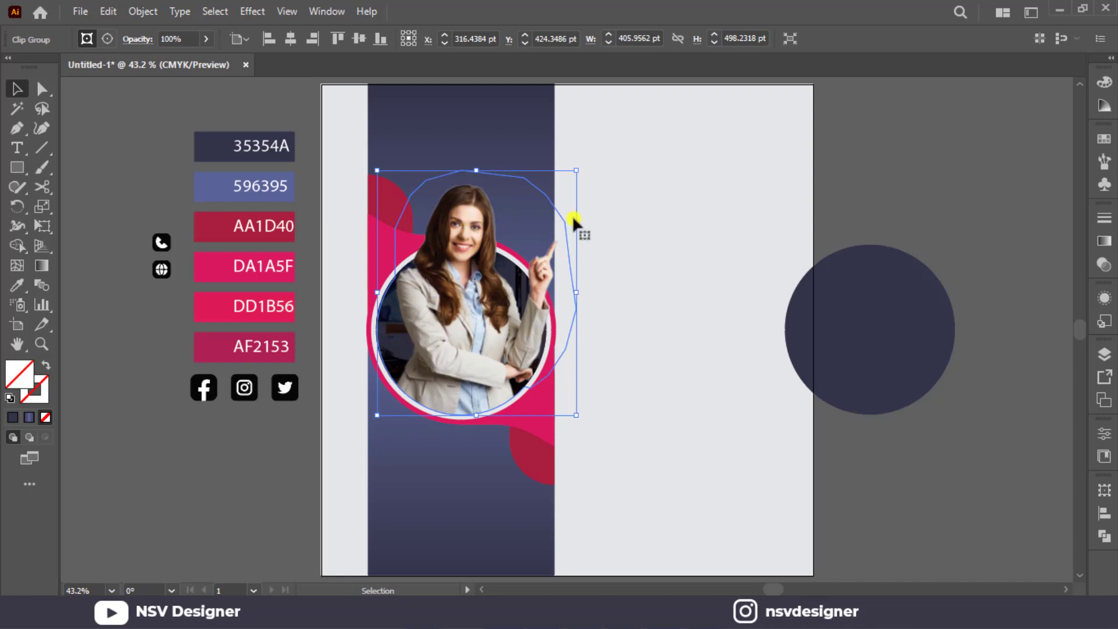
pyautogui.click(577, 217)
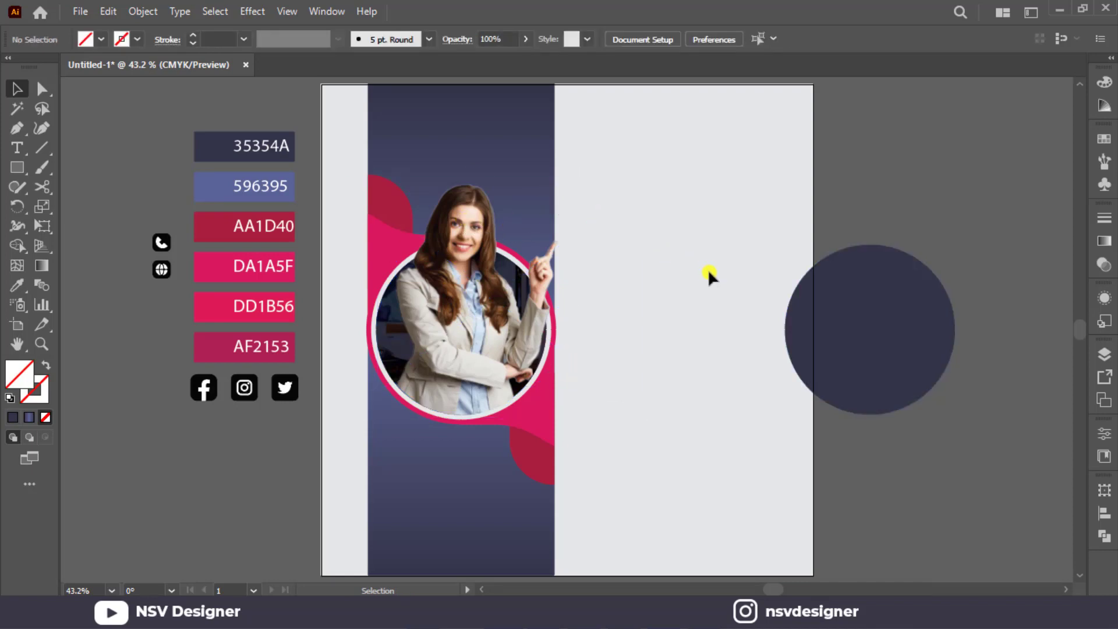
# Enlarge the woman image inside its clip group and shift it slightly right, leaving the mask in place.
pyautogui.click(488, 325)
pyautogui.doubleClick(487, 329)
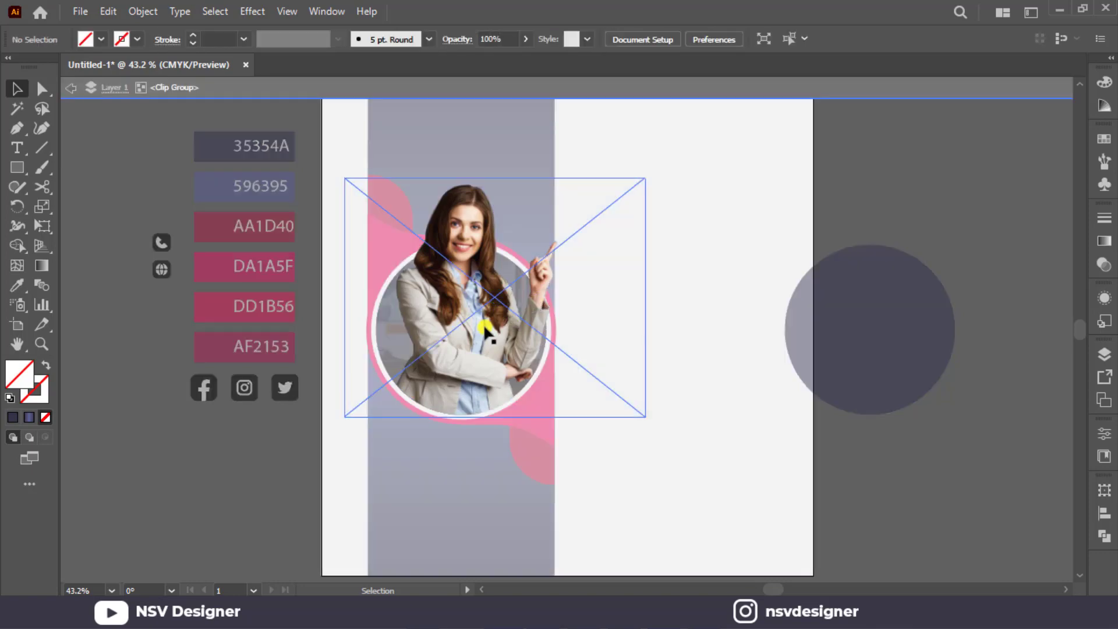
pyautogui.click(484, 332)
pyautogui.moveTo(645, 178); pyautogui.dragTo(677, 152)
pyautogui.moveTo(516, 282); pyautogui.dragTo(528, 284)
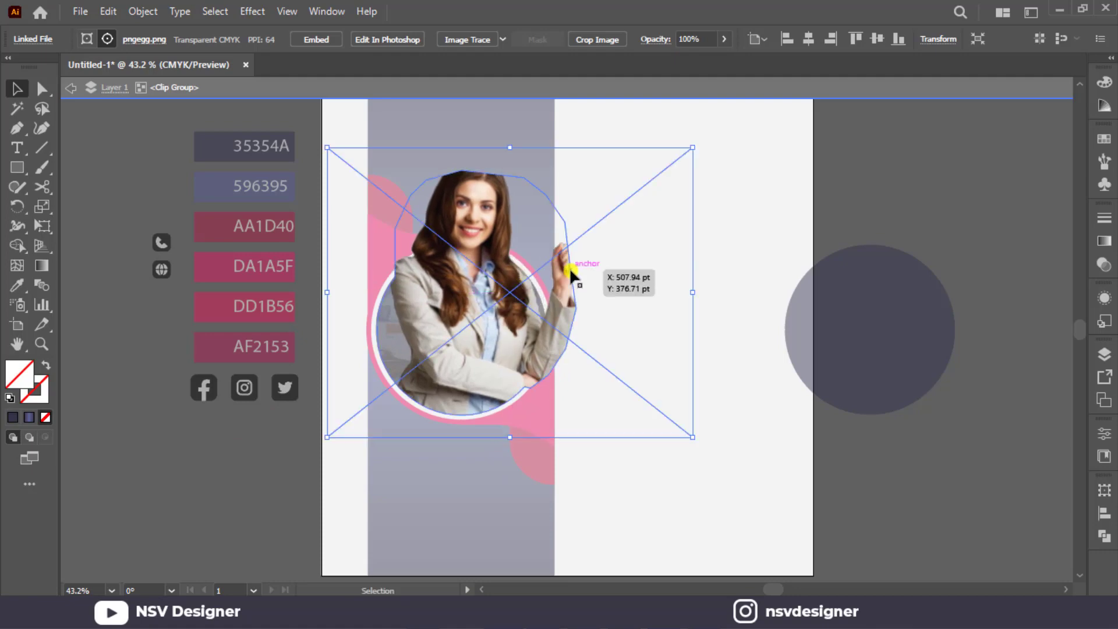
pyautogui.press('Escape')
pyautogui.doubleClick(526, 320)
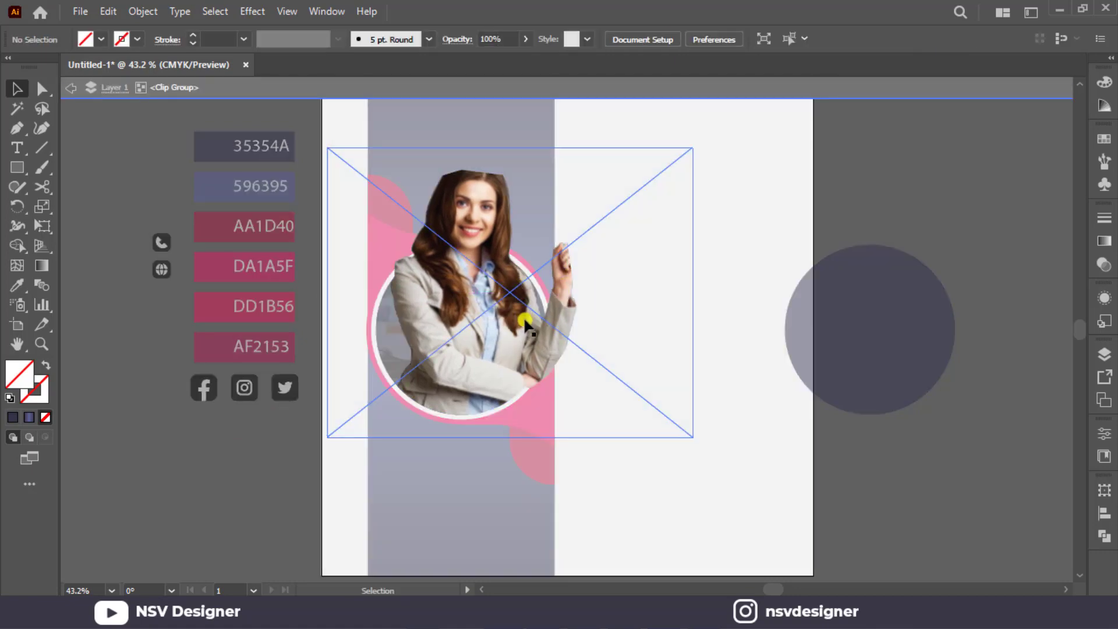
pyautogui.click(537, 318)
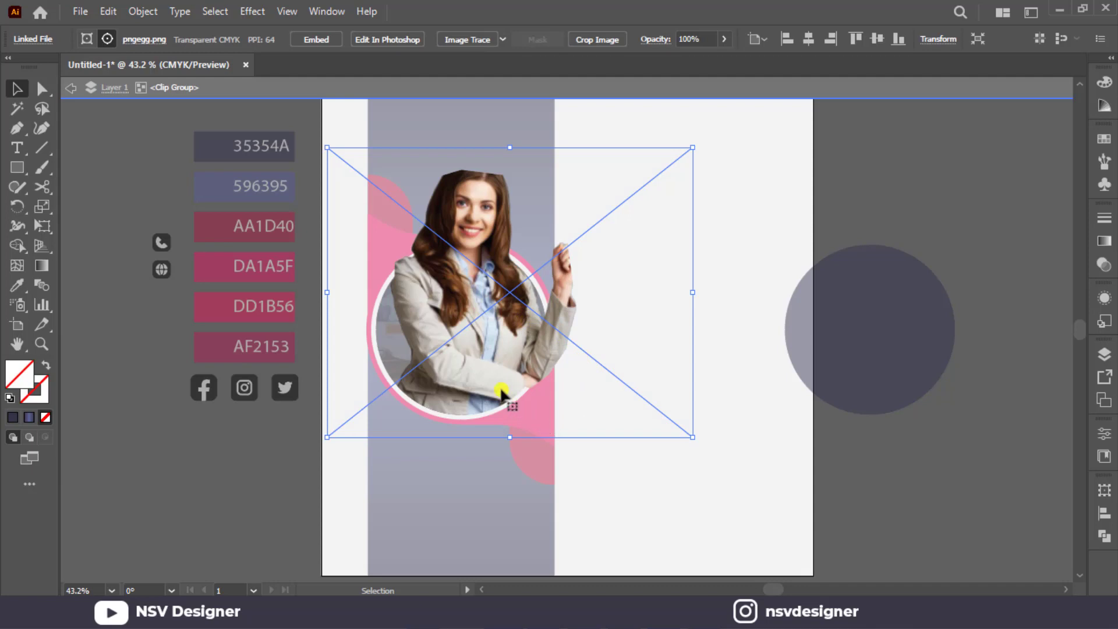
pyautogui.click(70, 91)
pyautogui.click(429, 252)
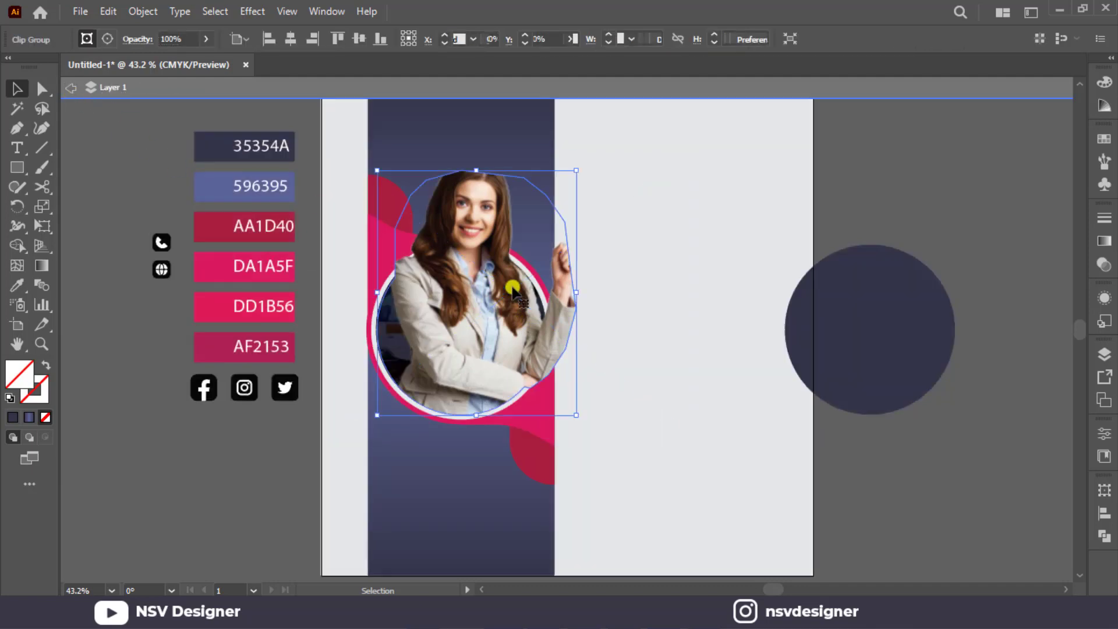
# Reshape the woman's clipping mask by moving its anchor points outward around the head, raised hand, shoulder and wrist.
pyautogui.click(45, 88)
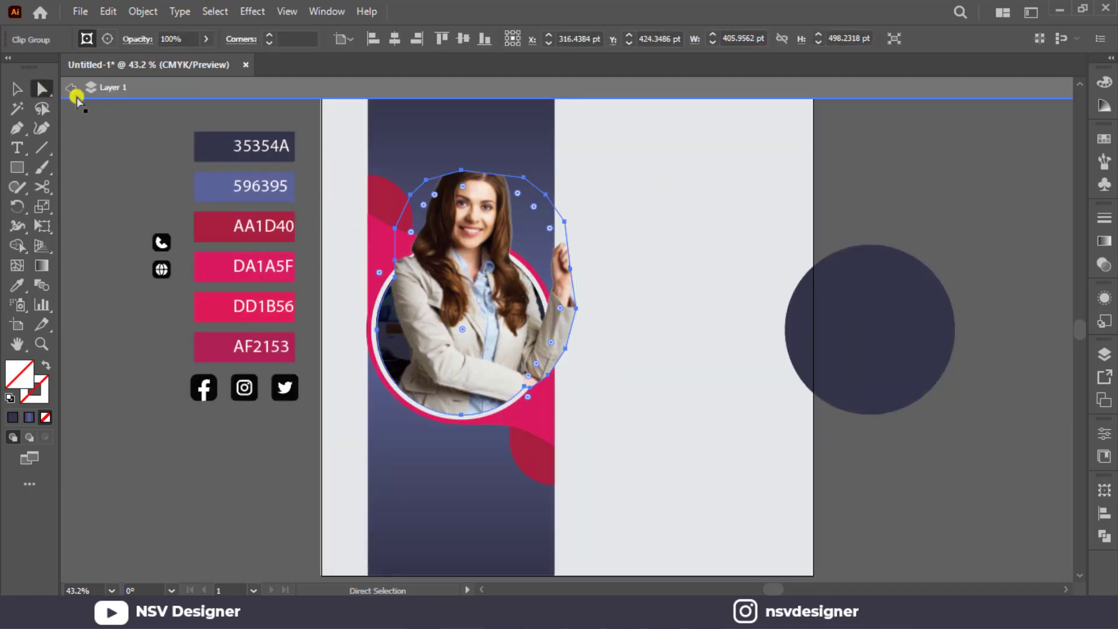
pyautogui.moveTo(561, 220); pyautogui.dragTo(599, 215)
pyautogui.moveTo(563, 269); pyautogui.dragTo(577, 337)
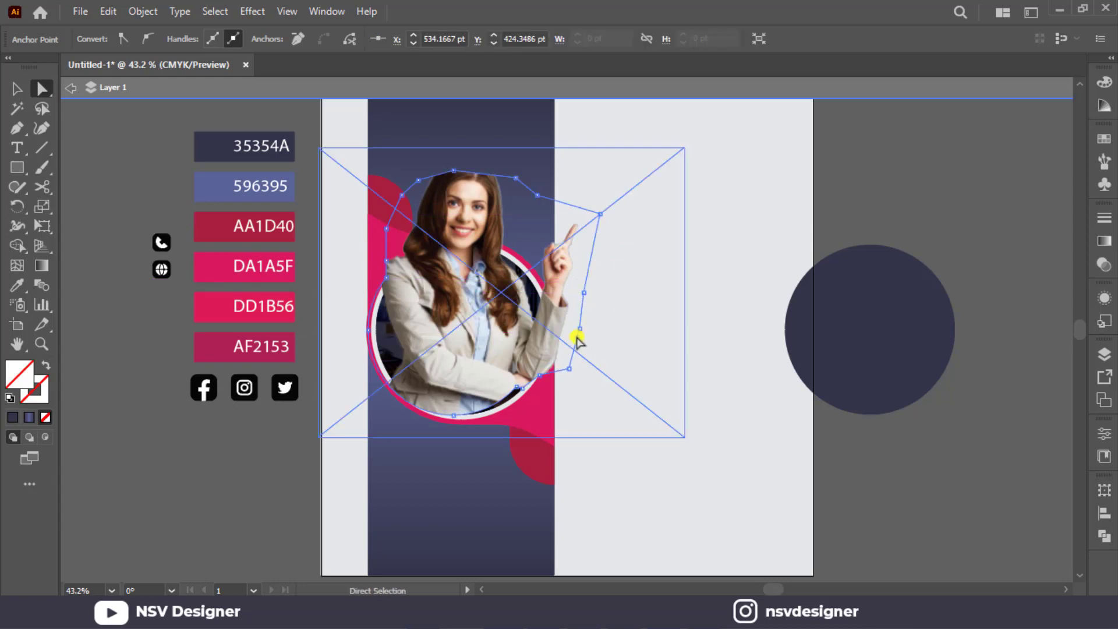
pyautogui.moveTo(539, 374); pyautogui.dragTo(543, 381)
pyautogui.moveTo(515, 177); pyautogui.dragTo(509, 153)
pyautogui.moveTo(444, 159); pyautogui.dragTo(438, 149)
pyautogui.moveTo(388, 283); pyautogui.dragTo(376, 249)
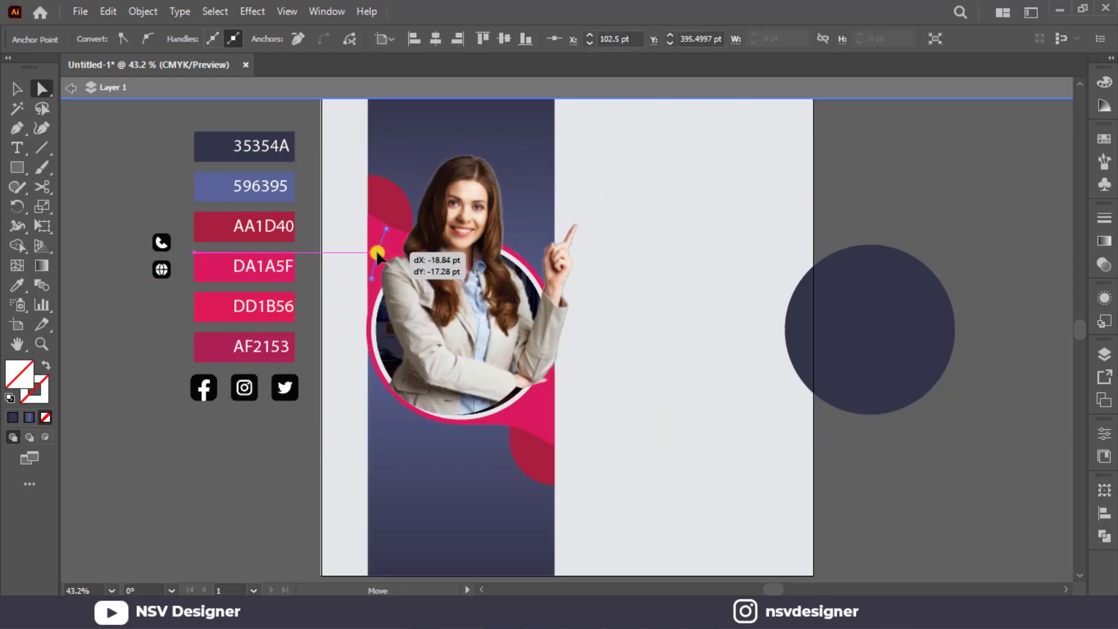
pyautogui.click(518, 391)
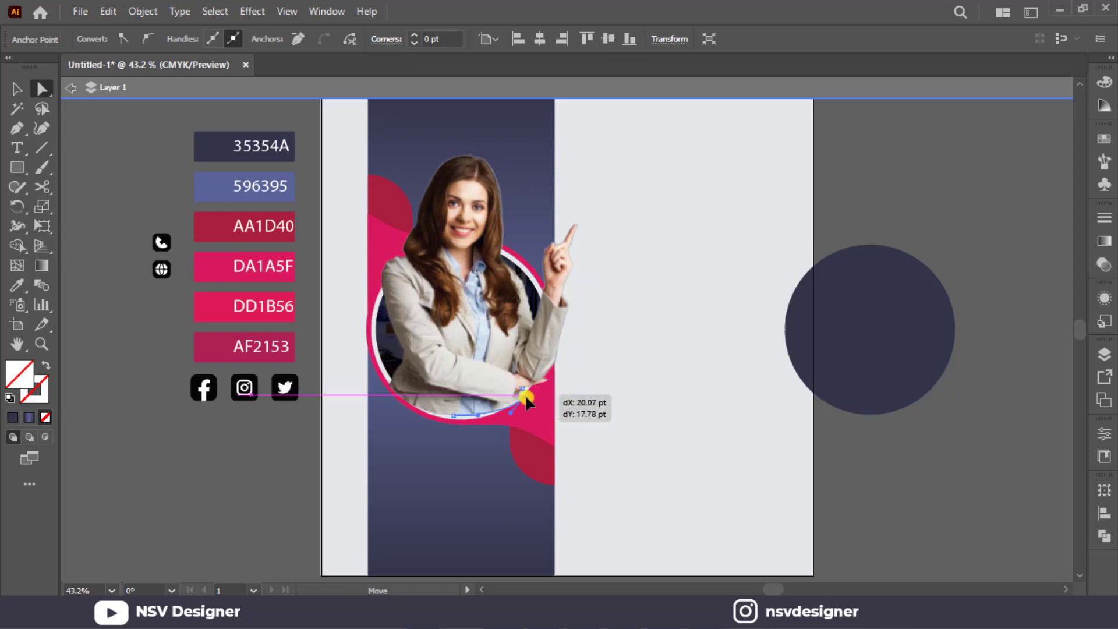
# Nudge the clipped woman slightly right so the mask's curved bottom lines up with the ring's inner edge.
pyautogui.click(15, 87)
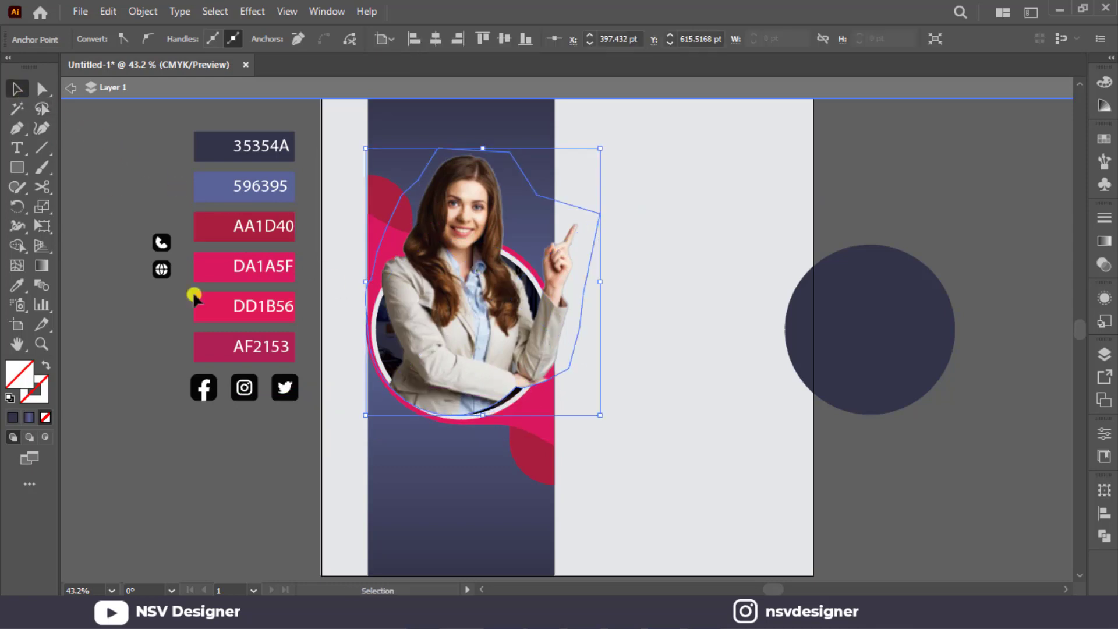
pyautogui.click(469, 386)
pyautogui.click(486, 396)
pyautogui.press('Right')
pyautogui.press('Right')
pyautogui.press('Right')
pyautogui.press('Right')
pyautogui.press('Right')
pyautogui.press('Right')
pyautogui.press('Right')
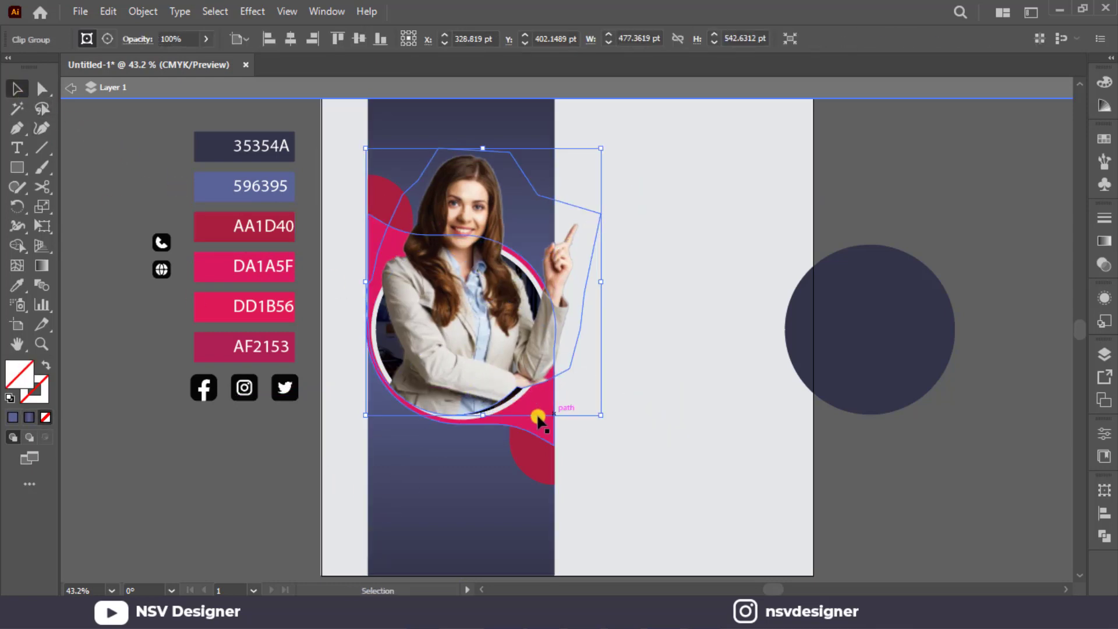
pyautogui.press('Right')
pyautogui.press('Right')
pyautogui.press('Right')
pyautogui.press('Right')
pyautogui.press('Right')
pyautogui.press('Right')
pyautogui.press('Right')
pyautogui.press('Right')
pyautogui.press('Right')
pyautogui.press('Right')
pyautogui.press('Right')
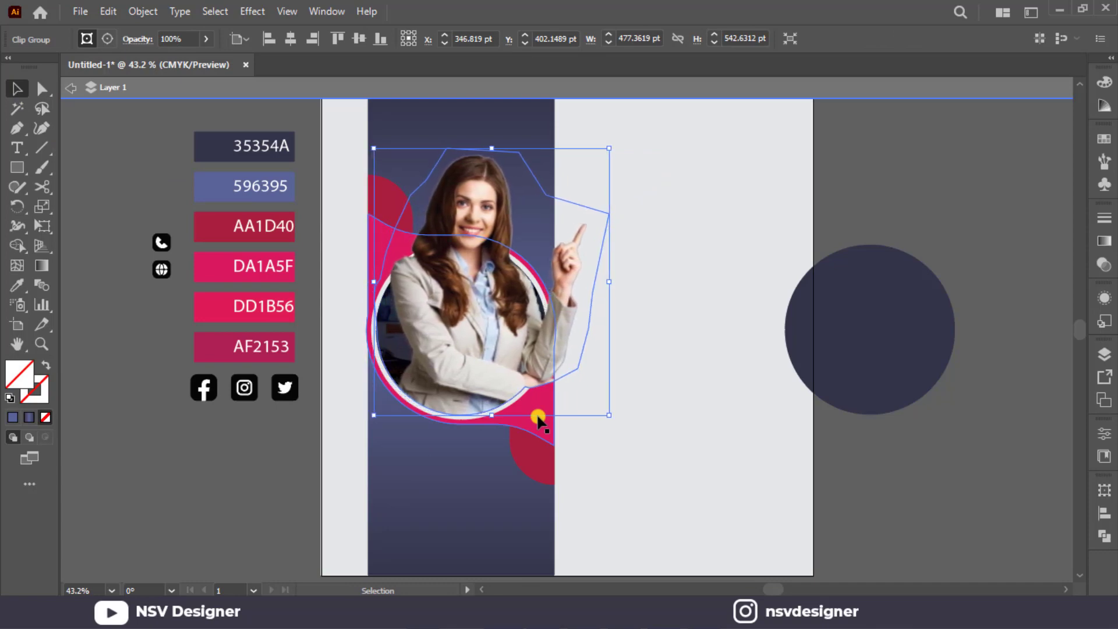
pyautogui.click(628, 413)
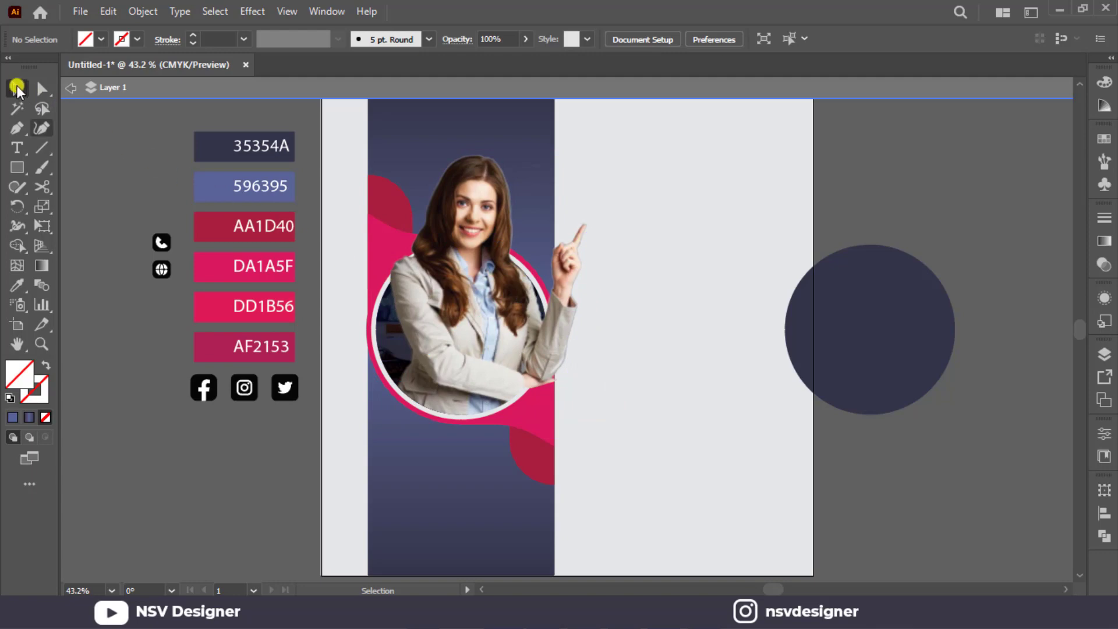
# Move the mask's anchor point below the wrist slightly up and left onto the ring's inner edge.
pyautogui.scroll(3, 515, 364)
pyautogui.doubleClick(514, 363)
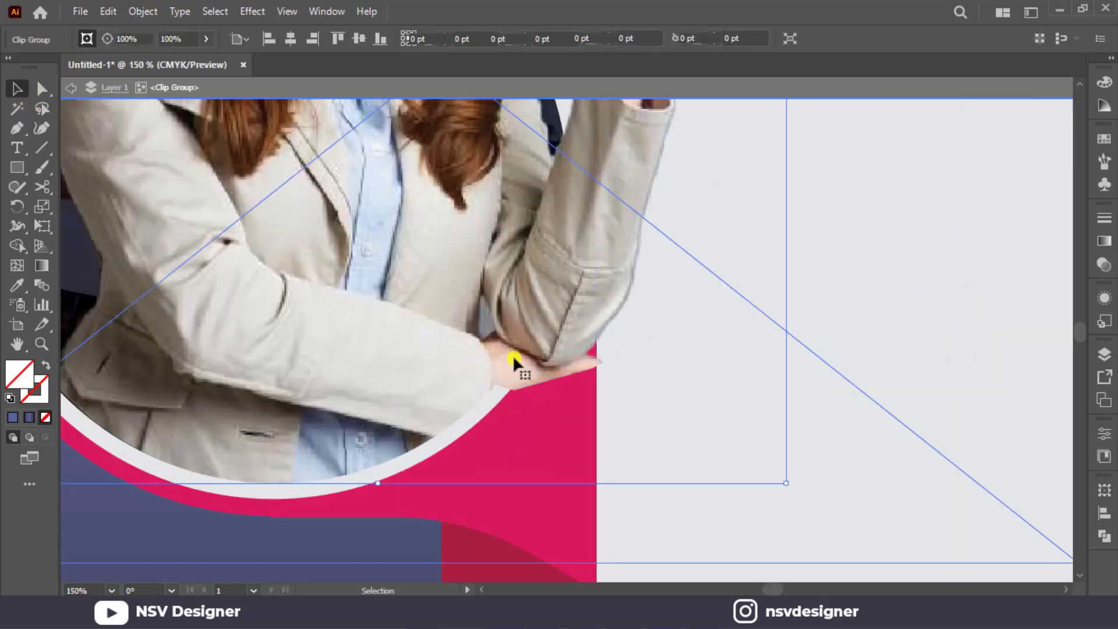
pyautogui.click(45, 93)
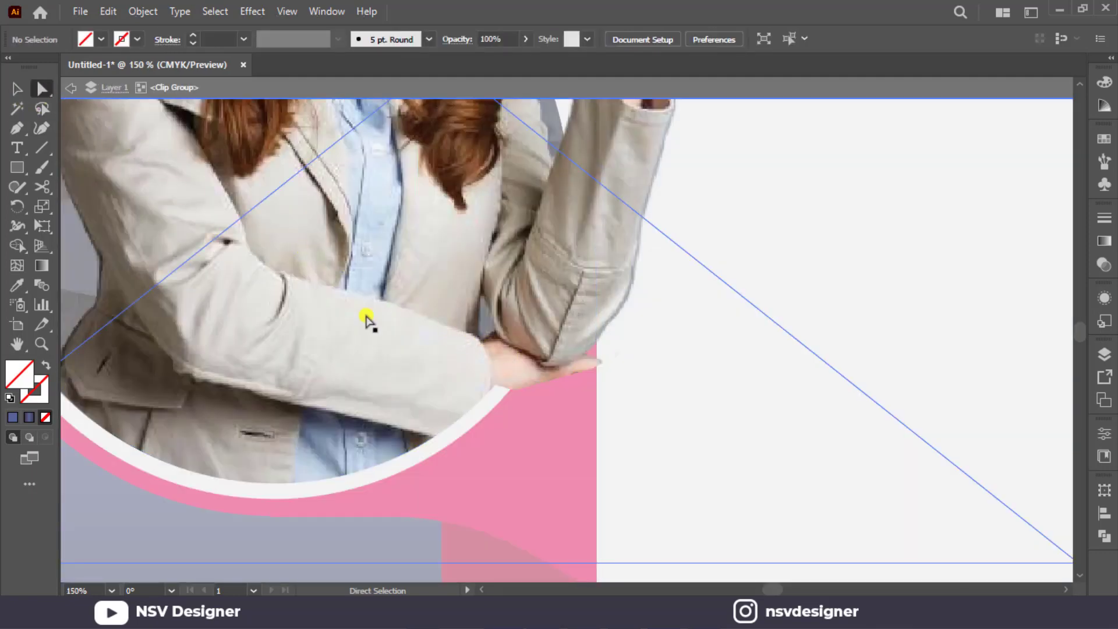
pyautogui.click(437, 364)
pyautogui.click(83, 91)
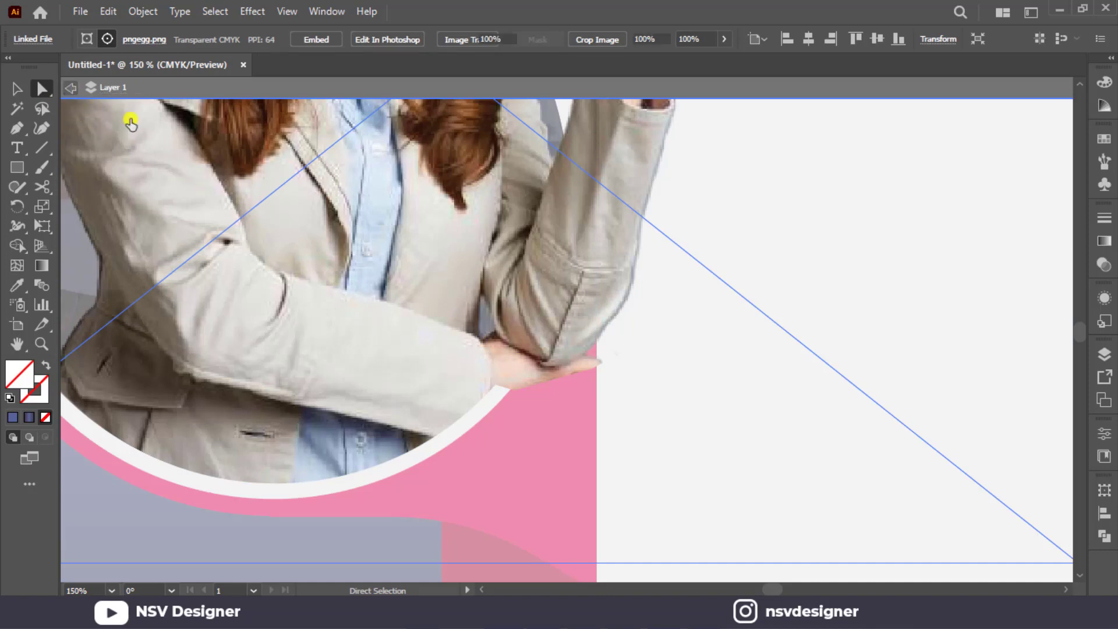
pyautogui.click(564, 374)
pyautogui.click(511, 388)
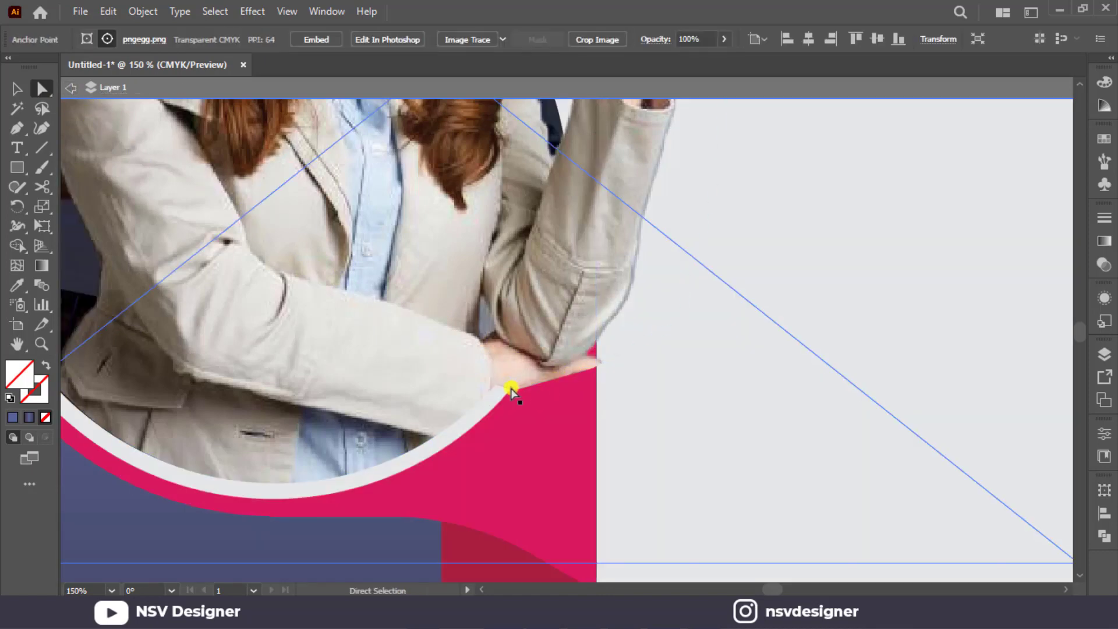
pyautogui.click(512, 387)
pyautogui.moveTo(512, 388); pyautogui.dragTo(503, 376)
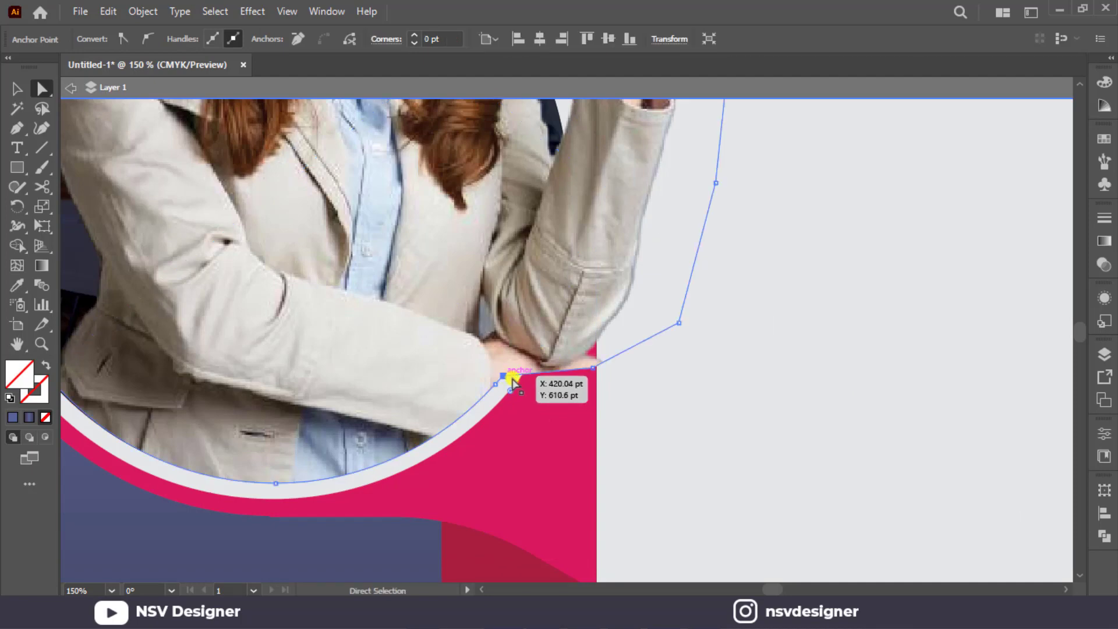
# Pull the mask's anchor point at the lower hand's fingertips down and inward so the mask covers the whole hand.
pyautogui.click(634, 412)
pyautogui.moveTo(593, 367); pyautogui.dragTo(544, 466)
pyautogui.moveTo(494, 391)
pyautogui.mouseDown()
pyautogui.moveTo(503, 376)
pyautogui.moveTo(499, 390)
pyautogui.mouseUp()
pyautogui.hotkey('ctrl', 'z')
pyautogui.click(701, 480)
pyautogui.hotkey('ctrl', '0')
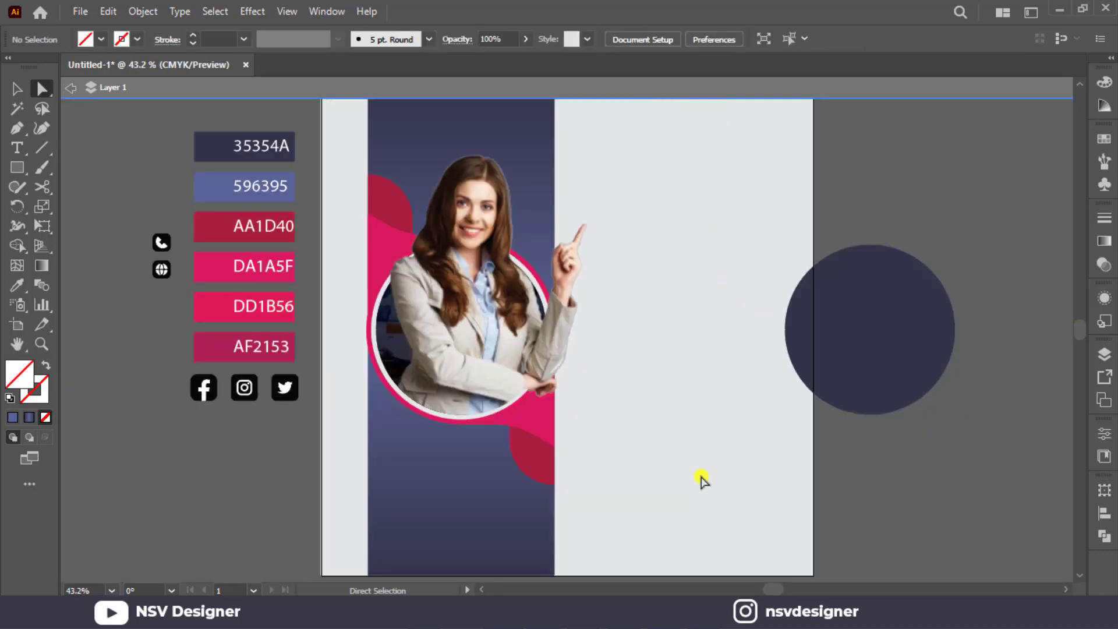
# Delete the spare dark circle overlapping the artboard's right edge and exit isolation mode.
pyautogui.click(23, 86)
pyautogui.click(805, 273)
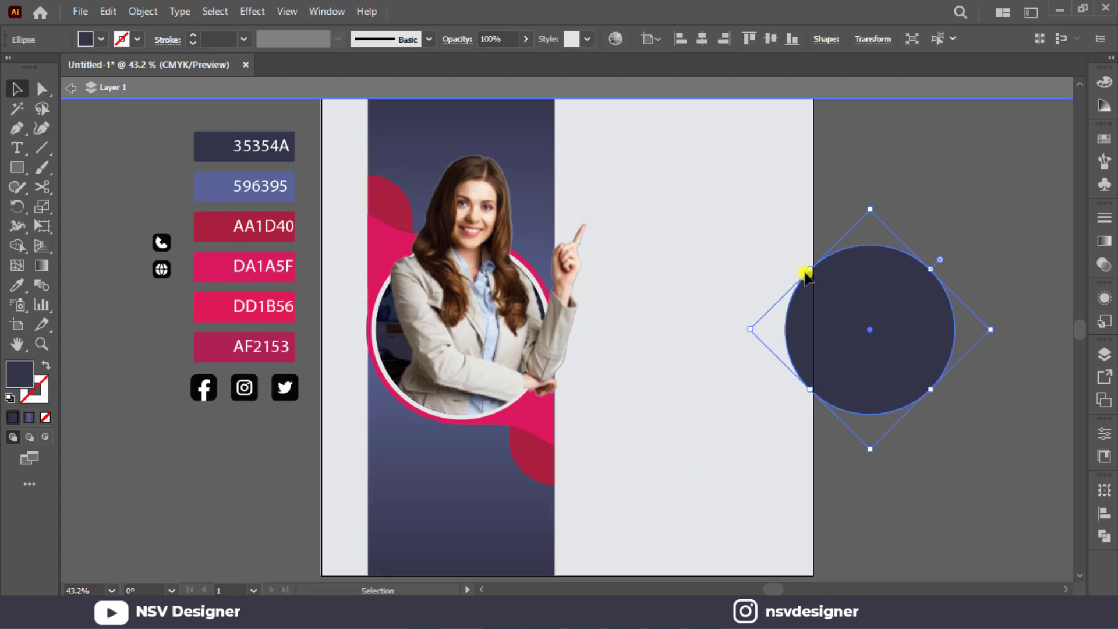
pyautogui.press('Delete')
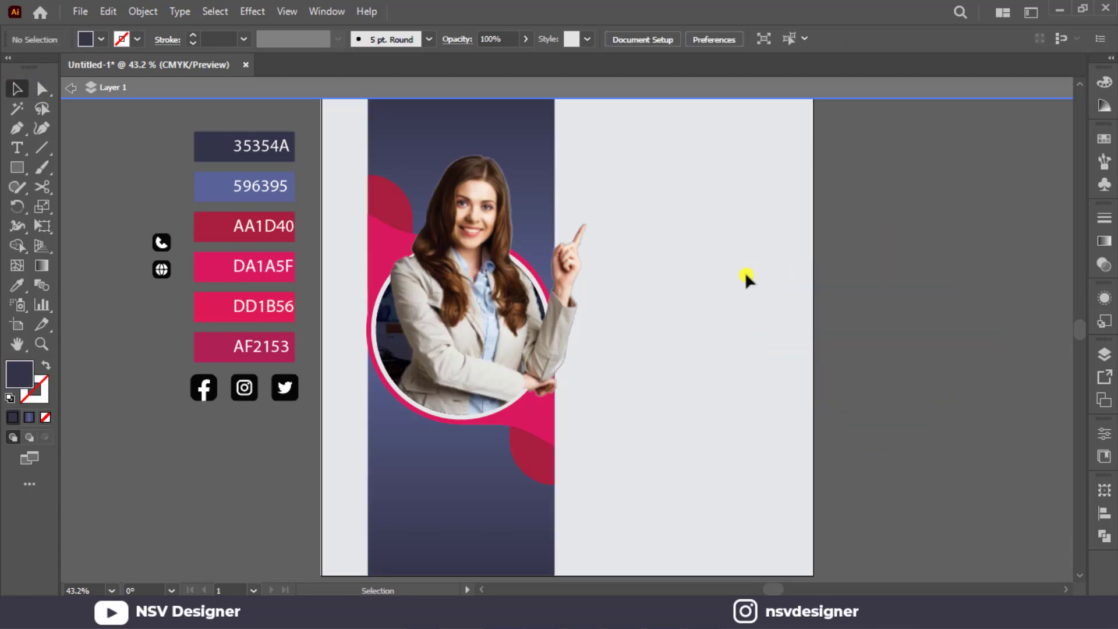
pyautogui.click(585, 278)
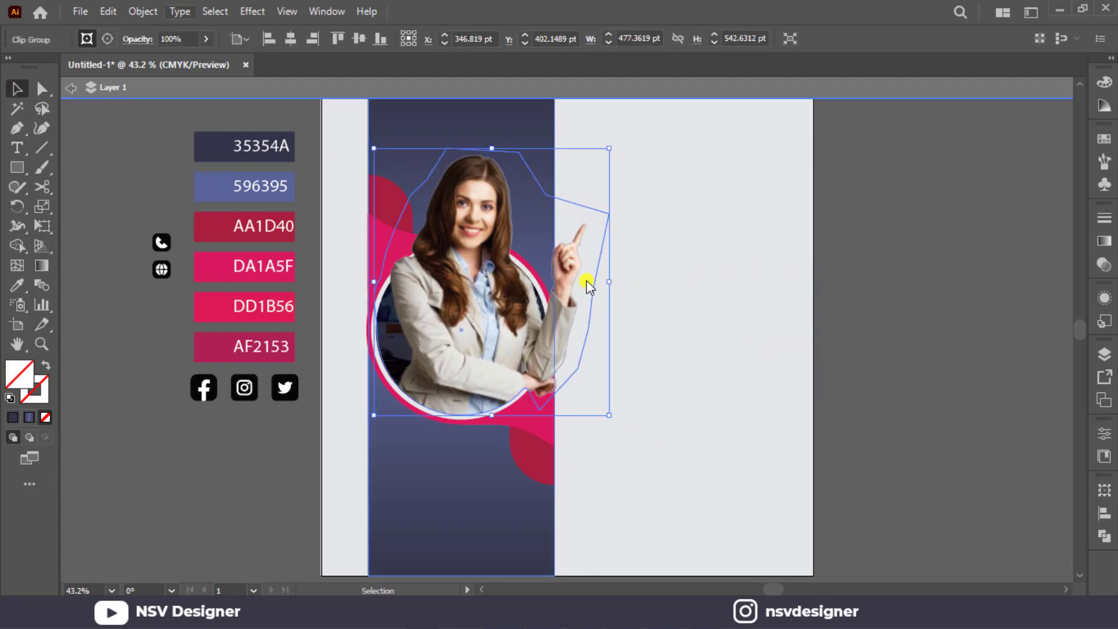
pyautogui.click(84, 87)
# Apply a Drop Shadow effect to the clipped woman with Multiply mode, 45% opacity, 7 pt X and Y offsets and 5 pt blur.
pyautogui.click(521, 294)
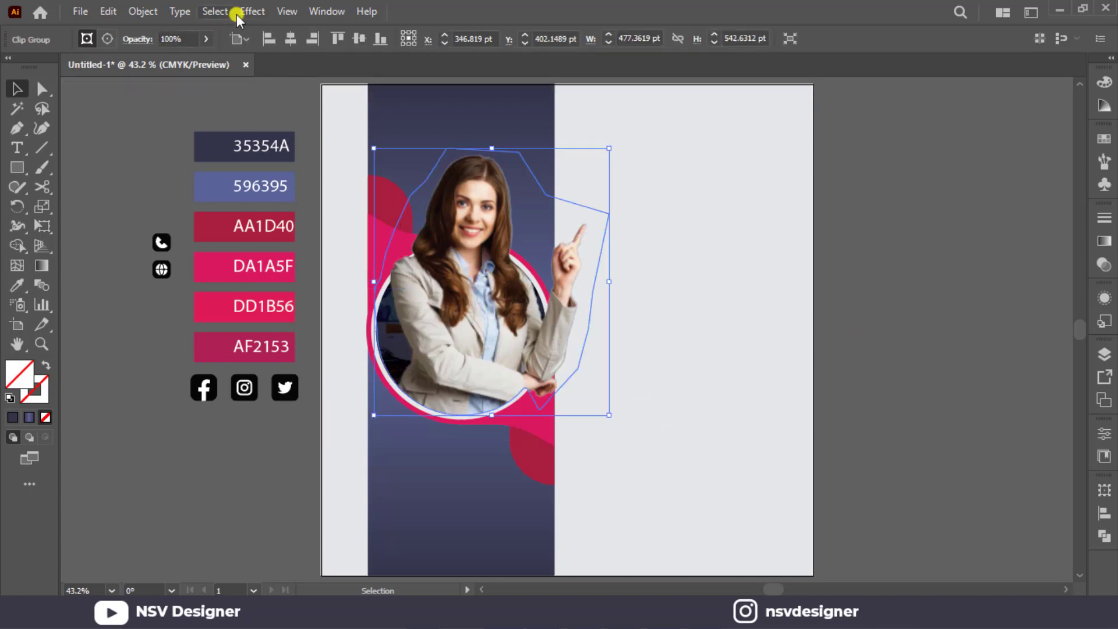
pyautogui.click(239, 13)
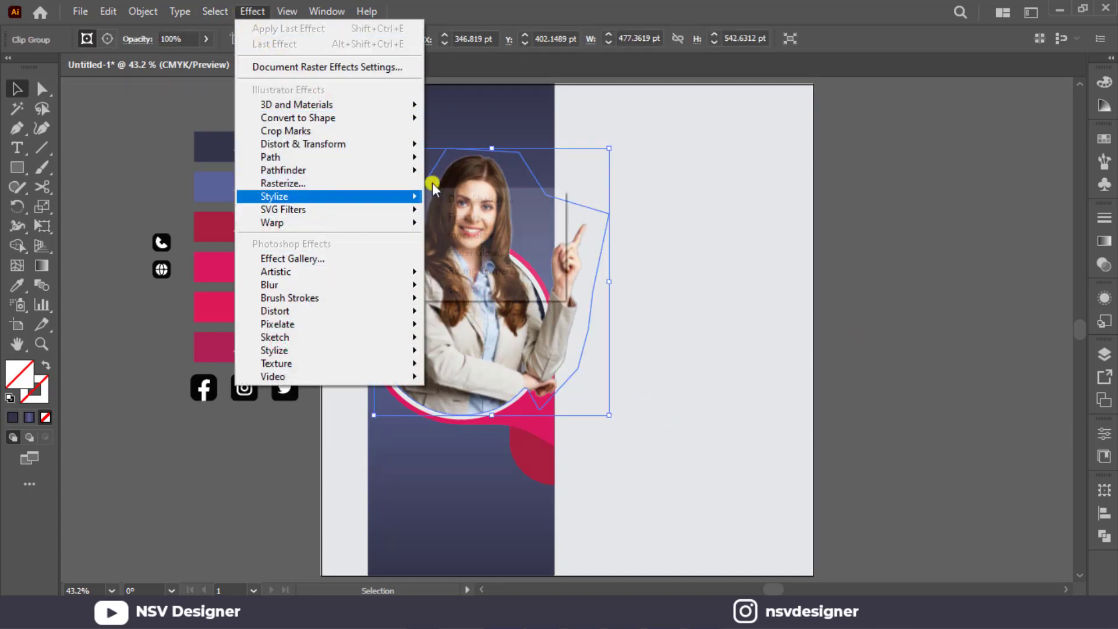
pyautogui.click(457, 197)
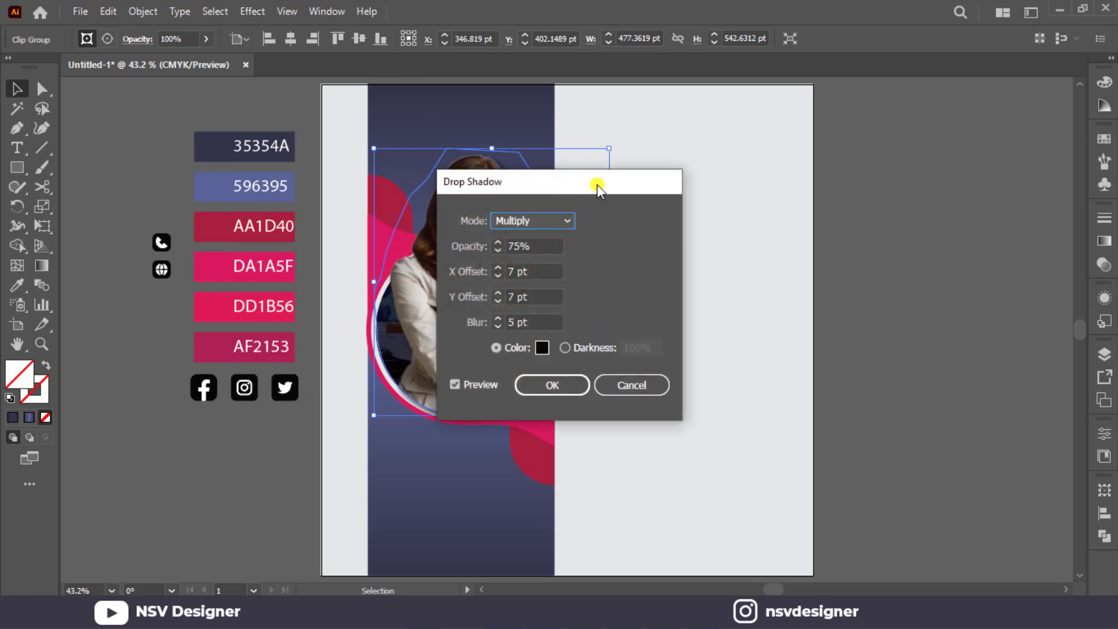
pyautogui.moveTo(609, 183); pyautogui.dragTo(1002, 177)
pyautogui.moveTo(862, 174); pyautogui.dragTo(785, 174)
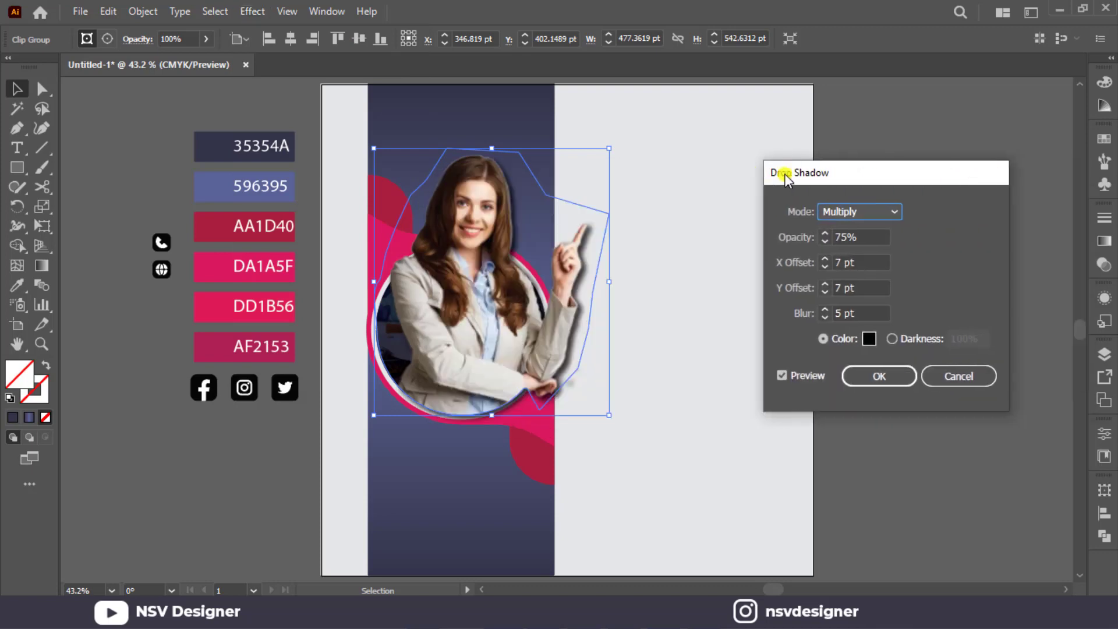
pyautogui.click(826, 315)
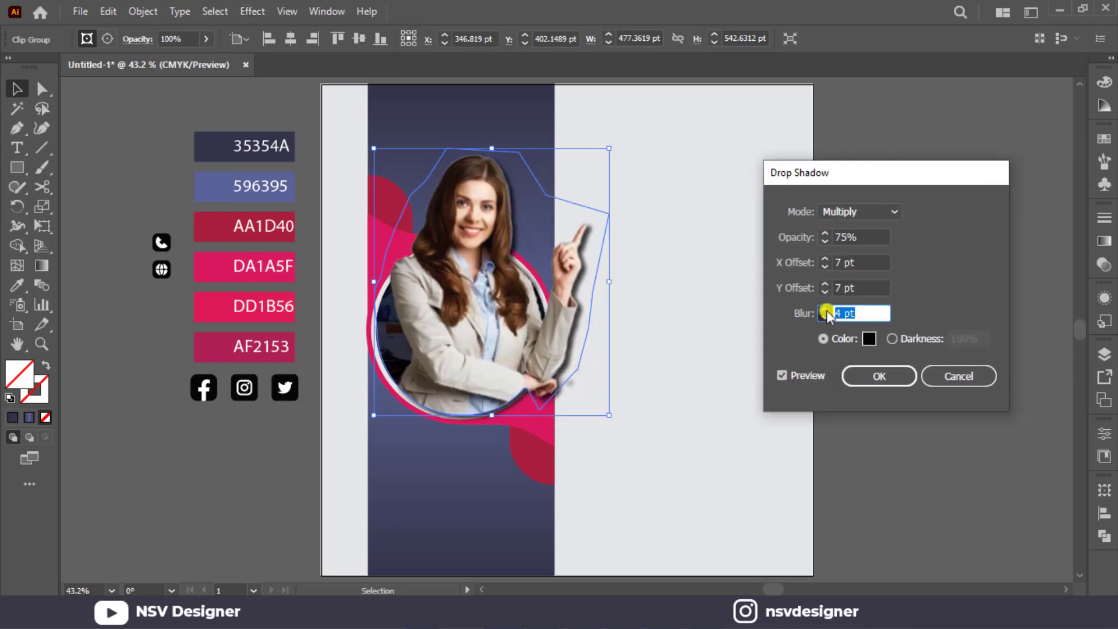
pyautogui.click(861, 234)
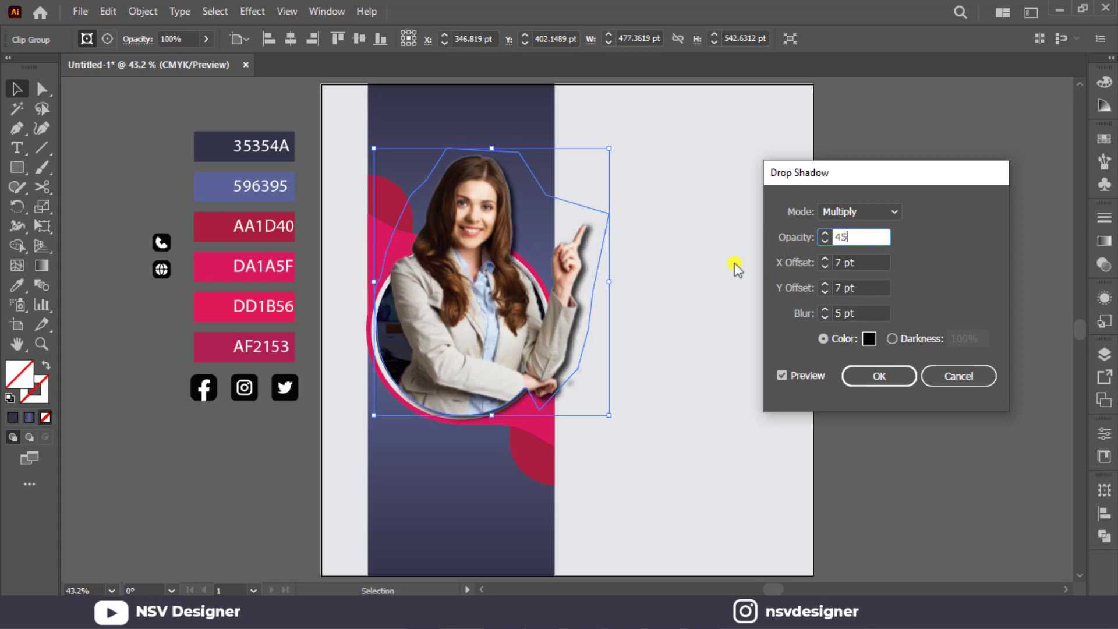
pyautogui.click(781, 373)
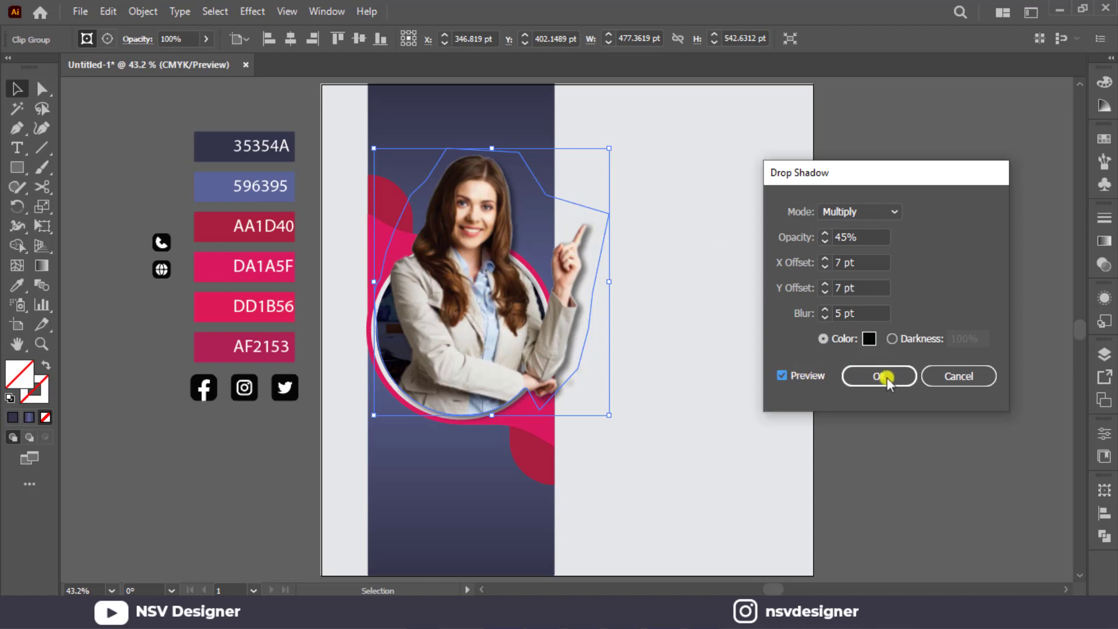
pyautogui.click(883, 376)
pyautogui.click(830, 374)
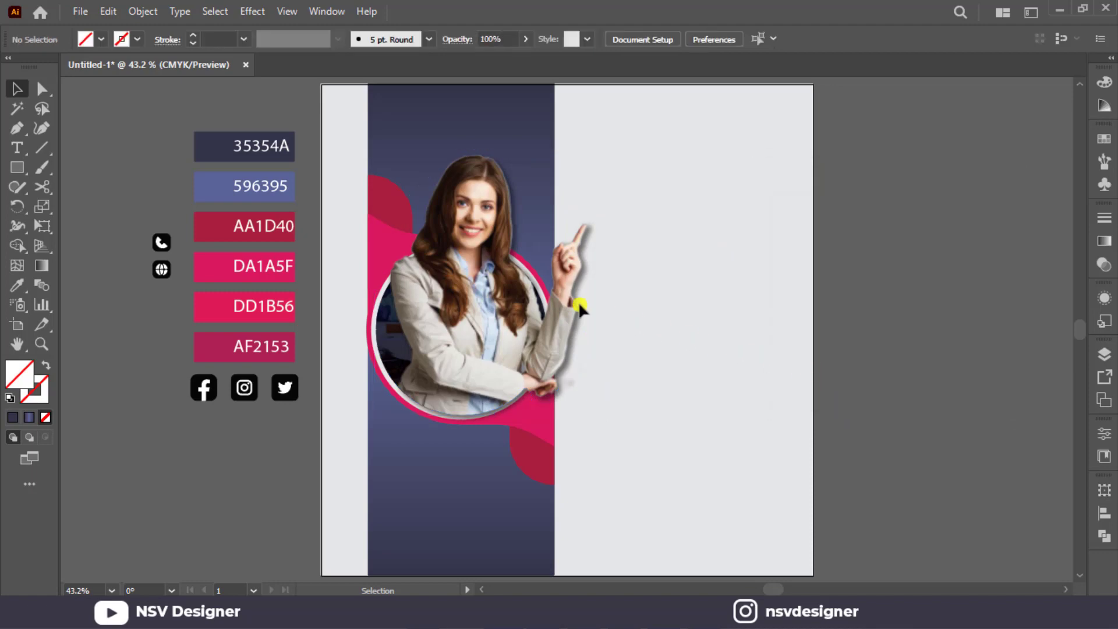
# Lock the clipped woman so the shapes behind her can be selected.
pyautogui.click(382, 248)
pyautogui.click(380, 244)
pyautogui.click(520, 225)
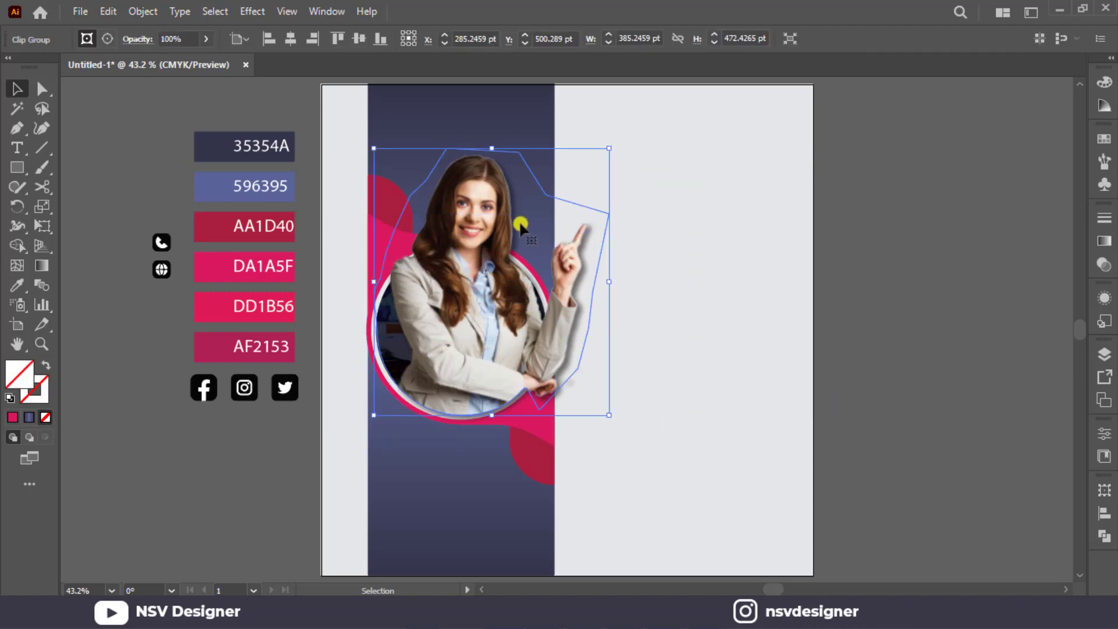
pyautogui.hotkey('ctrl', '2')
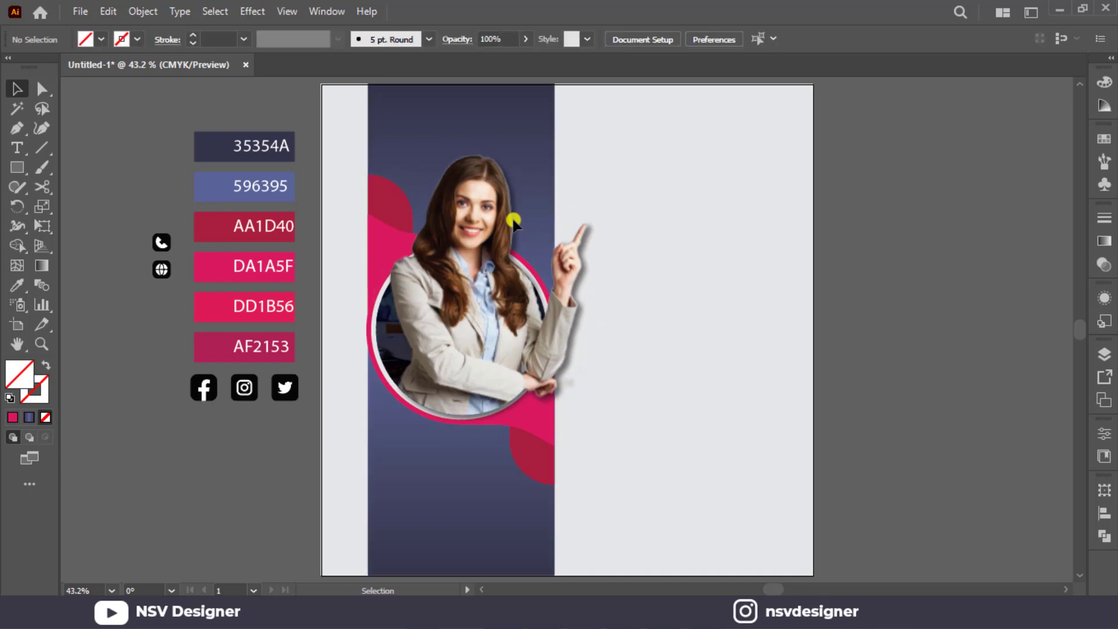
# Fill the pink wavy shape behind the ring with the White, Black gradient preset.
pyautogui.click(394, 250)
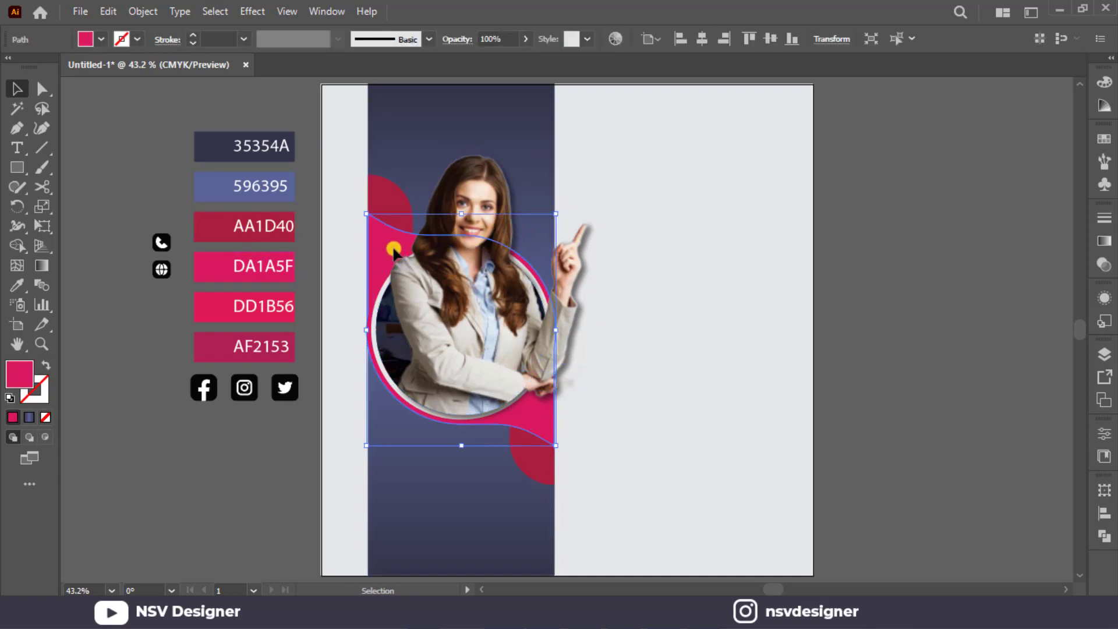
pyautogui.click(1102, 243)
pyautogui.click(931, 244)
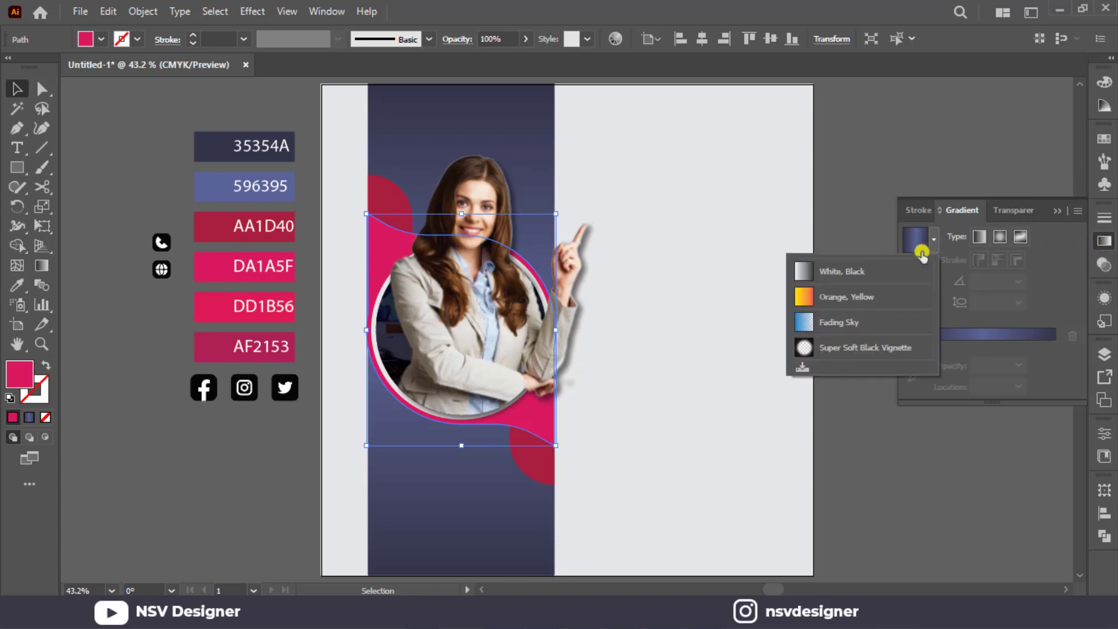
pyautogui.click(877, 275)
# Recolour the gradient's start stop with the DA1A5F swatch and its end stop with the DD1B56 swatch.
pyautogui.click(914, 364)
pyautogui.moveTo(919, 376); pyautogui.dragTo(911, 365)
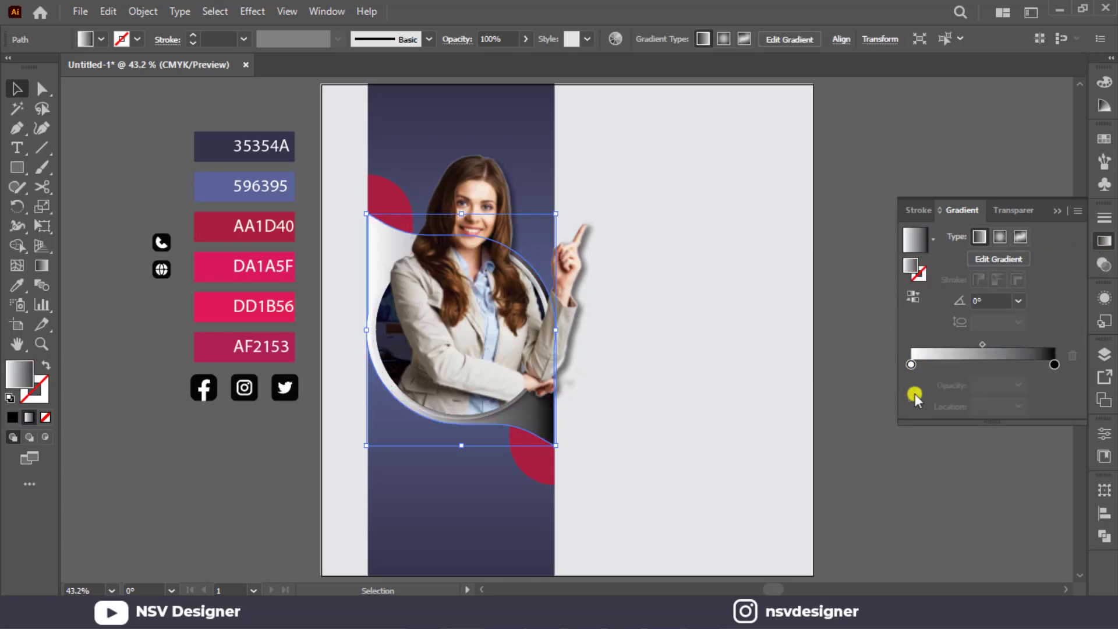
pyautogui.click(913, 395)
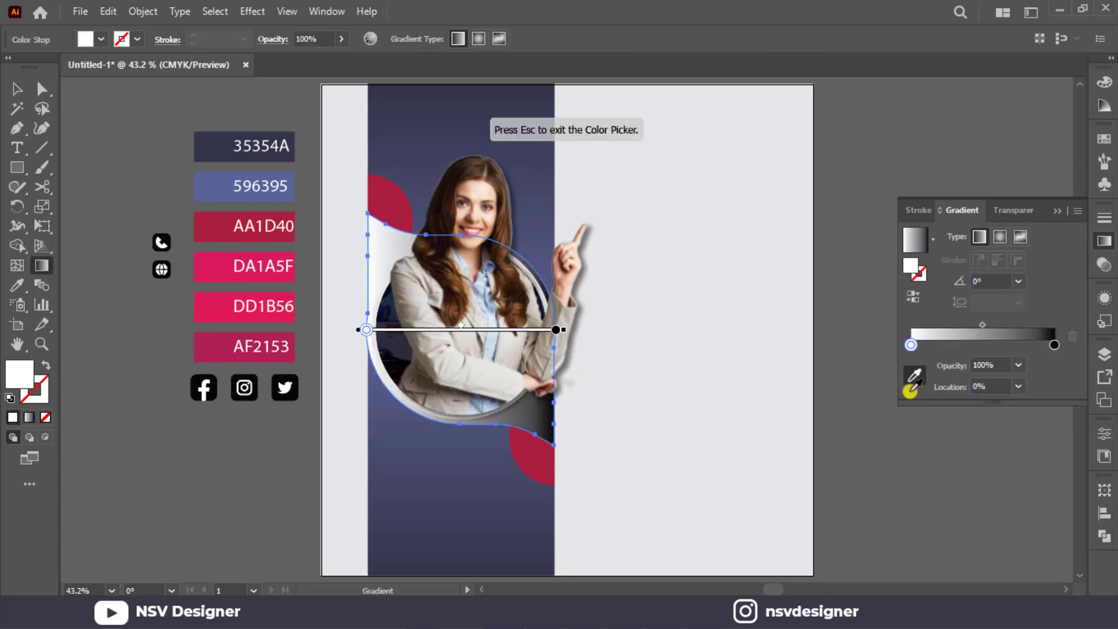
pyautogui.click(211, 274)
pyautogui.click(1054, 345)
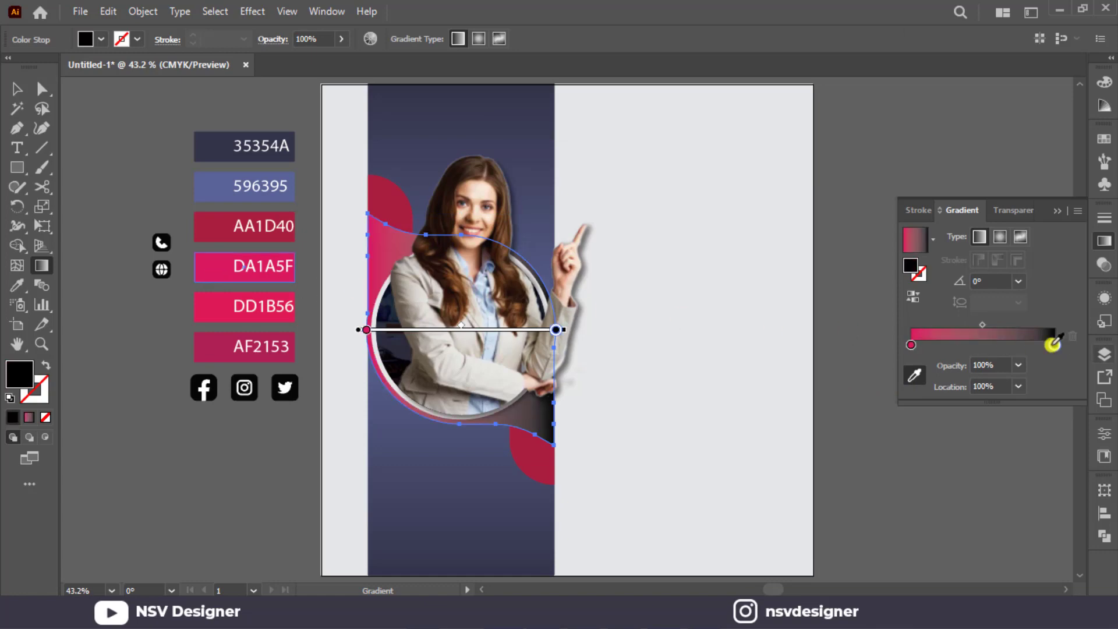
pyautogui.click(209, 309)
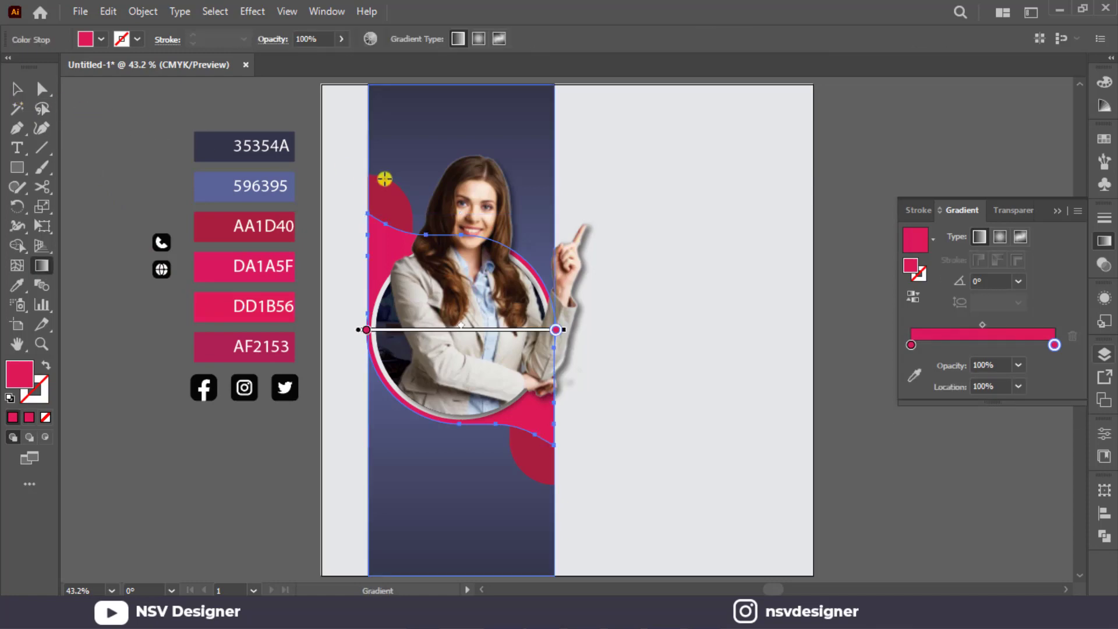
# Run the pink shape's gradient diagonally from its upper left to its lower right, at about -57°.
pyautogui.moveTo(368, 185)
pyautogui.mouseDown()
pyautogui.moveTo(532, 419)
pyautogui.moveTo(529, 436)
pyautogui.mouseUp()
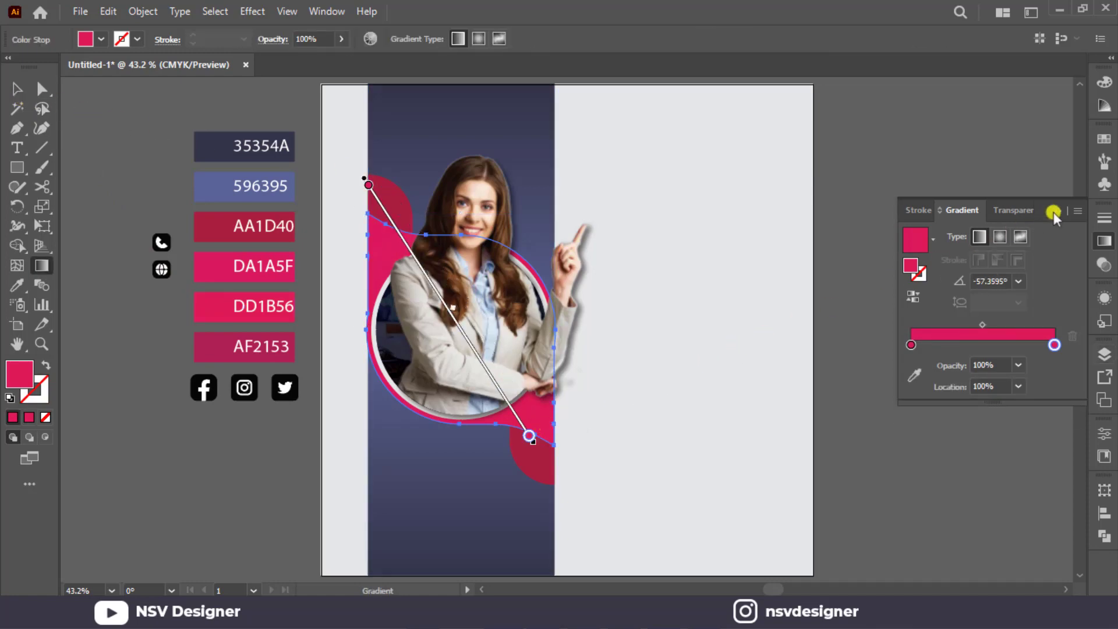
pyautogui.click(1054, 213)
pyautogui.click(17, 88)
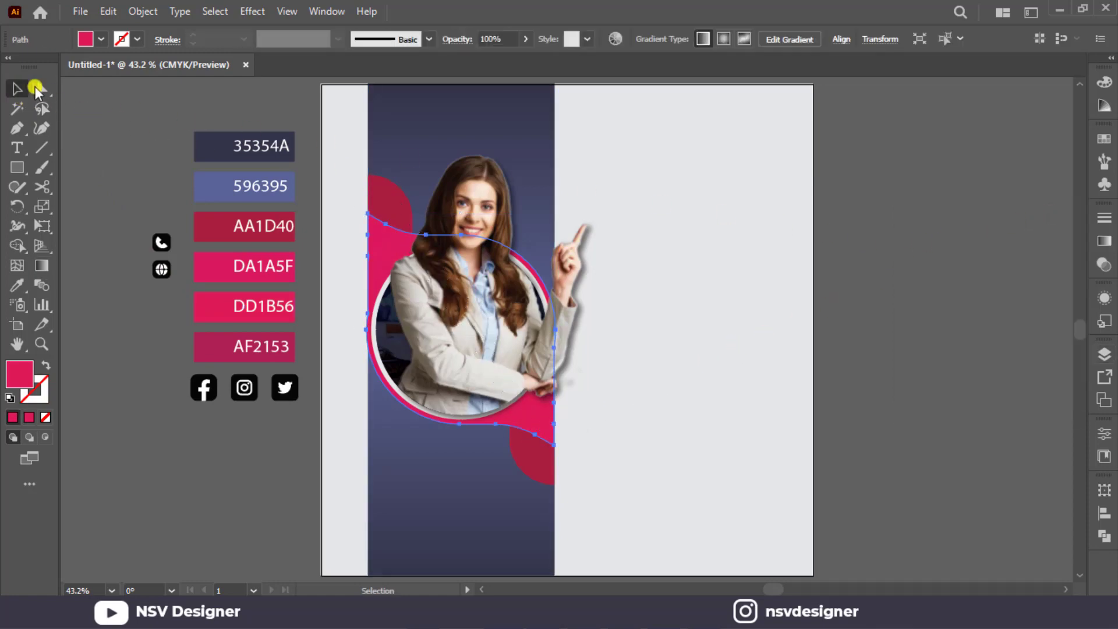
# Fill the dark red rounded shape on the blue strip's upper left with the White, Black gradient preset.
pyautogui.click(386, 159)
pyautogui.click(395, 208)
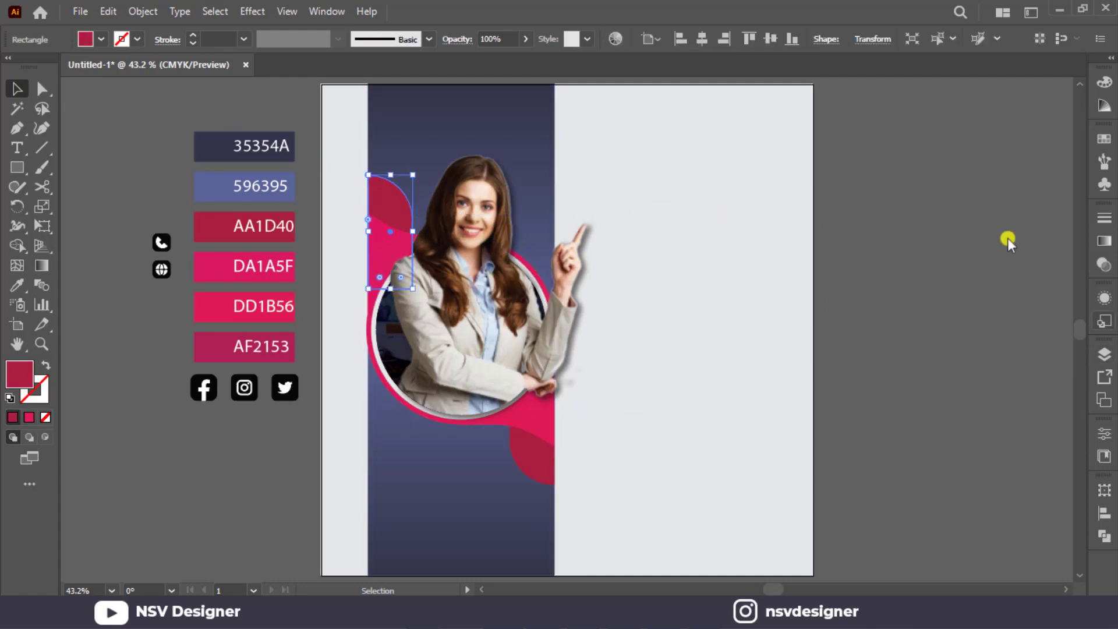
pyautogui.click(1104, 241)
pyautogui.click(933, 241)
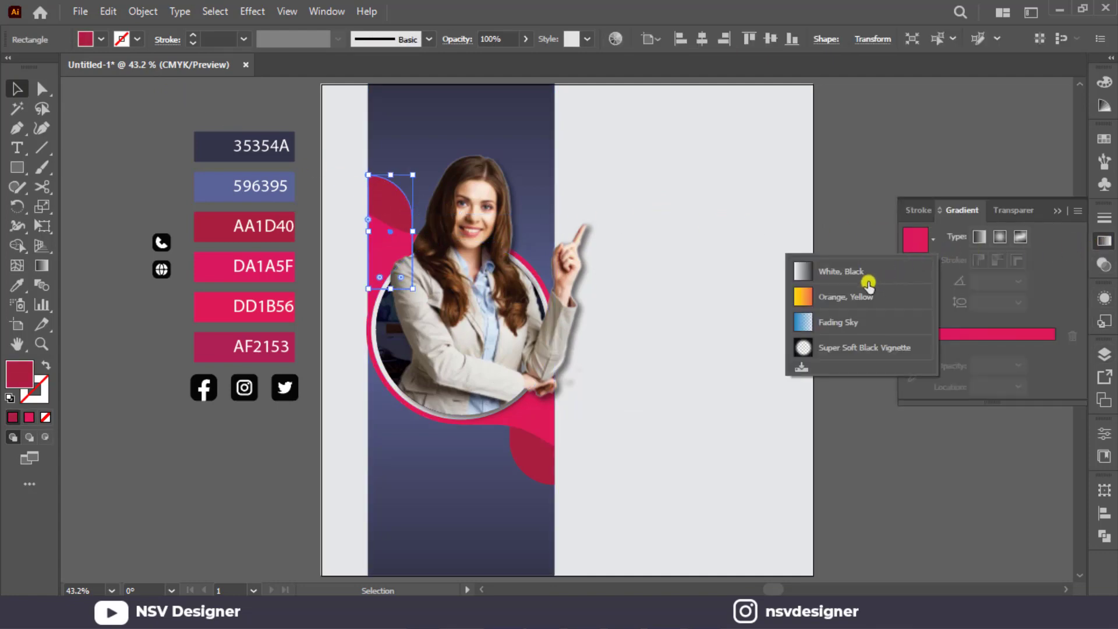
pyautogui.click(871, 262)
# Recolour that gradient's start stop with the AA1D40 swatch and its end stop with the AF2153 swatch.
pyautogui.click(911, 364)
pyautogui.click(915, 390)
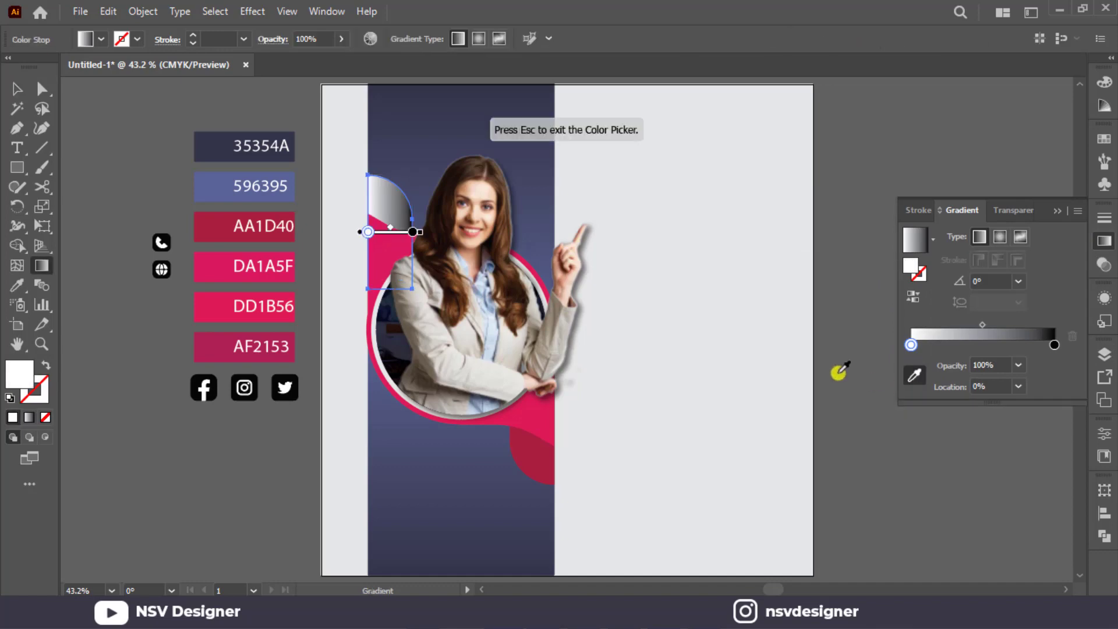
pyautogui.click(208, 231)
pyautogui.click(1053, 345)
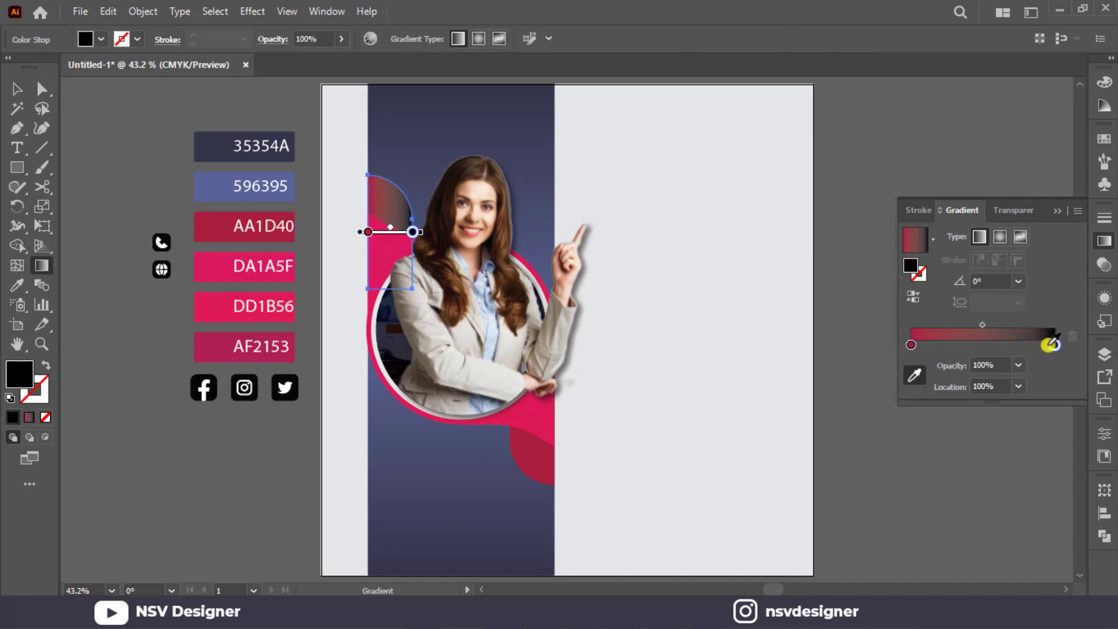
pyautogui.click(223, 337)
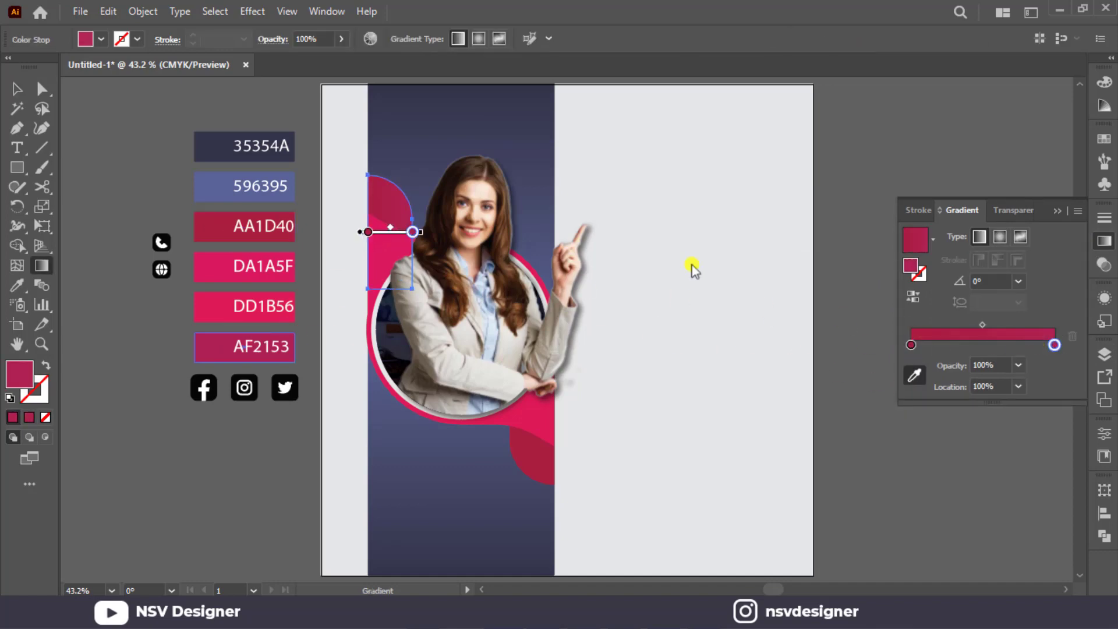
pyautogui.click(1054, 207)
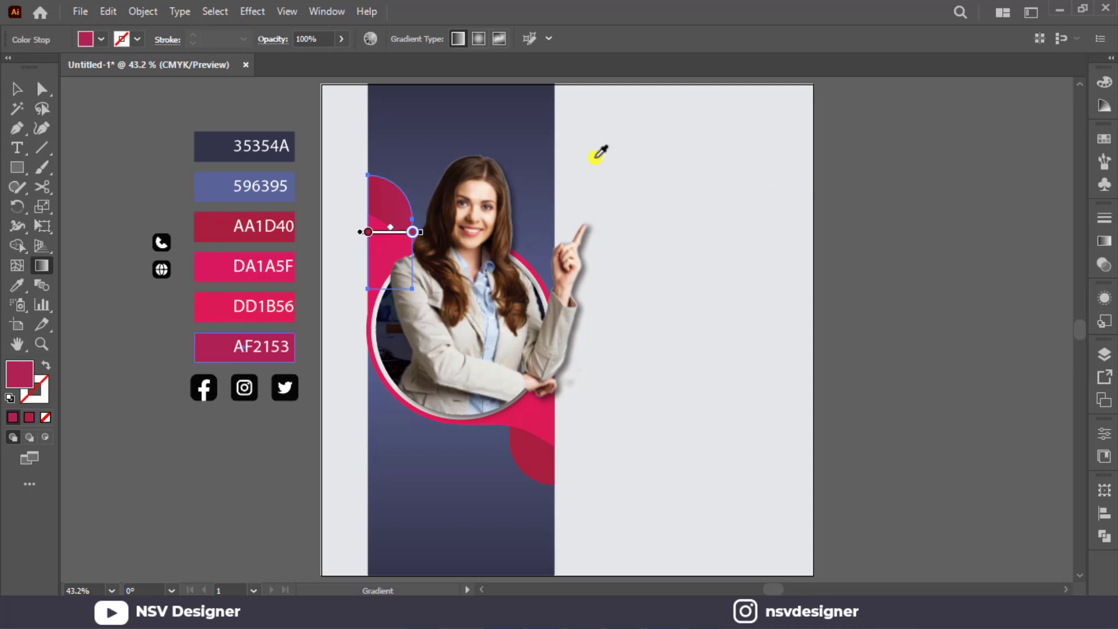
pyautogui.click(10, 93)
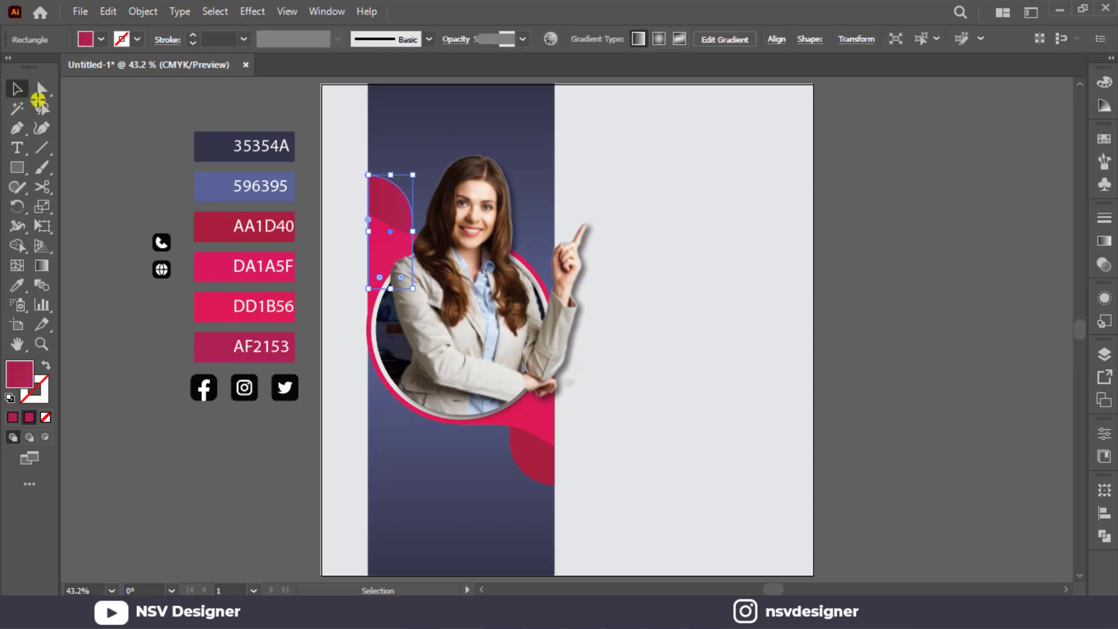
# Redirect the upper shape's gradient so AF2153 lies at the top and AA1D40 beside the pink shape.
pyautogui.press('g')
pyautogui.moveTo(376, 177)
pyautogui.mouseDown()
pyautogui.moveTo(377, 237)
pyautogui.moveTo(369, 188)
pyautogui.moveTo(400, 211)
pyautogui.mouseUp()
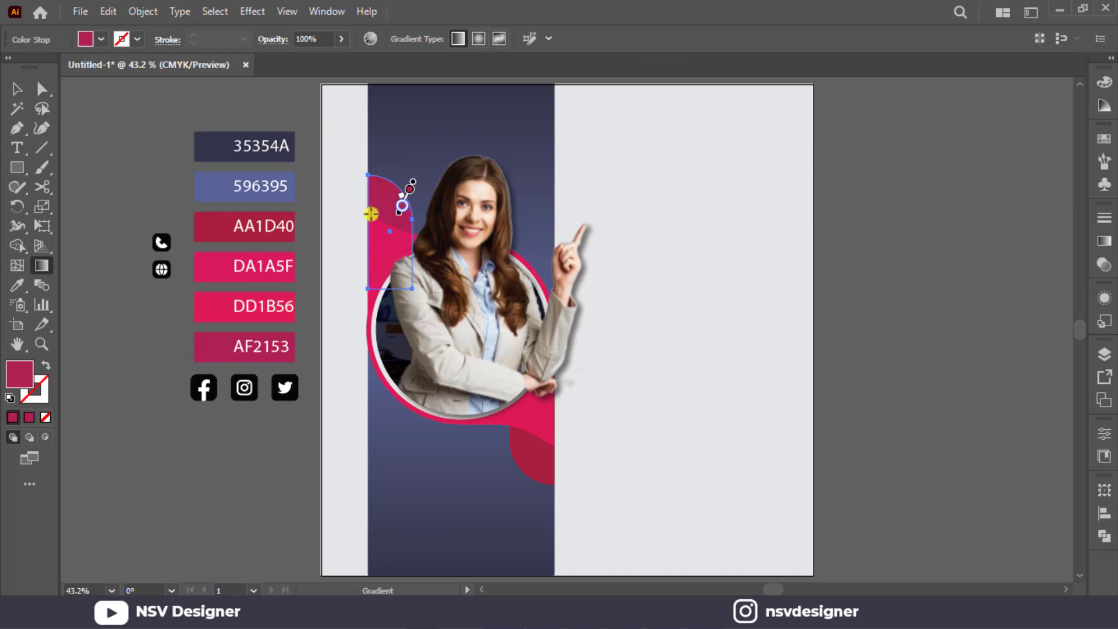
pyautogui.scroll(4, 364, 216)
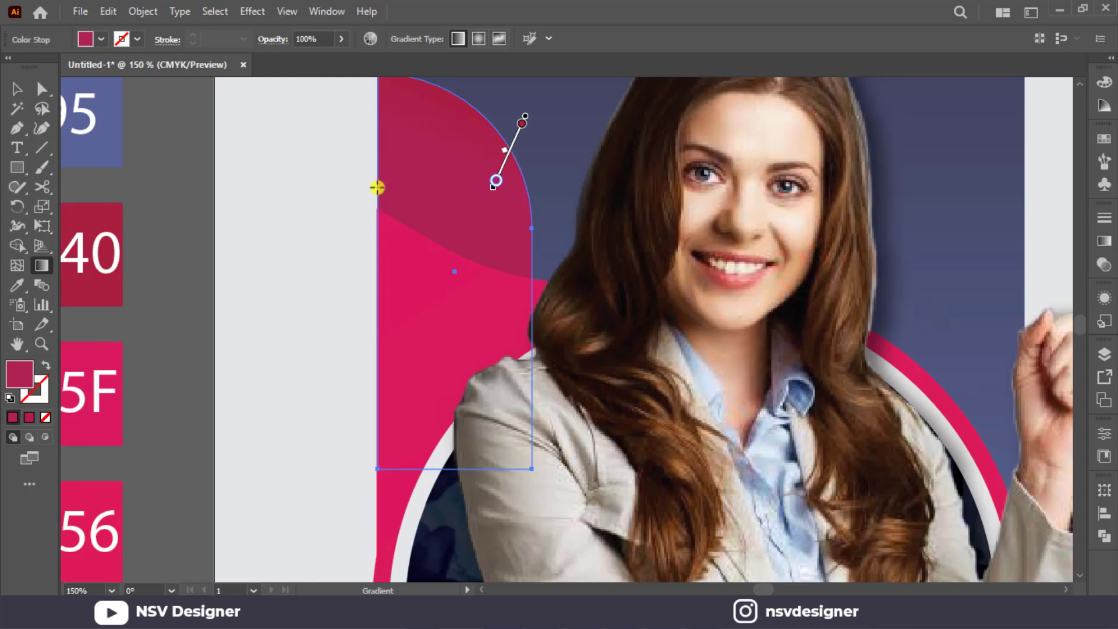
pyautogui.moveTo(428, 110)
pyautogui.mouseDown()
pyautogui.moveTo(429, 233)
pyautogui.moveTo(417, 262)
pyautogui.moveTo(431, 298)
pyautogui.moveTo(474, 290)
pyautogui.moveTo(472, 132)
pyautogui.mouseUp()
pyautogui.scroll(-2, 472, 132)
pyautogui.press('v')
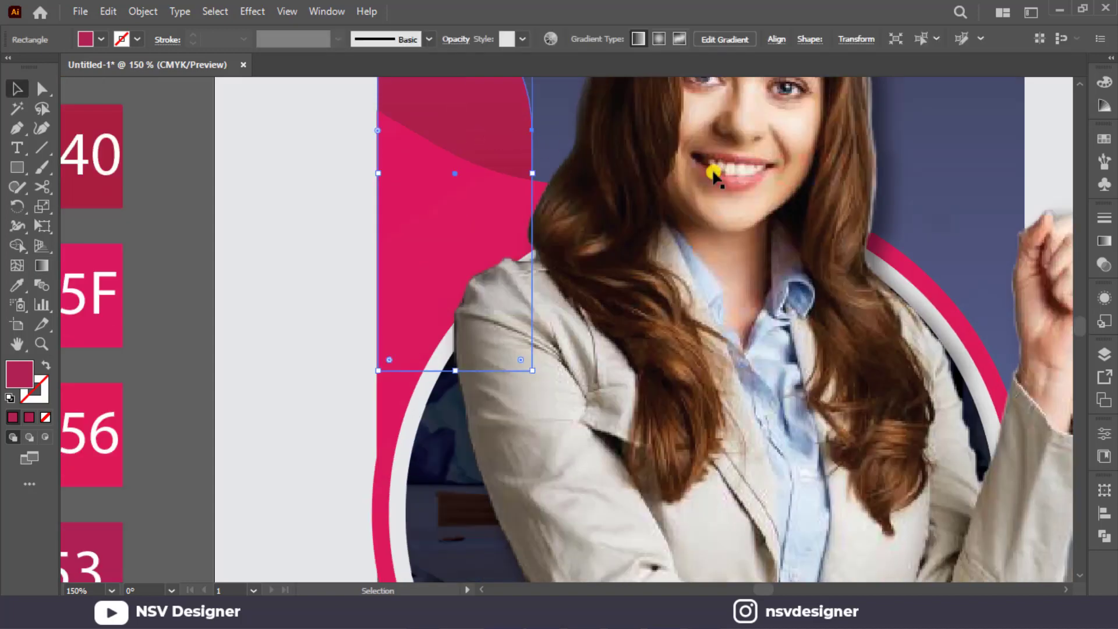
pyautogui.scroll(-2, 757, 262)
pyautogui.click(1025, 226)
pyautogui.scroll(-1, 839, 536)
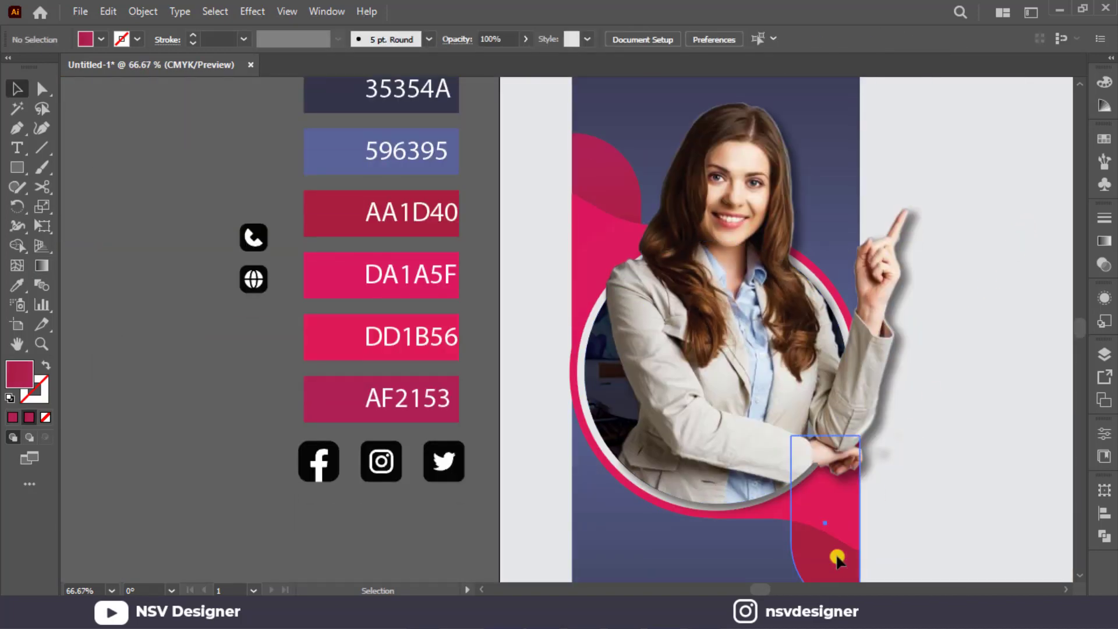
# Copy the upper shape's red gradient onto the matching rounded shape at the strip's lower right with the Eyedropper.
pyautogui.click(832, 518)
pyautogui.press('i')
pyautogui.click(626, 188)
pyautogui.scroll(-5, 626, 188)
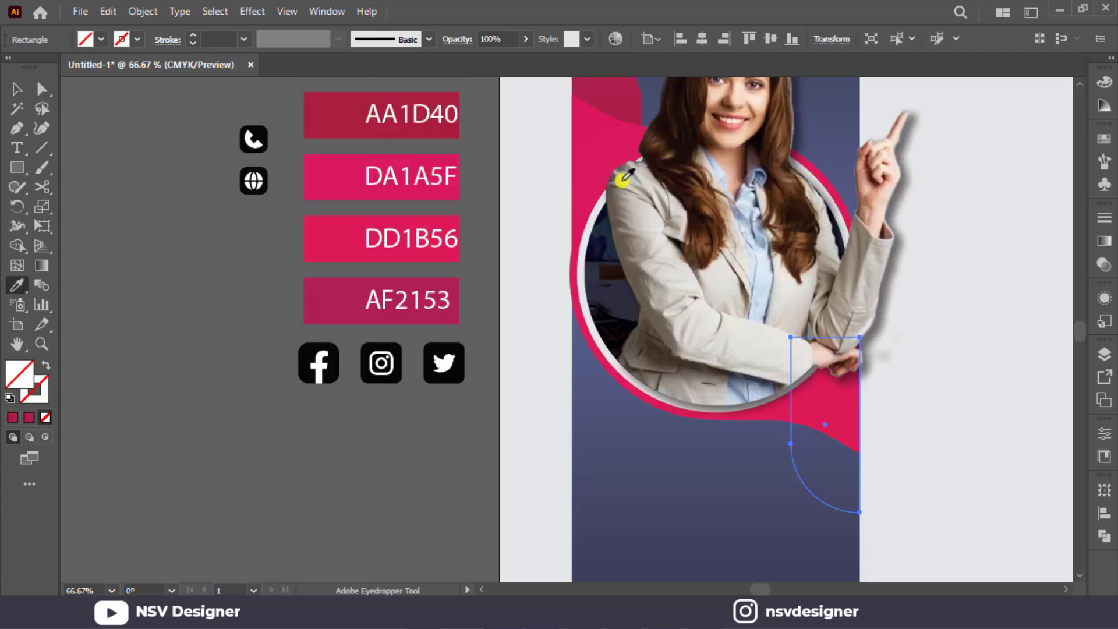
pyautogui.scroll(3, 599, 139)
pyautogui.click(587, 112)
pyautogui.scroll(-3, 591, 112)
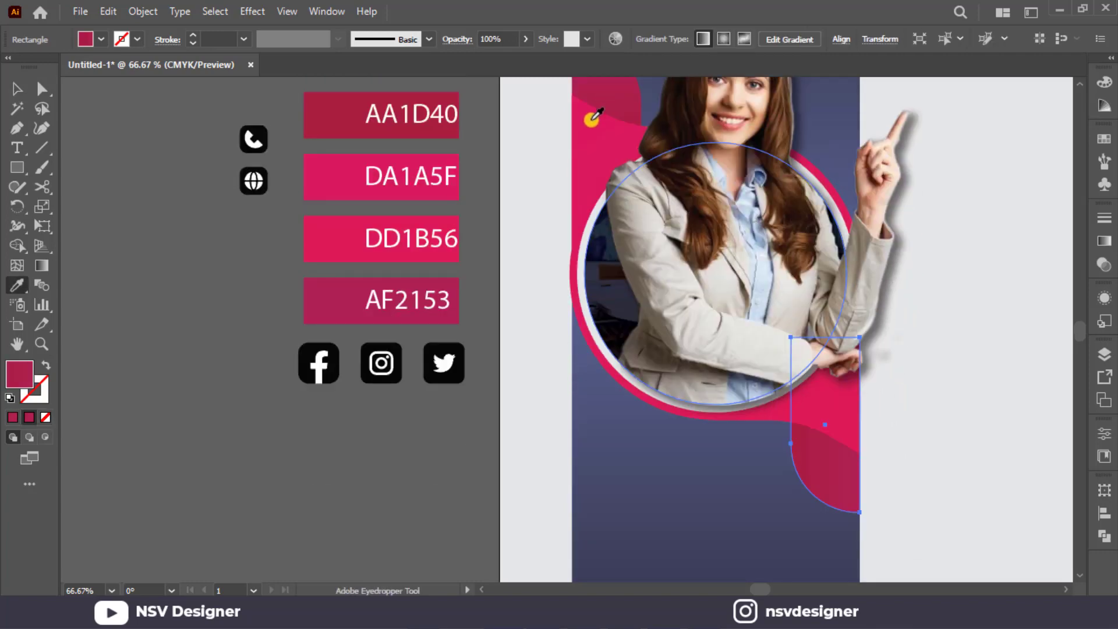
# Run the lower shape's gradient straight down at -90° and place a duplicate of the shape beside the strip.
pyautogui.press('g')
pyautogui.moveTo(832, 440)
pyautogui.mouseDown()
pyautogui.moveTo(832, 471)
pyautogui.moveTo(986, 474)
pyautogui.moveTo(991, 485)
pyautogui.mouseUp()
pyautogui.press('v')
pyautogui.click(950, 463)
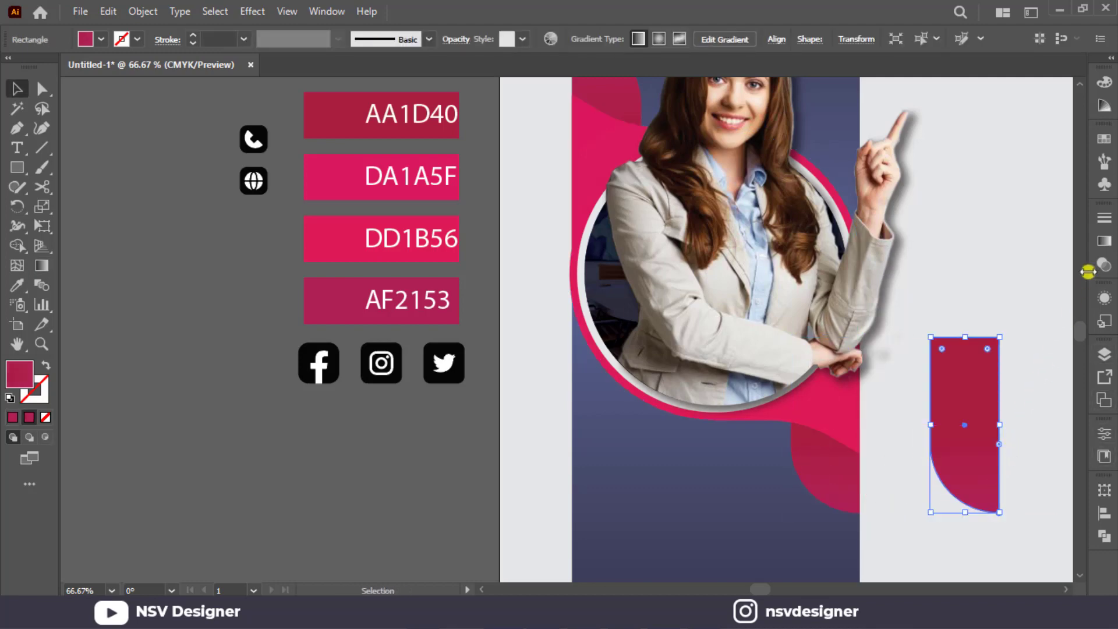
# Fill the duplicate with the White, Black gradient preset and set its gradient angle to 90°.
pyautogui.click(1102, 244)
pyautogui.click(934, 240)
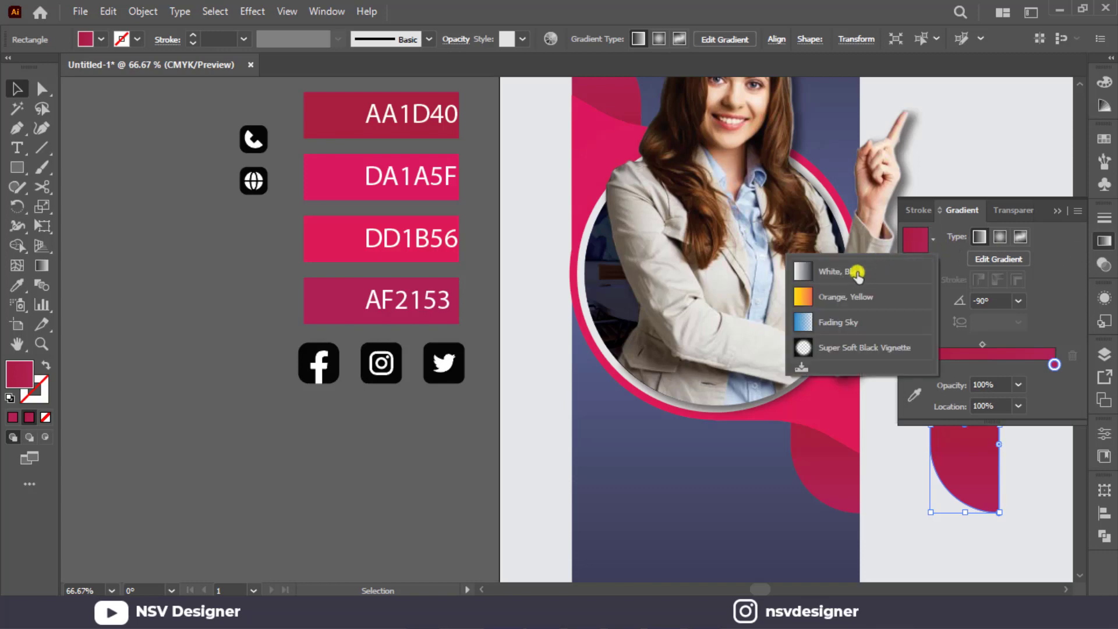
pyautogui.click(849, 271)
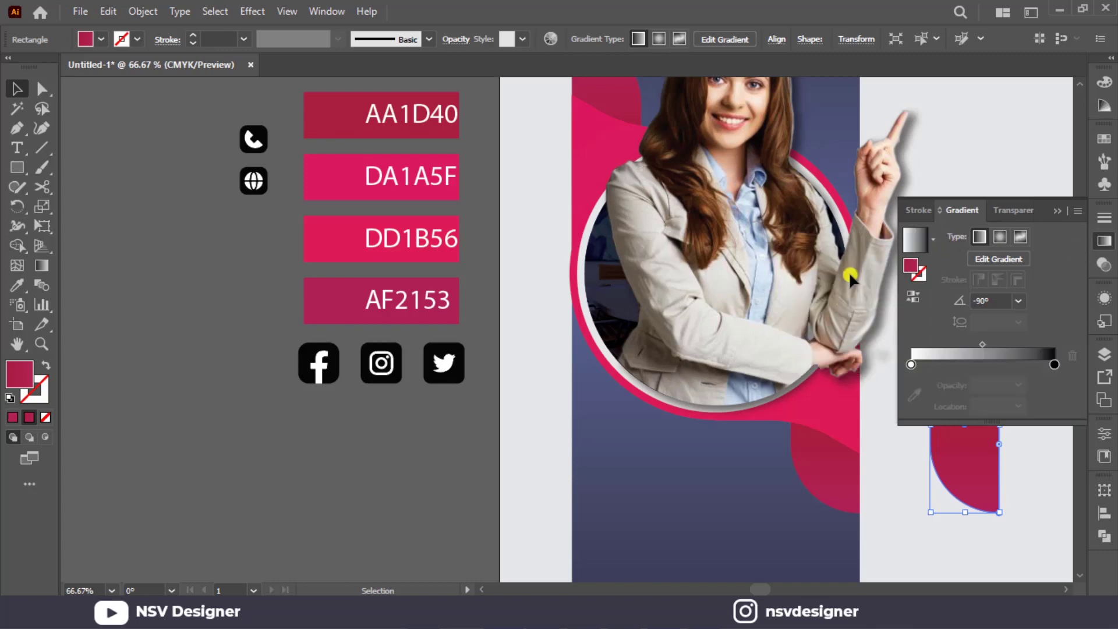
pyautogui.click(1024, 304)
pyautogui.click(1043, 81)
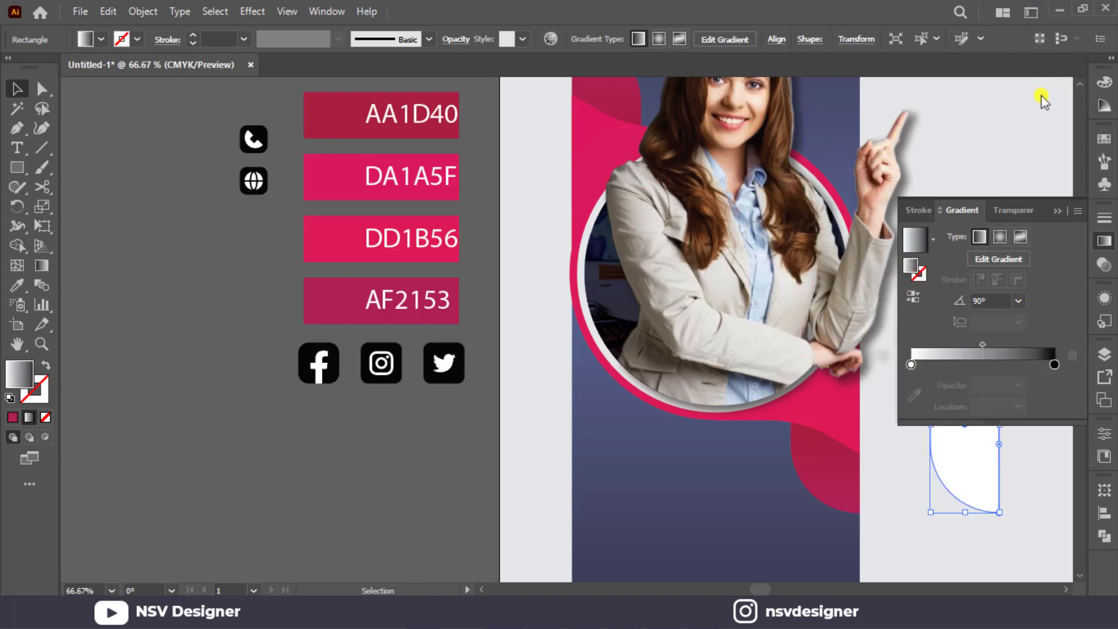
# Set the duplicate's blending mode to Multiply.
pyautogui.click(1012, 209)
pyautogui.click(937, 234)
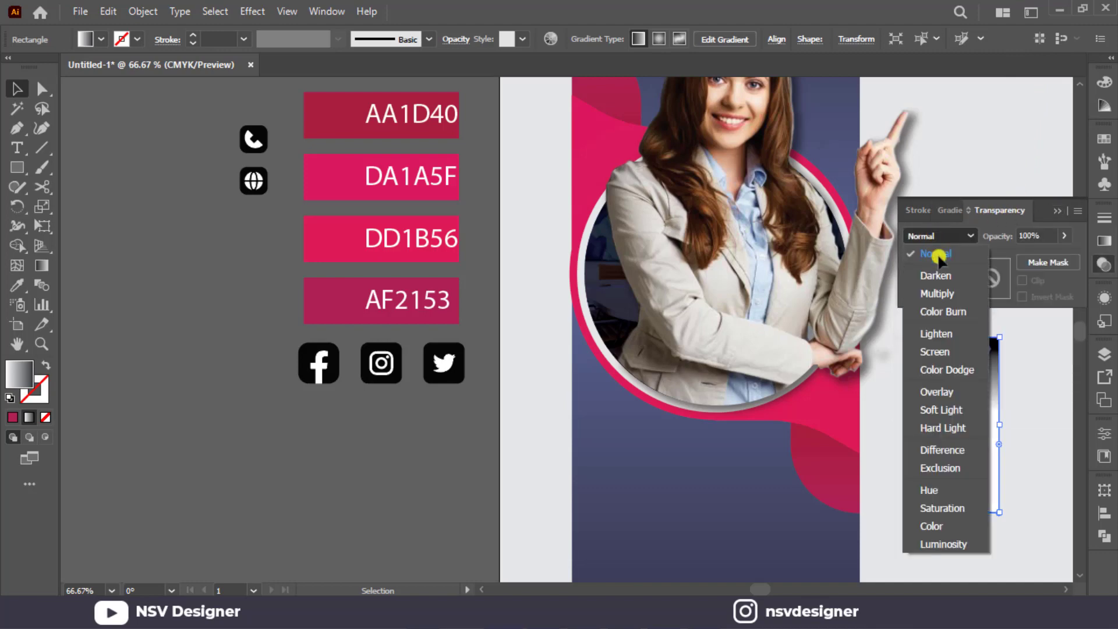
pyautogui.click(947, 294)
pyautogui.click(1055, 210)
# Align the Multiply duplicate exactly over the red rounded shape at the strip's lower right.
pyautogui.moveTo(965, 420); pyautogui.dragTo(832, 384)
pyautogui.hotkey('ctrl', 'z')
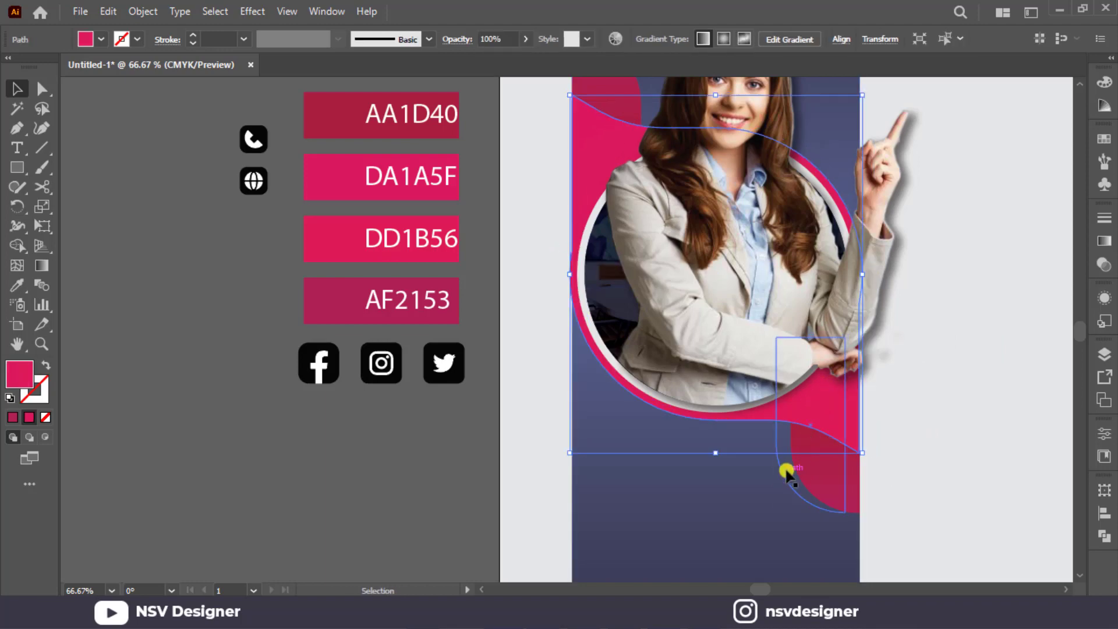
pyautogui.click(785, 473)
pyautogui.moveTo(787, 474)
pyautogui.mouseDown()
pyautogui.moveTo(805, 477)
pyautogui.moveTo(775, 473)
pyautogui.mouseUp()
pyautogui.scroll(4, 784, 475)
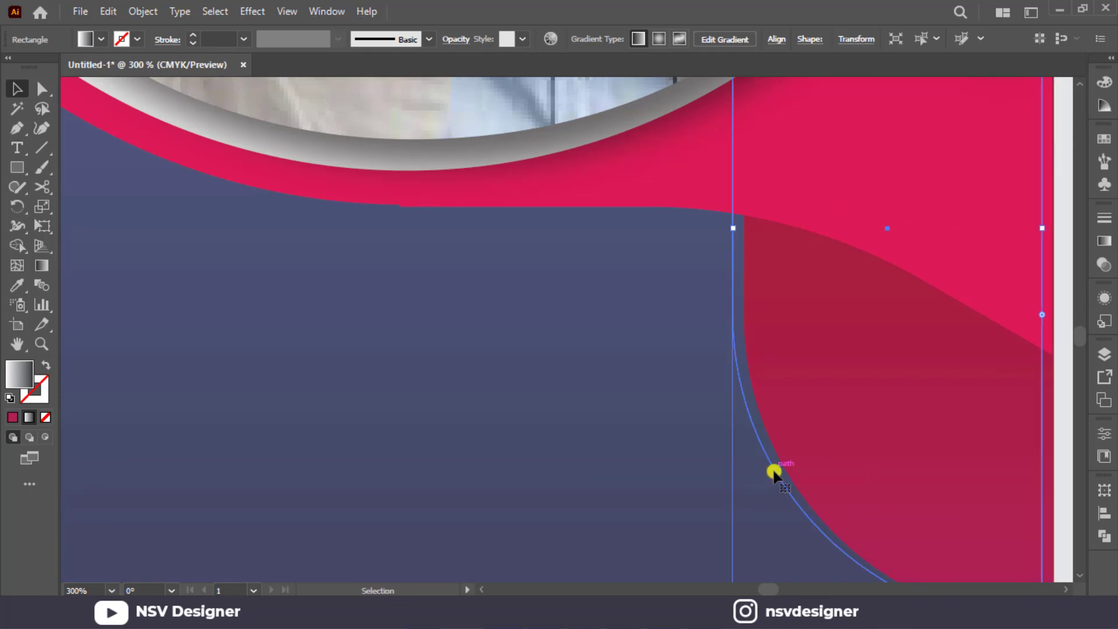
pyautogui.press('Right')
pyautogui.press('Right')
pyautogui.press('Right')
pyautogui.press('Right')
pyautogui.press('Right')
pyautogui.press('Right')
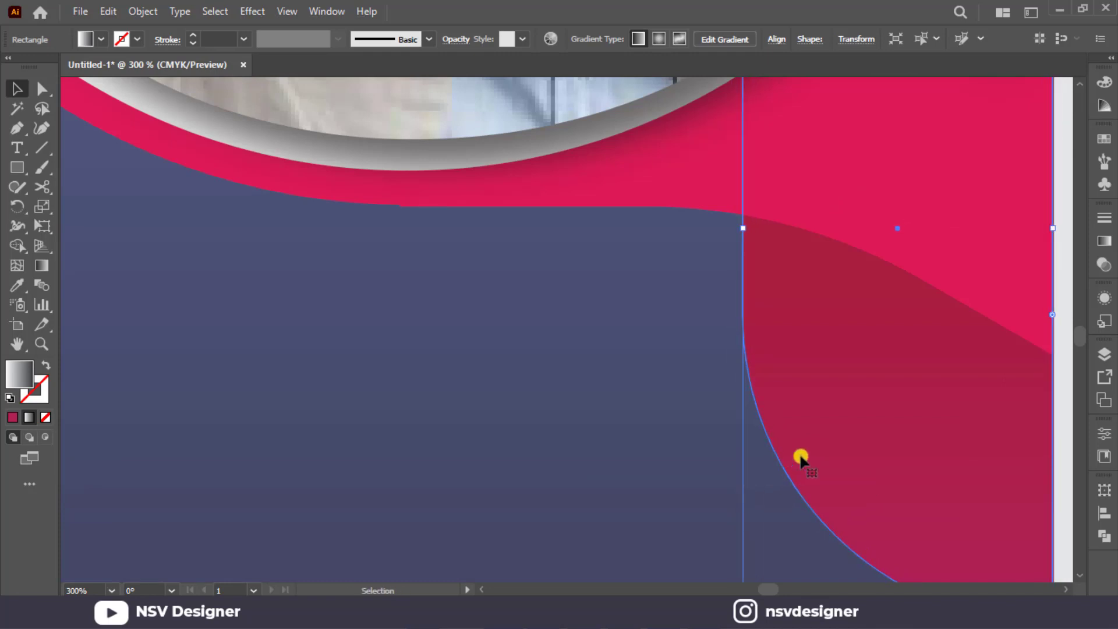
# Run the duplicate's gradient vertically, with black beneath the pink shape's edge fading to white near the bottom.
pyautogui.press('g')
pyautogui.moveTo(938, 380); pyautogui.dragTo(953, 281)
pyautogui.moveTo(924, 152); pyautogui.dragTo(930, 363)
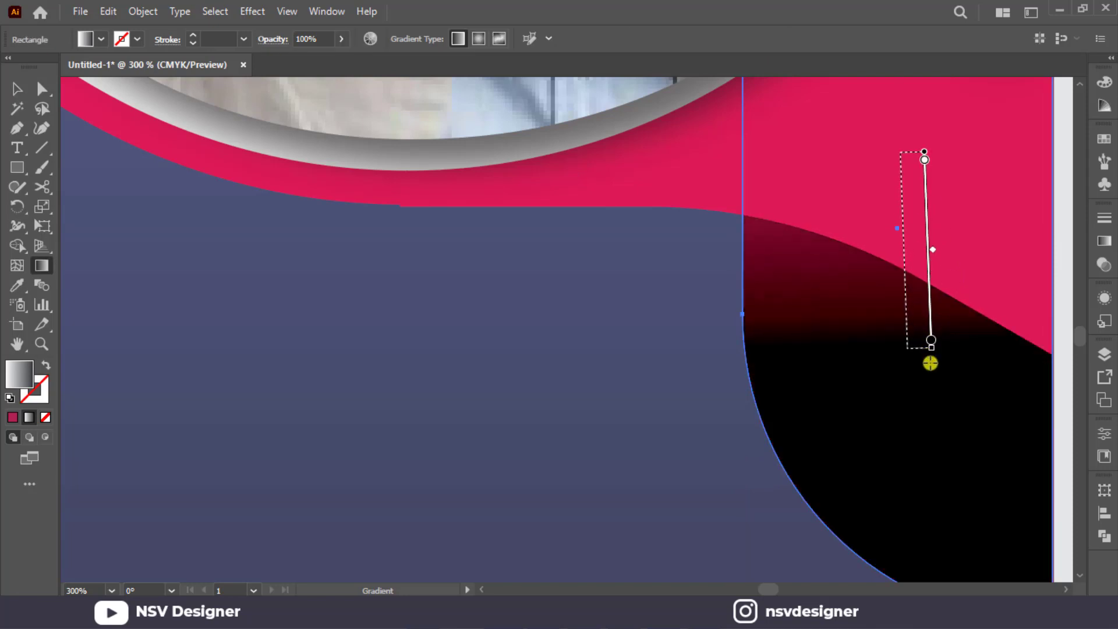
pyautogui.moveTo(936, 491); pyautogui.dragTo(933, 106)
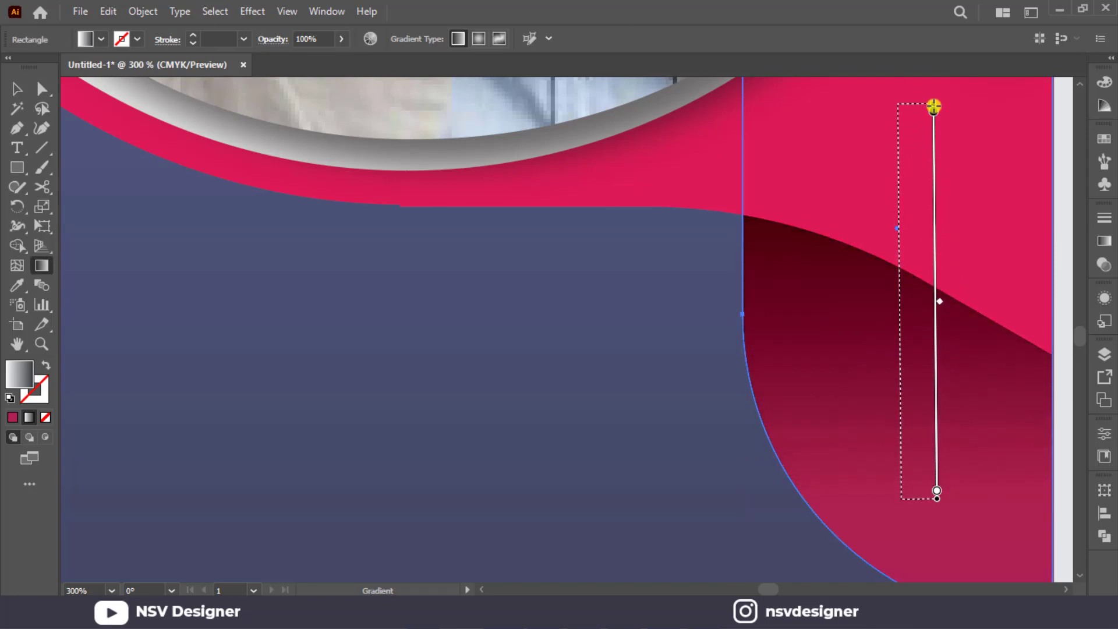
pyautogui.hotkey('ctrl', '0')
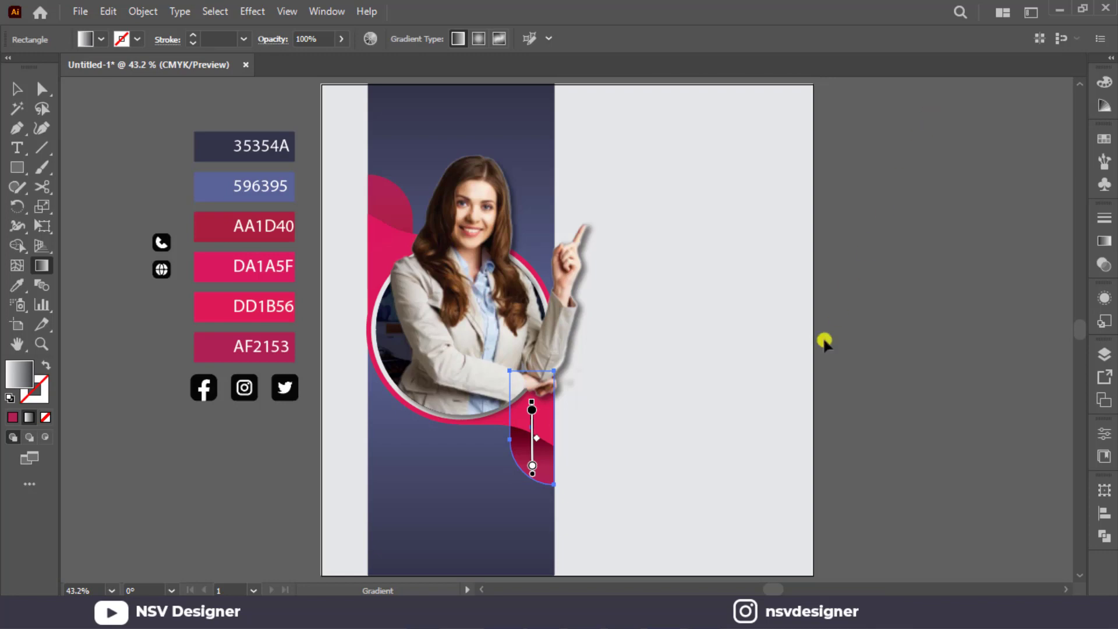
pyautogui.press('v')
pyautogui.click(776, 401)
# Fit a copy of the shadow shape, rotated 180°, over the red rounded shape at the strip's upper left.
pyautogui.moveTo(545, 475); pyautogui.dragTo(371, 475)
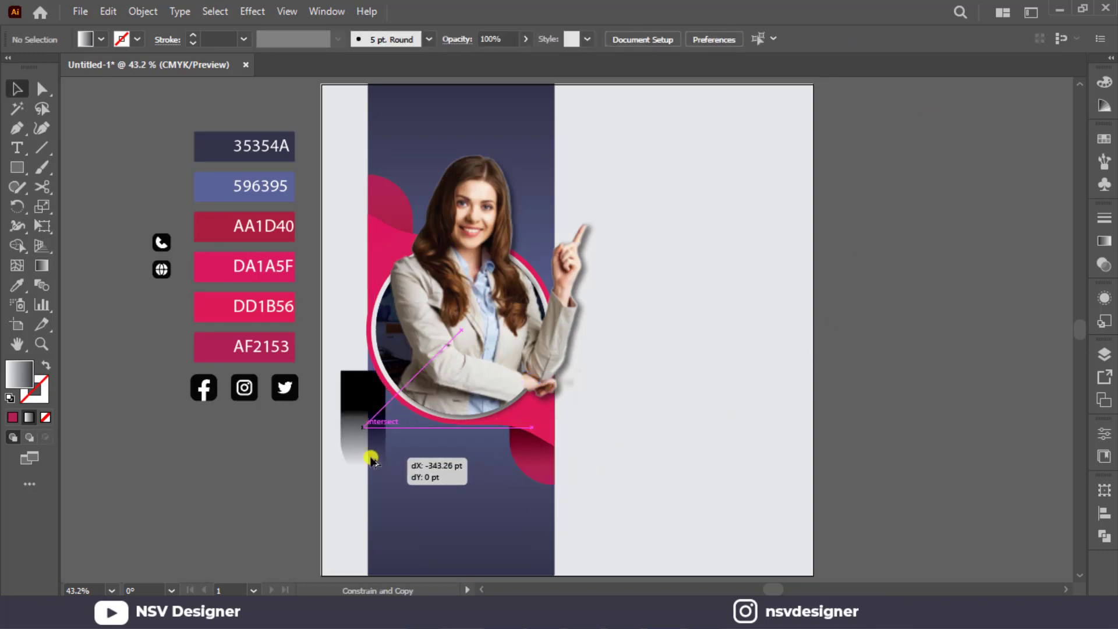
pyautogui.moveTo(384, 368); pyautogui.dragTo(382, 306)
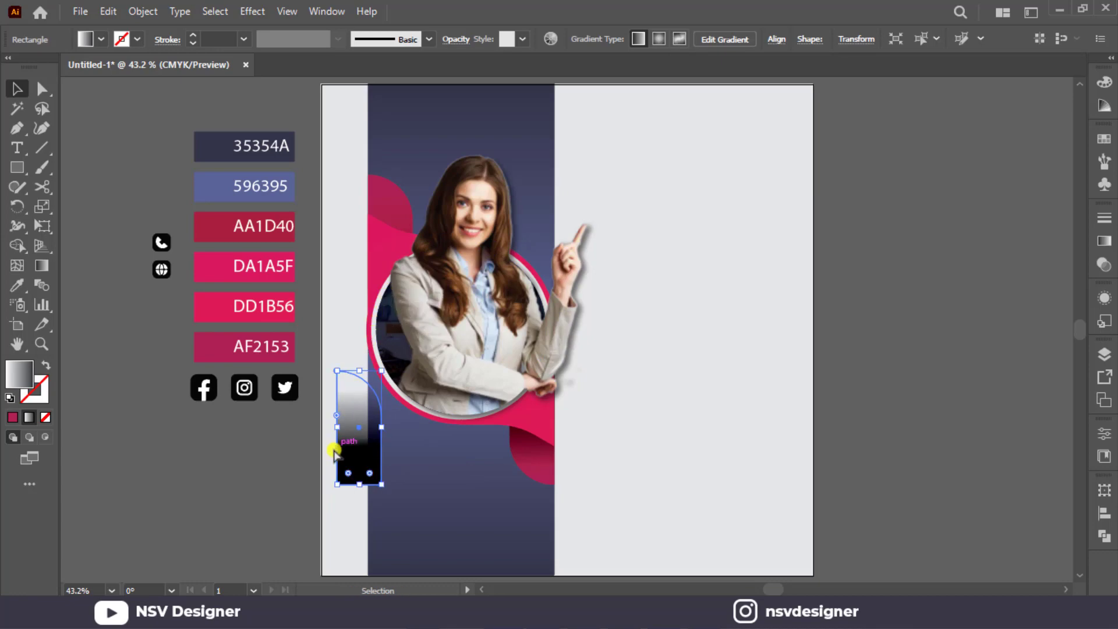
pyautogui.moveTo(336, 453); pyautogui.dragTo(376, 243)
pyautogui.scroll(4, 370, 236)
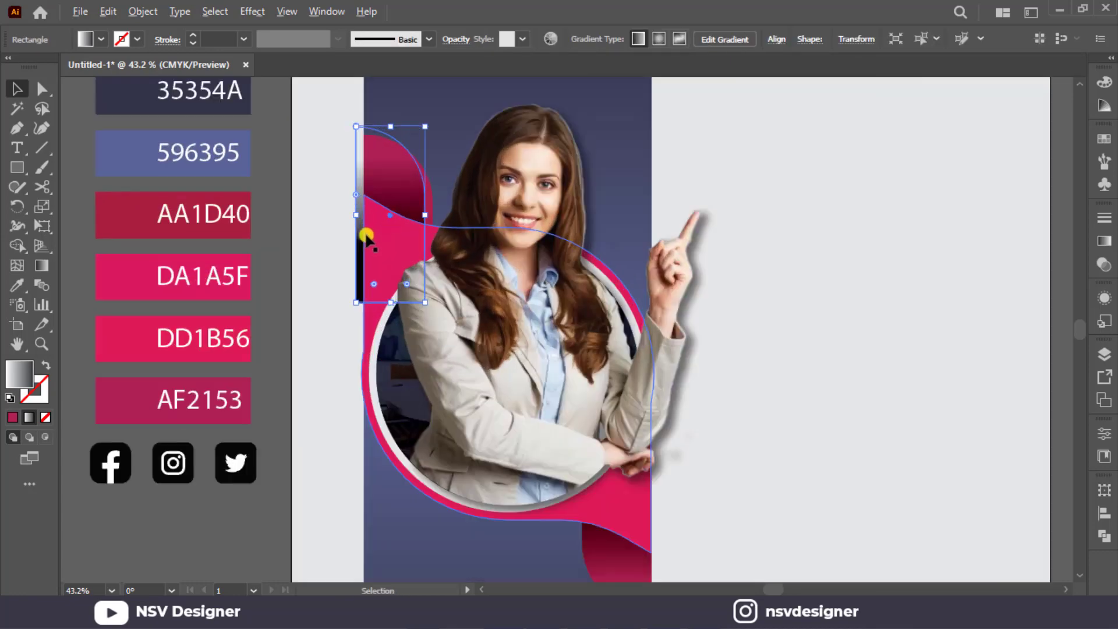
pyautogui.scroll(3, 336, 191)
pyautogui.moveTo(341, 188); pyautogui.dragTo(353, 208)
pyautogui.click(309, 205)
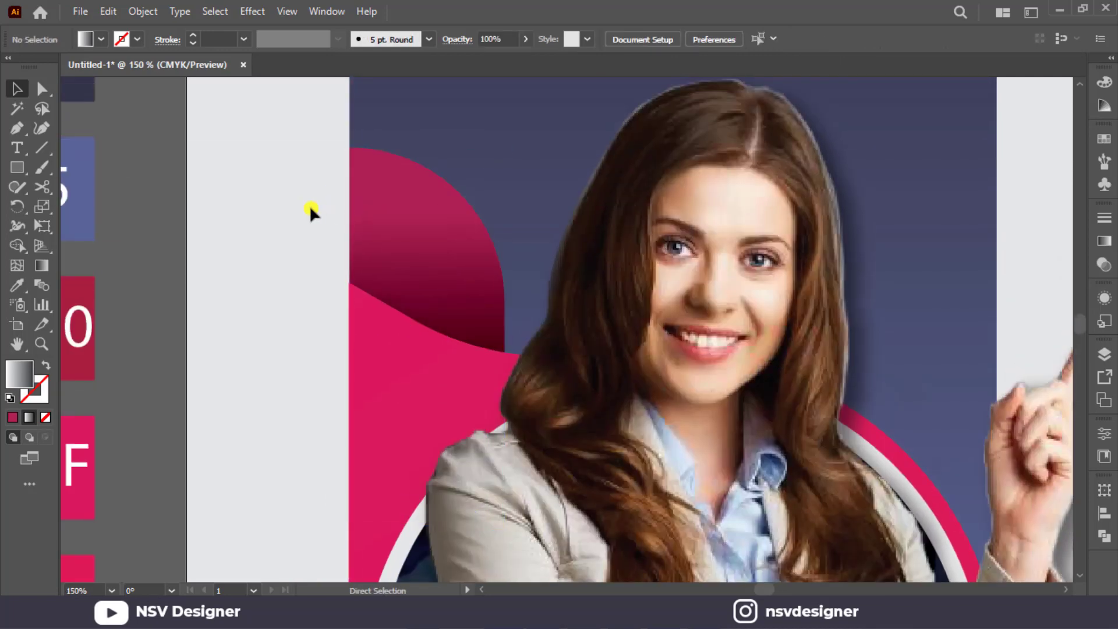
pyautogui.hotkey('ctrl', '0')
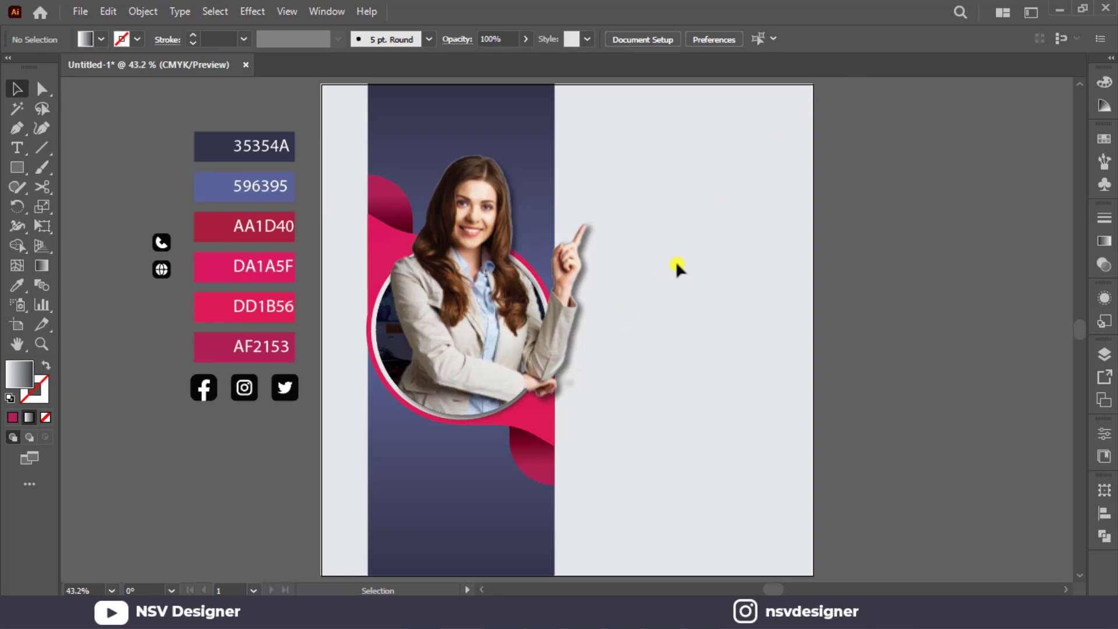
# Group the pink wavy shape with the shaded rounded shapes at its upper left and lower right.
pyautogui.click(453, 516)
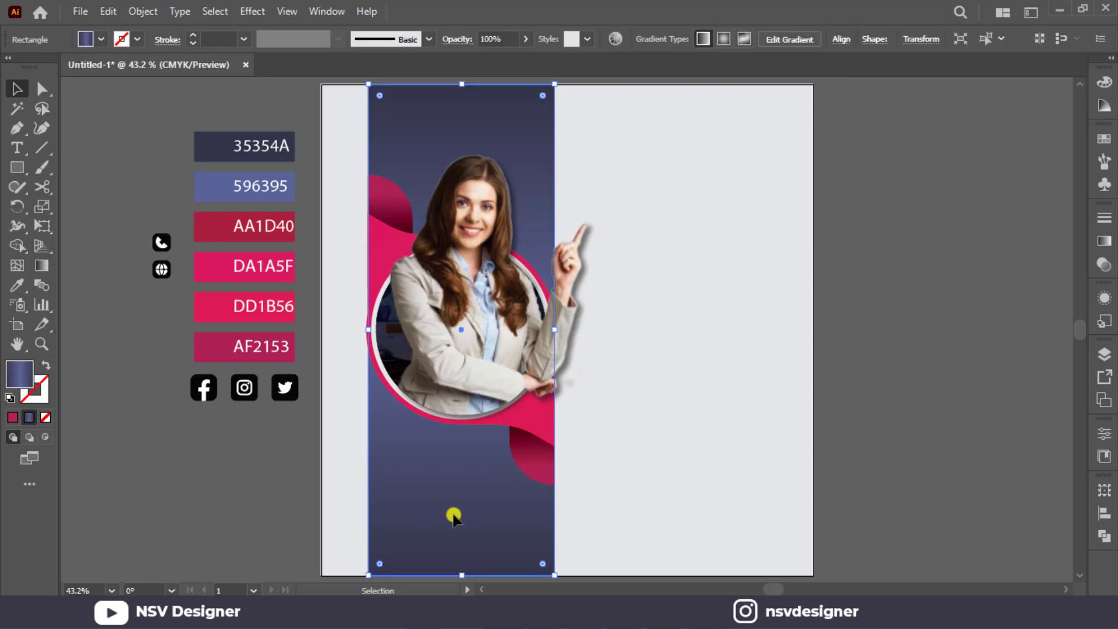
pyautogui.click(665, 452)
pyautogui.click(544, 463)
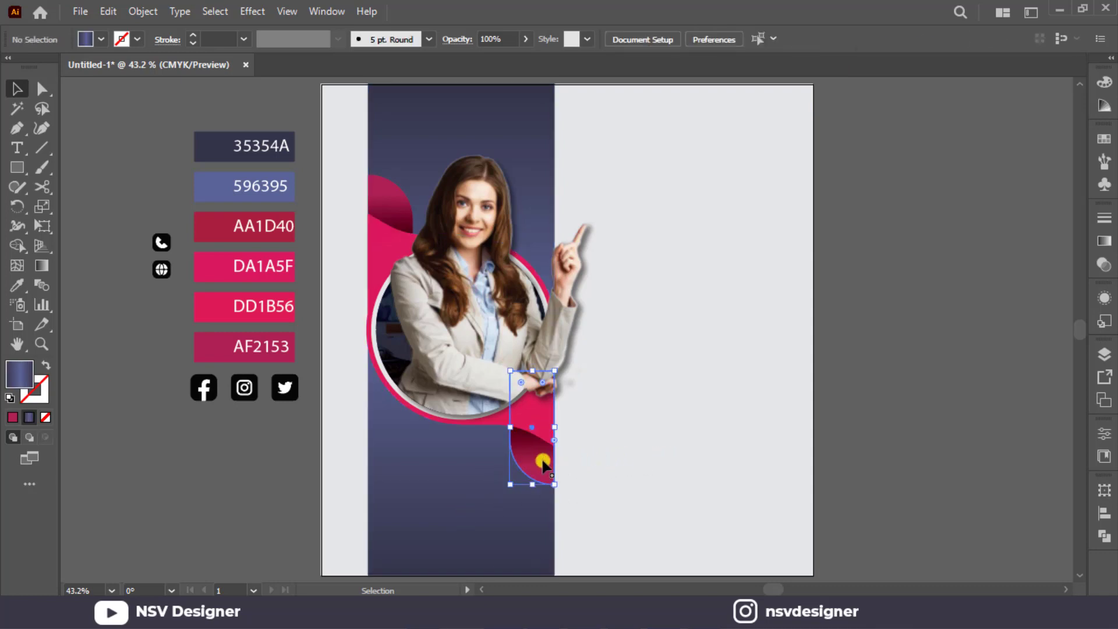
pyautogui.keyDown('shift'); pyautogui.click(519, 393); pyautogui.keyUp('shift')
pyautogui.keyDown('shift'); pyautogui.click(386, 189); pyautogui.keyUp('shift')
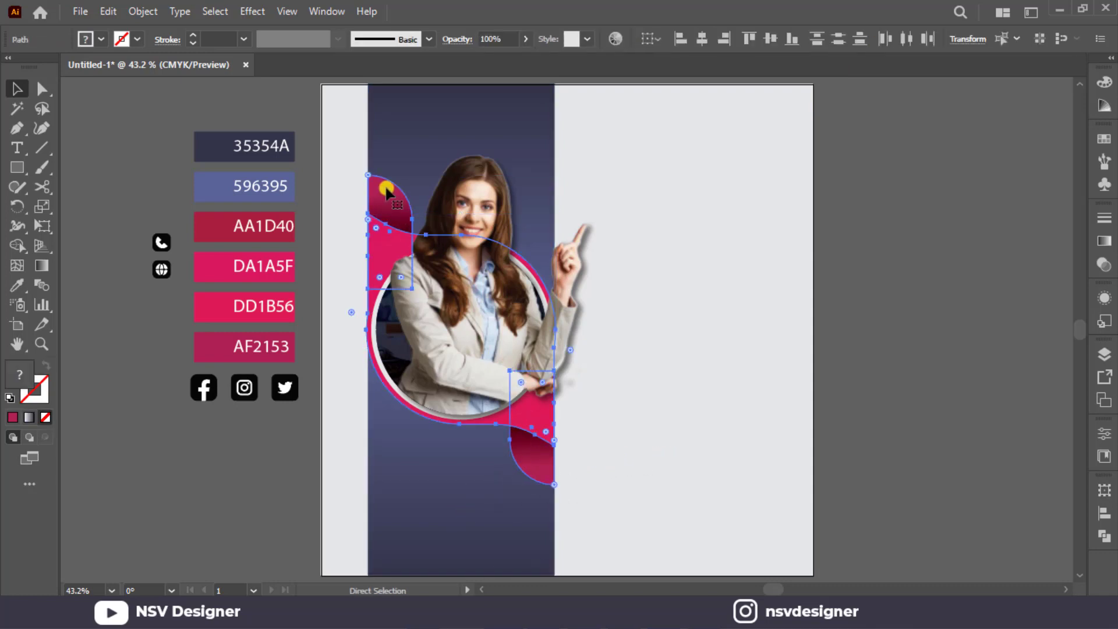
pyautogui.hotkey('ctrl', 'g')
# Apply the Stylize Drop Shadow effect to the grouped shapes and deselect them.
pyautogui.click(250, 11)
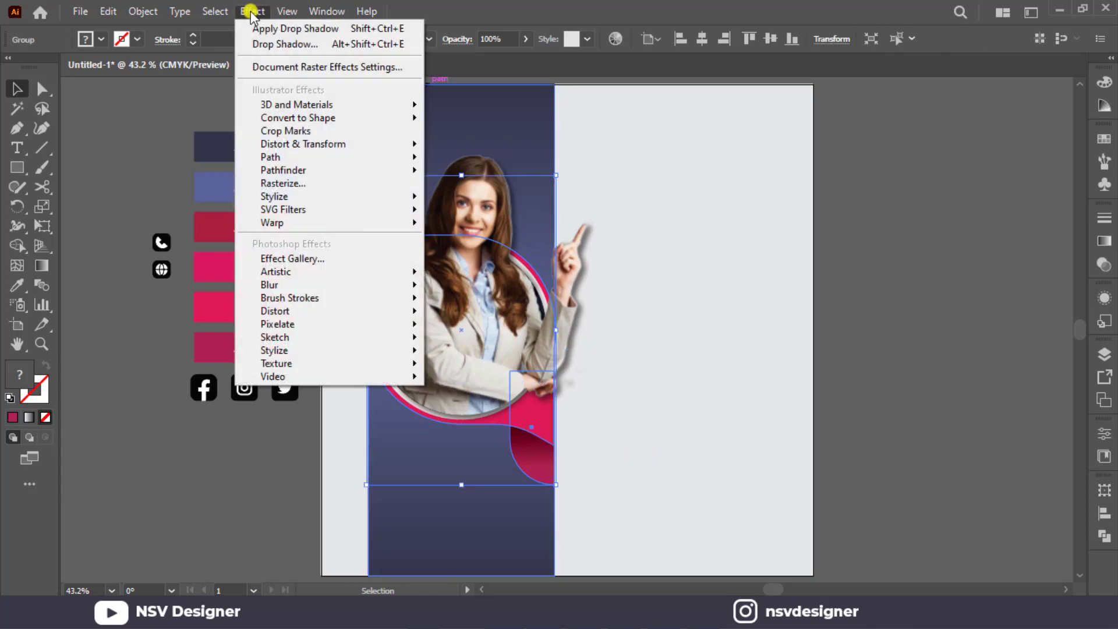
pyautogui.moveTo(407, 196)
pyautogui.click(458, 198)
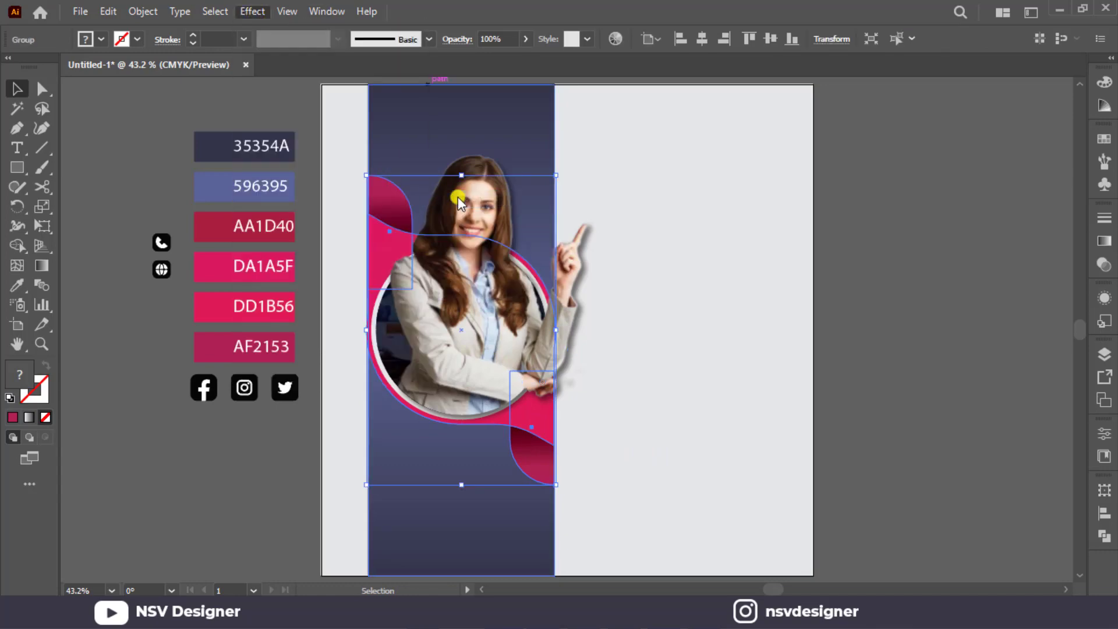
pyautogui.click(980, 378)
pyautogui.click(607, 467)
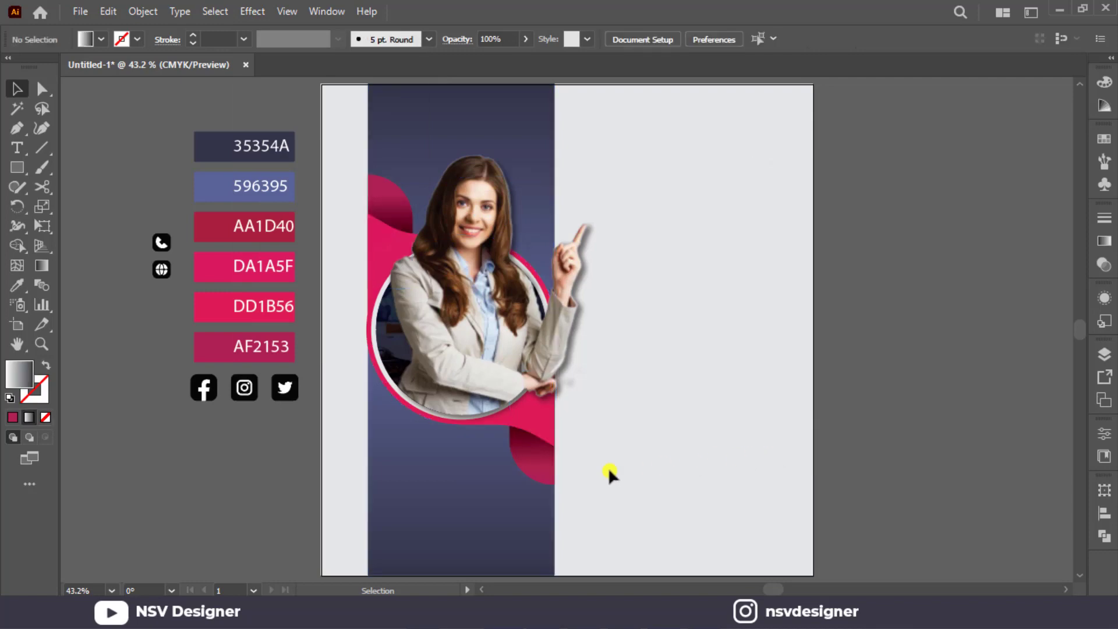
pyautogui.click(546, 478)
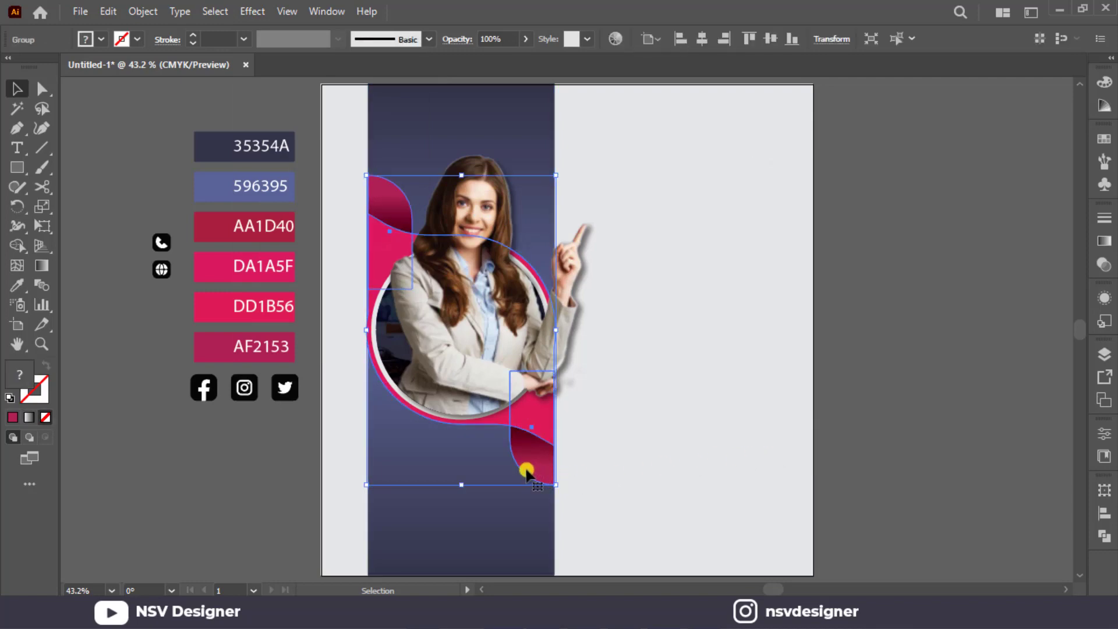
pyautogui.click(712, 286)
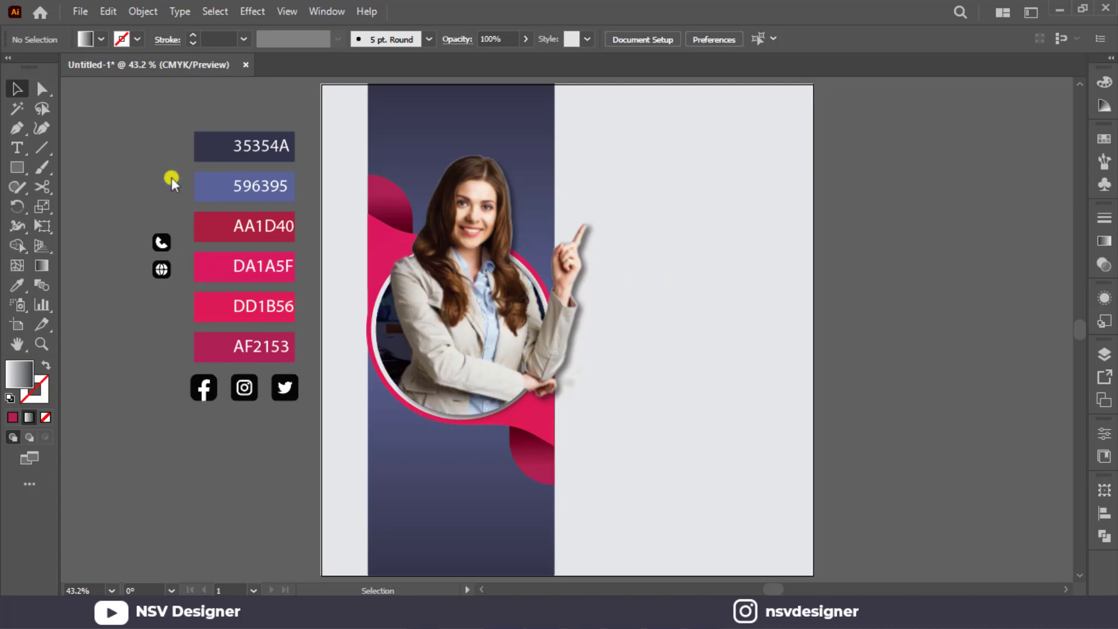
# Add the text "Digital" on the empty grey area beside the woman's raised finger.
pyautogui.click(16, 145)
pyautogui.click(19, 89)
pyautogui.click(16, 147)
pyautogui.click(649, 277)
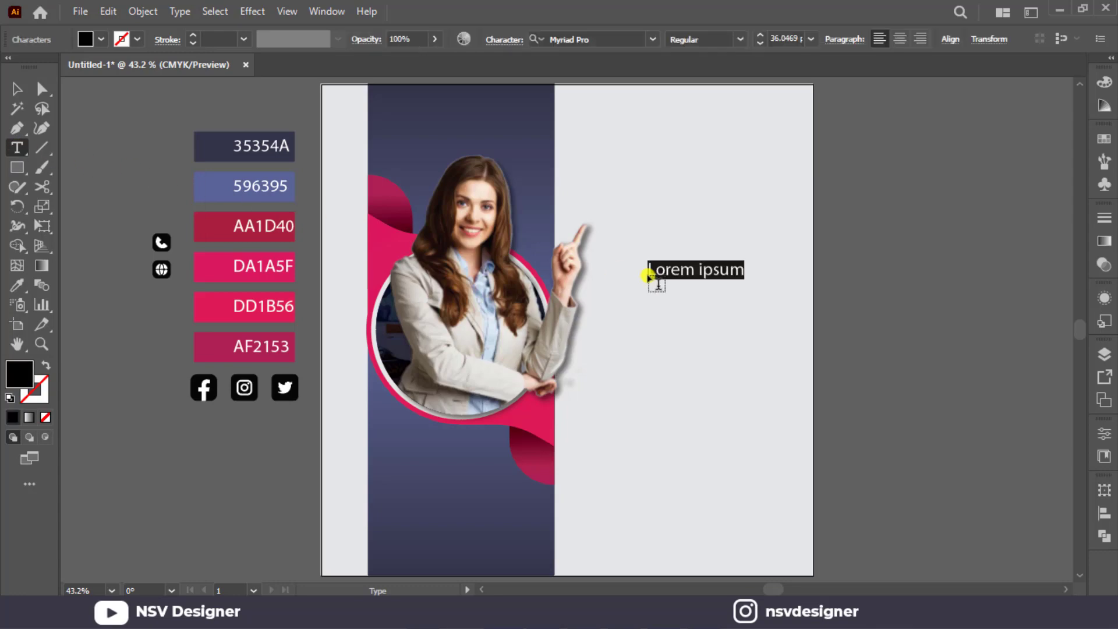
pyautogui.write('Digital')
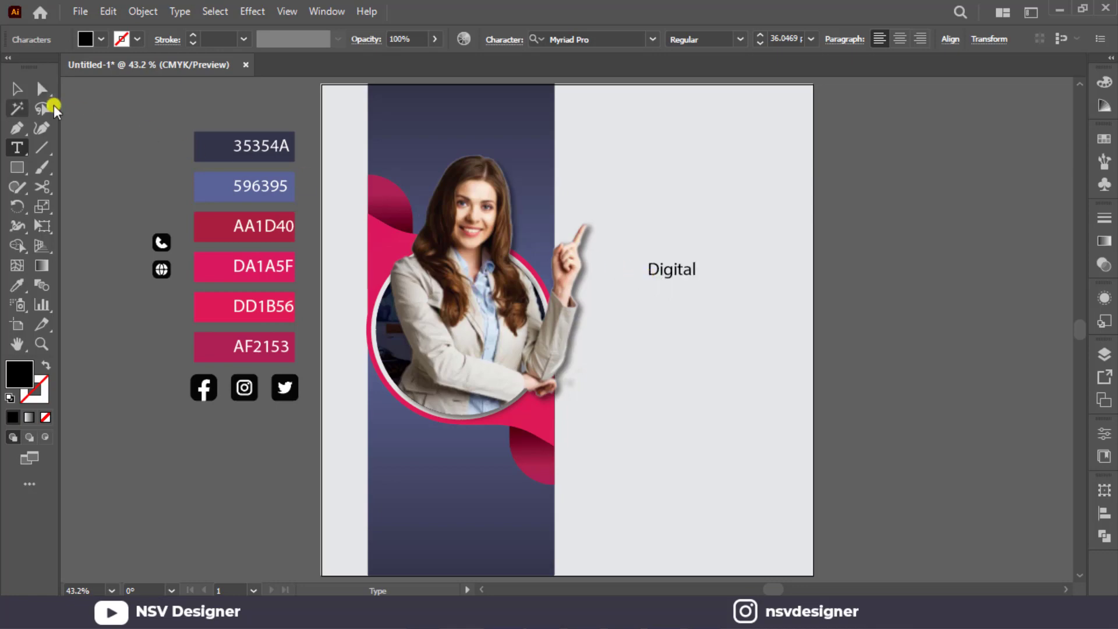
pyautogui.click(19, 92)
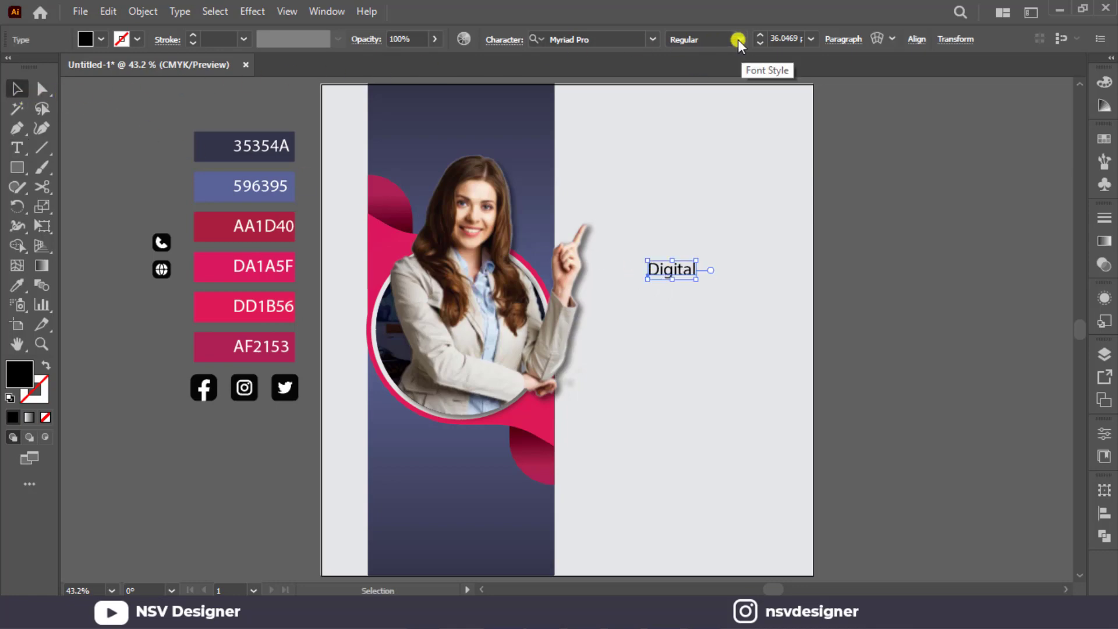
# Set the font of the Digital text to Montserrat-Regular.
pyautogui.click(624, 38)
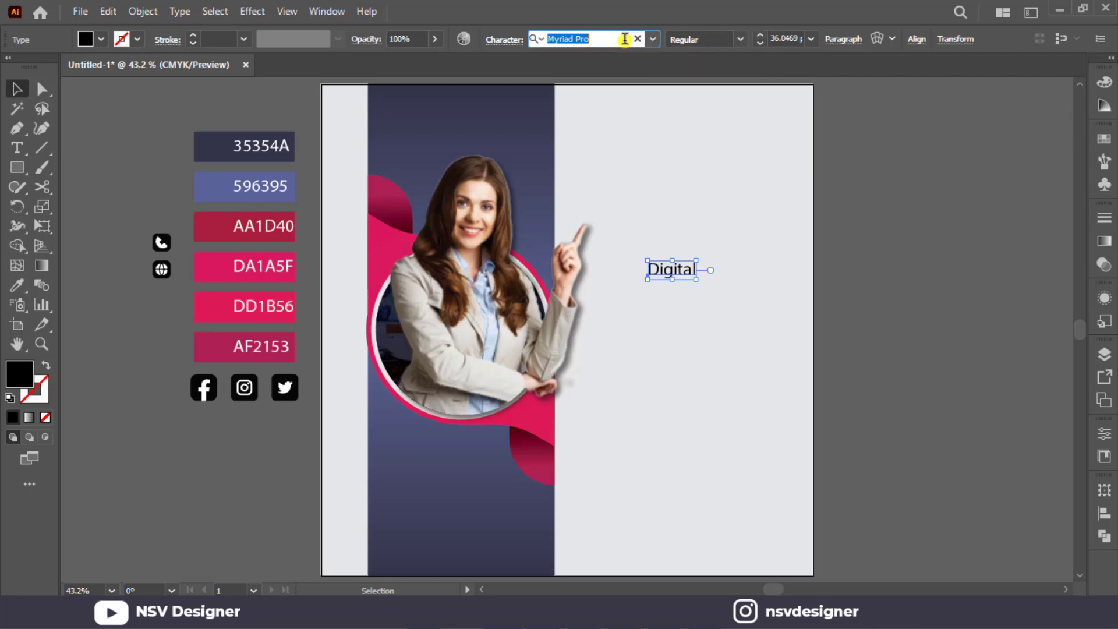
pyautogui.press('BackSpace')
pyautogui.write('mo')
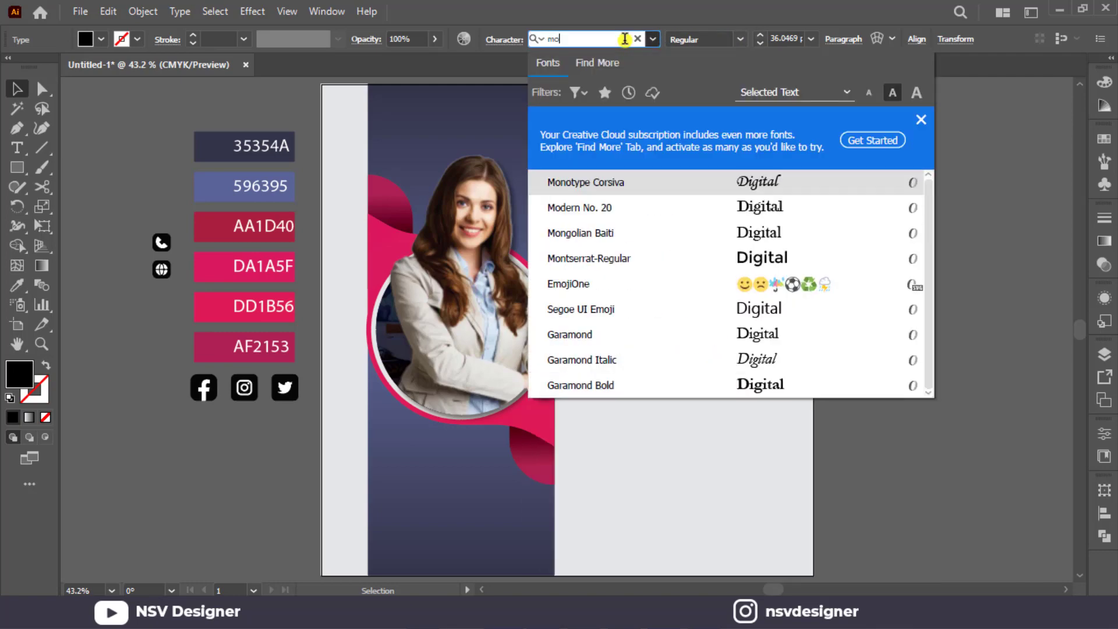
pyautogui.write('n')
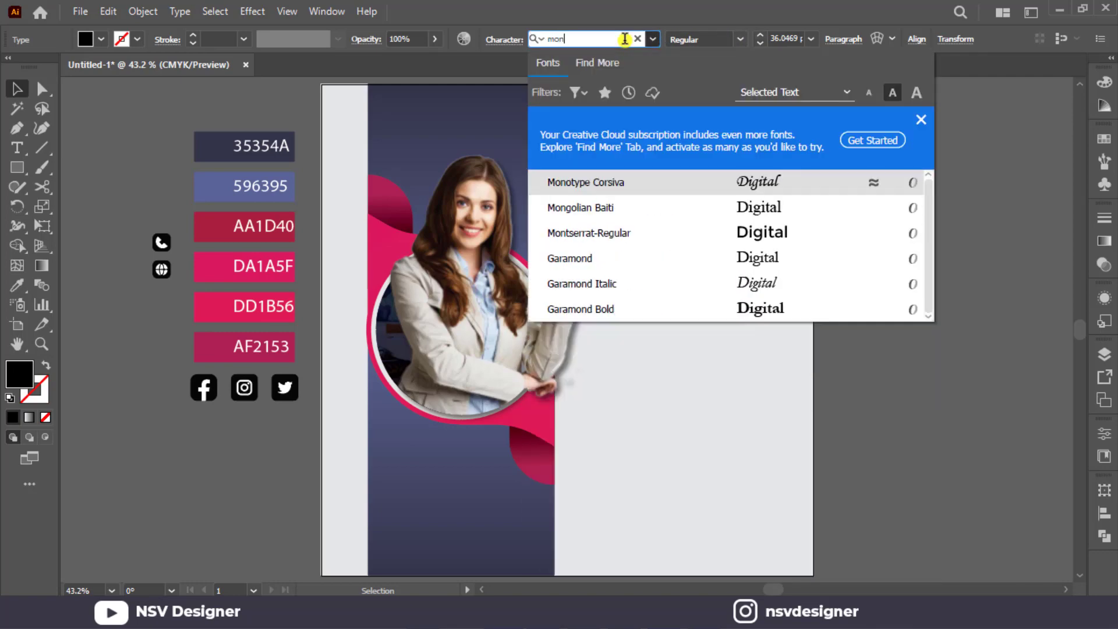
pyautogui.scroll(-1, 624, 41)
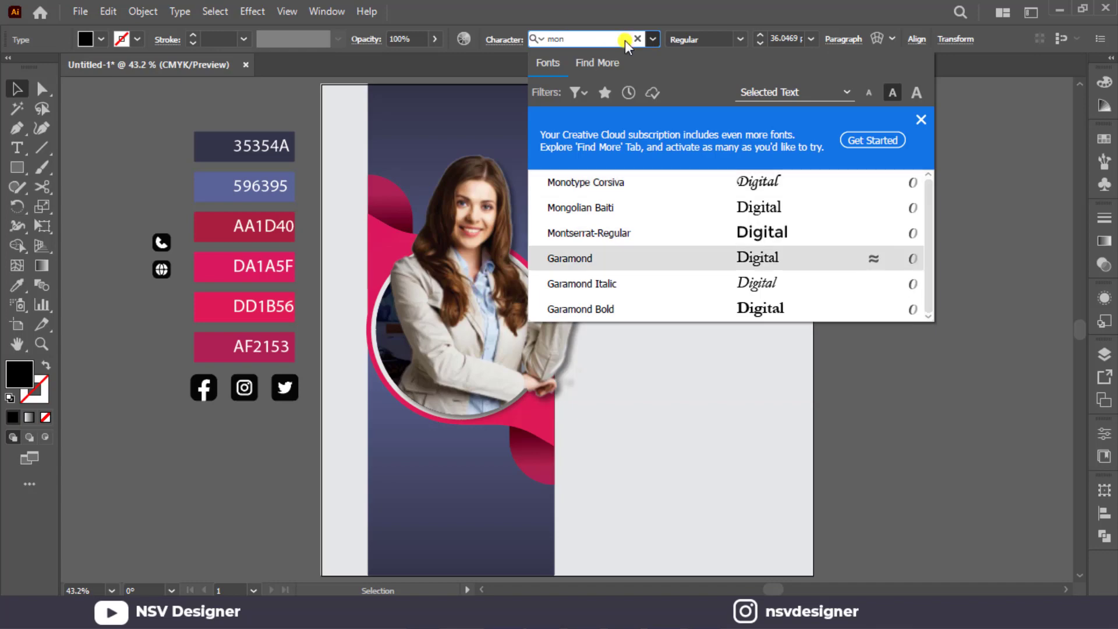
pyautogui.click(715, 240)
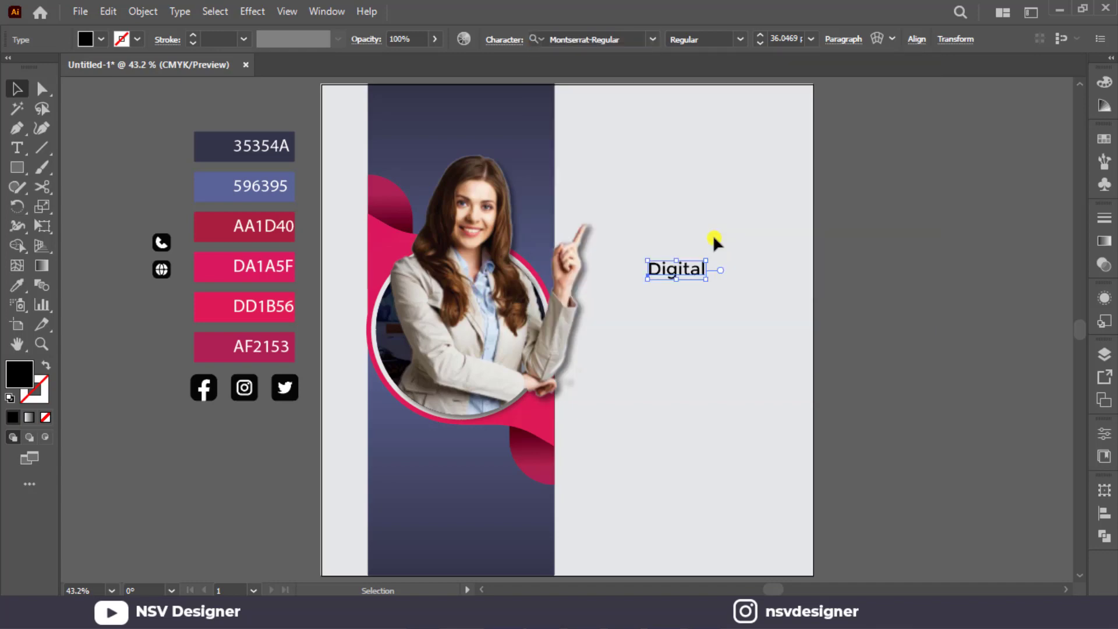
pyautogui.click(736, 42)
pyautogui.click(735, 42)
# Enlarge the Digital text to about 67 pt and place a copy directly beneath it reading "Marketing".
pyautogui.moveTo(707, 282); pyautogui.dragTo(753, 229)
pyautogui.click(805, 292)
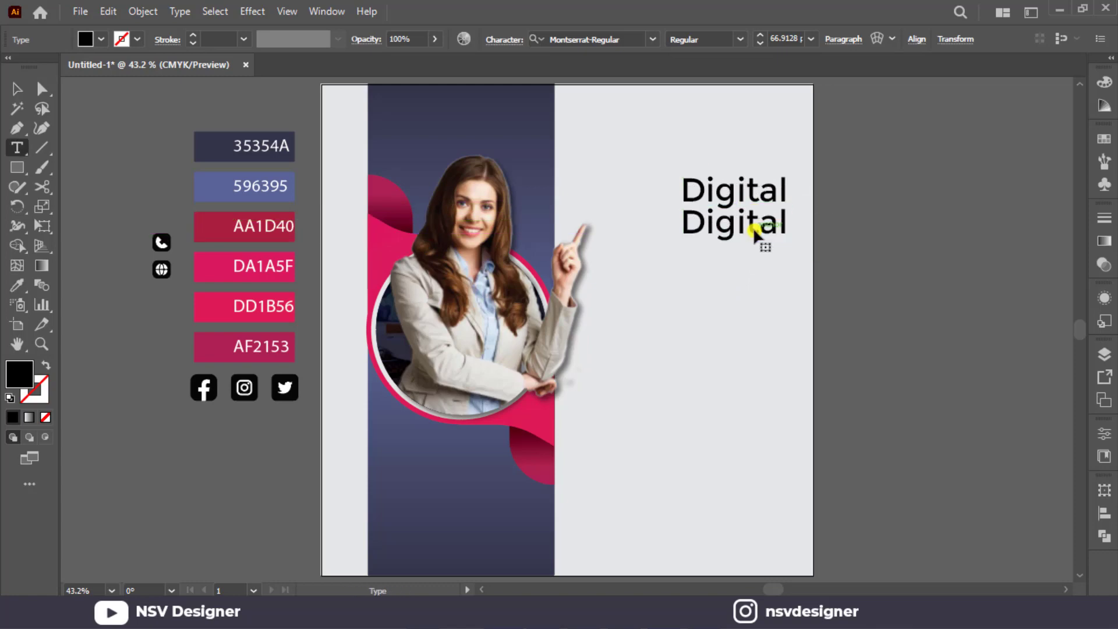
pyautogui.doubleClick(753, 229)
pyautogui.write('Mar')
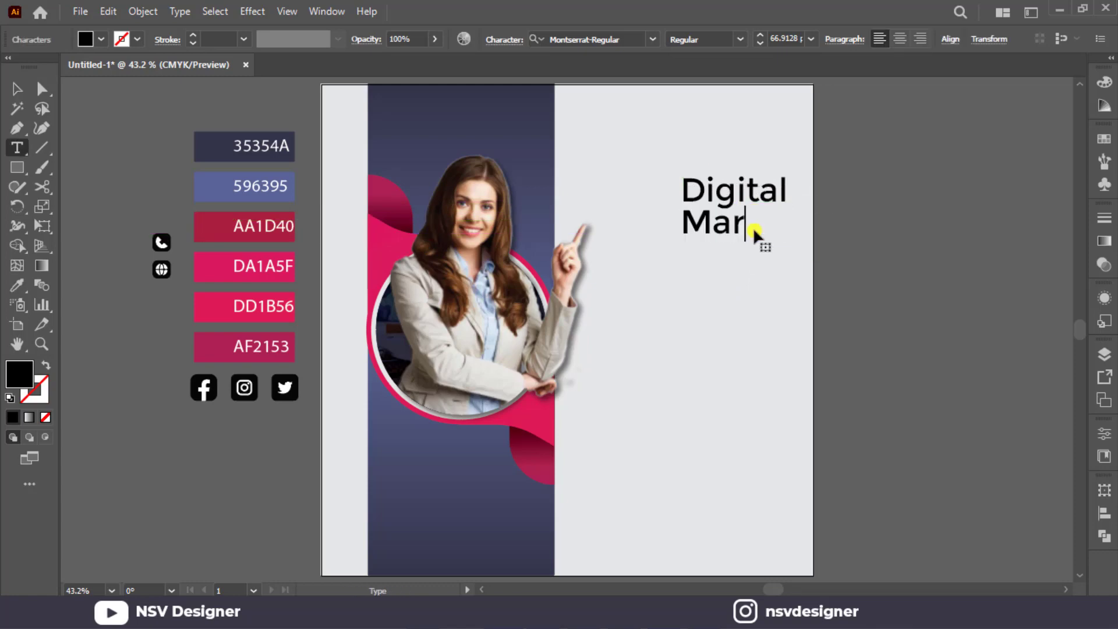
pyautogui.write('keting')
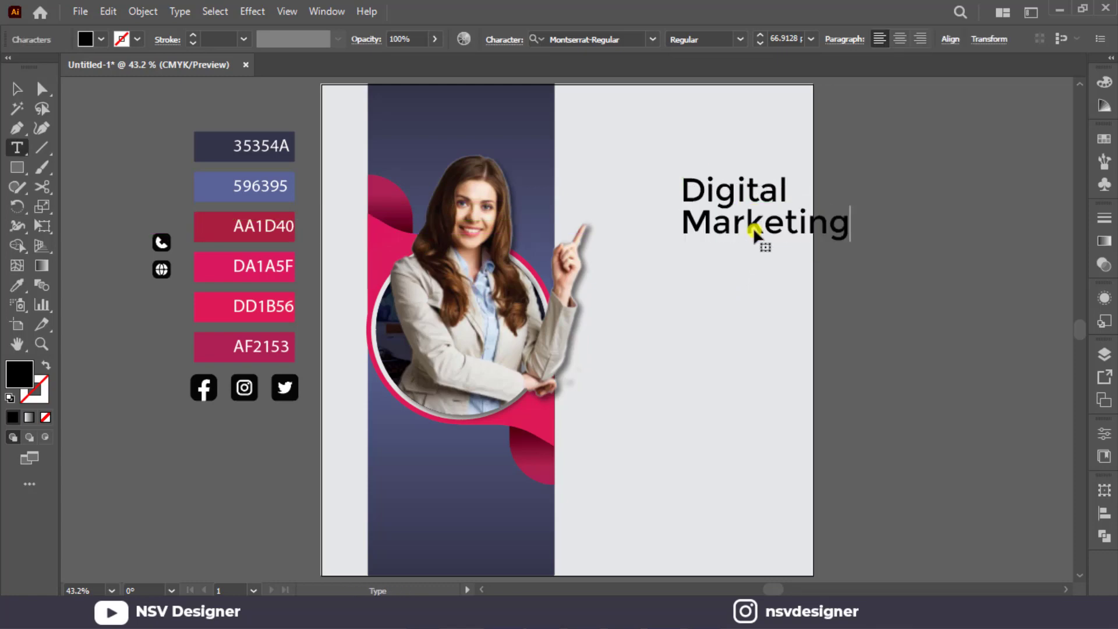
pyautogui.click(17, 89)
pyautogui.click(864, 350)
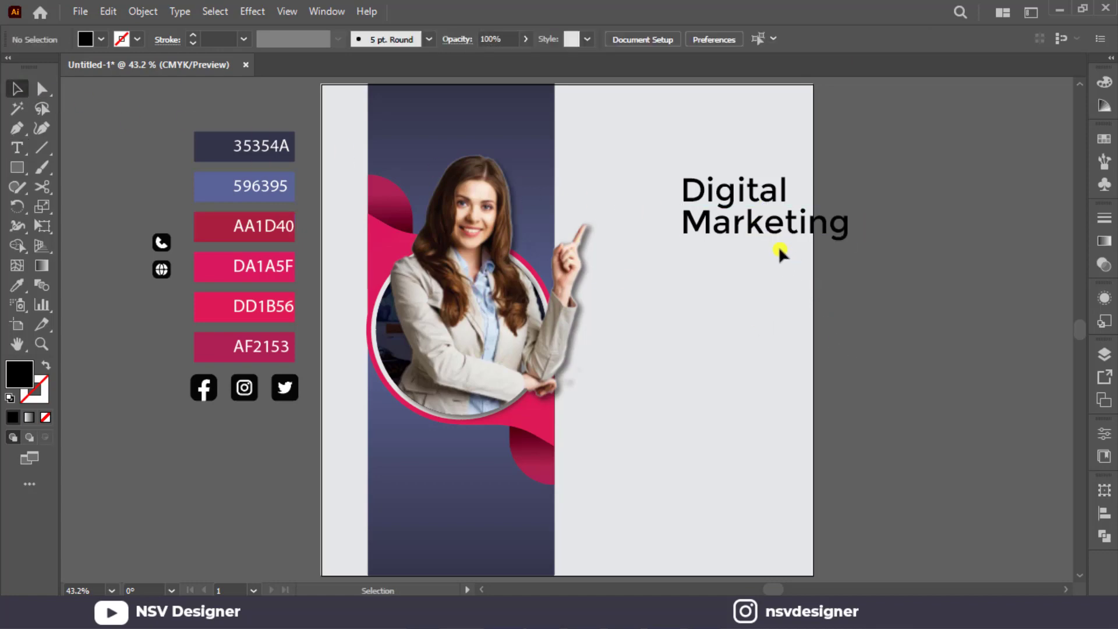
# Duplicate the Marketing line directly below itself and change the copy's text to "Expert".
pyautogui.moveTo(778, 244); pyautogui.dragTo(778, 272)
pyautogui.doubleClick(777, 256)
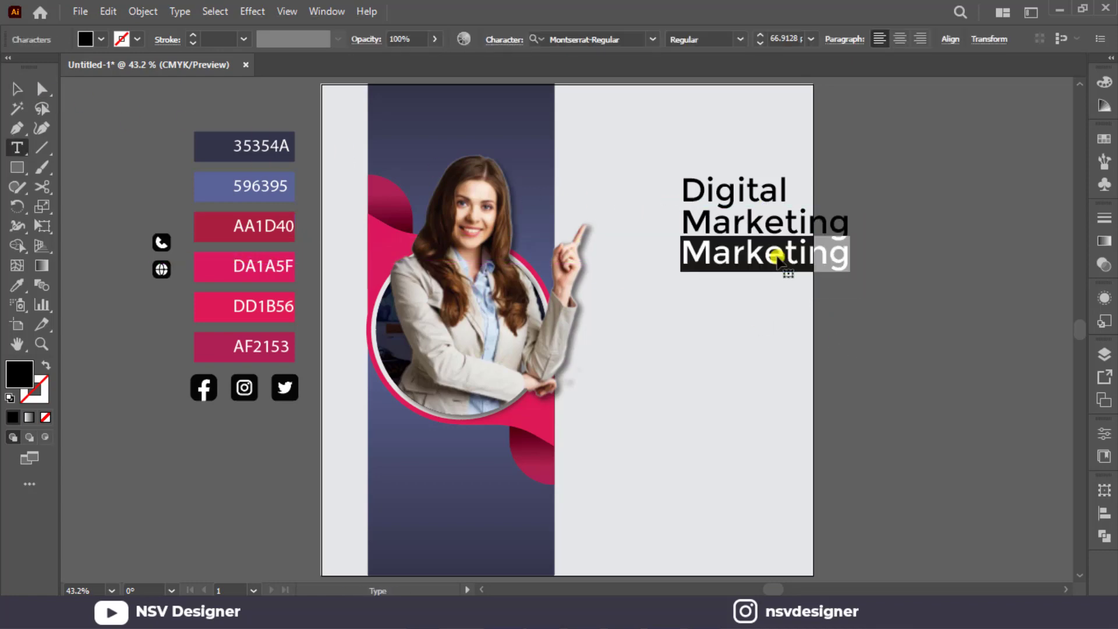
pyautogui.write('Expert')
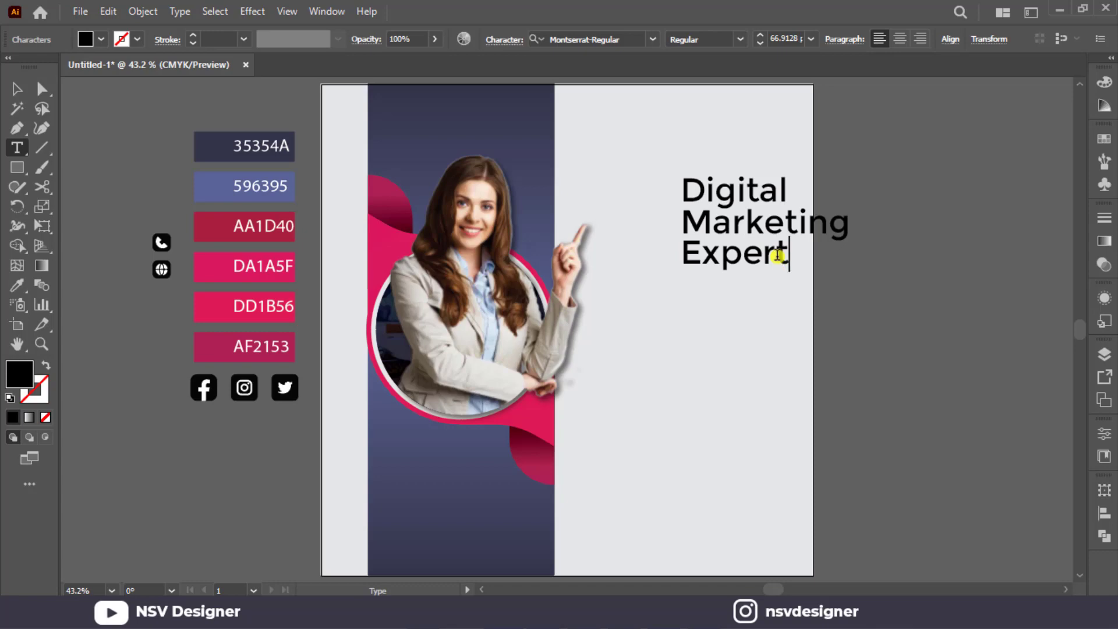
pyautogui.click(17, 88)
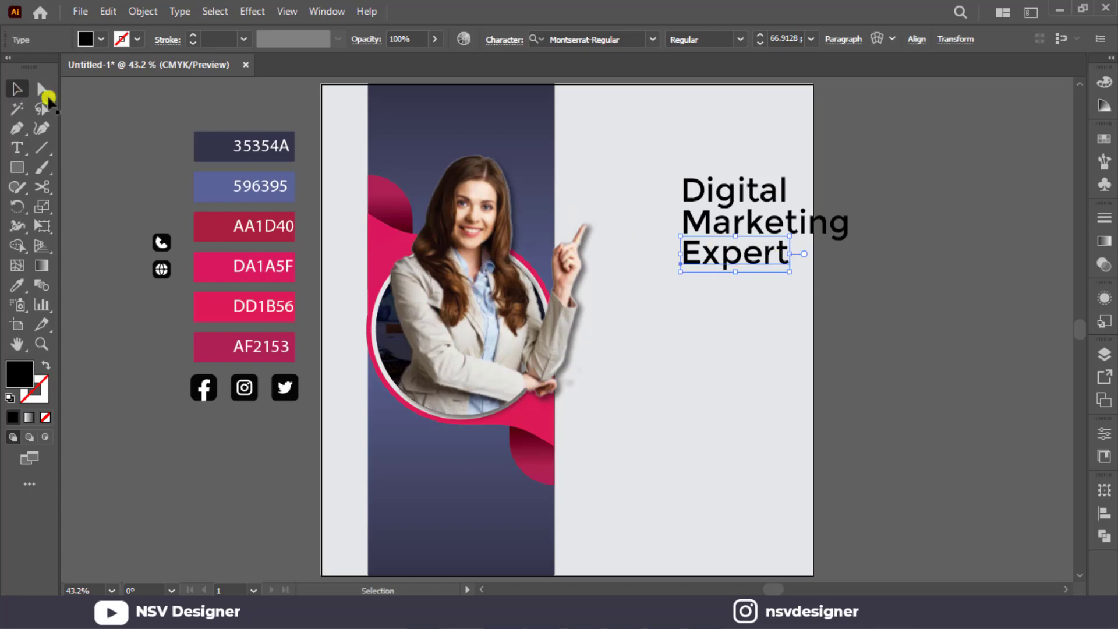
# Align the right edges of the three headline words, then enlarge them to about 88 pt near the artboard's upper right.
pyautogui.moveTo(702, 165); pyautogui.dragTo(748, 307)
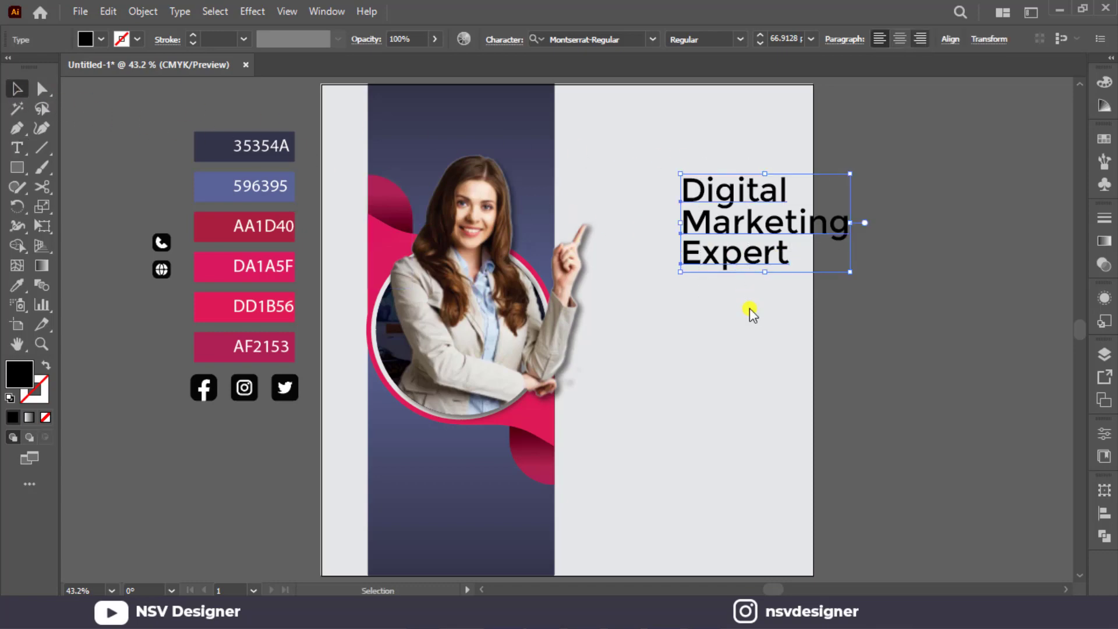
pyautogui.click(953, 41)
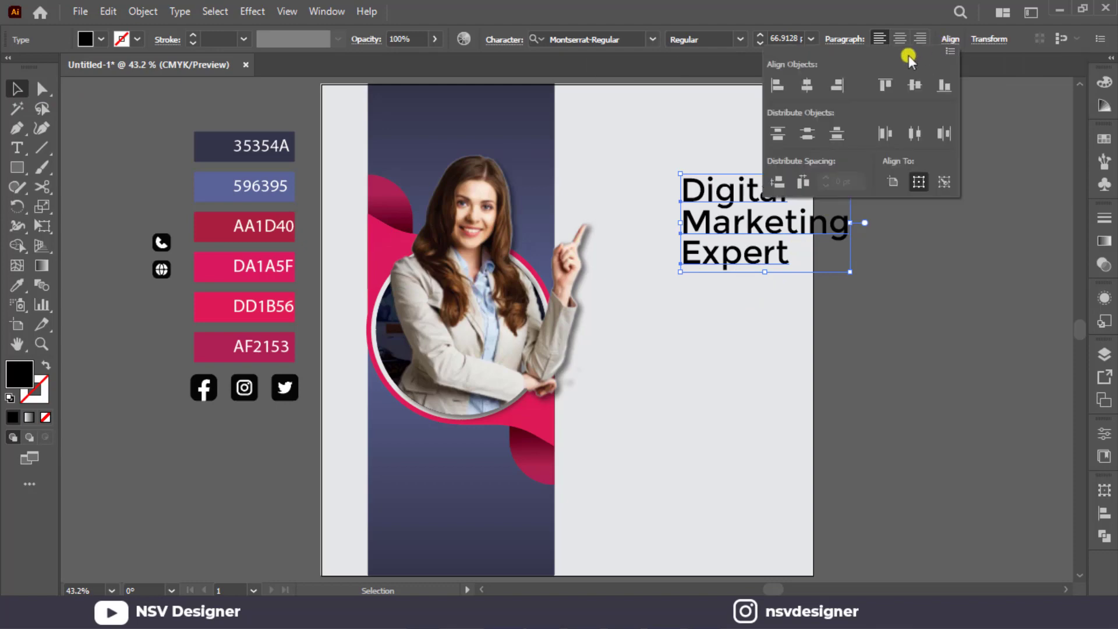
pyautogui.click(839, 87)
pyautogui.moveTo(831, 260); pyautogui.dragTo(784, 255)
pyautogui.click(868, 256)
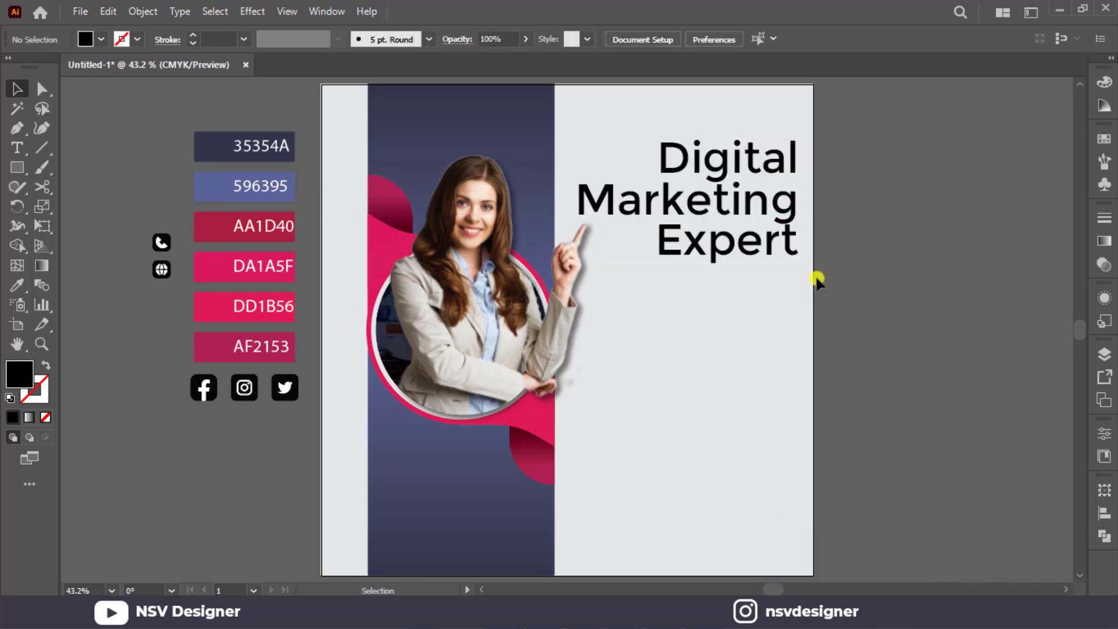
pyautogui.click(803, 257)
pyautogui.click(856, 253)
# Fill the words Digital and Expert with the dark blue of the 35354A swatch.
pyautogui.click(764, 249)
pyautogui.keyDown('shift'); pyautogui.click(766, 178); pyautogui.keyUp('shift')
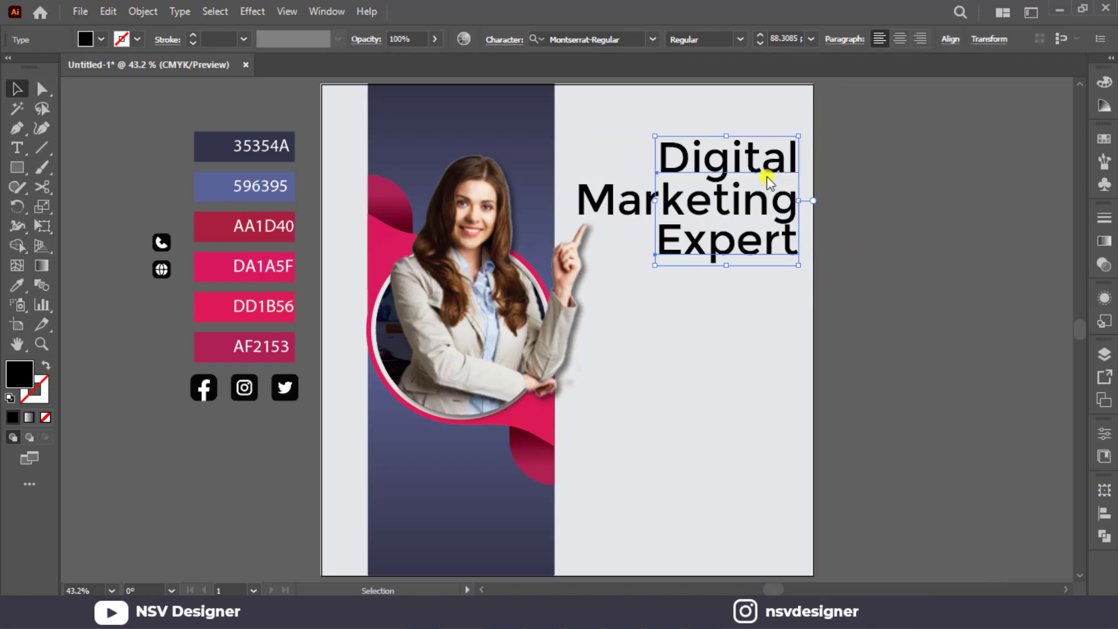
pyautogui.press('i')
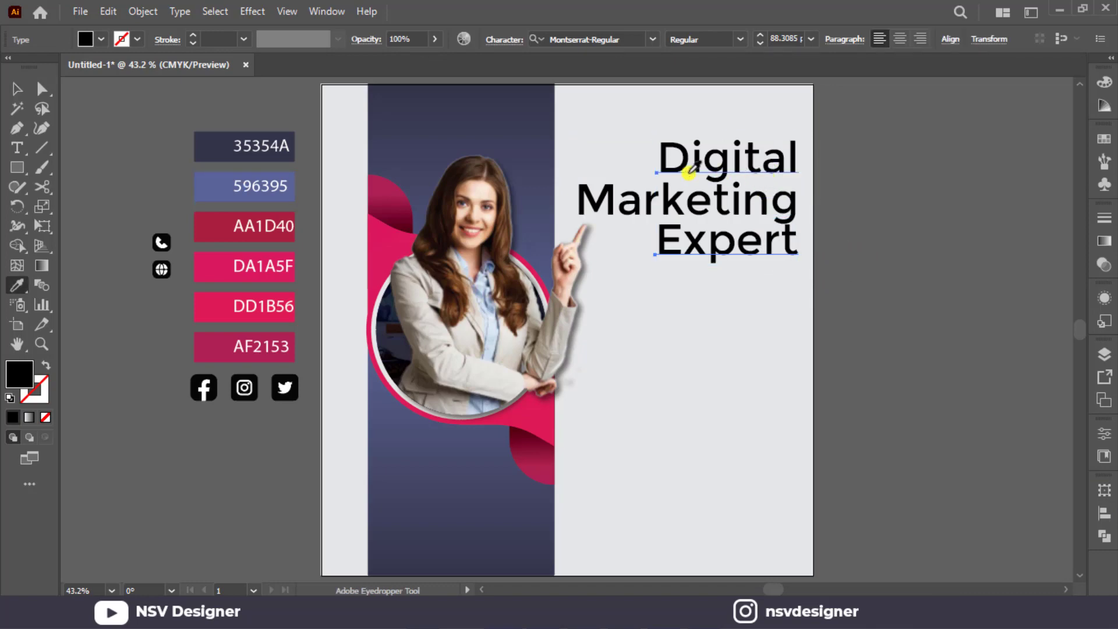
pyautogui.click(220, 151)
pyautogui.press('v')
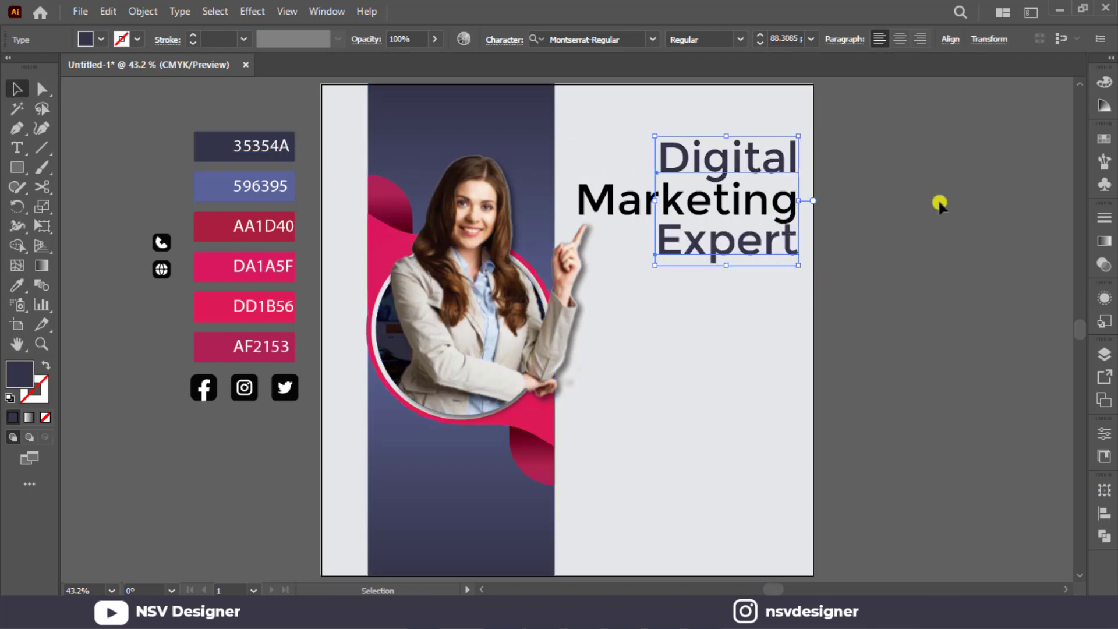
pyautogui.click(939, 202)
pyautogui.click(778, 230)
pyautogui.press('i')
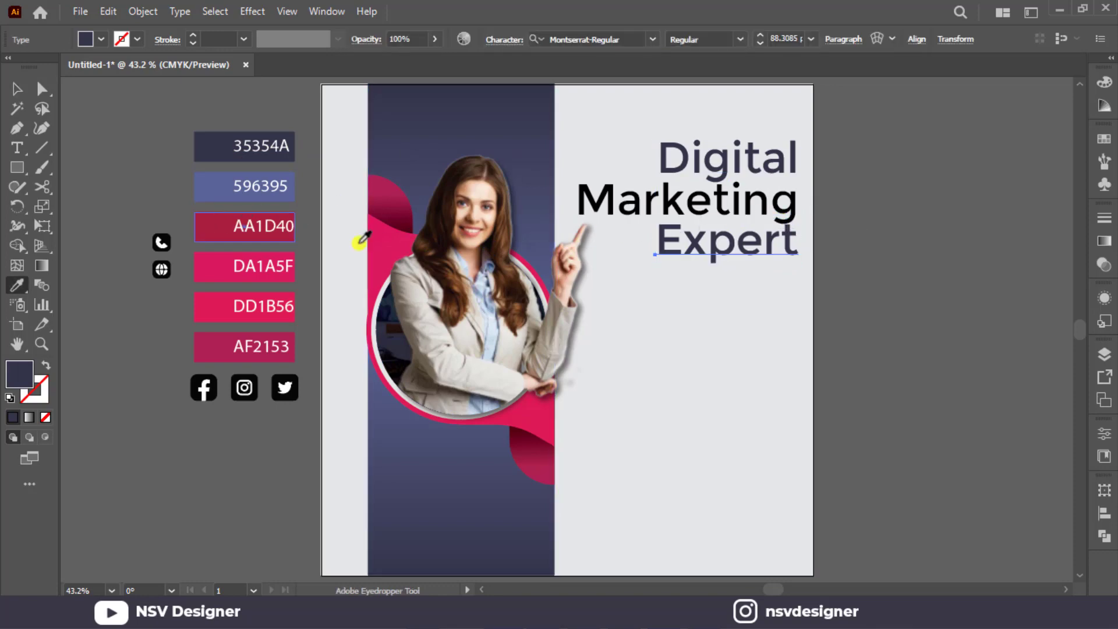
pyautogui.click(220, 230)
pyautogui.press('v')
pyautogui.click(902, 310)
pyautogui.click(787, 247)
pyautogui.press('i')
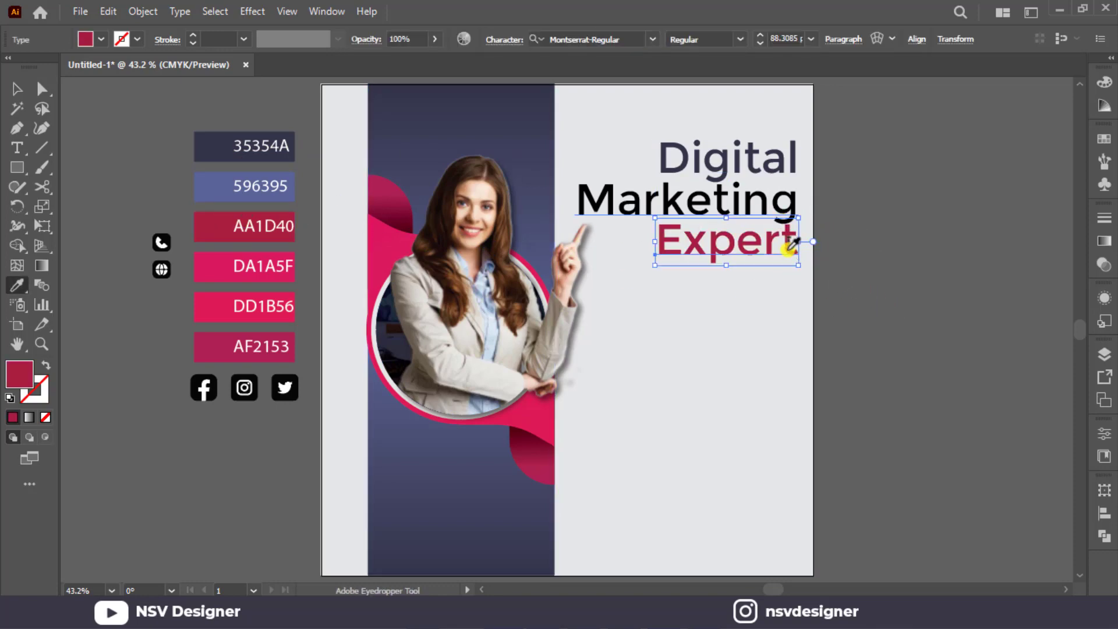
pyautogui.click(281, 145)
pyautogui.press('v')
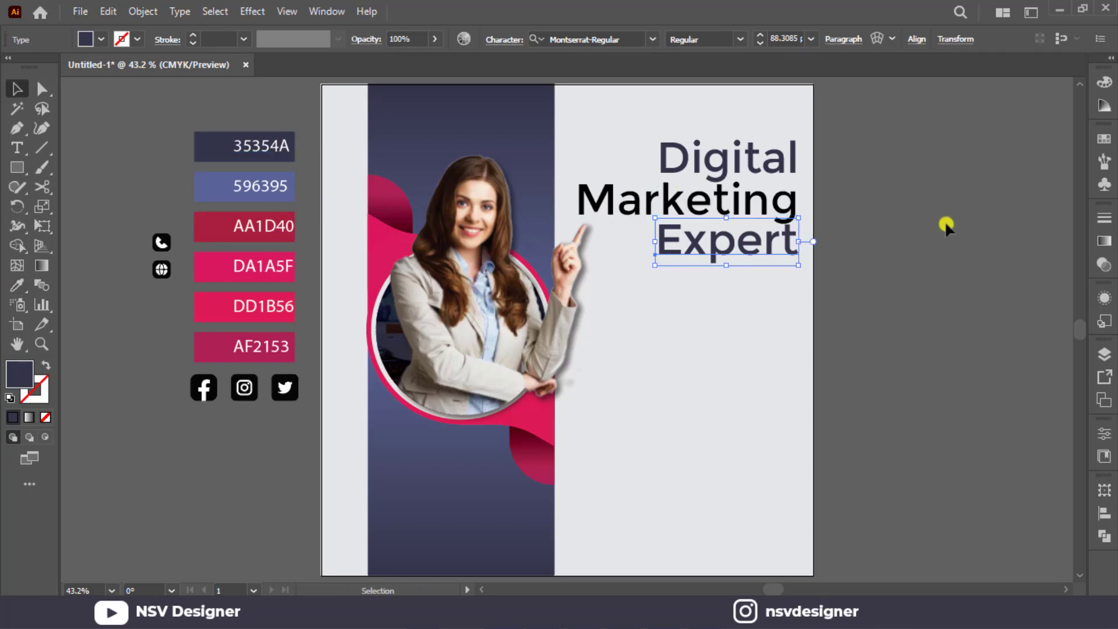
pyautogui.click(945, 223)
# Fill the word Marketing with the red of the AA1D40 swatch.
pyautogui.click(784, 200)
pyautogui.press('i')
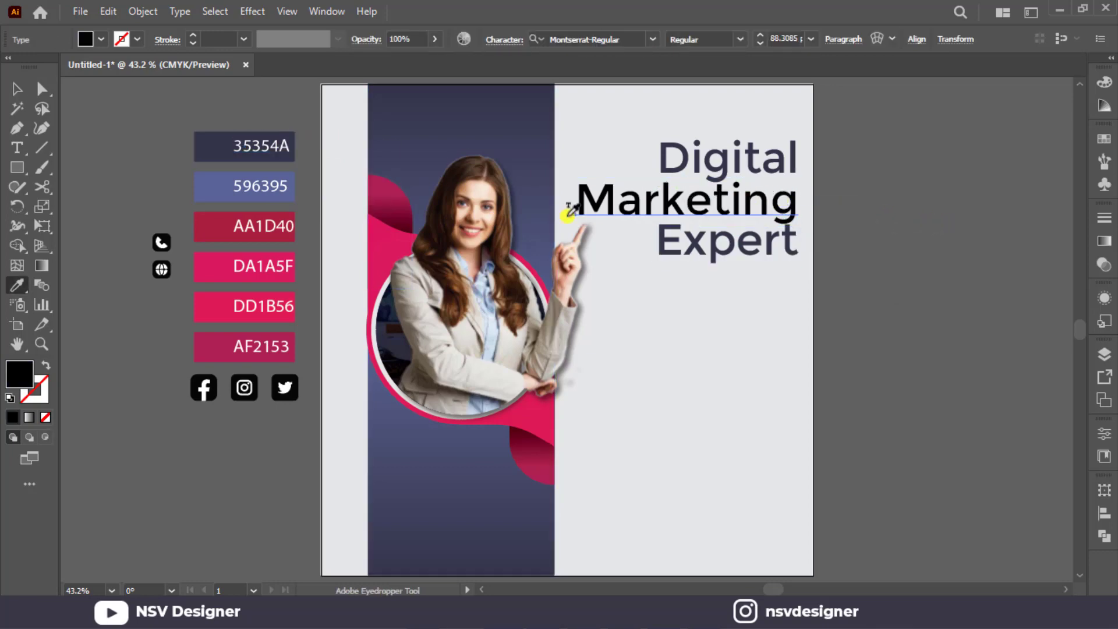
pyautogui.click(210, 236)
pyautogui.press('v')
pyautogui.click(752, 280)
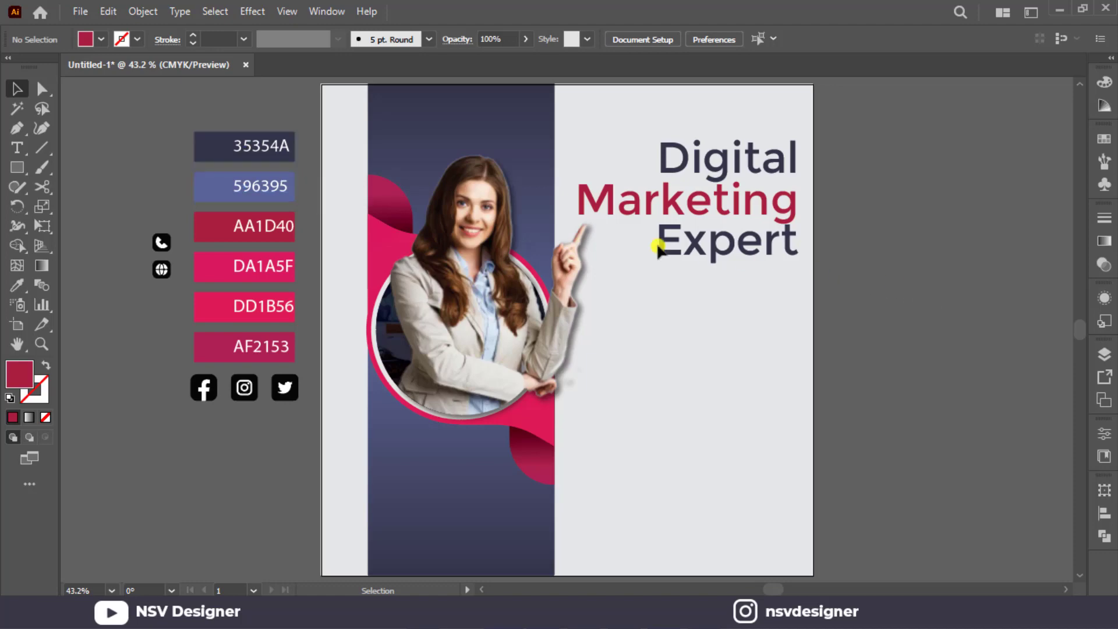
# Draw a horizontal line beneath the word Expert, running leftward from the headline's right edge to below the start of Marketing.
pyautogui.click(43, 149)
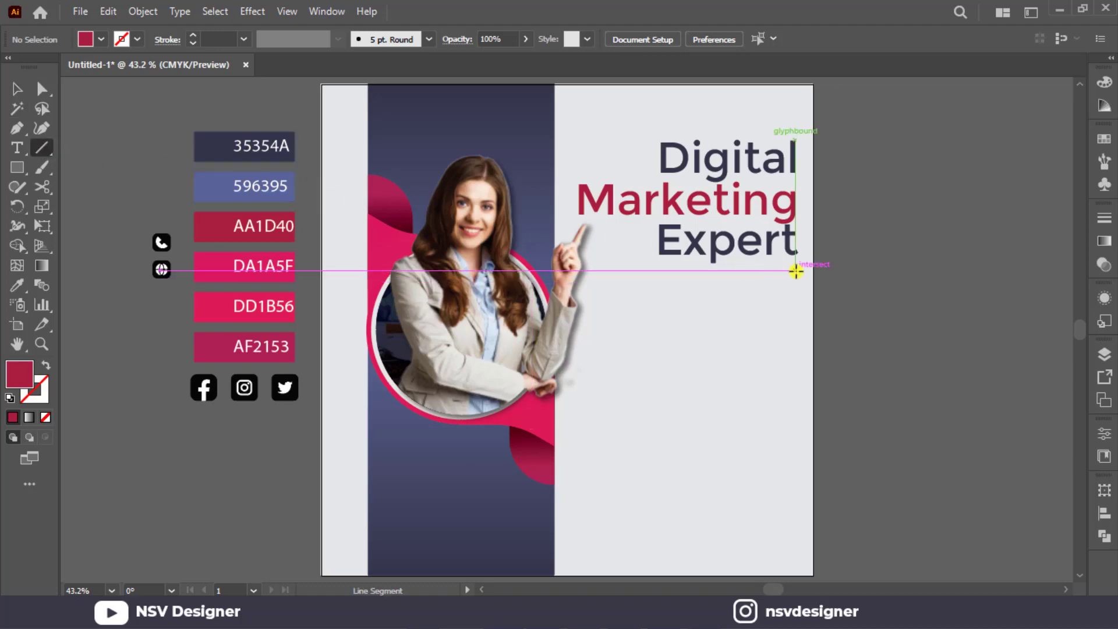
pyautogui.moveTo(795, 270); pyautogui.dragTo(609, 269)
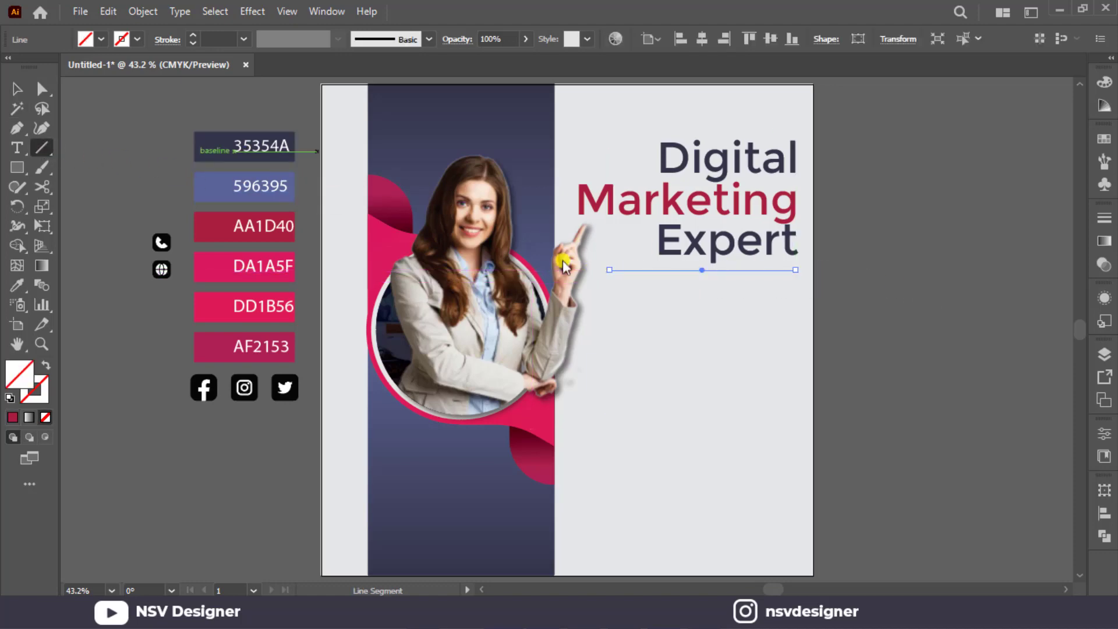
pyautogui.press('v')
pyautogui.click(18, 90)
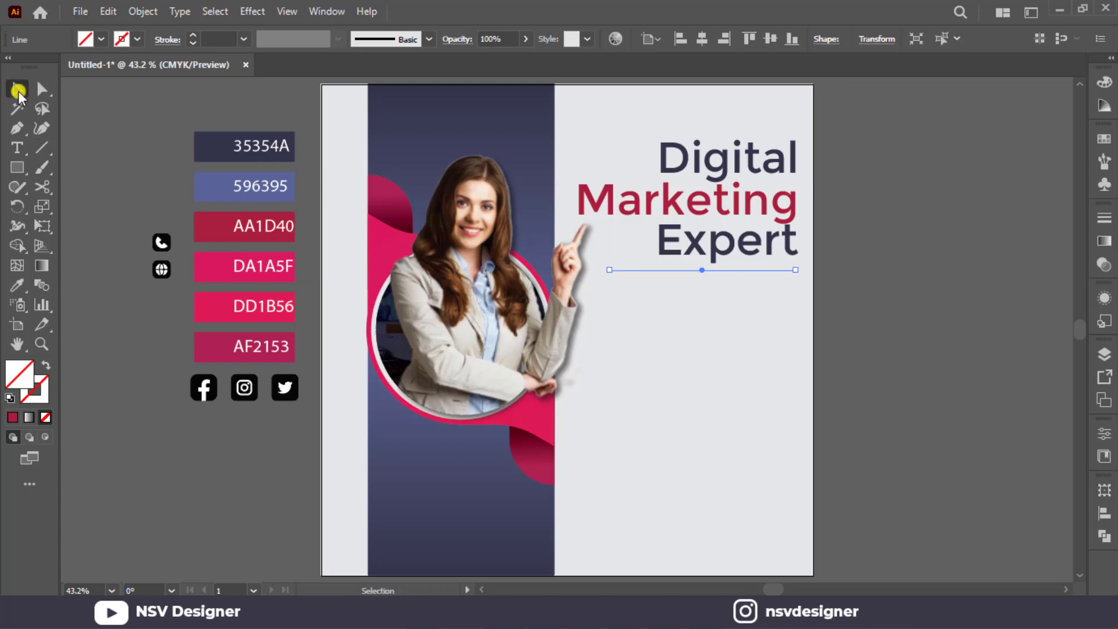
# Give the line under the headline a 7 pt stroke in the AA1D40 red, with no fill.
pyautogui.press('i')
pyautogui.click(210, 225)
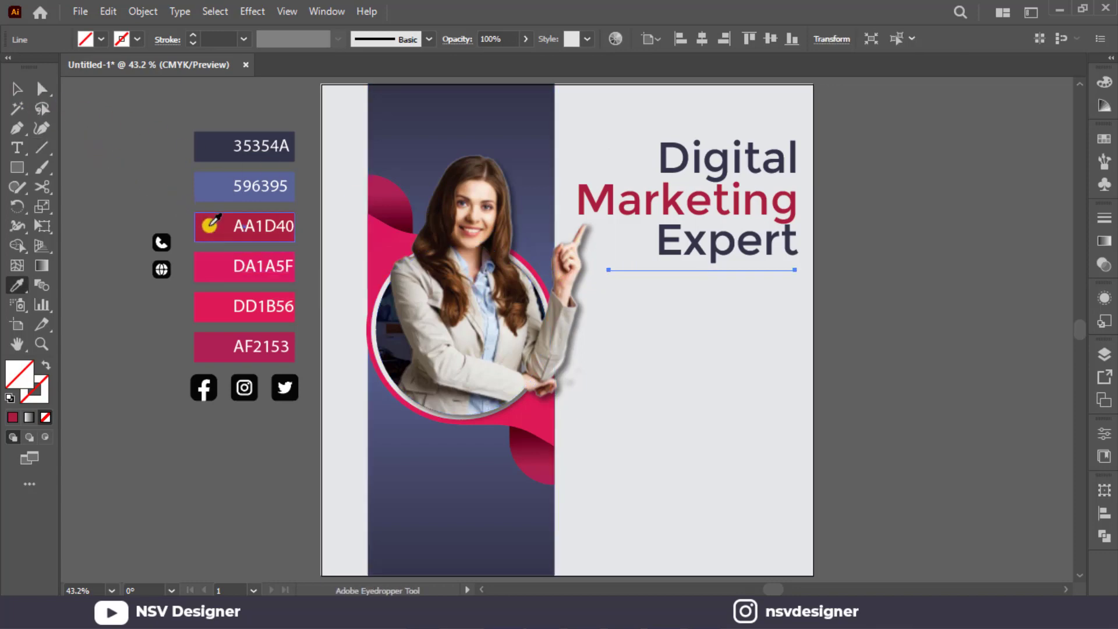
pyautogui.click(46, 365)
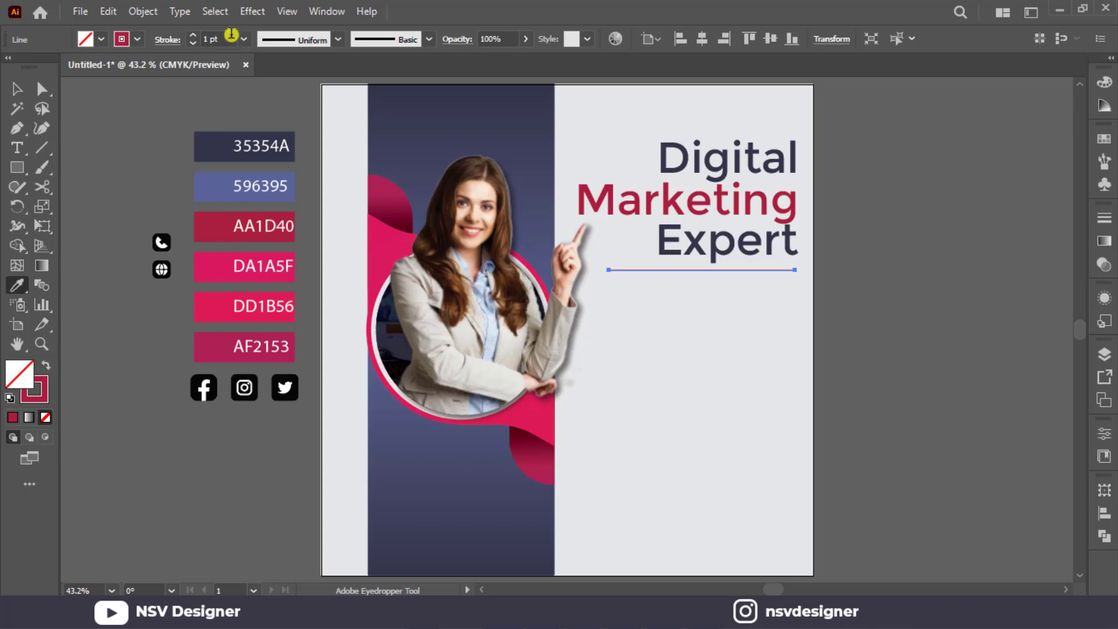
pyautogui.scroll(6, 231, 37)
pyautogui.press('v')
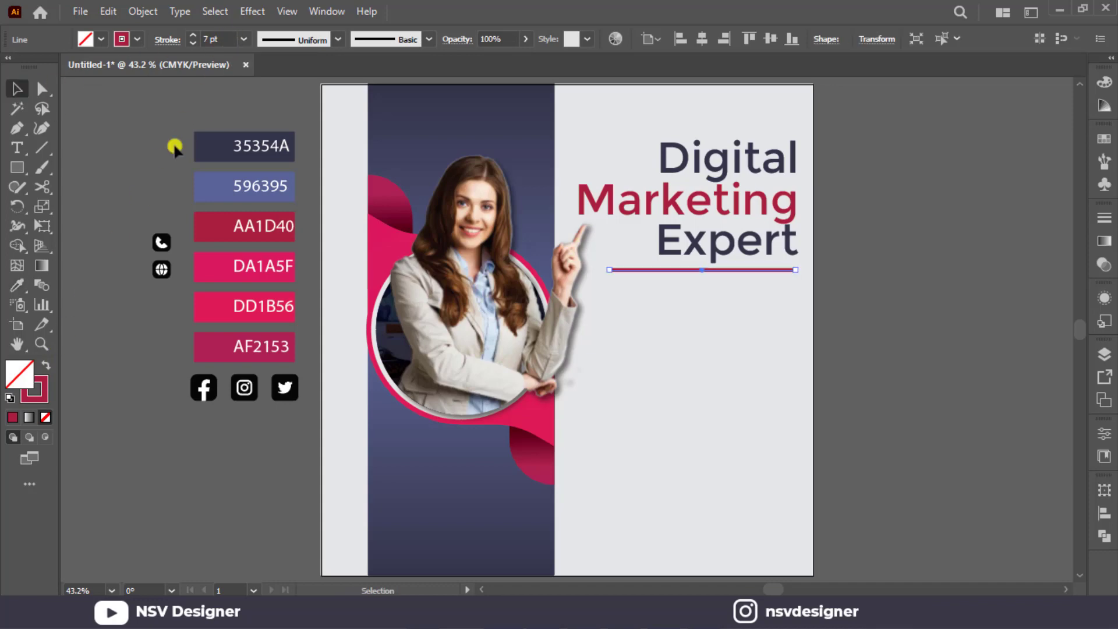
pyautogui.click(996, 417)
# Try a width profile tapered at both ends on the red line beneath the headline.
pyautogui.click(728, 269)
pyautogui.click(337, 40)
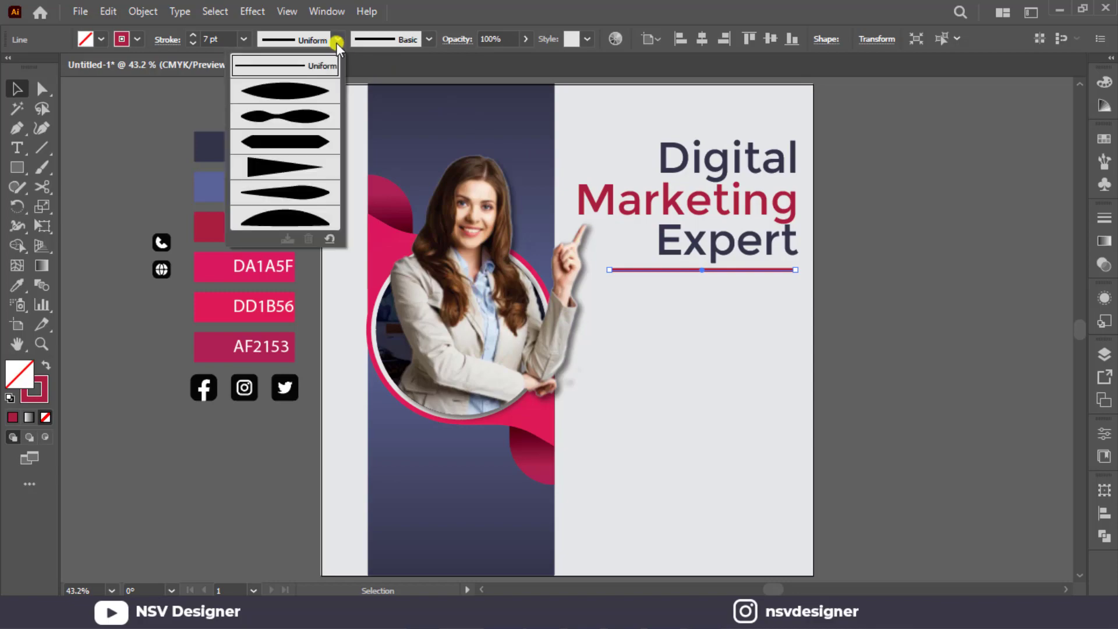
pyautogui.click(307, 97)
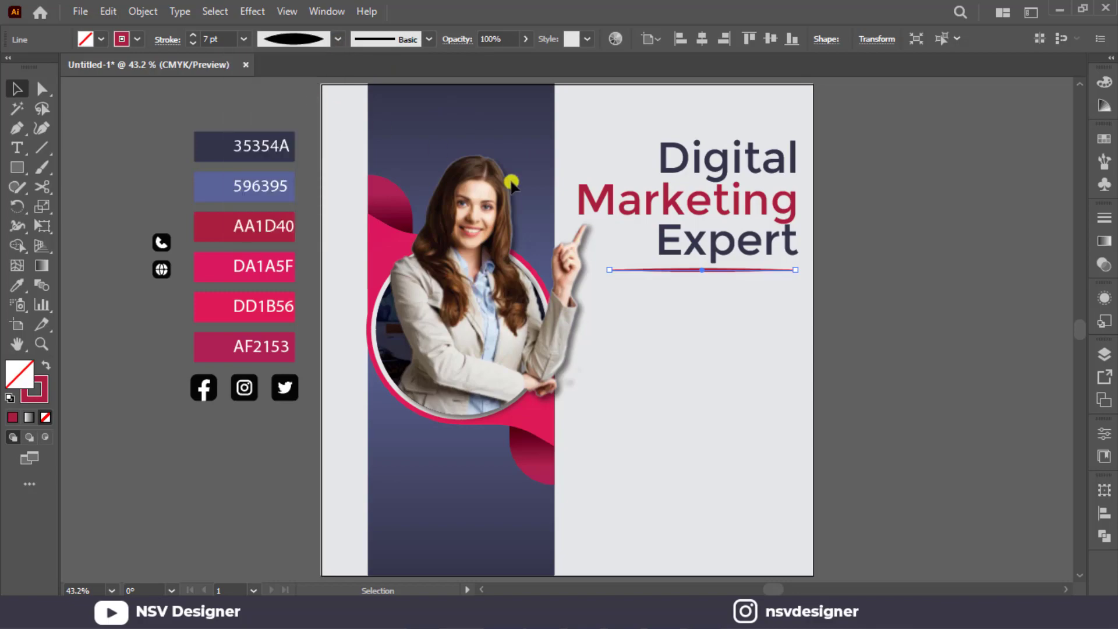
pyautogui.click(994, 379)
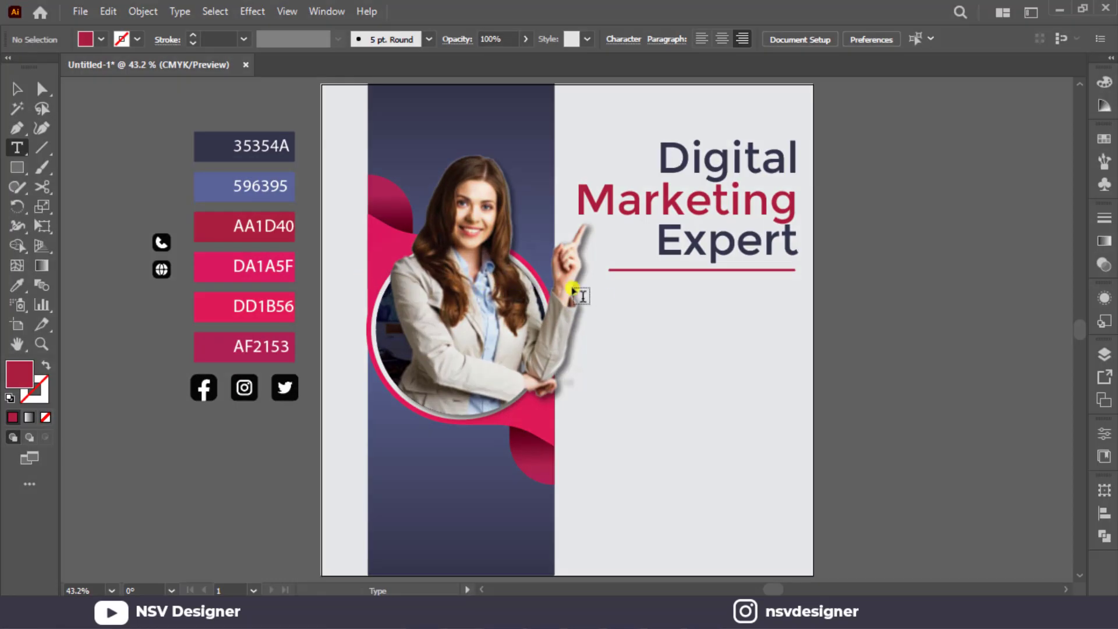
pyautogui.moveTo(586, 289); pyautogui.dragTo(798, 357)
pyautogui.press('Delete')
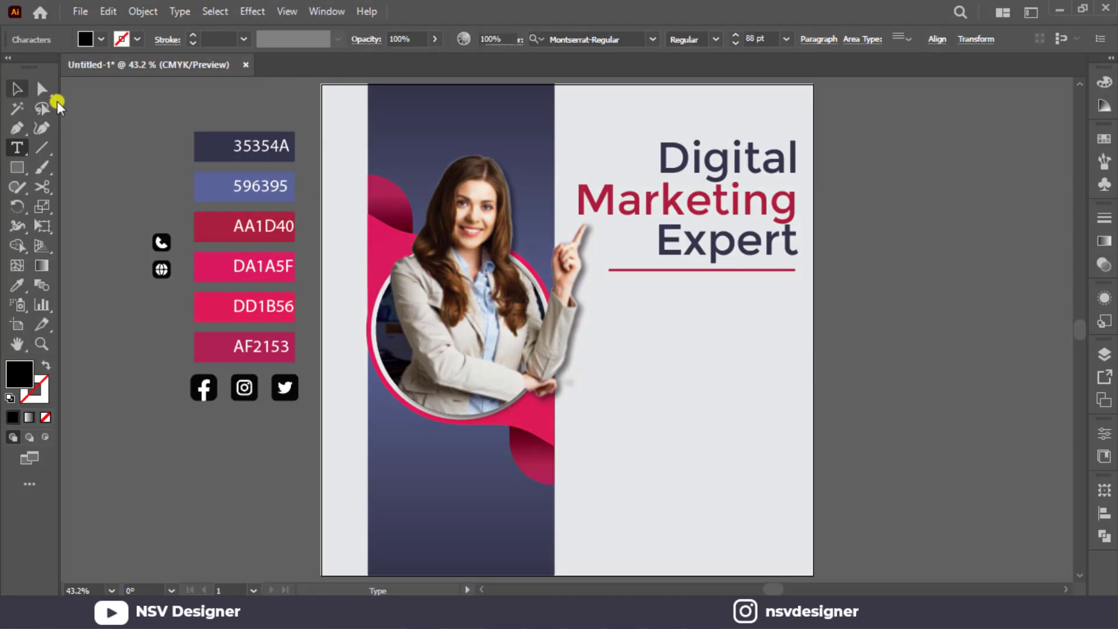
pyautogui.click(16, 89)
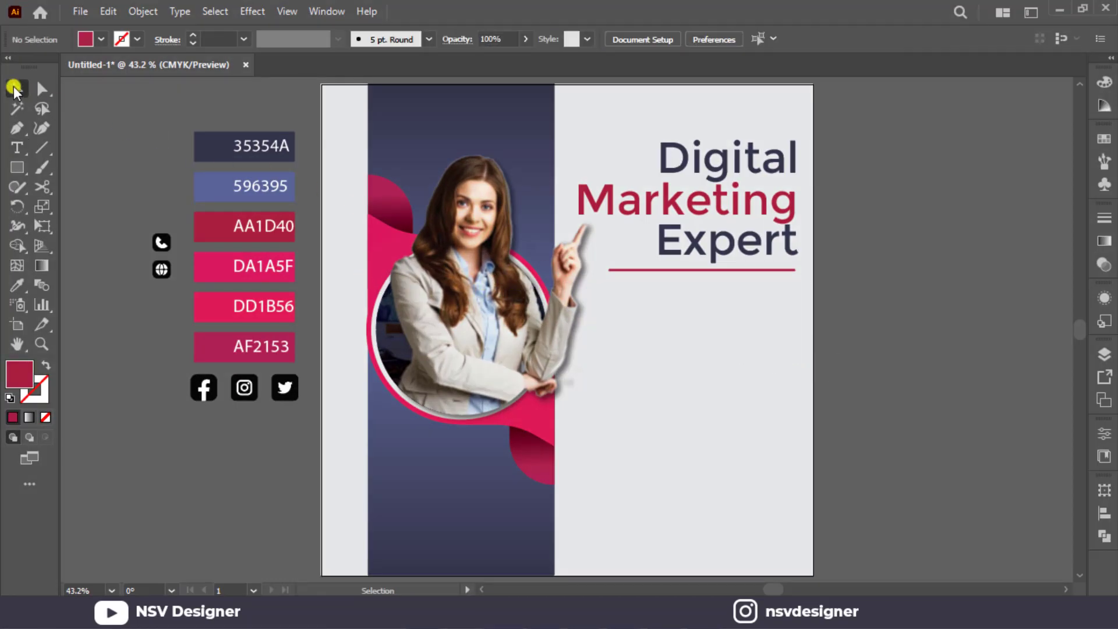
# Set the type size to 18 pt on a temporary placeholder text in the empty area, and delete that text.
pyautogui.press('t')
pyautogui.click(752, 373)
pyautogui.click(581, 39)
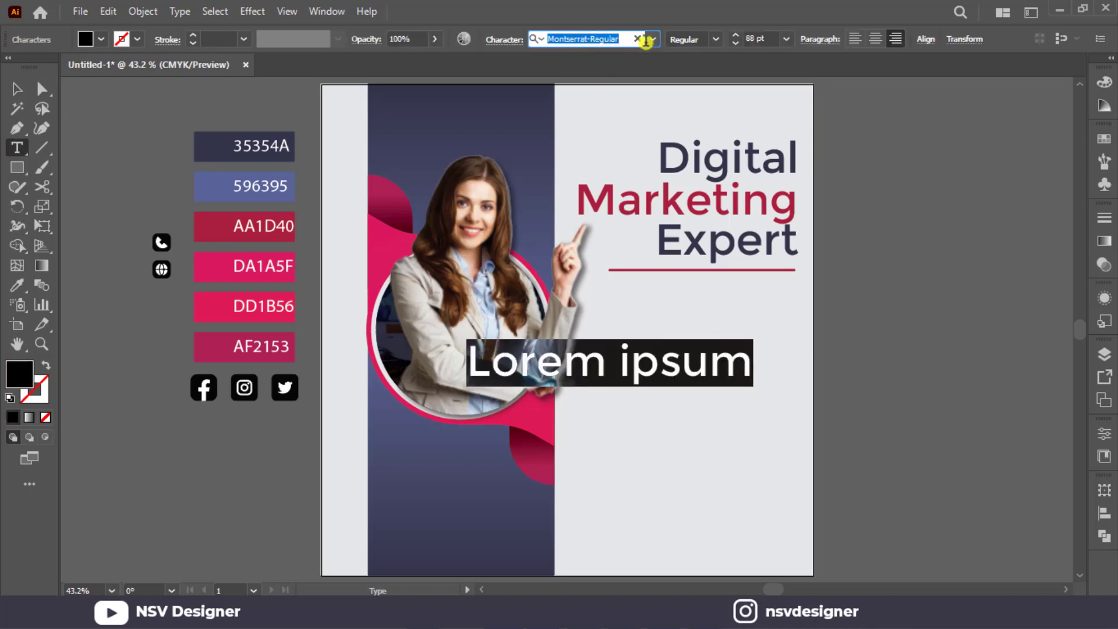
pyautogui.click(785, 42)
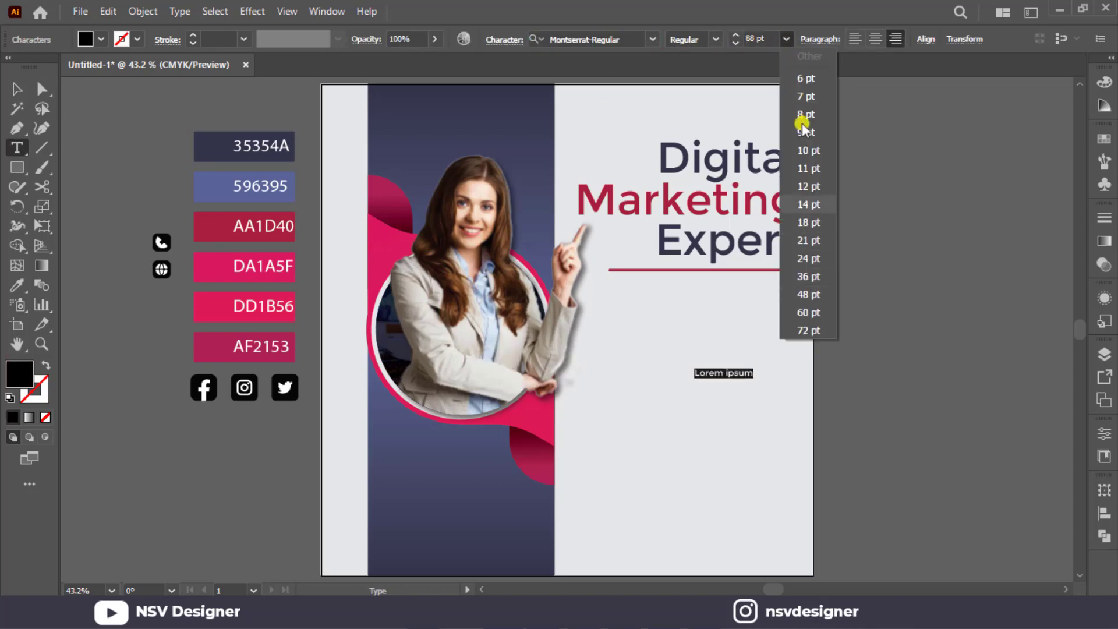
pyautogui.click(820, 220)
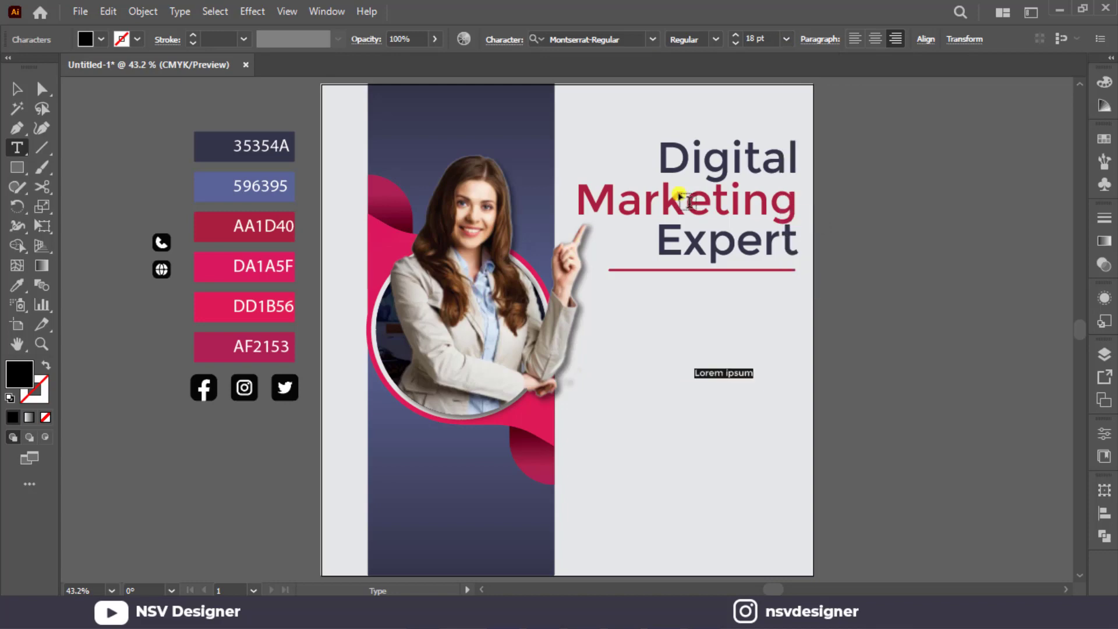
pyautogui.click(17, 88)
pyautogui.click(789, 349)
pyautogui.moveTo(790, 344); pyautogui.dragTo(727, 431)
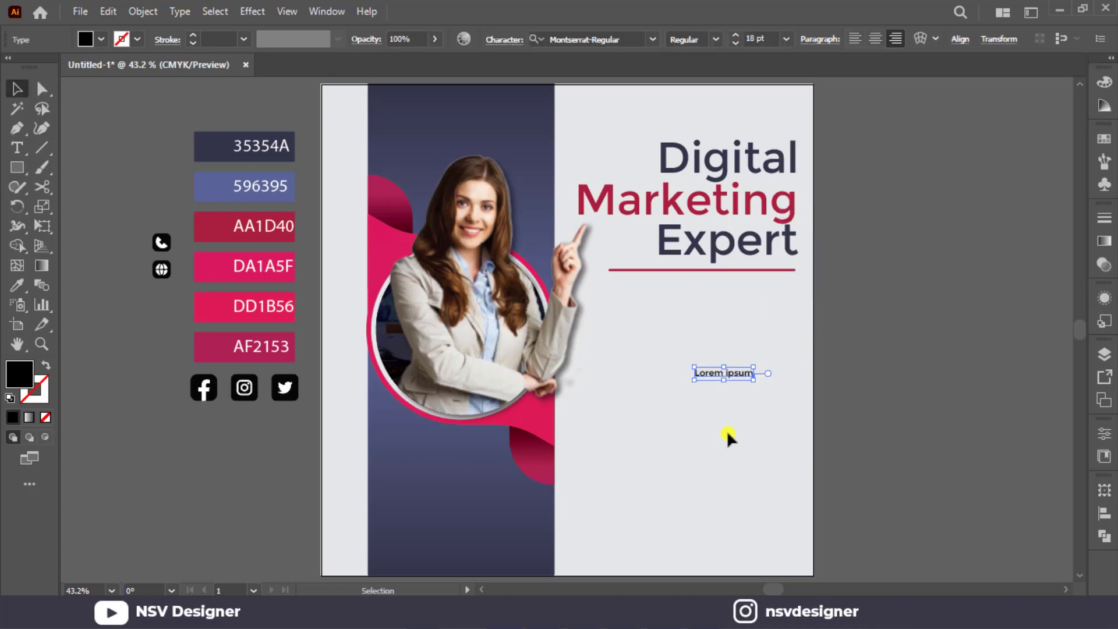
pyautogui.press('Delete')
# Add a right-aligned Lorem ipsum paragraph beneath the red line, ending at the headline's right edge, and move it slightly closer to the line.
pyautogui.click(18, 150)
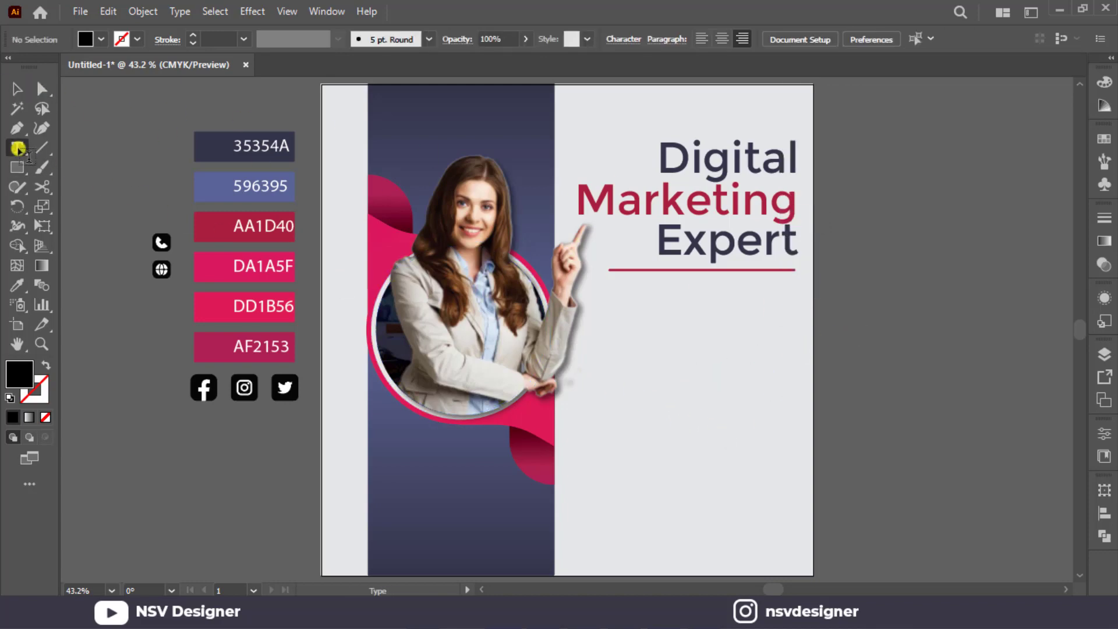
pyautogui.moveTo(593, 293); pyautogui.dragTo(795, 367)
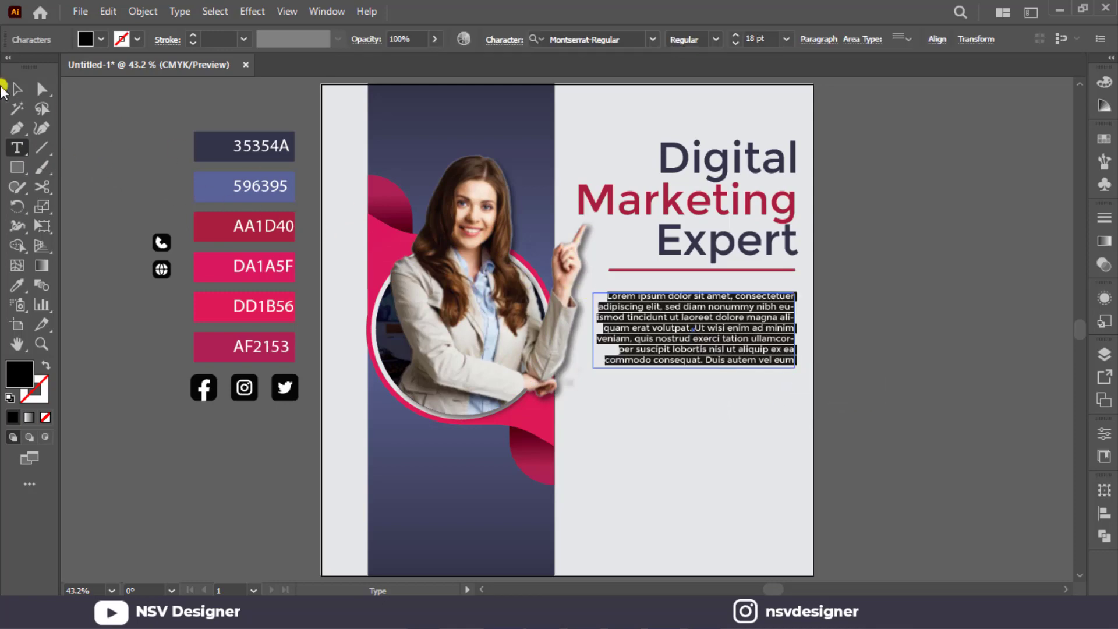
pyautogui.click(16, 89)
pyautogui.click(702, 391)
pyautogui.moveTo(727, 341); pyautogui.dragTo(729, 334)
pyautogui.click(873, 355)
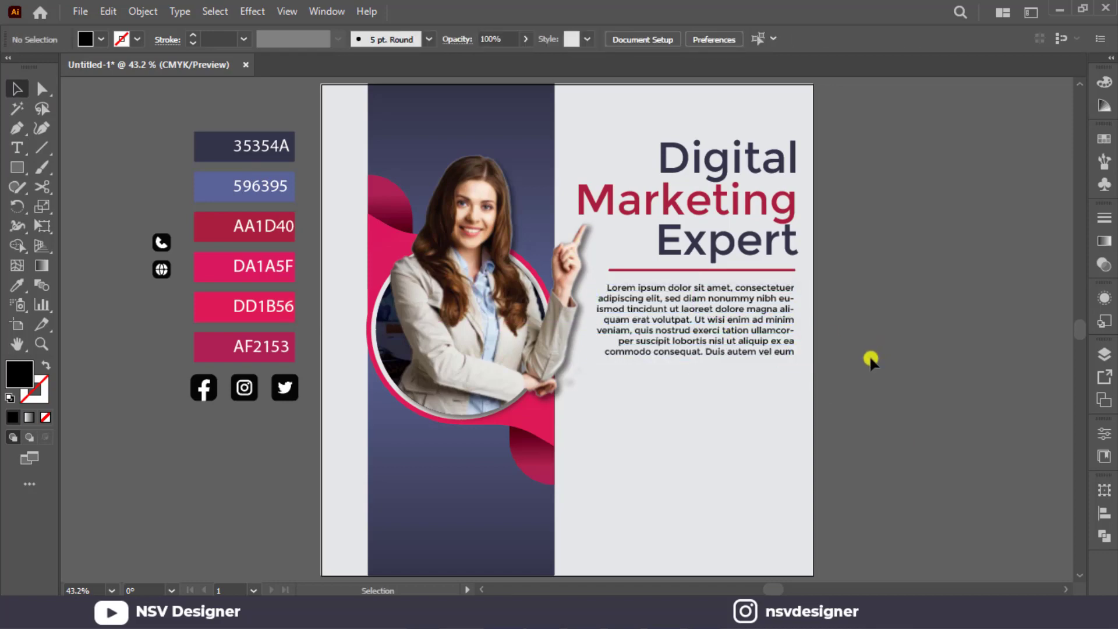
# Draw a wide button rectangle beneath the paragraph and fill it with the pink sampled from the accent shape behind the woman.
pyautogui.click(32, 173)
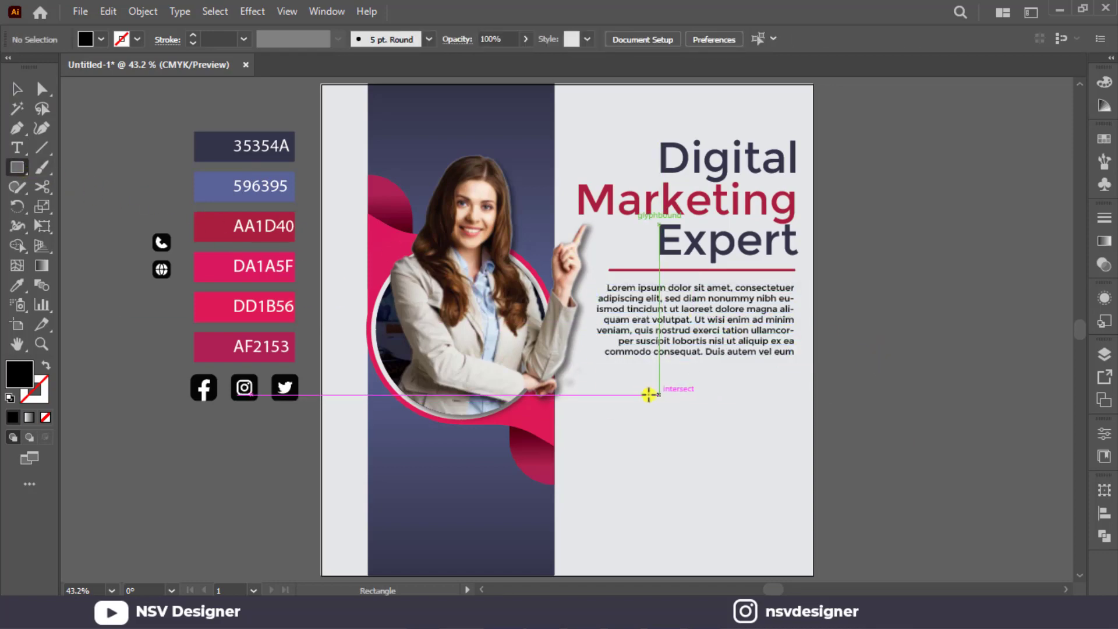
pyautogui.moveTo(655, 396); pyautogui.dragTo(785, 427)
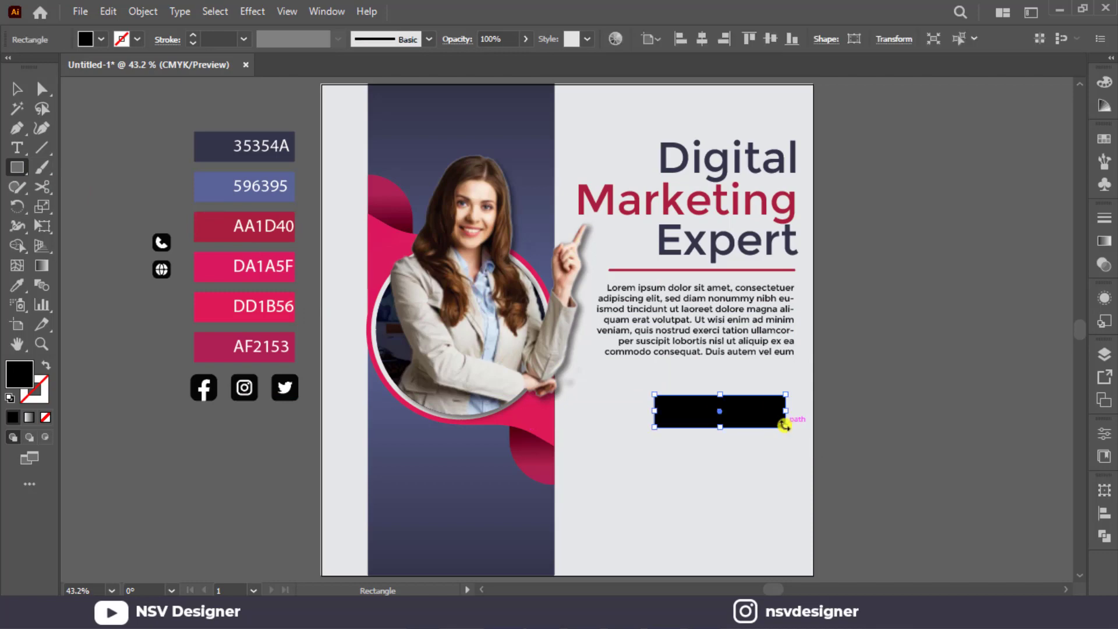
pyautogui.press('i')
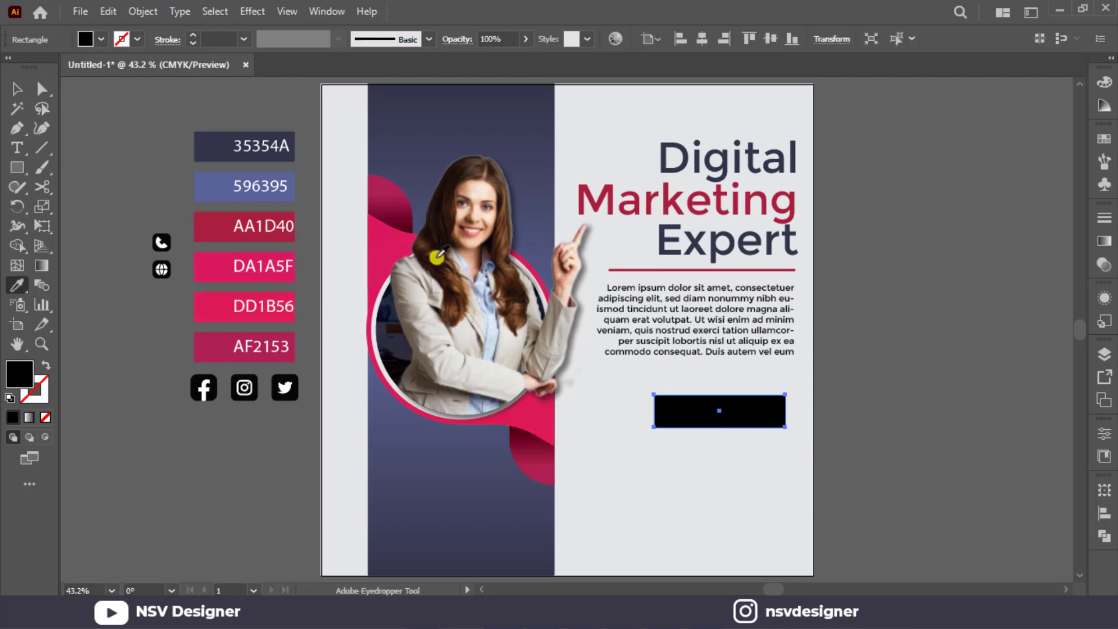
pyautogui.click(379, 230)
pyautogui.click(17, 94)
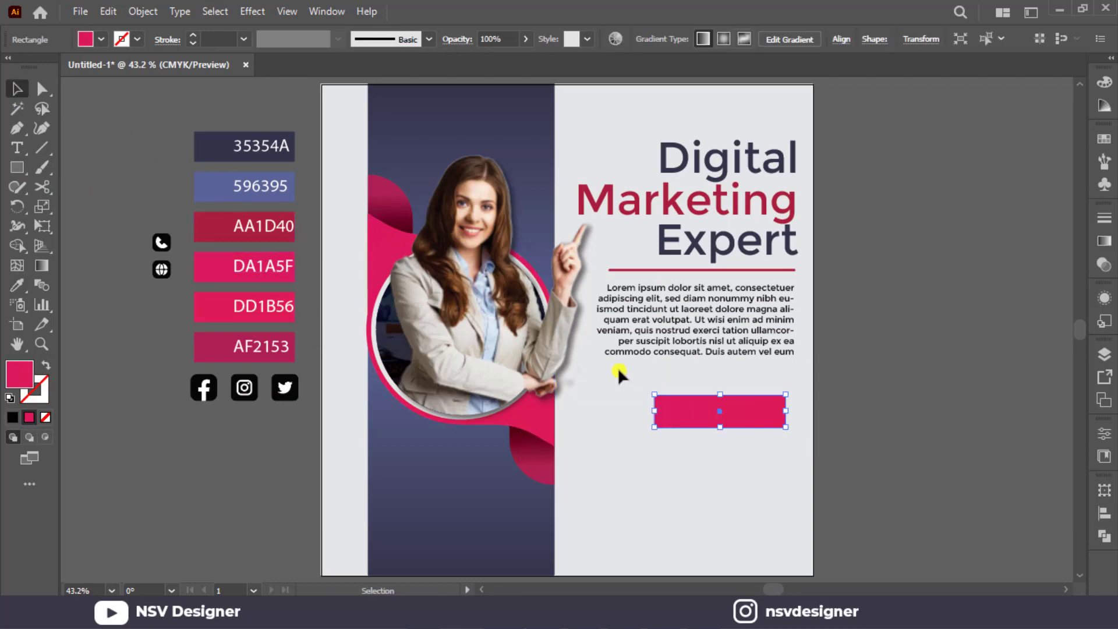
# Adjust the direction of the pink gradient across the button rectangle.
pyautogui.press('g')
pyautogui.click(685, 394)
pyautogui.moveTo(735, 422); pyautogui.dragTo(773, 434)
pyautogui.press('v')
pyautogui.click(884, 431)
# Fully round the rectangle's corners into a pill shape and align it with the paragraph's right edge.
pyautogui.click(779, 410)
pyautogui.press('a')
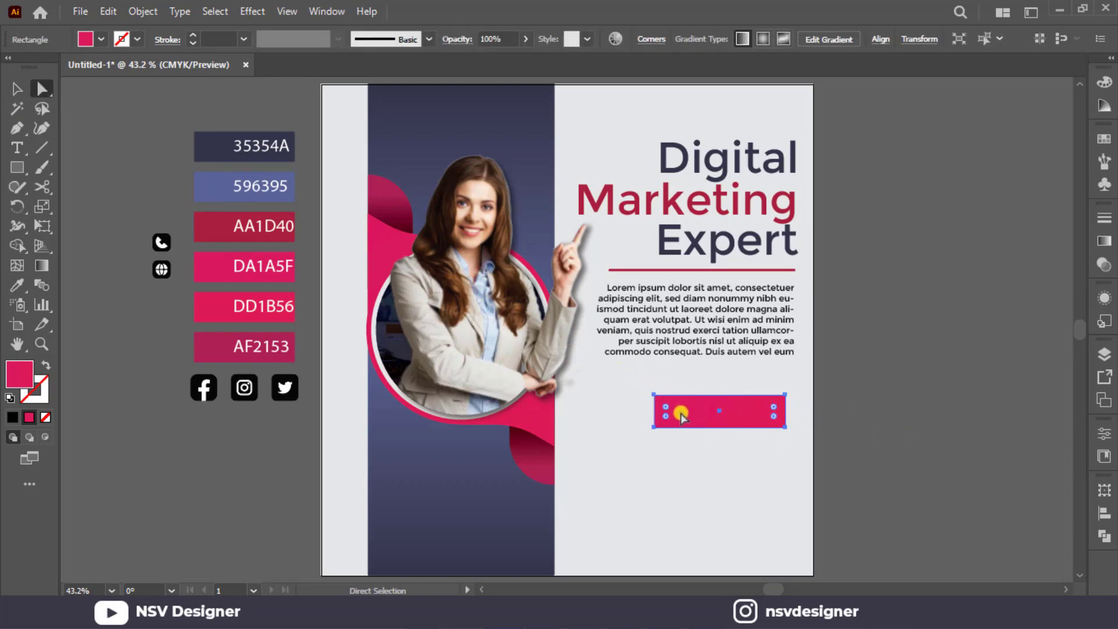
pyautogui.moveTo(667, 415); pyautogui.dragTo(784, 401)
pyautogui.press('v')
pyautogui.click(879, 416)
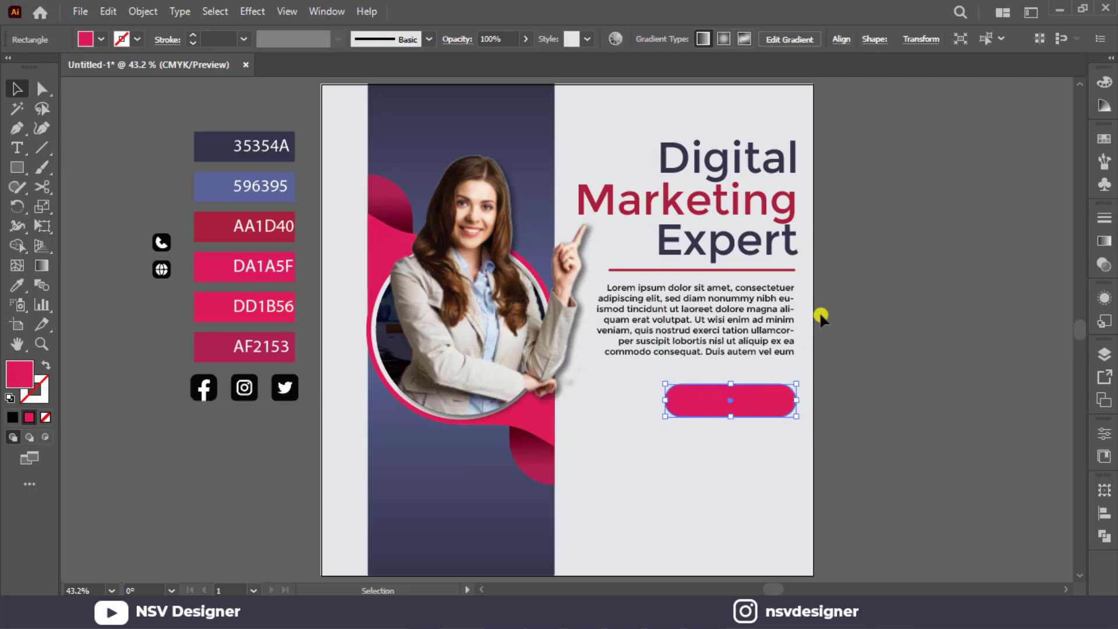
# Add a left-aligned 18 pt text reading "LEARN MORE" on the empty canvas beside the artboard.
pyautogui.scroll(2, 820, 315)
pyautogui.scroll(-1, 819, 312)
pyautogui.click(866, 414)
pyautogui.press('t')
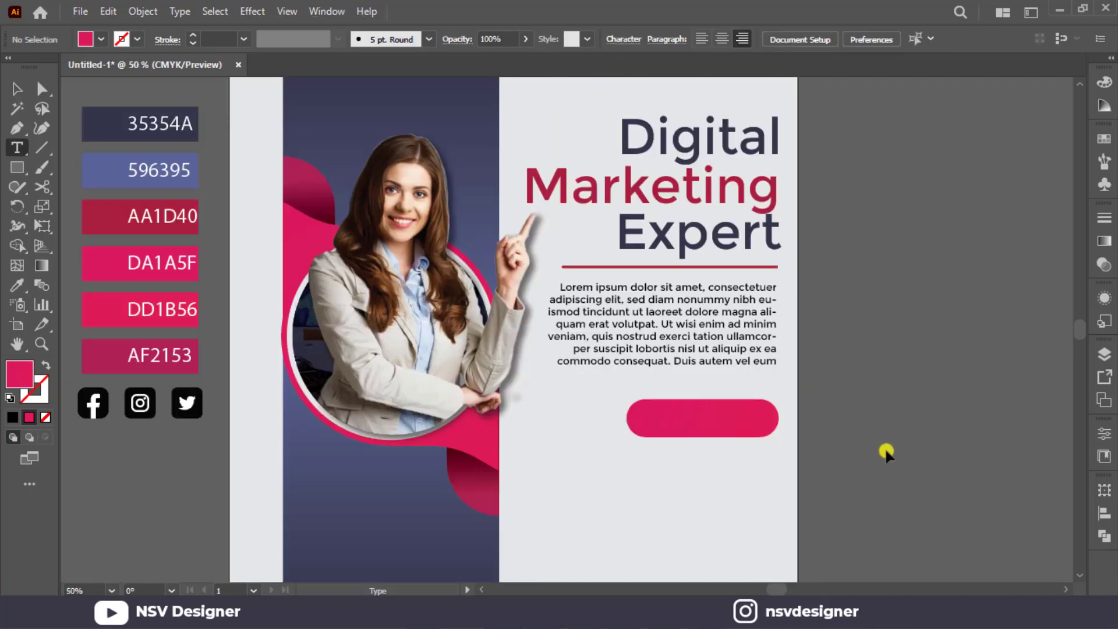
pyautogui.click(885, 452)
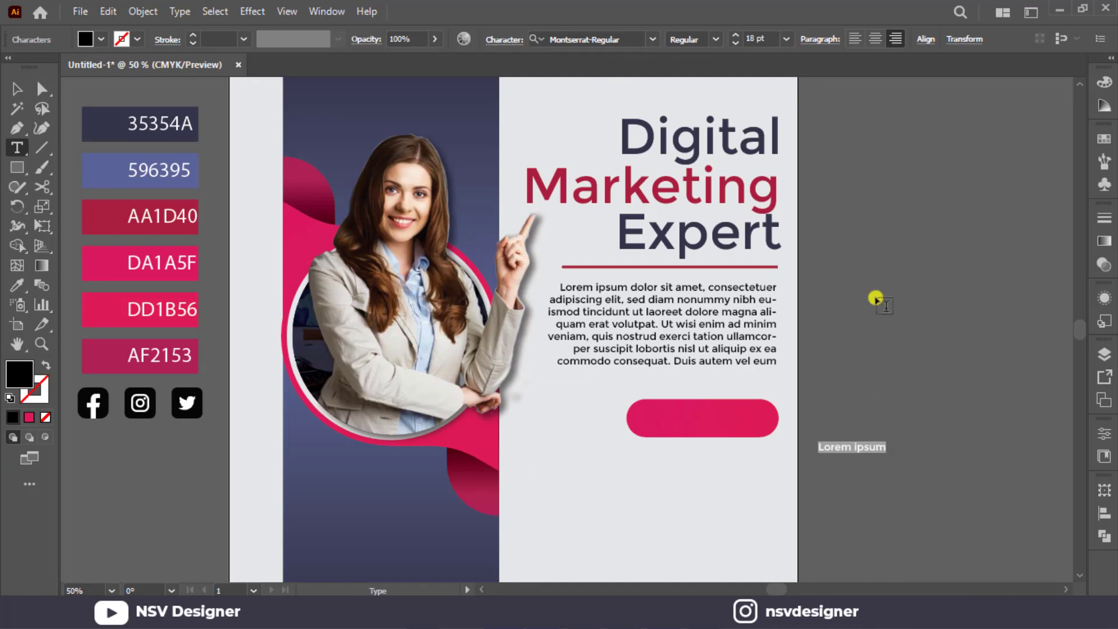
pyautogui.click(855, 38)
pyautogui.write('LEARN MORE')
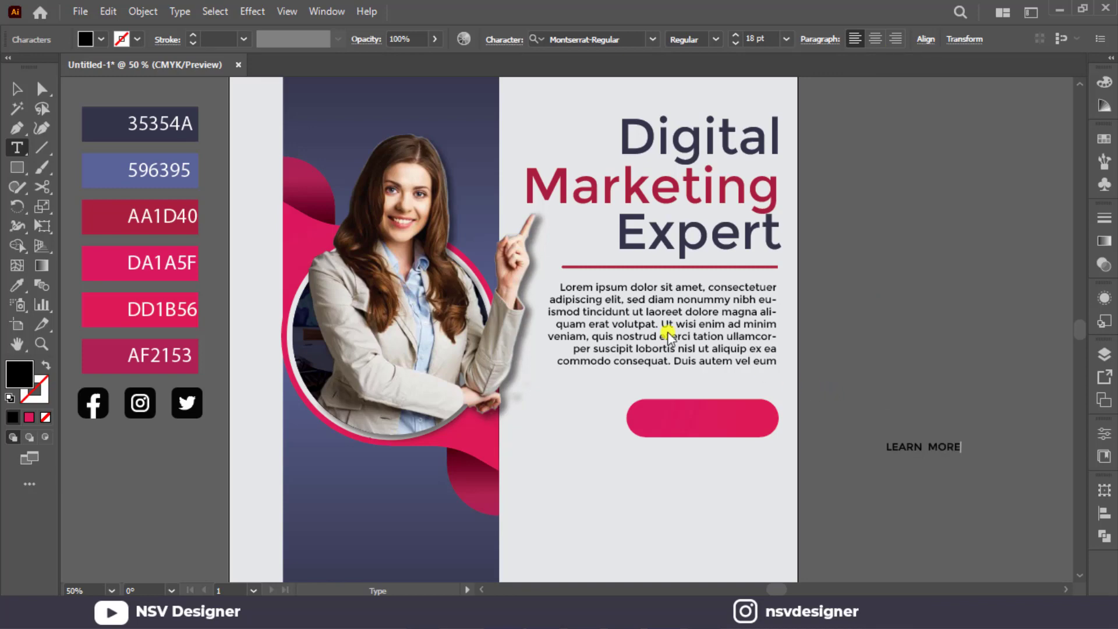
pyautogui.click(20, 90)
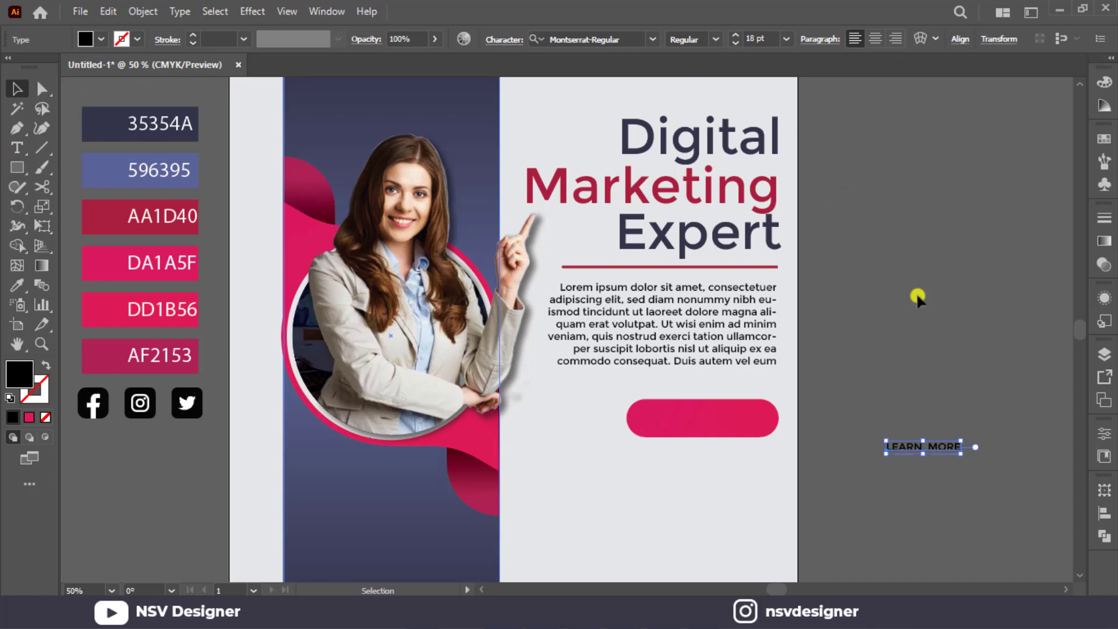
# Place the LEARN MORE text on the pink button and fill it with the artboard's light grey background colour.
pyautogui.click(932, 373)
pyautogui.moveTo(937, 441); pyautogui.dragTo(717, 424)
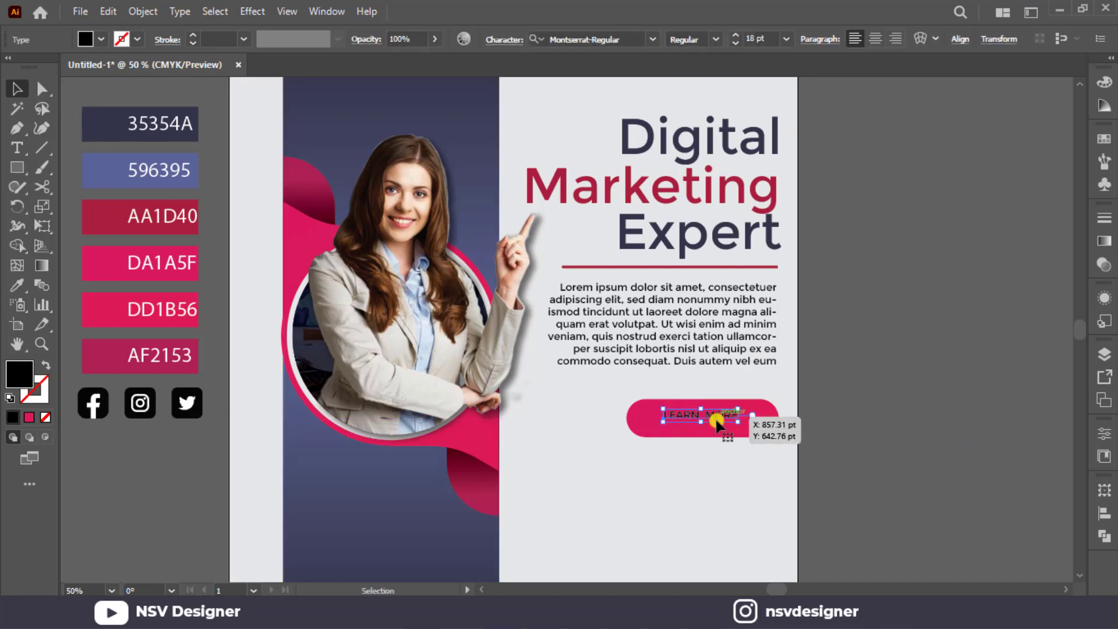
pyautogui.press('i')
pyautogui.click(737, 487)
pyautogui.press('v')
pyautogui.click(821, 459)
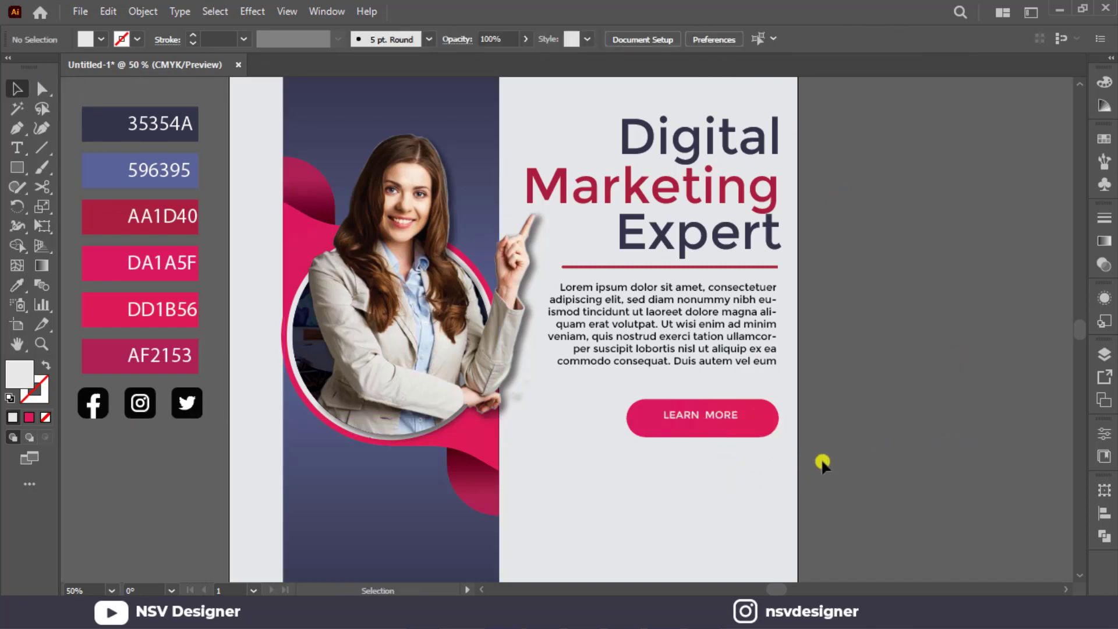
# Enlarge the LEARN MORE text to span most of the pink button's width and centre it inside.
pyautogui.click(738, 418)
pyautogui.moveTo(739, 421)
pyautogui.mouseDown()
pyautogui.moveTo(769, 436)
pyautogui.moveTo(757, 427)
pyautogui.mouseUp()
pyautogui.click(819, 421)
pyautogui.keyDown('shift'); pyautogui.click(750, 438); pyautogui.keyUp('shift')
pyautogui.click(831, 419)
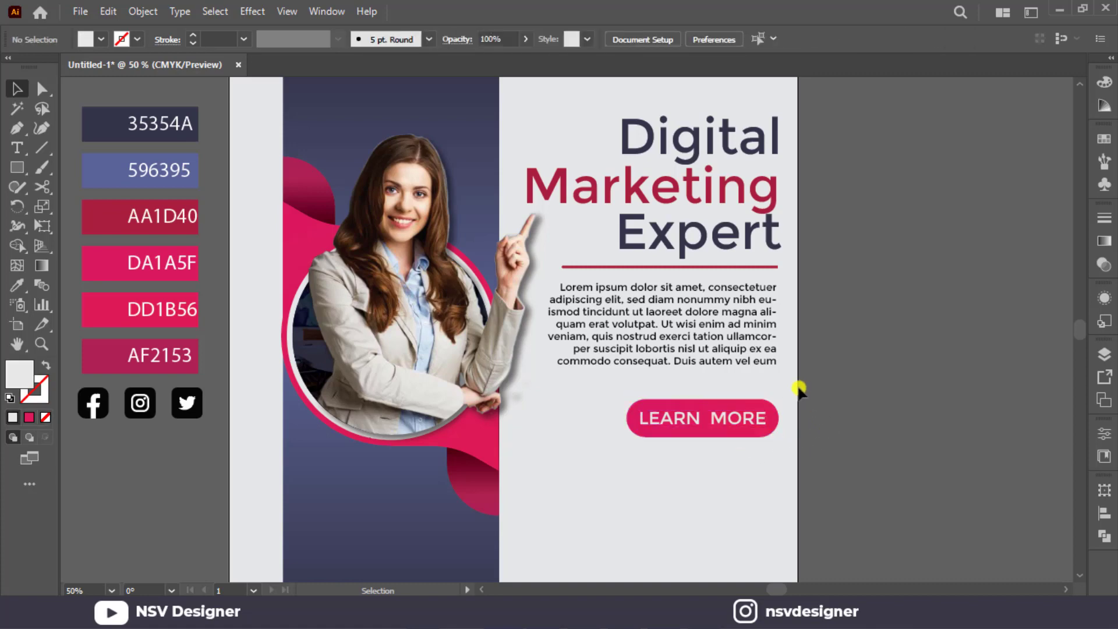
# Group the LEARN MORE text with its pink button and move the group slightly up toward the paragraph.
pyautogui.moveTo(799, 383); pyautogui.dragTo(739, 412)
pyautogui.hotkey('ctrl', 'g')
pyautogui.click(793, 438)
pyautogui.click(847, 400)
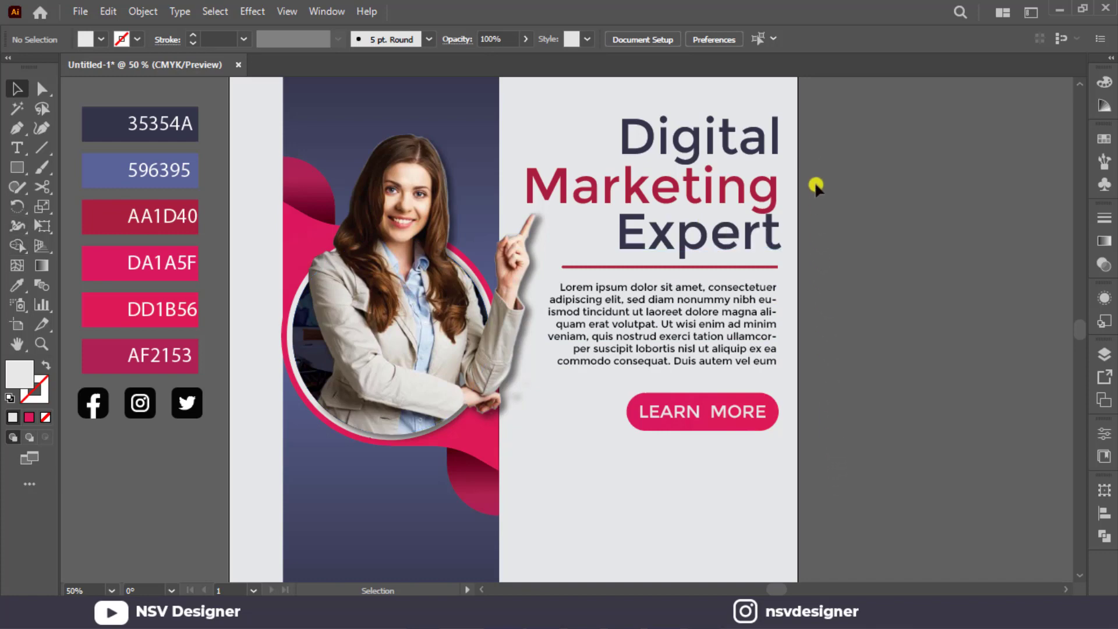
# Try the Consolas Bold font on the Digital Marketing Expert headline and undo it.
pyautogui.click(751, 233)
pyautogui.click(652, 37)
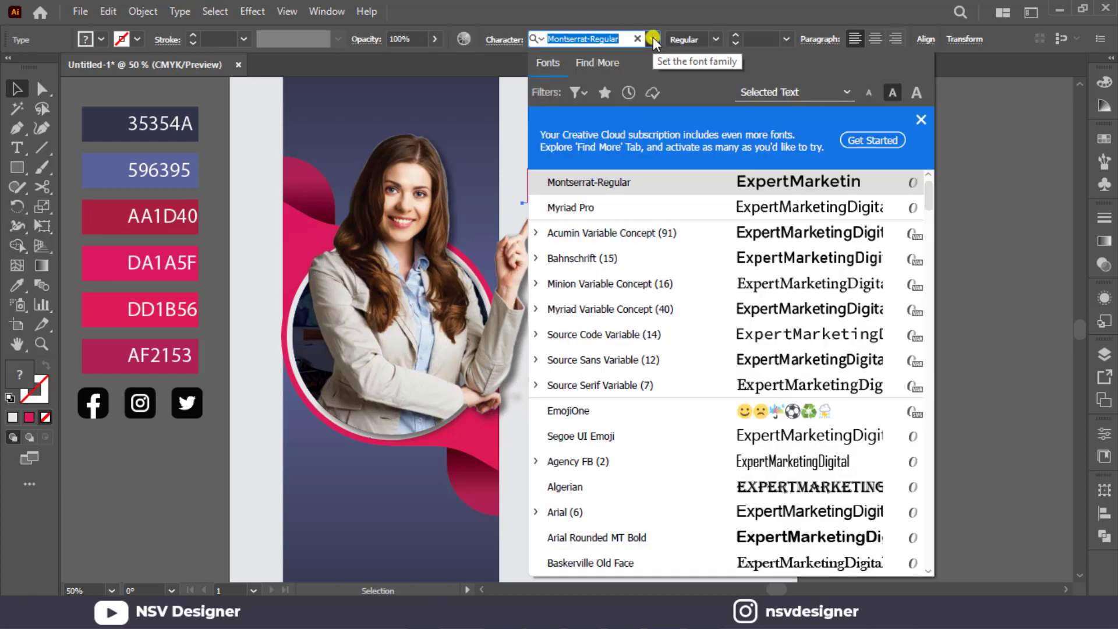
pyautogui.scroll(-9, 668, 379)
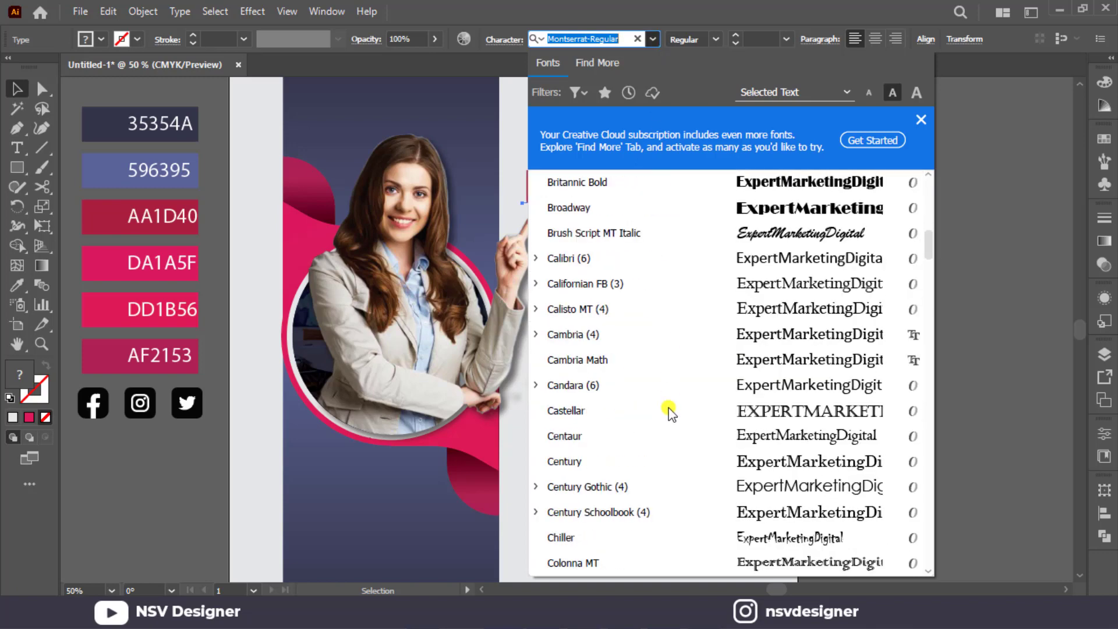
pyautogui.scroll(-4, 670, 411)
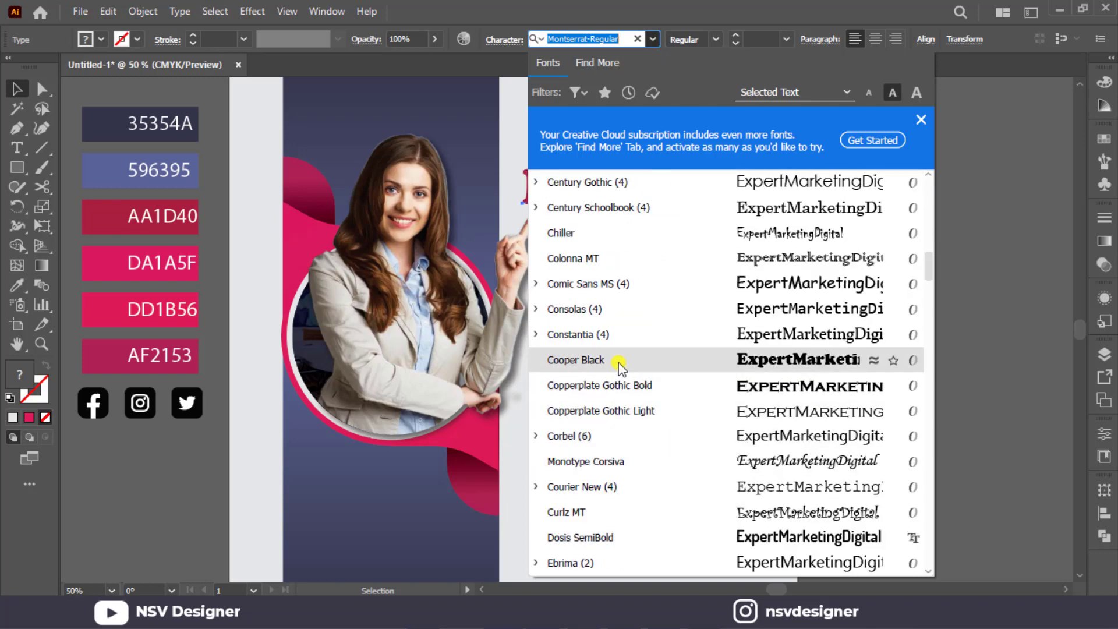
pyautogui.press('Up')
pyautogui.click(536, 334)
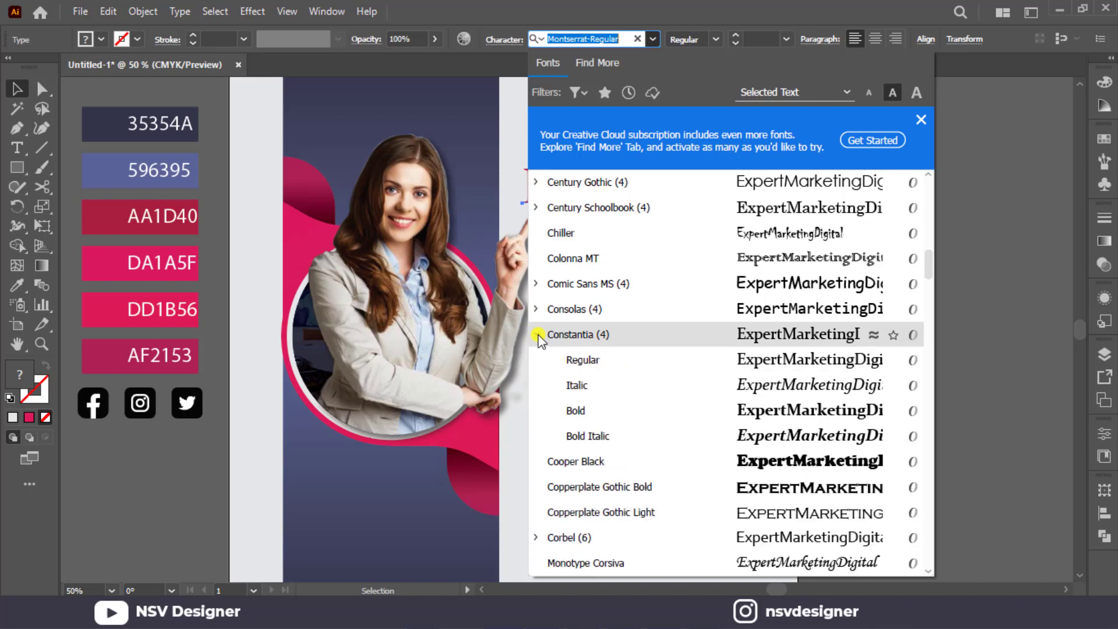
pyautogui.press('Up')
pyautogui.press('Up')
pyautogui.press('Up')
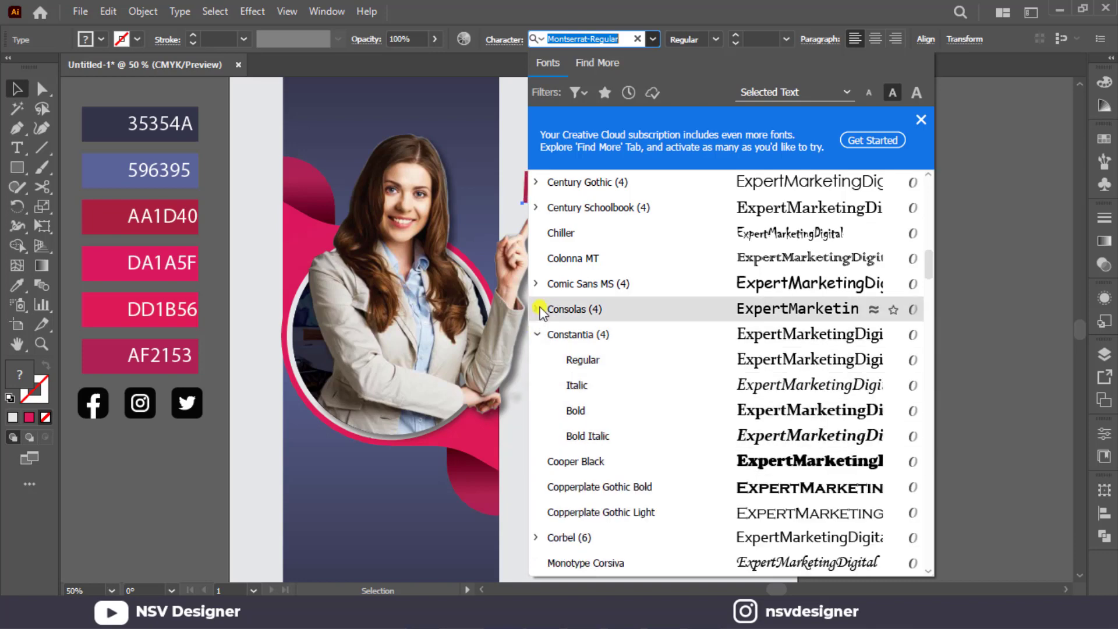
pyautogui.click(537, 309)
pyautogui.press('Down')
pyautogui.press('Down')
pyautogui.press('Down')
pyautogui.press('Down')
pyautogui.press('Up')
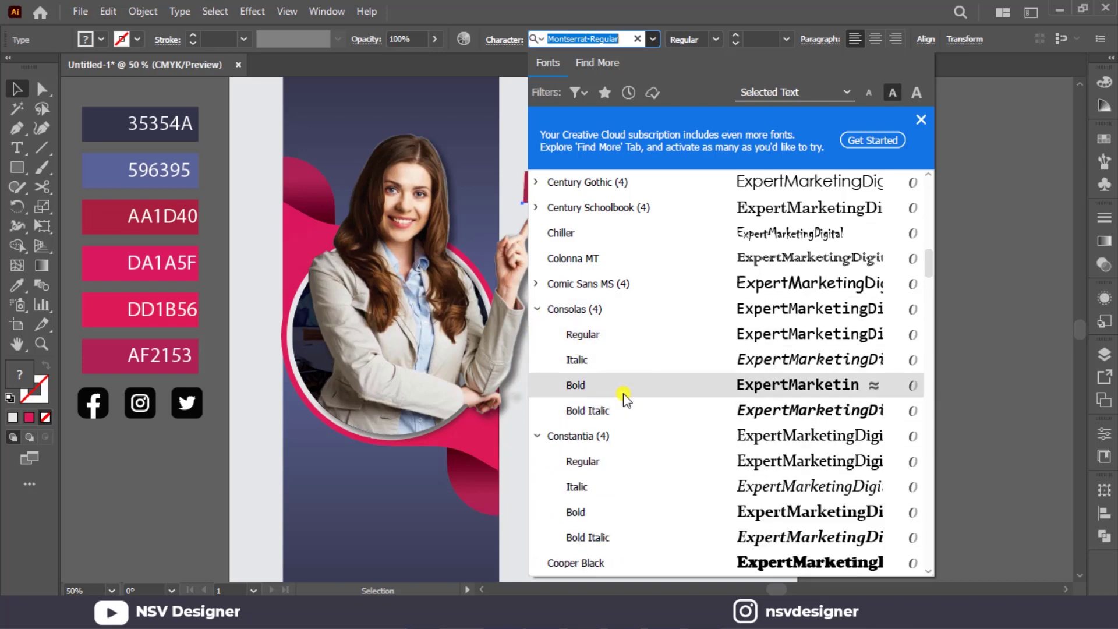
pyautogui.press('Down')
pyautogui.press('Up')
pyautogui.press('Return')
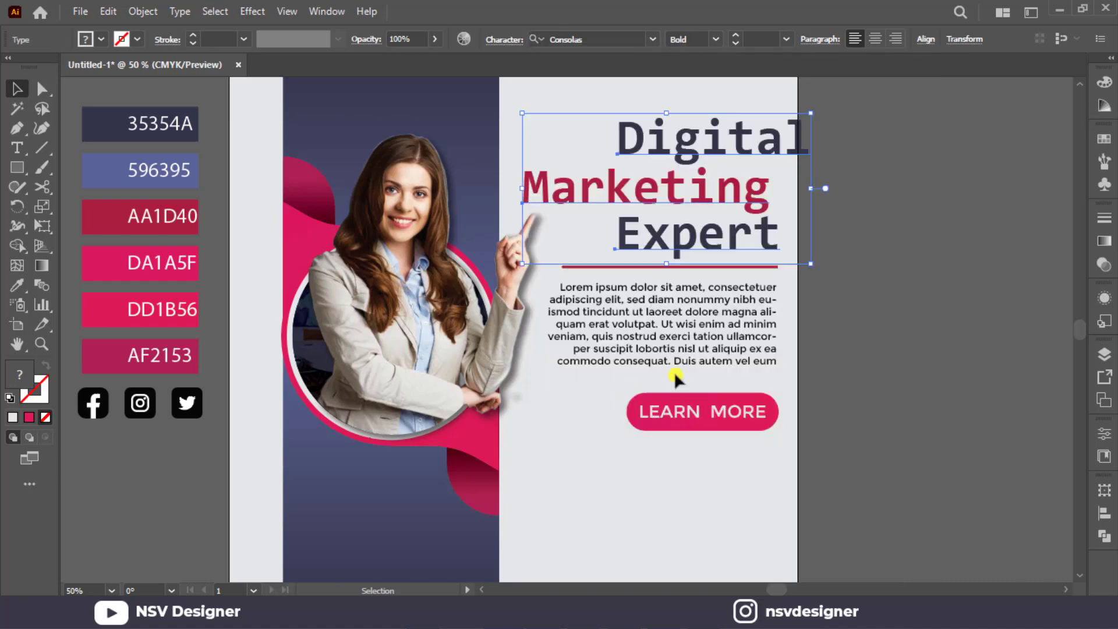
pyautogui.click(855, 309)
pyautogui.hotkey('ctrl', 'z')
pyautogui.click(900, 348)
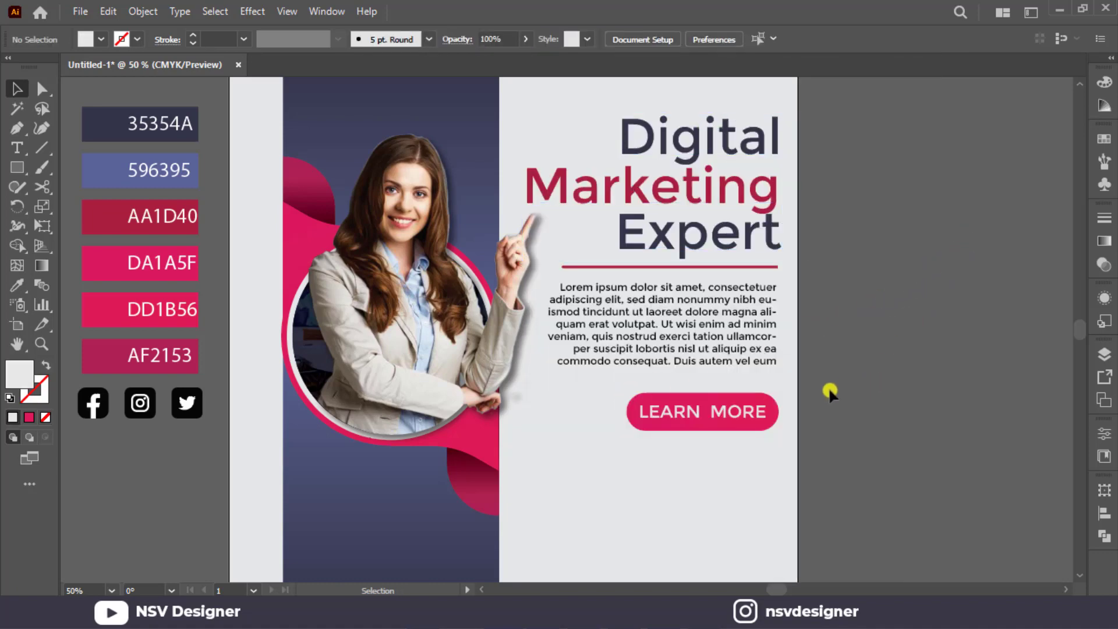
# Ungroup the LEARN MORE text from its pink button.
pyautogui.click(744, 412)
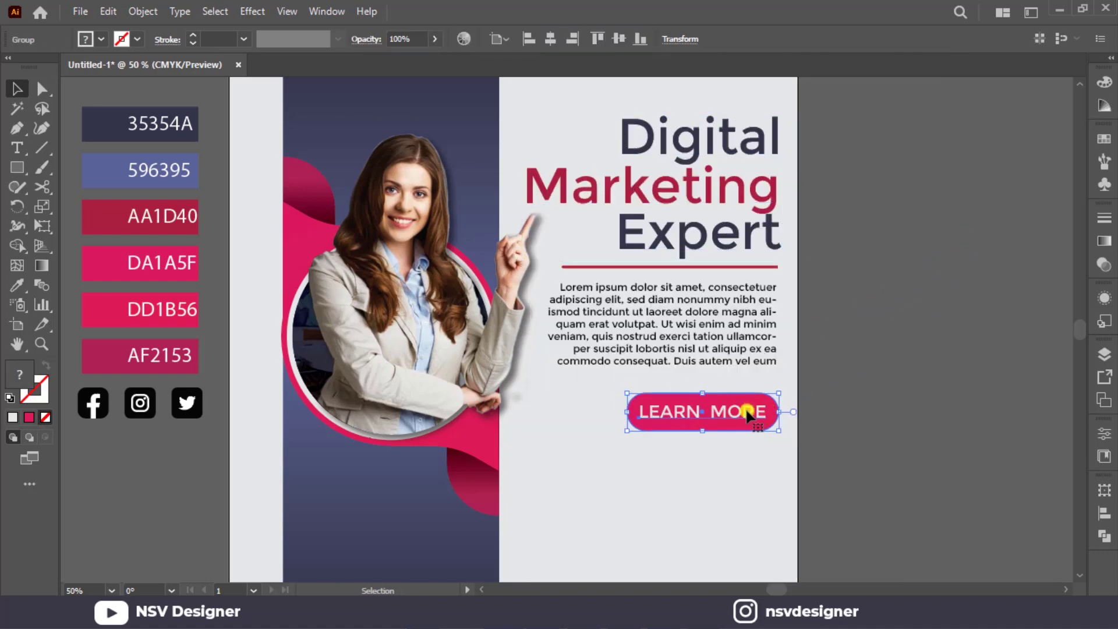
pyautogui.rightClick(737, 416)
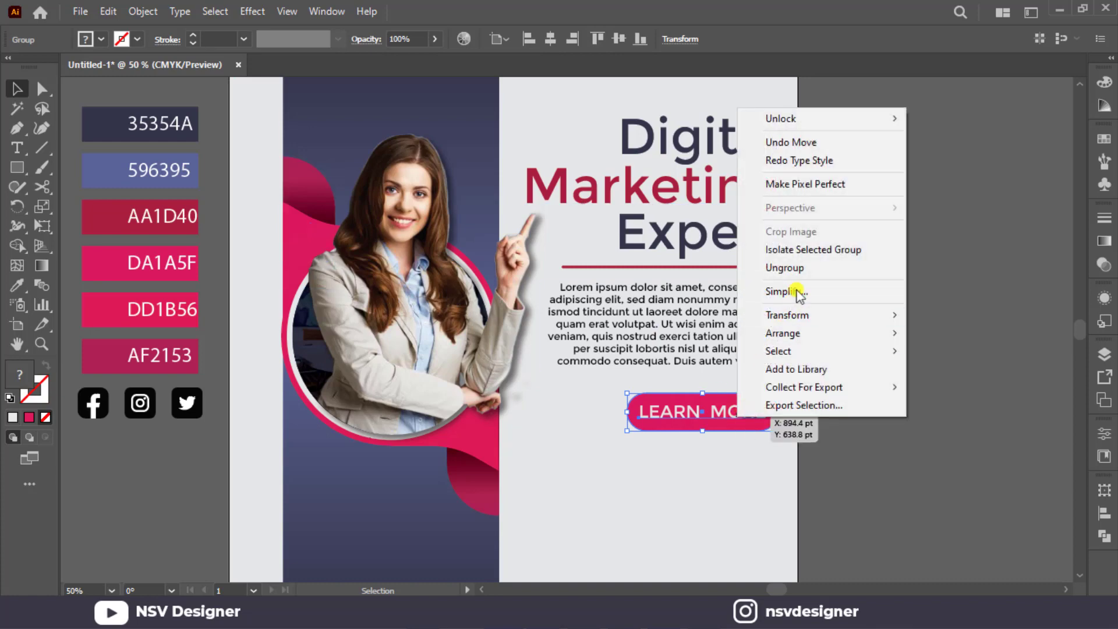
pyautogui.click(794, 268)
pyautogui.click(889, 382)
# Try to find a font matching "open" for the LEARN MORE text.
pyautogui.click(729, 420)
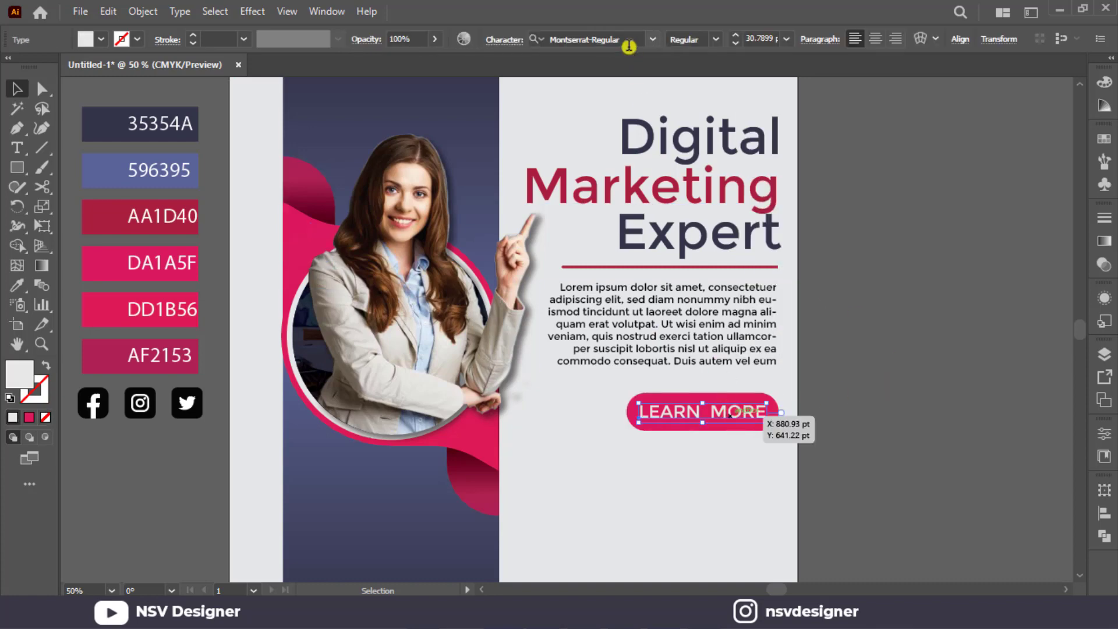
pyautogui.click(629, 47)
pyautogui.write('c')
pyautogui.write('n')
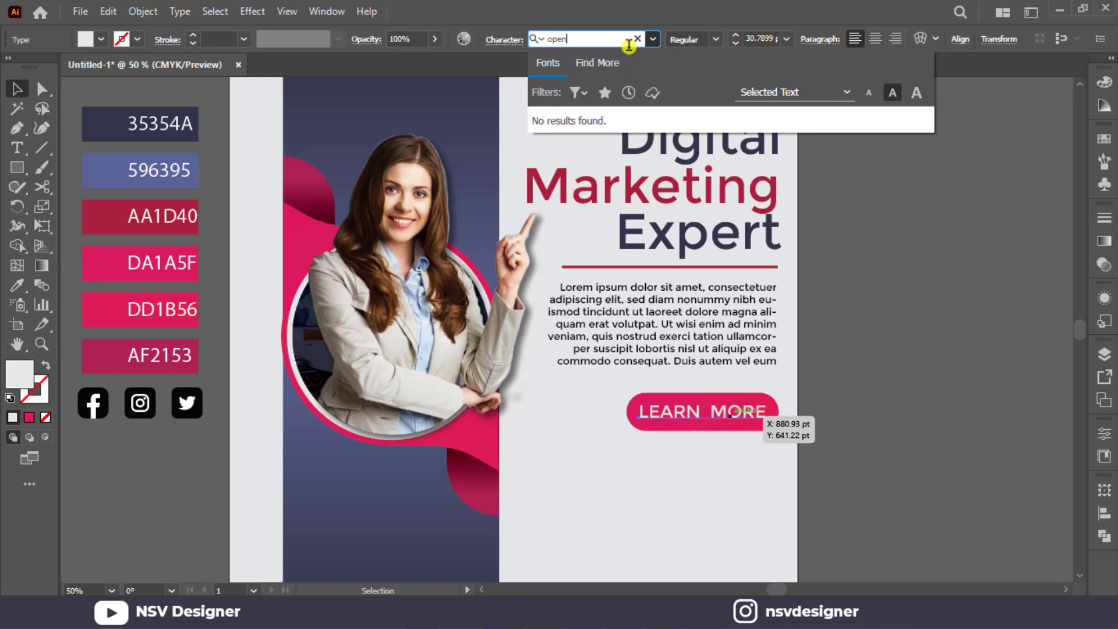
pyautogui.press('BackSpace')
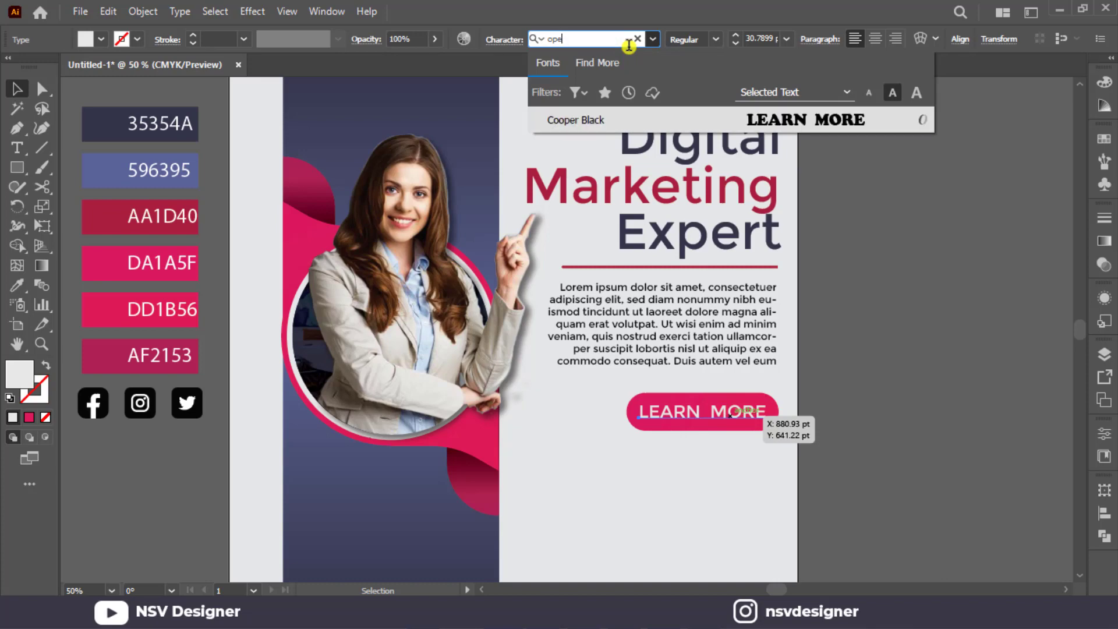
pyautogui.press('BackSpace')
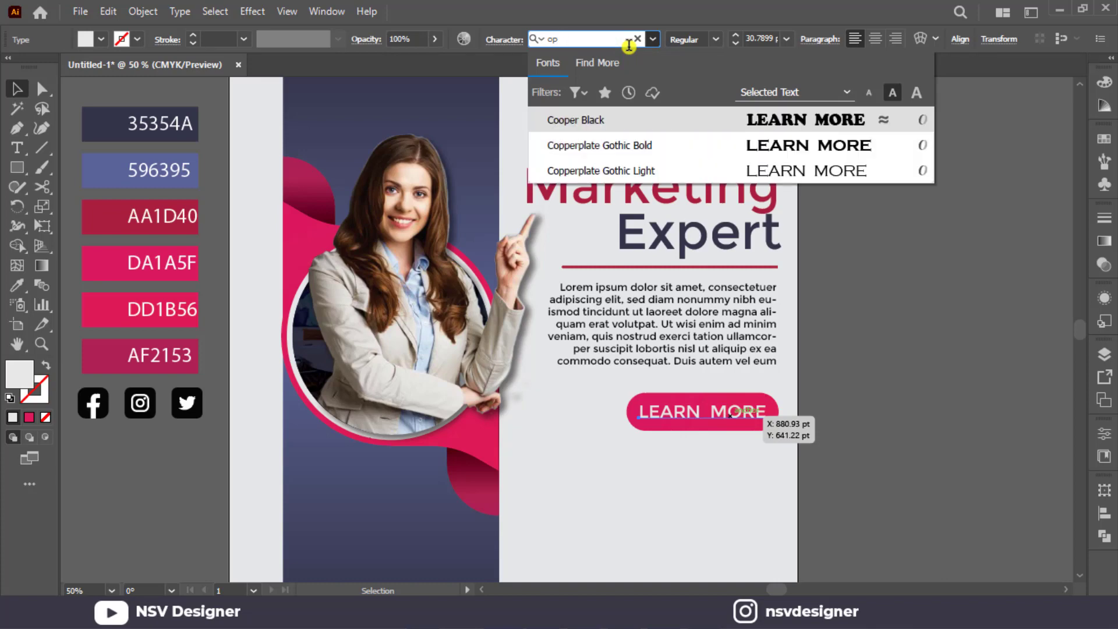
pyautogui.click(969, 479)
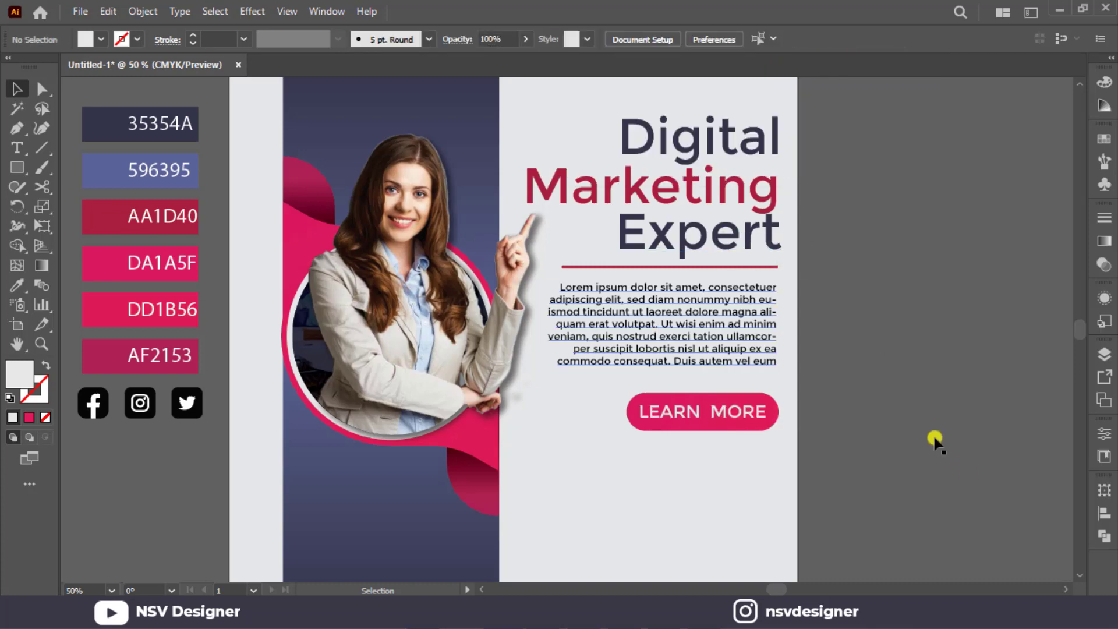
# Duplicate the paragraph below the LEARN MORE button and shorten the copy to three lines ending in "ut laoreem".
pyautogui.moveTo(772, 349); pyautogui.dragTo(770, 508)
pyautogui.press('t')
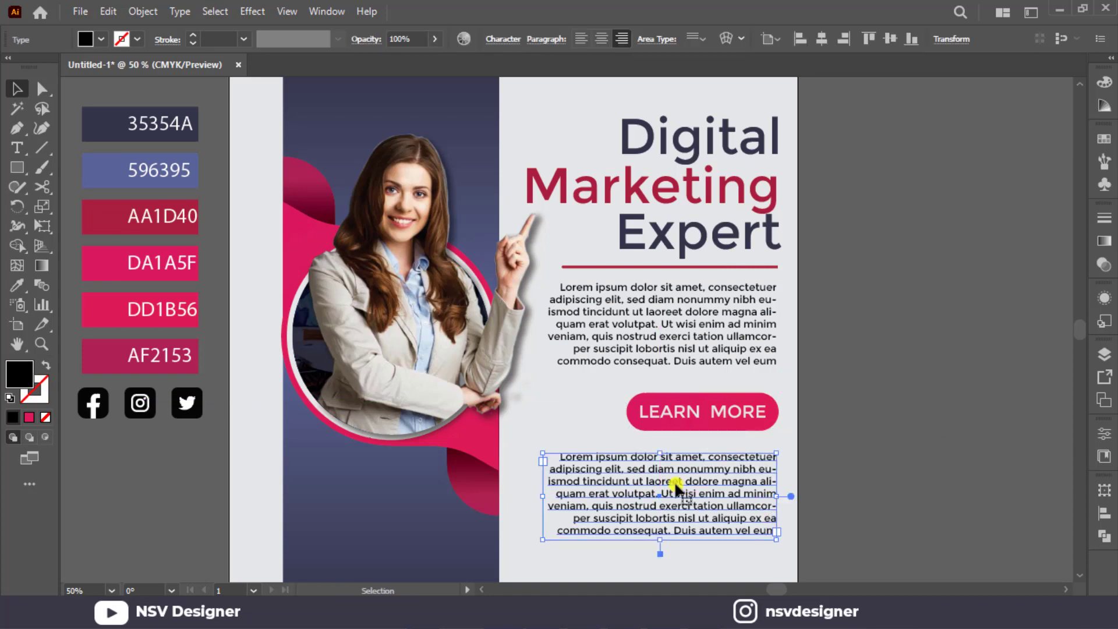
pyautogui.moveTo(678, 481); pyautogui.dragTo(768, 538)
pyautogui.press('BackSpace')
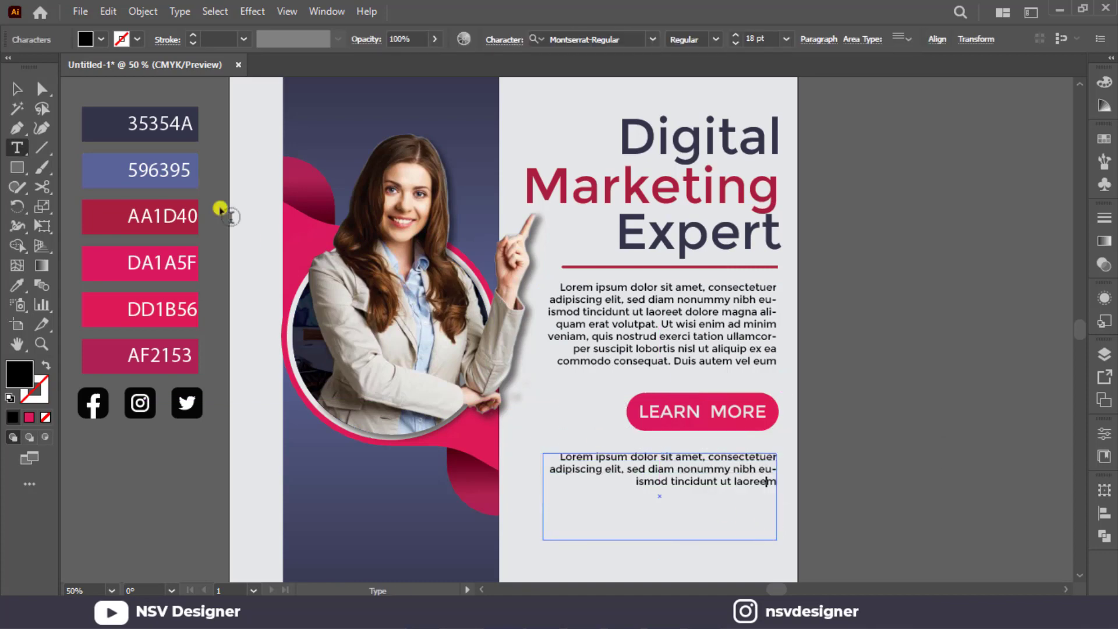
# Shrink the copied paragraph's text frame to fit its three lines and move it slightly down.
pyautogui.click(13, 86)
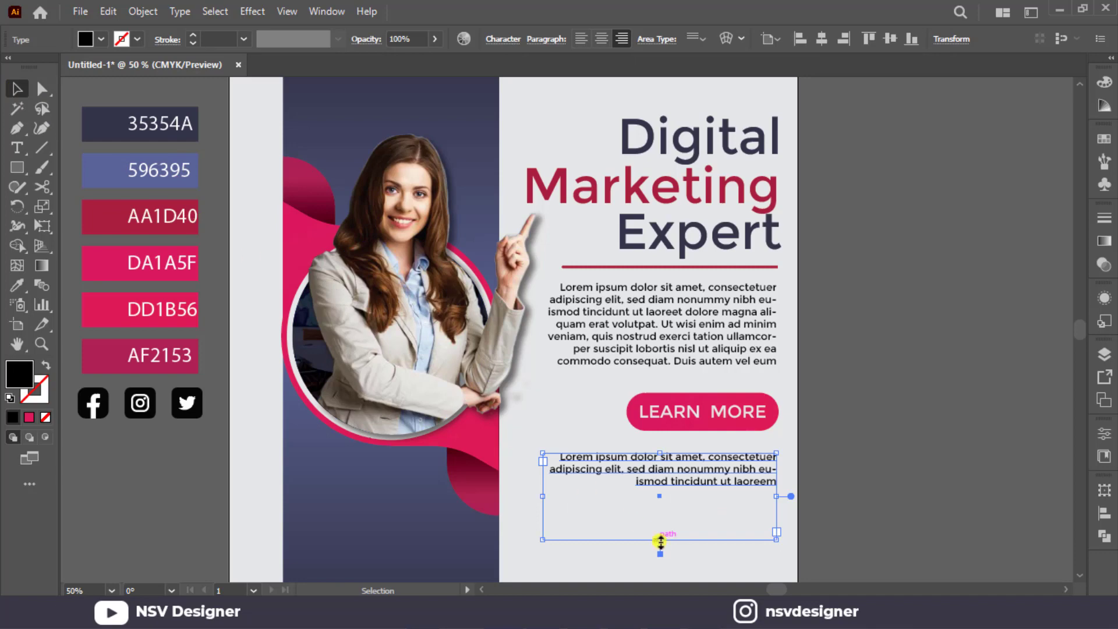
pyautogui.moveTo(660, 541); pyautogui.dragTo(658, 491)
pyautogui.click(782, 481)
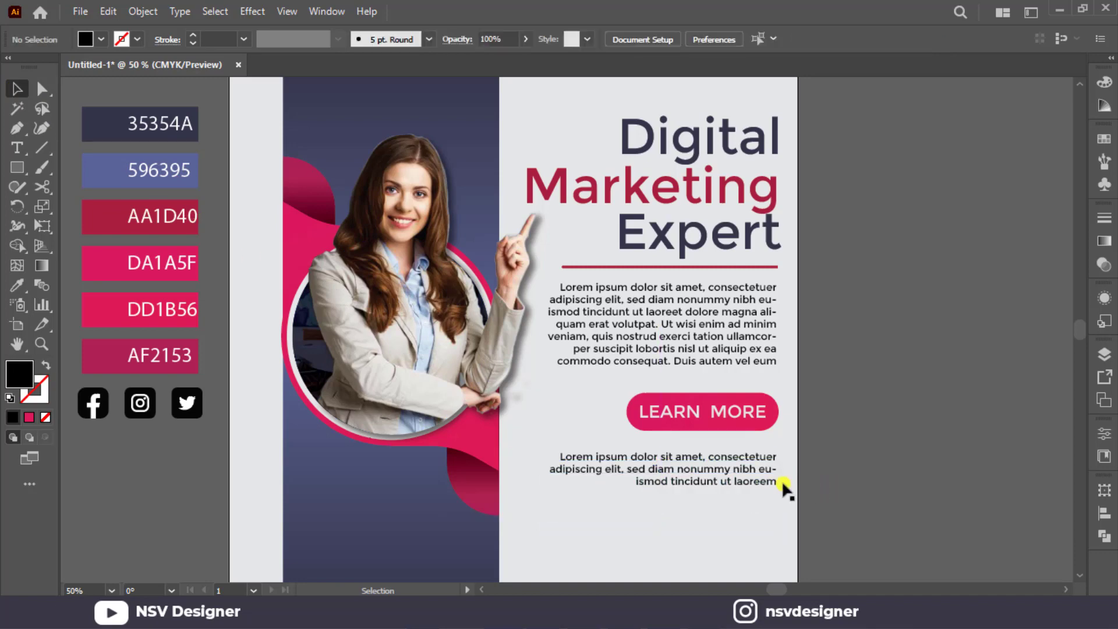
pyautogui.moveTo(781, 481)
pyautogui.mouseDown()
pyautogui.moveTo(763, 500)
pyautogui.moveTo(785, 499)
pyautogui.mouseUp()
pyautogui.click(823, 487)
# Add the text "ABOUT US" on the empty canvas beside the copied paragraph and fill it with the AA1D40 swatch colour.
pyautogui.press('t')
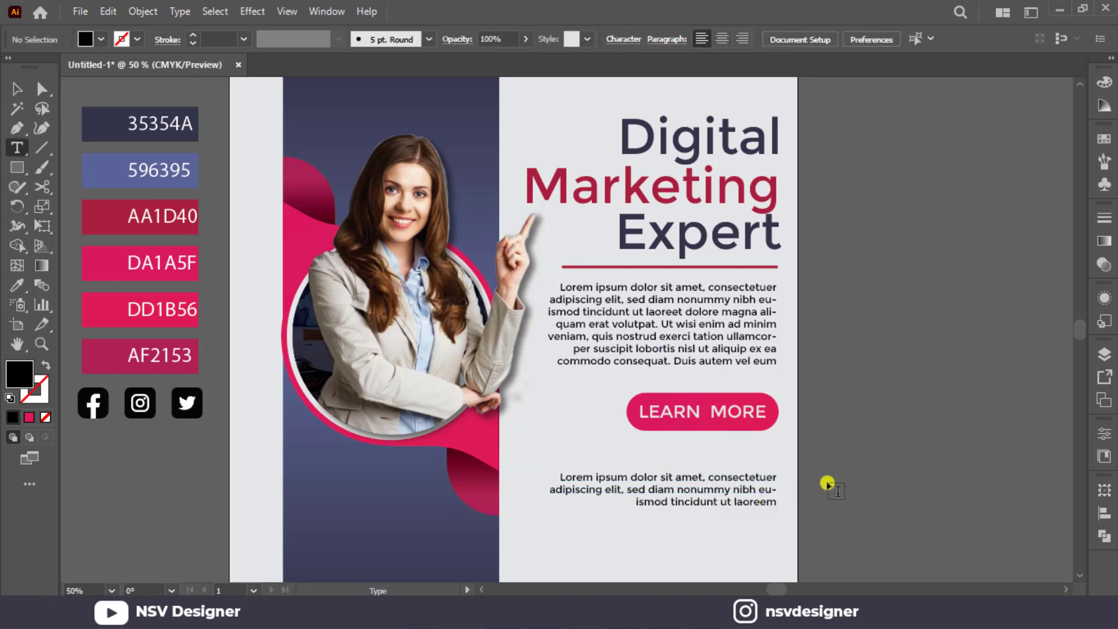
pyautogui.click(828, 484)
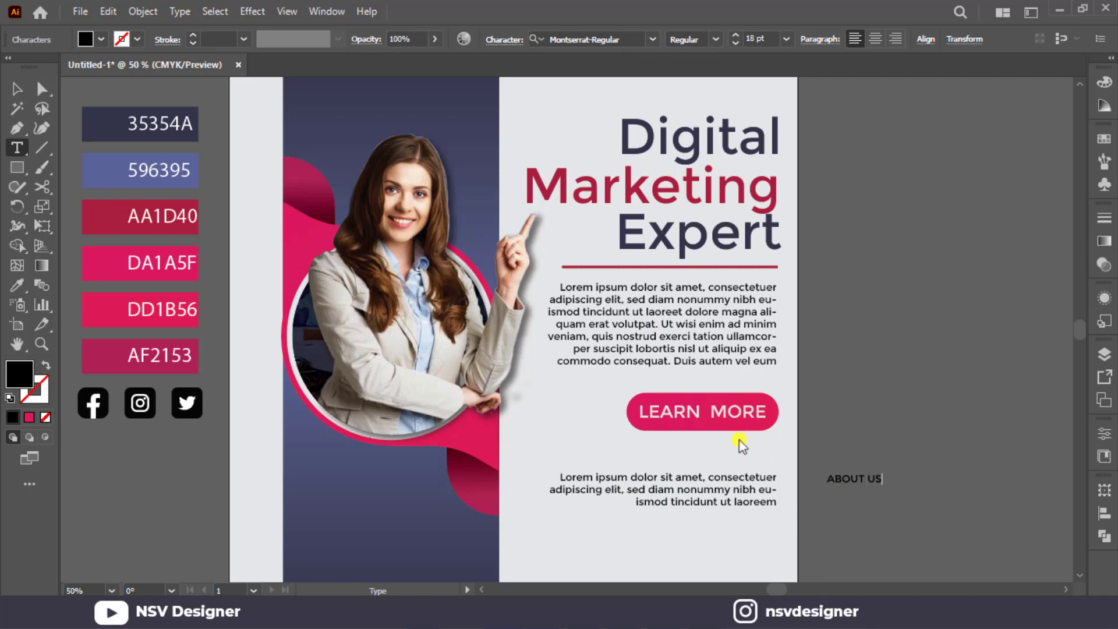
pyautogui.click(17, 88)
pyautogui.press('i')
pyautogui.click(95, 225)
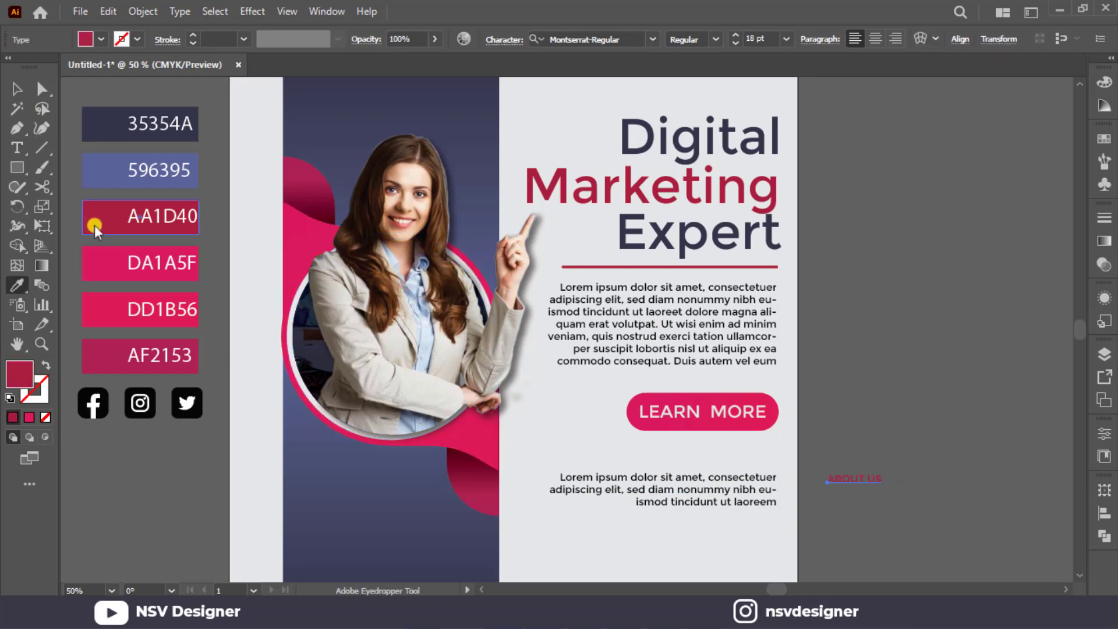
# Enlarge the ABOUT US text and place it as a heading directly above the short paragraph, near its right edge.
pyautogui.click(11, 82)
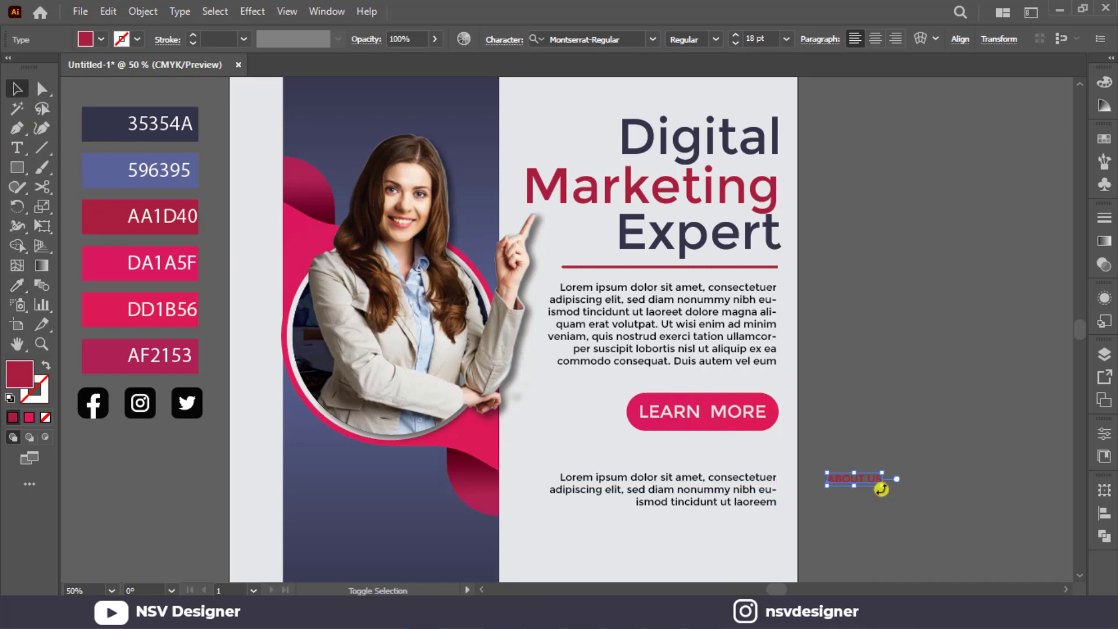
pyautogui.moveTo(881, 489); pyautogui.dragTo(764, 457)
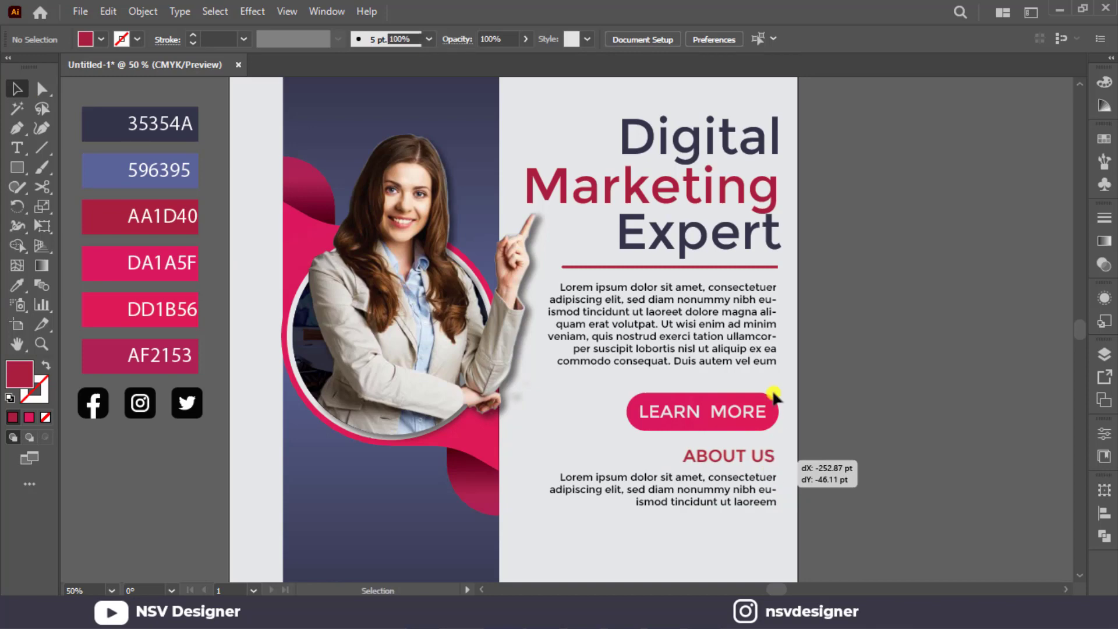
pyautogui.moveTo(750, 517); pyautogui.dragTo(771, 502)
pyautogui.click(860, 451)
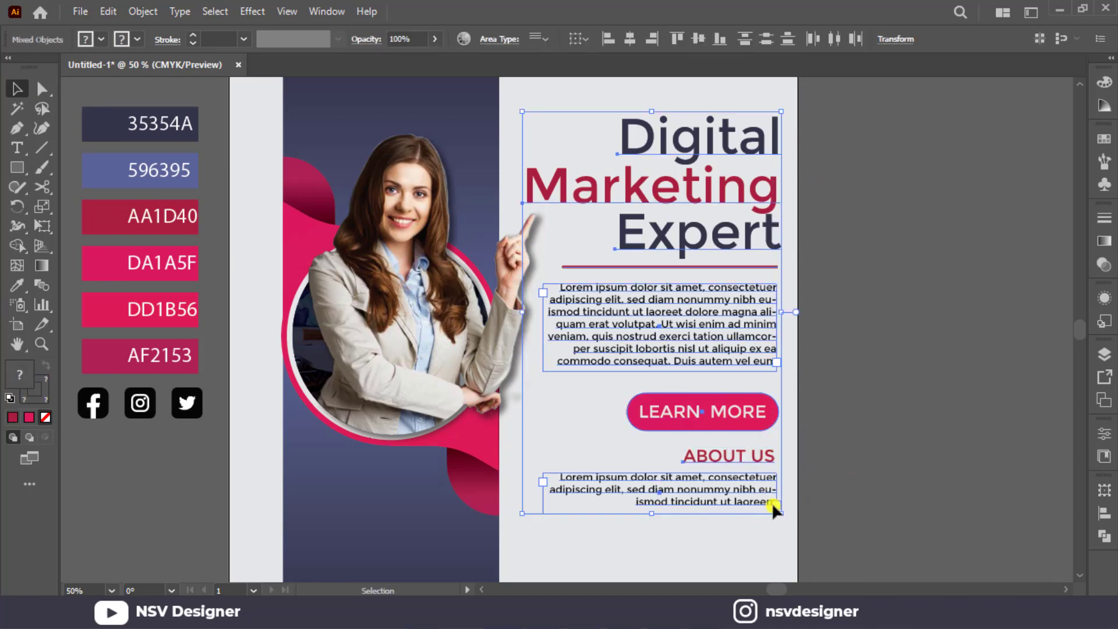
# Right-align the headline, divider line, paragraphs, button and ABOUT US heading, and nudge the LEARN MORE text toward the button's centre.
pyautogui.click(720, 38)
pyautogui.hotkey('ctrl', 'z')
pyautogui.click(653, 40)
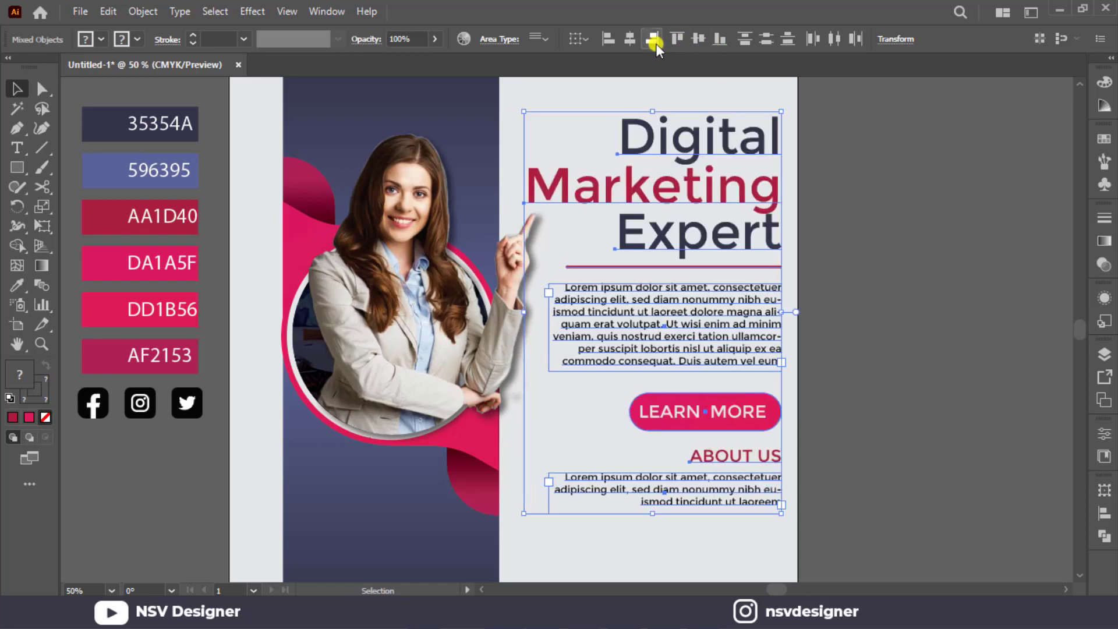
pyautogui.click(833, 329)
pyautogui.moveTo(764, 418); pyautogui.dragTo(766, 419)
pyautogui.click(831, 440)
# Draw a horizontal line under the ABOUT US heading, slightly wider than the text and ending at its right edge.
pyautogui.click(770, 459)
pyautogui.scroll(2, 770, 460)
pyautogui.click(856, 448)
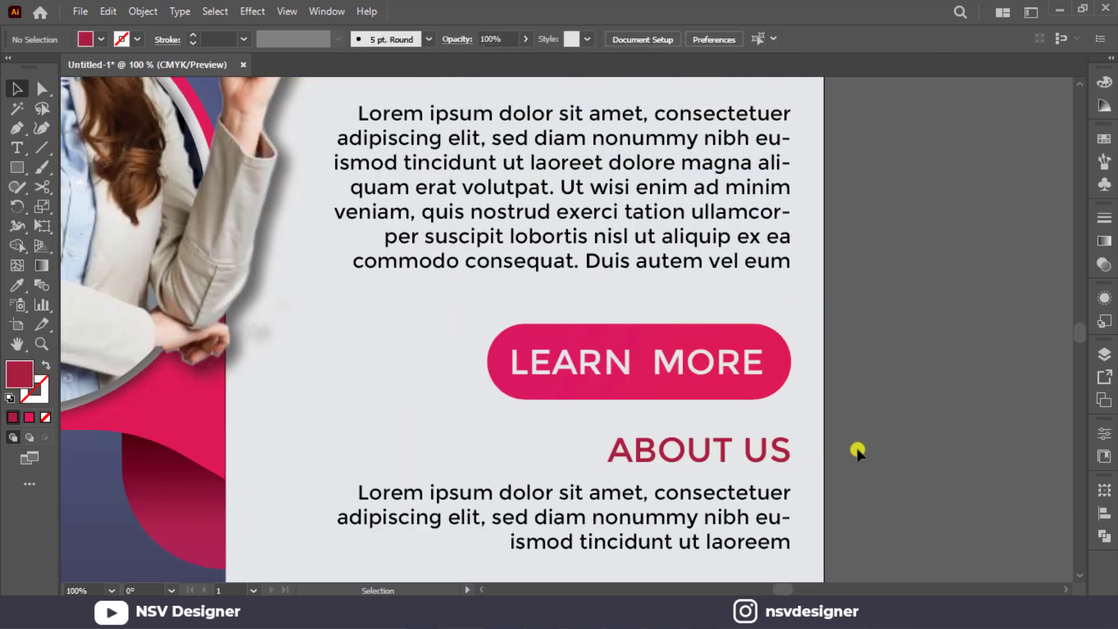
pyautogui.click(773, 463)
pyautogui.click(879, 425)
pyautogui.click(41, 148)
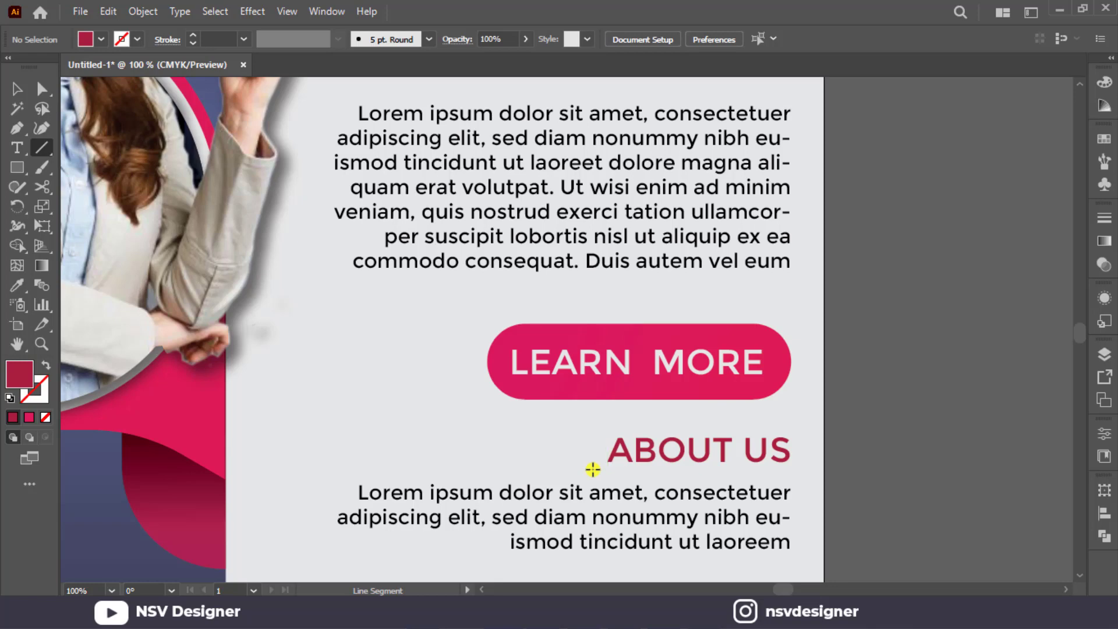
pyautogui.moveTo(593, 469); pyautogui.dragTo(790, 468)
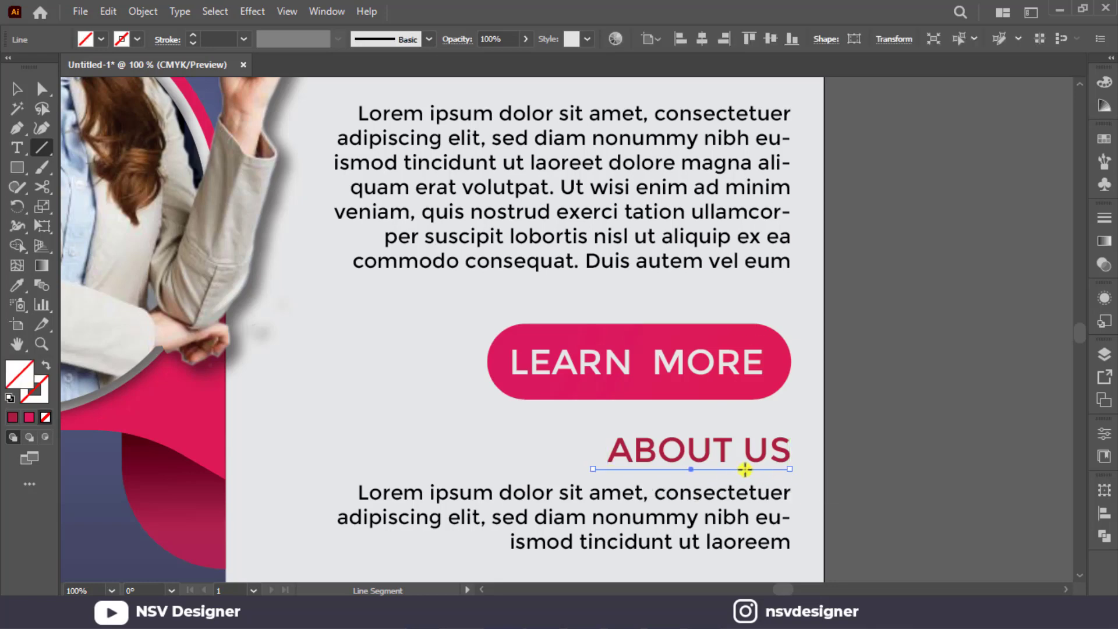
# Give the line under ABOUT US a 4 pt stroke in the 35354A swatch colour with no fill.
pyautogui.scroll(-2, 786, 473)
pyautogui.moveTo(379, 430); pyautogui.dragTo(536, 440)
pyautogui.press('i')
pyautogui.click(283, 148)
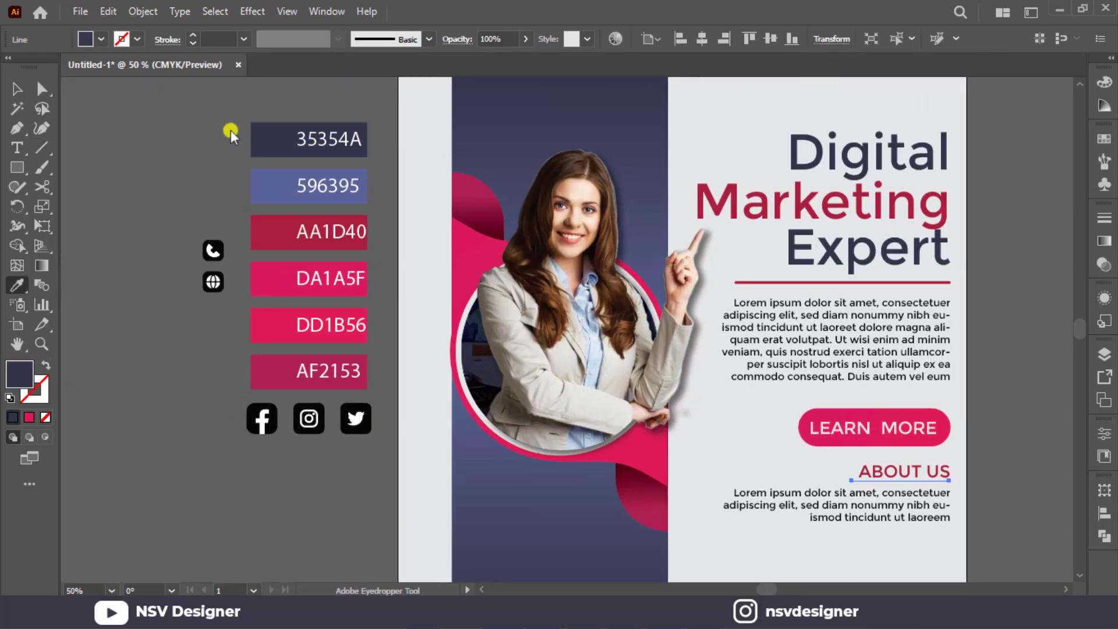
pyautogui.press('v')
pyautogui.click(223, 36)
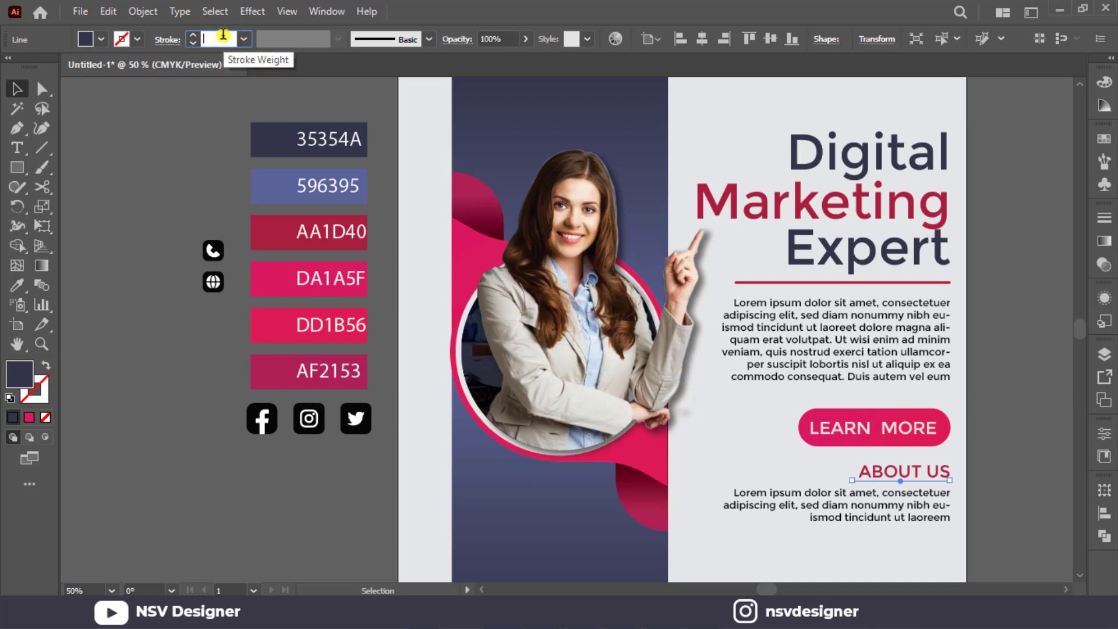
pyautogui.scroll(2, 223, 36)
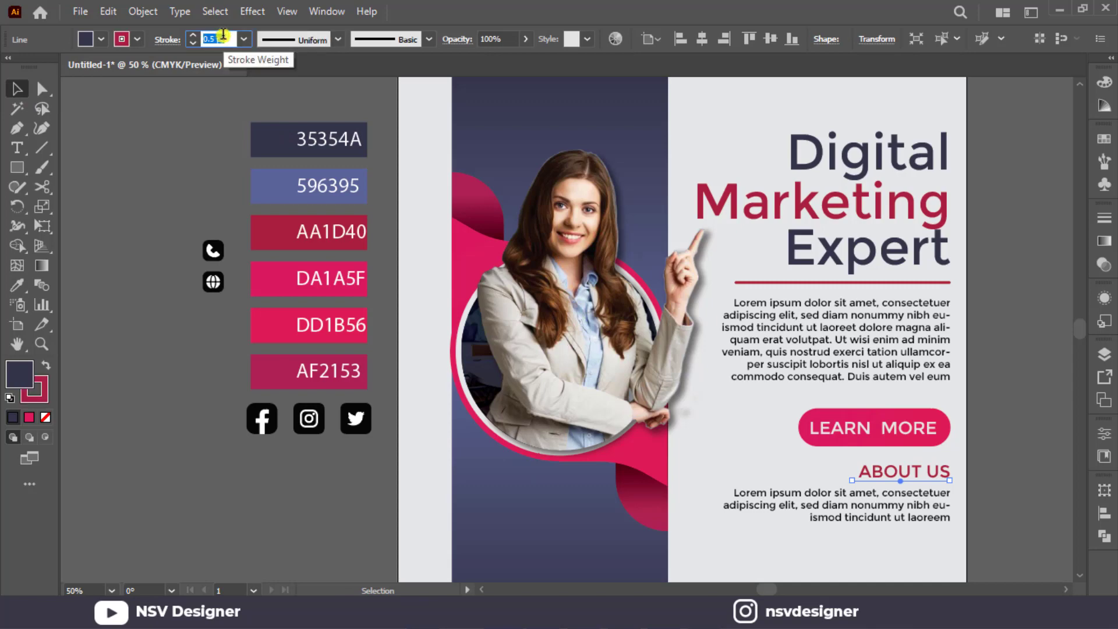
pyautogui.click(46, 365)
pyautogui.click(45, 416)
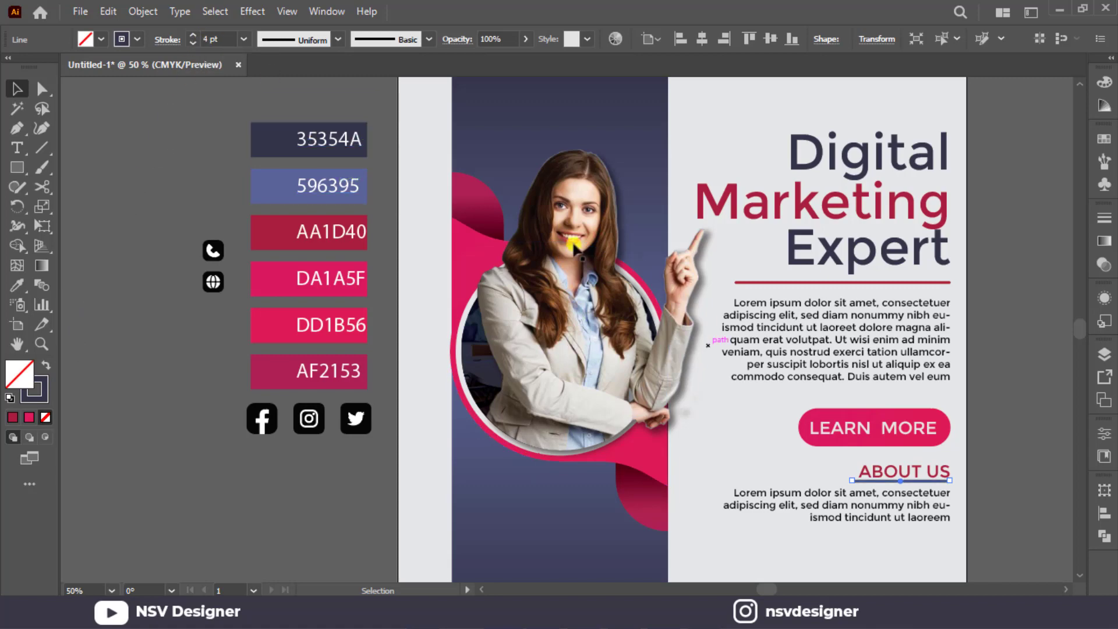
pyautogui.click(1001, 467)
# Set the ABOUT US underline's stroke weight to 3 pt and move it slightly down between the heading and the paragraph.
pyautogui.scroll(-2, 1002, 467)
pyautogui.scroll(-1, 1002, 513)
pyautogui.moveTo(931, 512); pyautogui.dragTo(575, 332)
pyautogui.scroll(5, 648, 337)
pyautogui.moveTo(626, 358); pyautogui.dragTo(873, 547)
pyautogui.moveTo(588, 198); pyautogui.dragTo(793, 337)
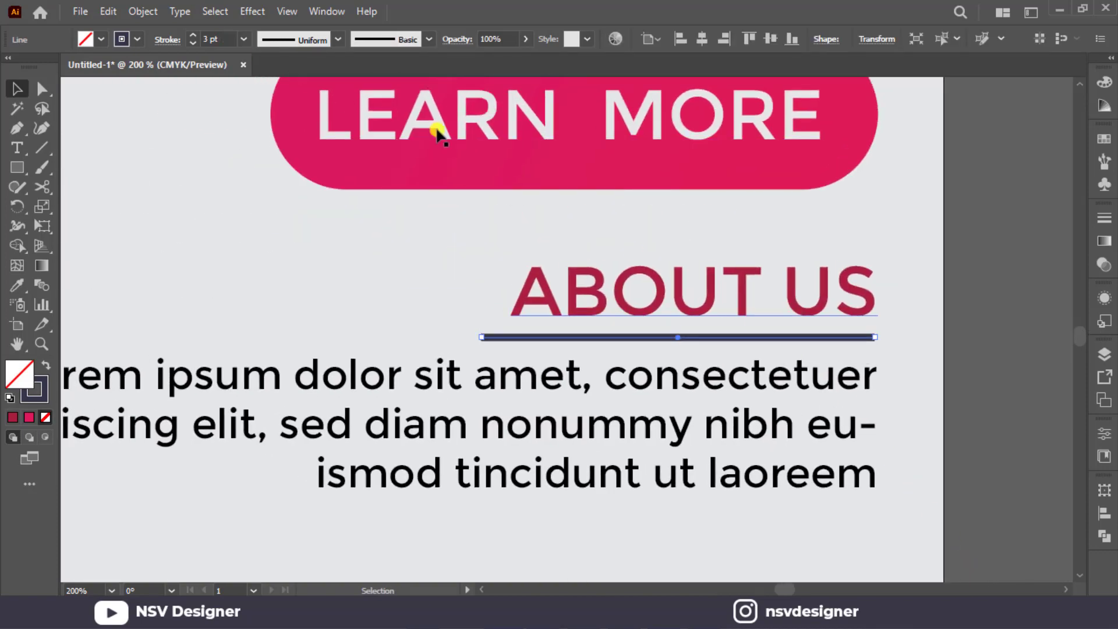
pyautogui.click(936, 355)
pyautogui.hotkey('ctrl', '0')
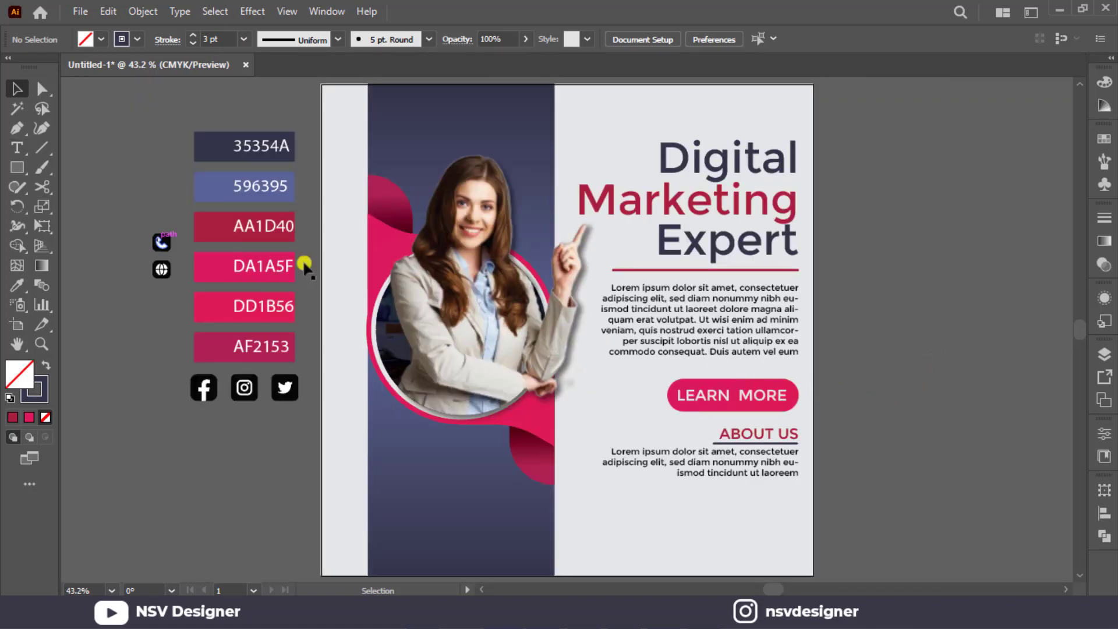
# Bring the phone and globe icons to the front and place them apart on the empty canvas beside the artboard's text side.
pyautogui.moveTo(165, 289); pyautogui.dragTo(894, 531)
pyautogui.rightClick(547, 543)
pyautogui.moveTo(631, 459)
pyautogui.click(742, 459)
pyautogui.click(968, 489)
pyautogui.moveTo(973, 514); pyautogui.dragTo(802, 515)
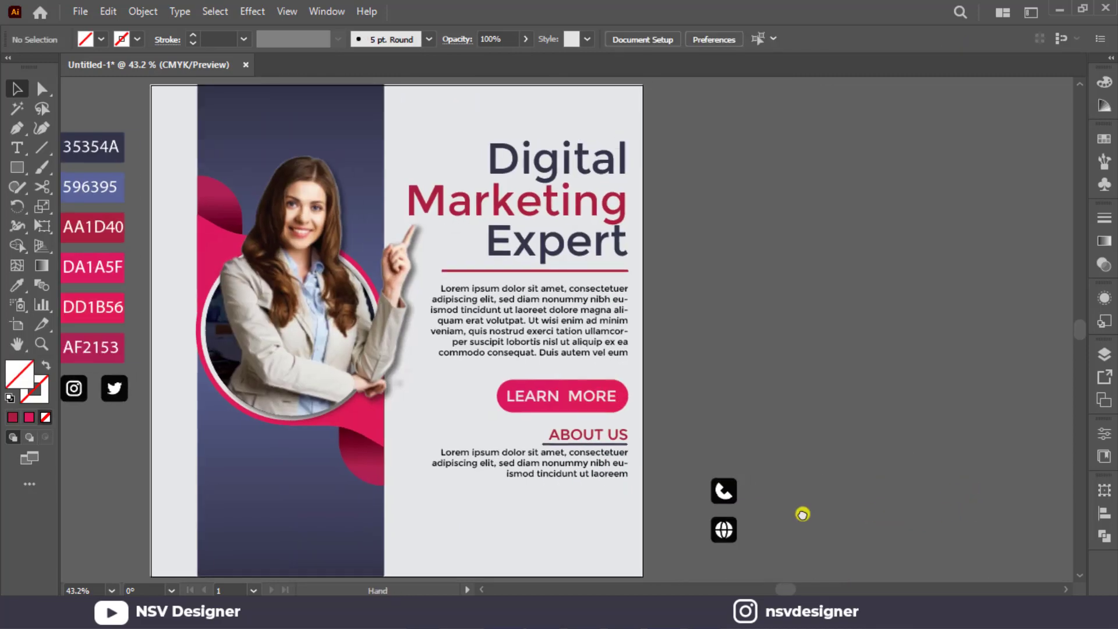
pyautogui.moveTo(732, 533); pyautogui.dragTo(971, 491)
pyautogui.moveTo(724, 492); pyautogui.dragTo(733, 487)
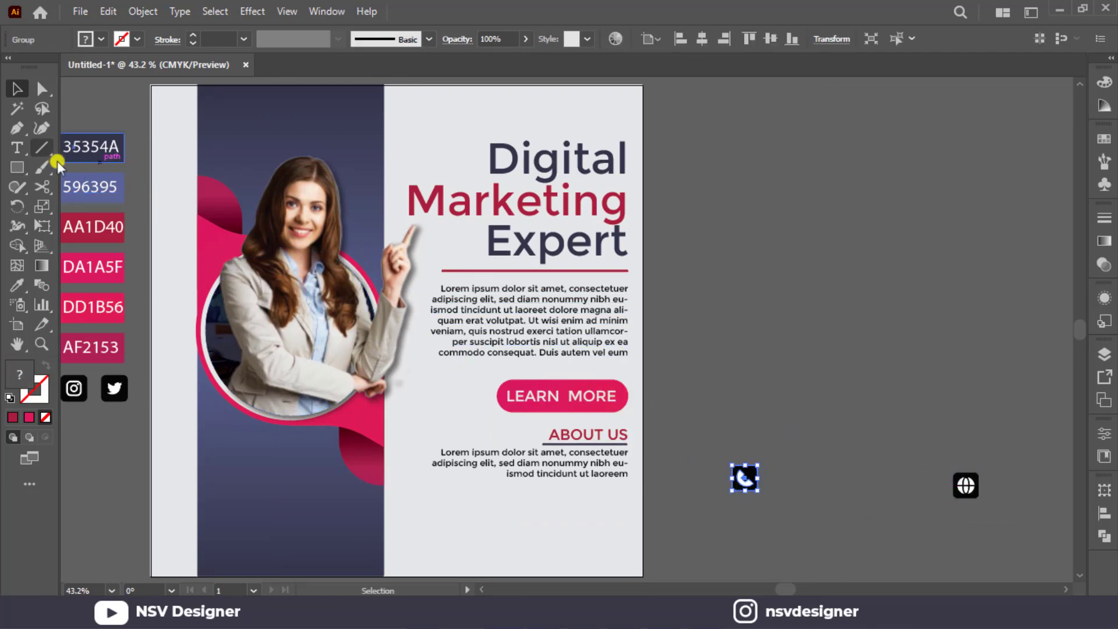
# Add the text "Contact Us" beside the artboard, enlarge it to about 27 pt and duplicate it directly below.
pyautogui.click(18, 147)
pyautogui.click(711, 288)
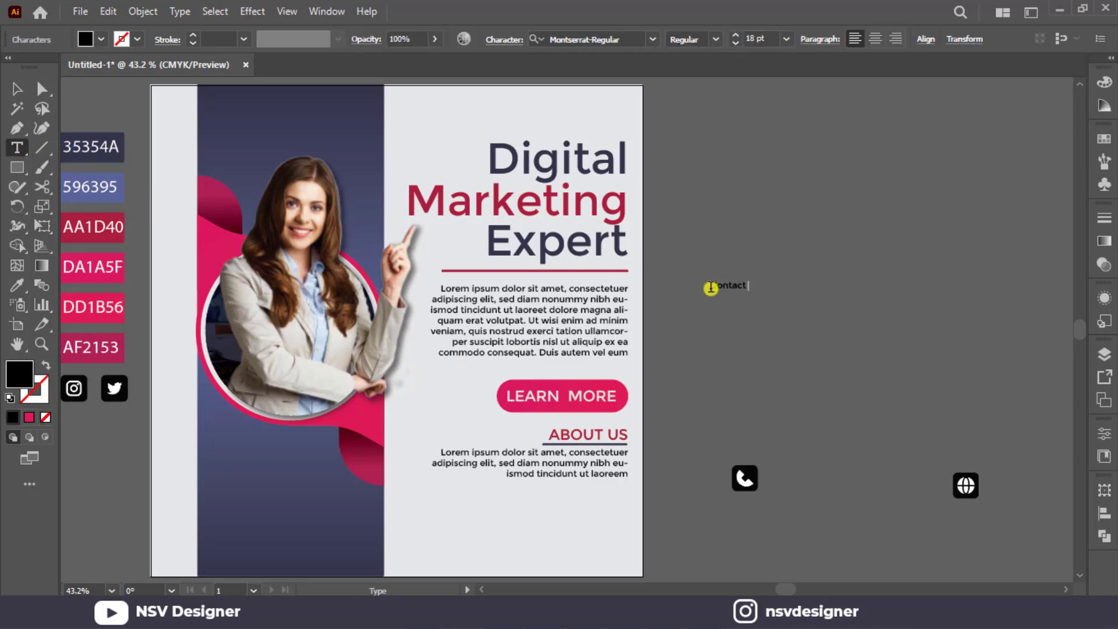
pyautogui.click(11, 89)
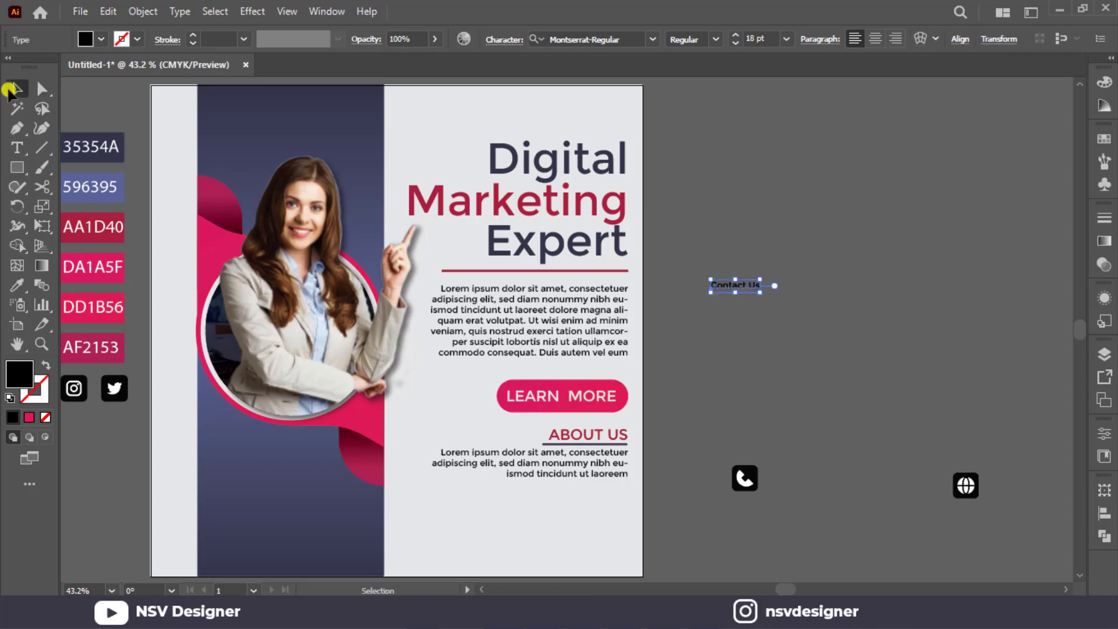
pyautogui.moveTo(754, 295)
pyautogui.mouseDown()
pyautogui.moveTo(773, 298)
pyautogui.moveTo(759, 304)
pyautogui.mouseUp()
pyautogui.click(775, 296)
pyautogui.click(738, 298)
pyautogui.click(751, 303)
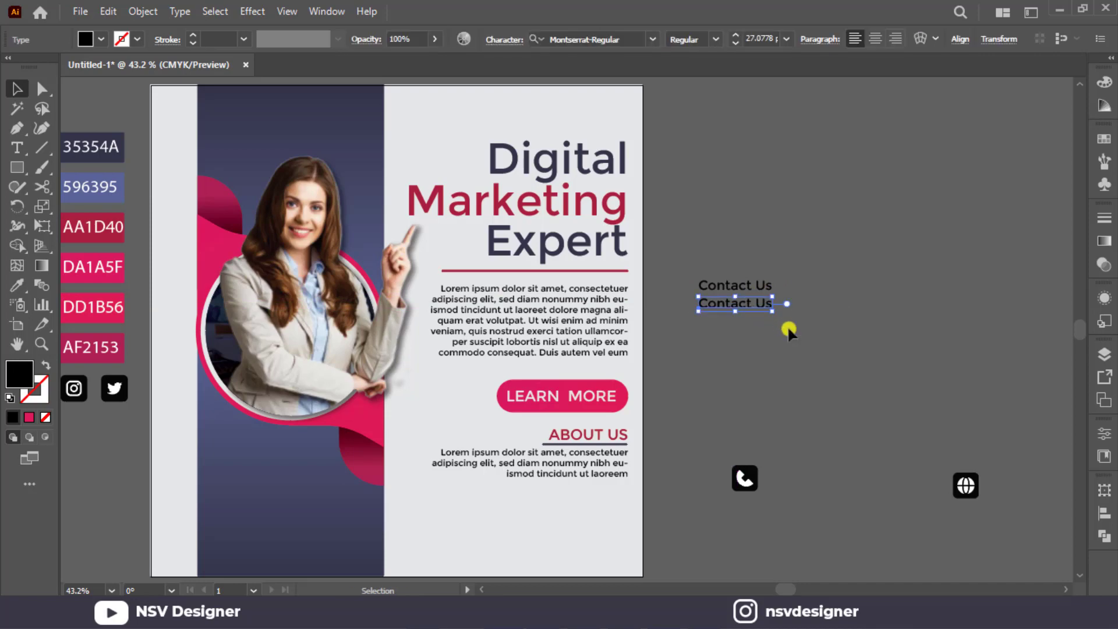
pyautogui.click(787, 324)
# Replace the lower "Contact Us" copy with the business phone number and set its font size to 34 pt.
pyautogui.doubleClick(755, 302)
pyautogui.hotkey('ctrl', 'a')
pyautogui.write('+0')
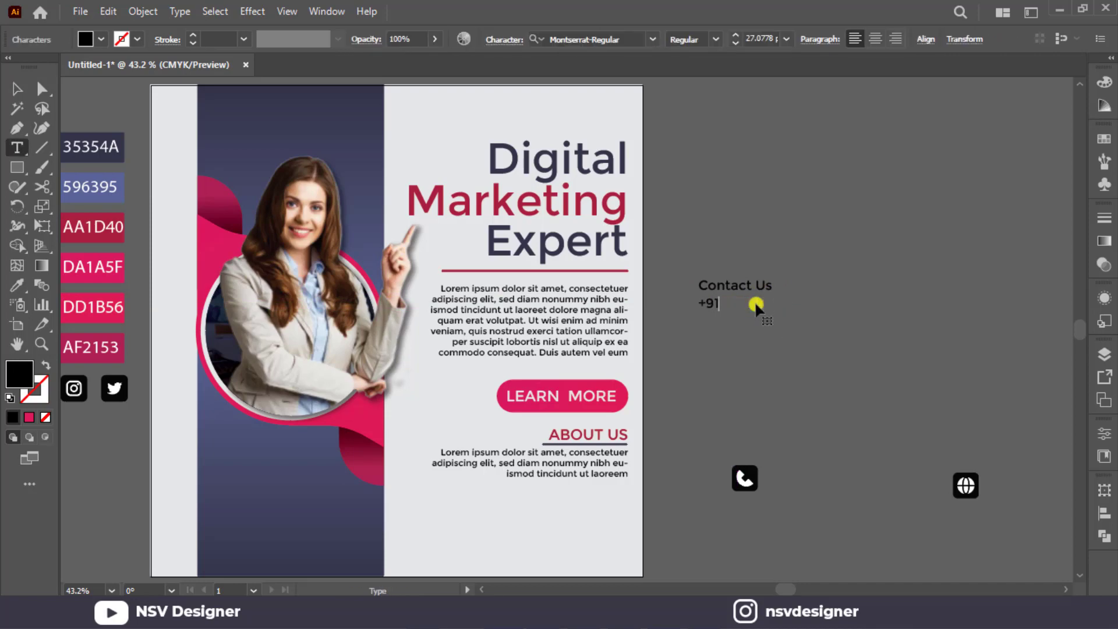
pyautogui.write('1 22555 22222')
pyautogui.click(19, 82)
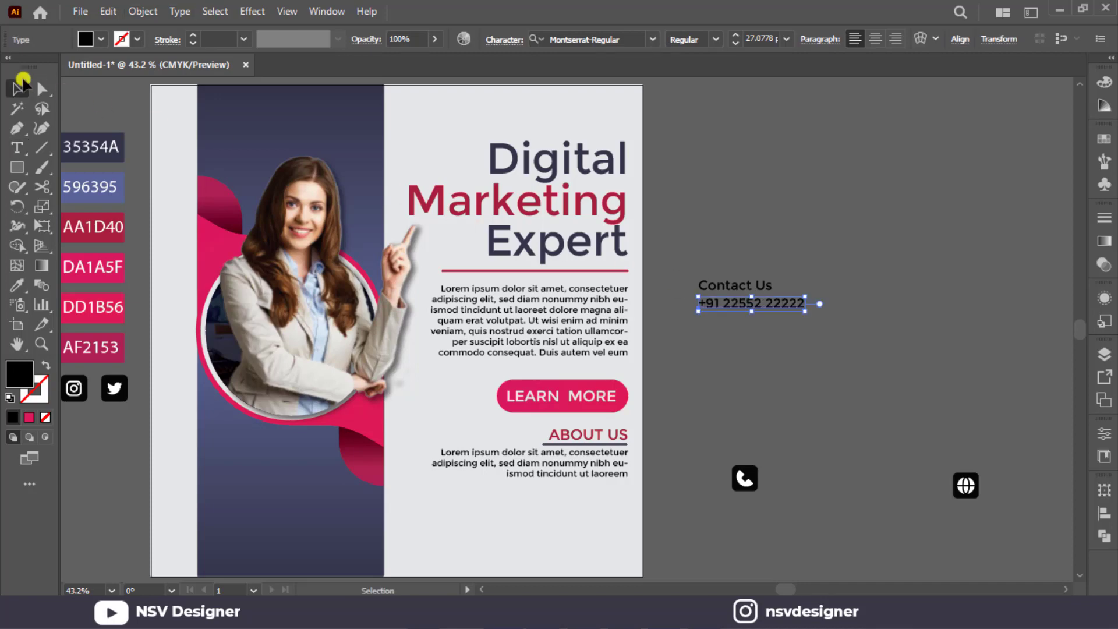
pyautogui.scroll(7, 769, 40)
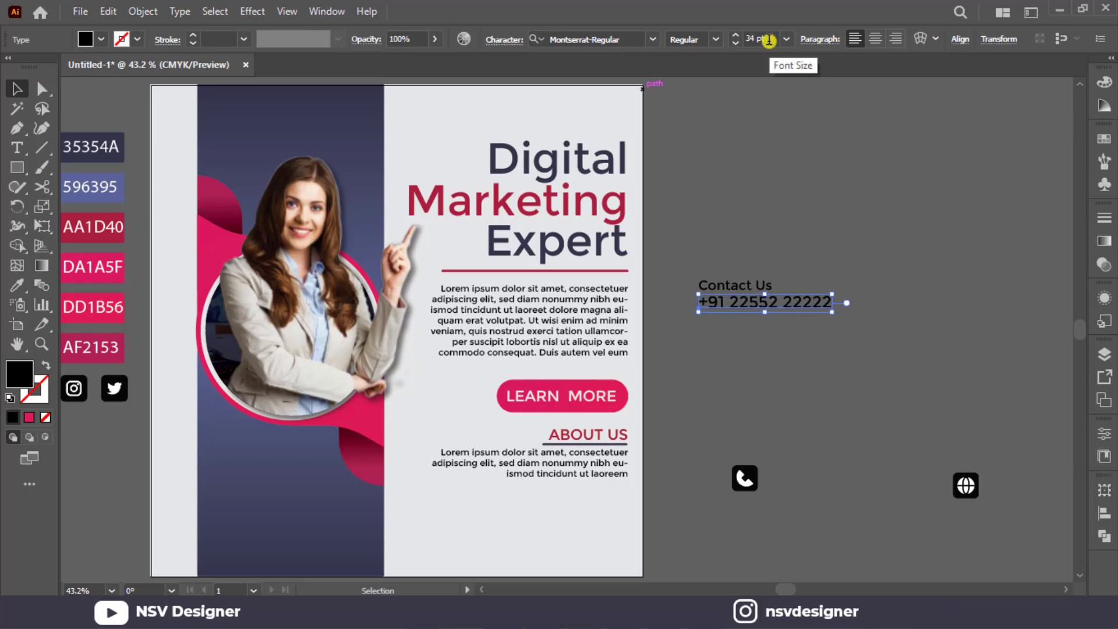
# Centre-align the "Contact Us" and phone number lines and move them slightly down on the canvas.
pyautogui.moveTo(729, 178); pyautogui.dragTo(796, 314)
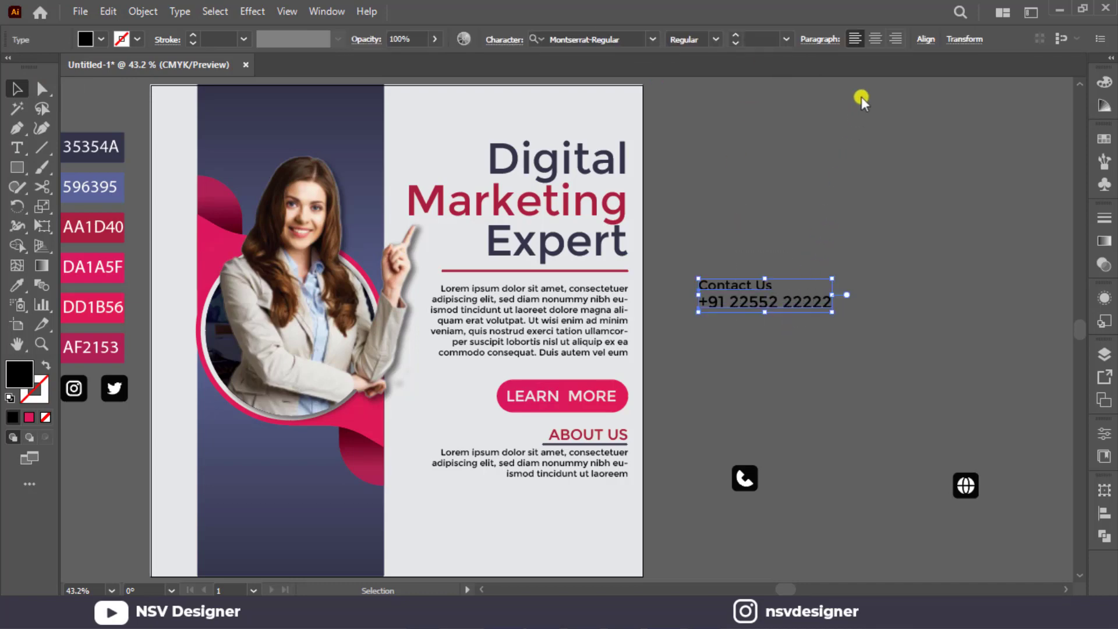
pyautogui.click(875, 39)
pyautogui.moveTo(799, 215); pyautogui.dragTo(788, 373)
# Place the phone icon directly above "Contact Us" and centre the icon and both text lines horizontally.
pyautogui.moveTo(745, 476); pyautogui.dragTo(755, 311)
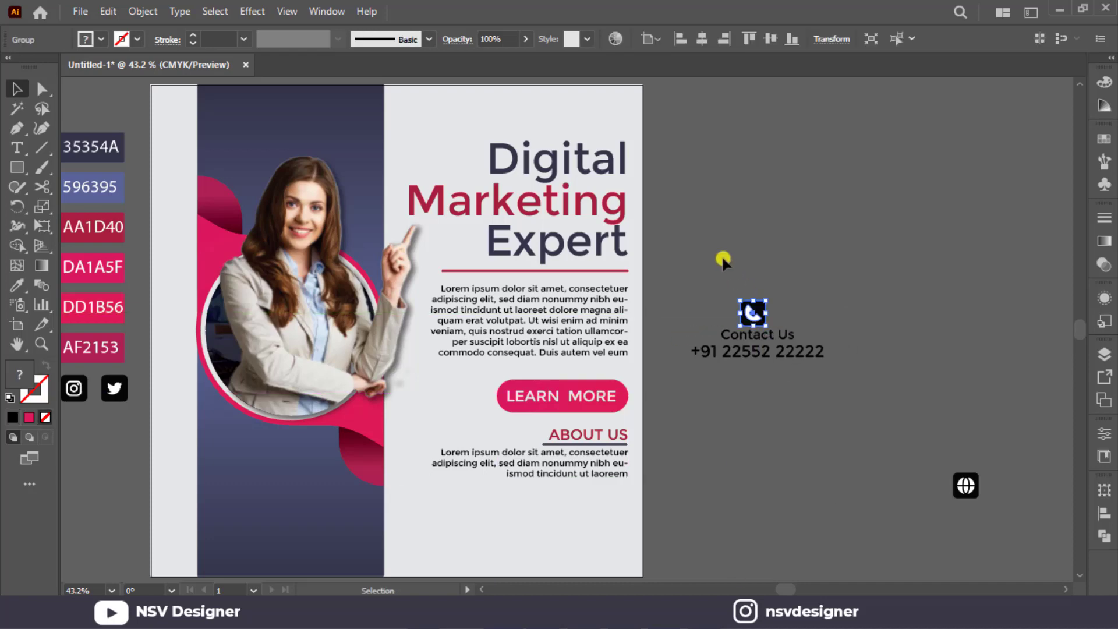
pyautogui.keyDown('shift'); pyautogui.click(749, 346); pyautogui.keyUp('shift')
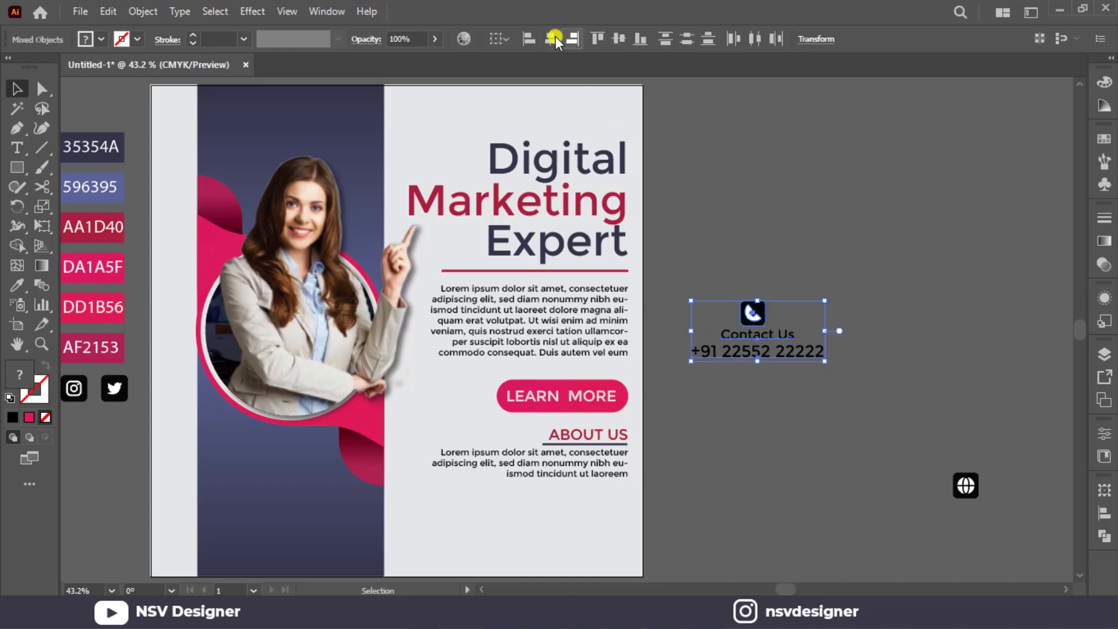
pyautogui.click(618, 39)
pyautogui.hotkey('ctrl', 'z')
pyautogui.click(551, 40)
pyautogui.click(774, 206)
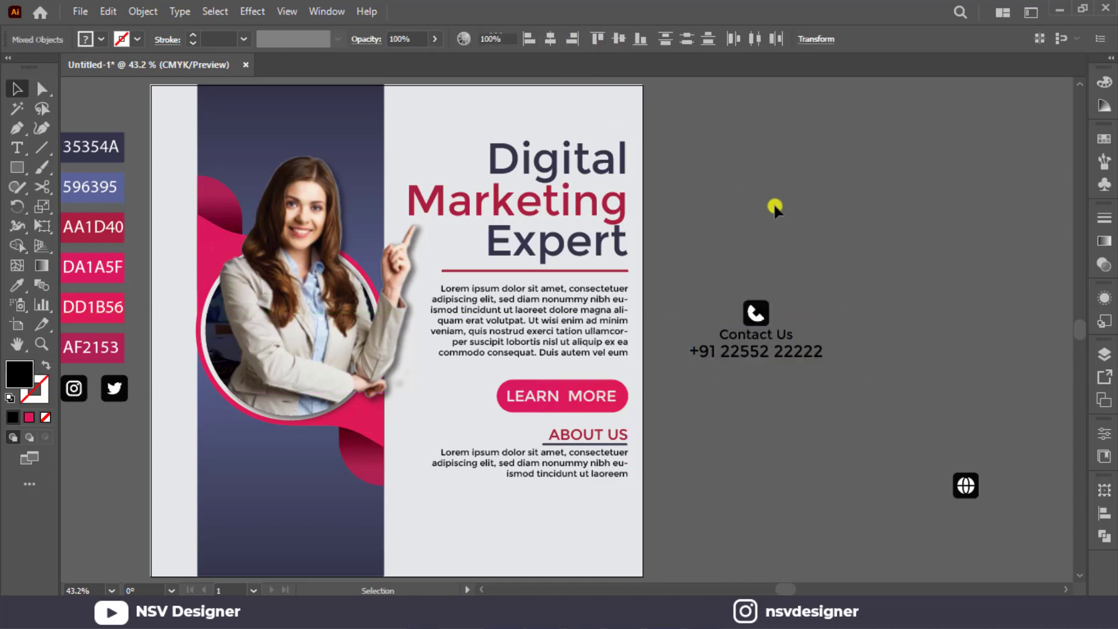
# Position the globe icon level with the phone icon and centre a copy of the two contact lines beneath it.
pyautogui.moveTo(972, 482); pyautogui.dragTo(947, 315)
pyautogui.click(832, 299)
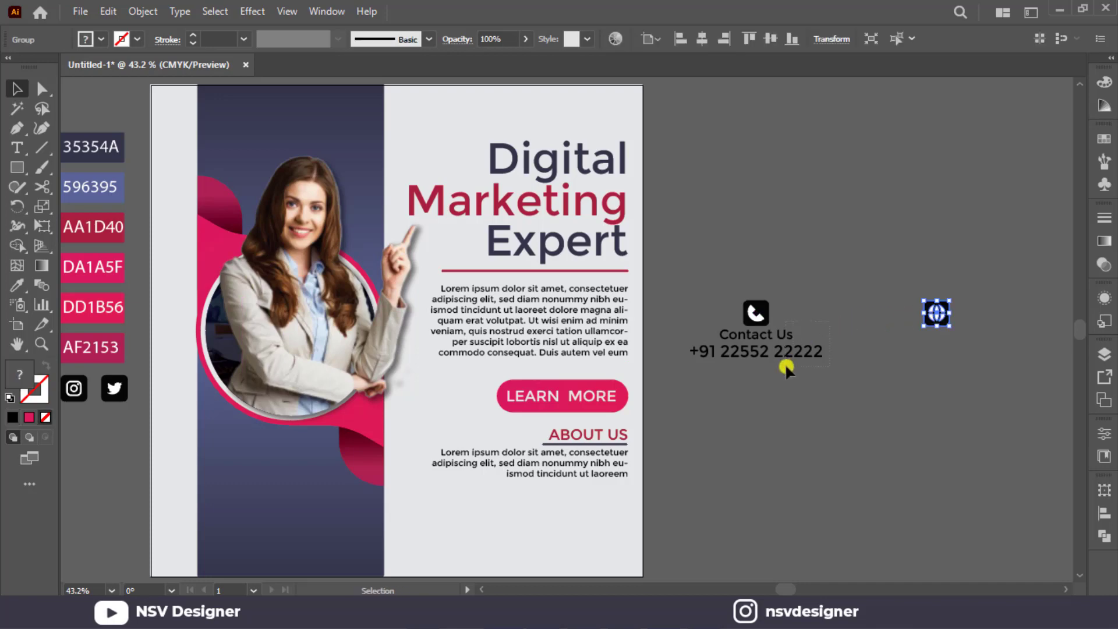
pyautogui.moveTo(785, 364); pyautogui.dragTo(968, 367)
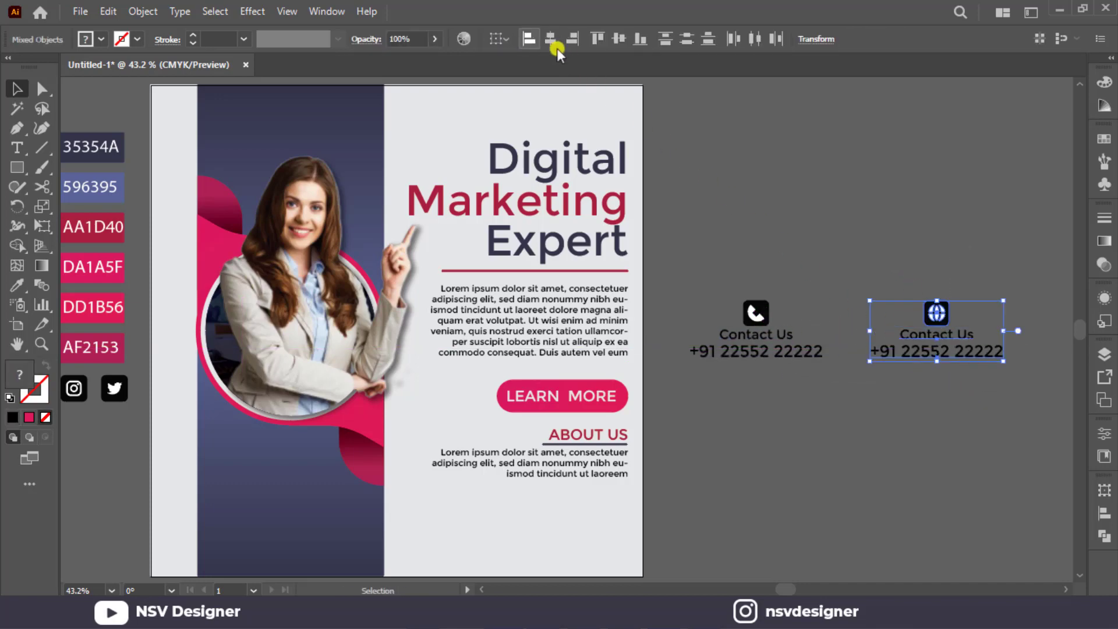
pyautogui.click(549, 41)
pyautogui.click(856, 194)
# Change the heading under the globe icon to "yourweb".
pyautogui.scroll(1, 862, 219)
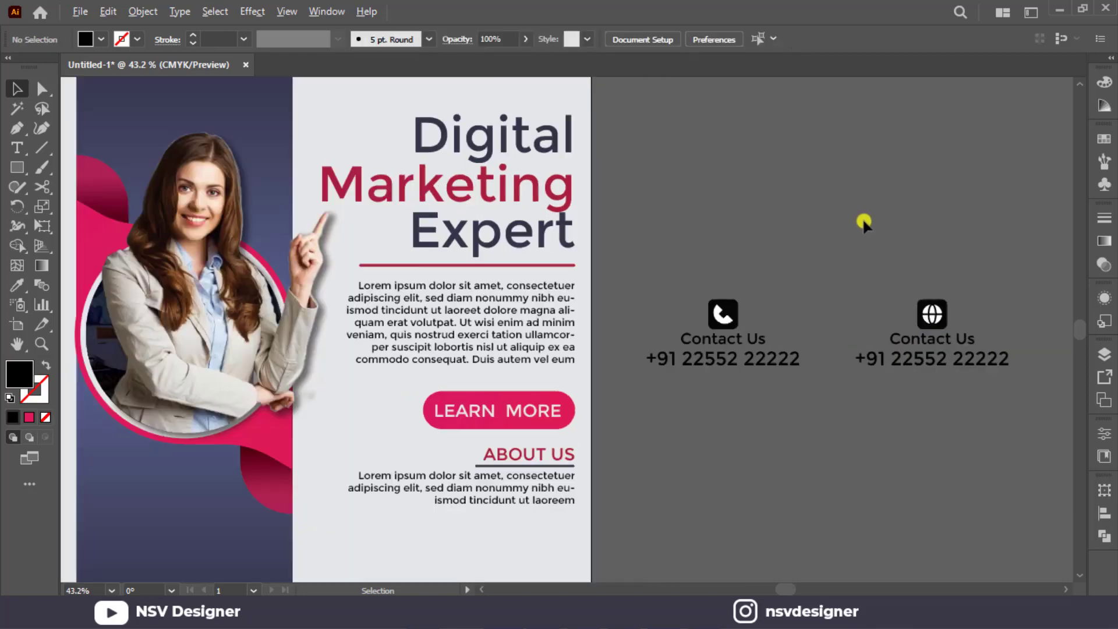
pyautogui.scroll(2, 891, 325)
pyautogui.doubleClick(893, 334)
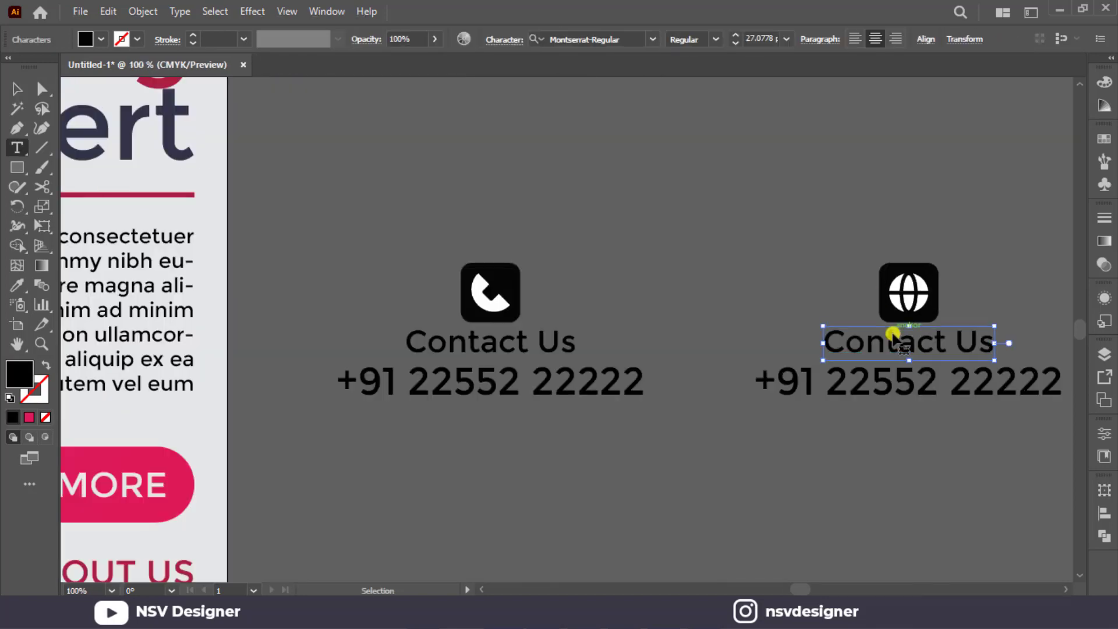
pyautogui.hotkey('ctrl', 'a')
pyautogui.write('yourw')
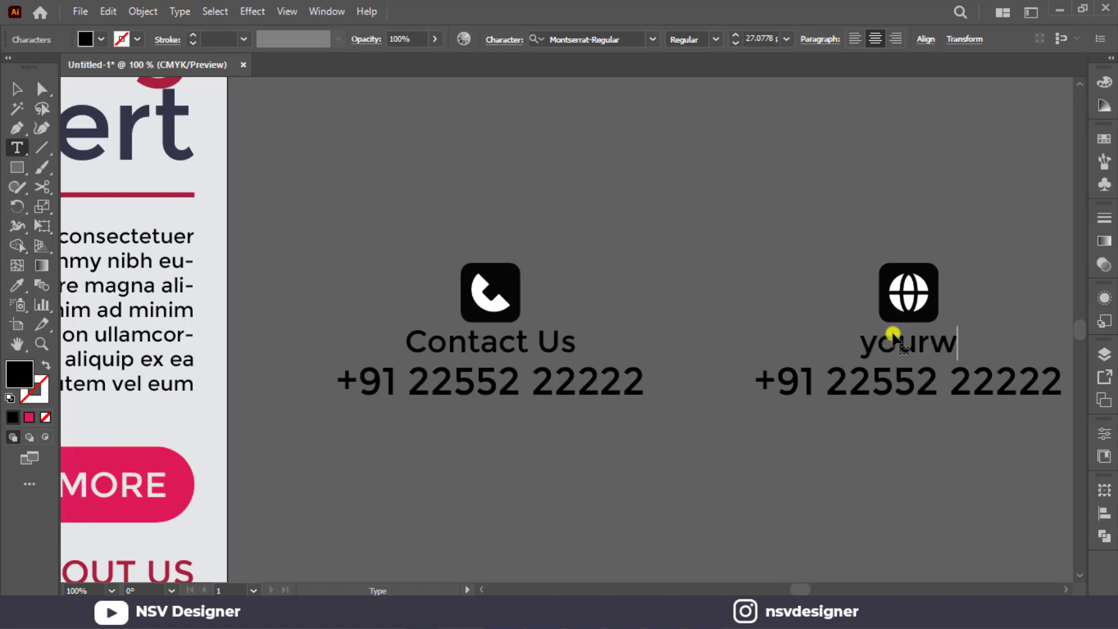
pyautogui.press('BackSpace')
pyautogui.write('we')
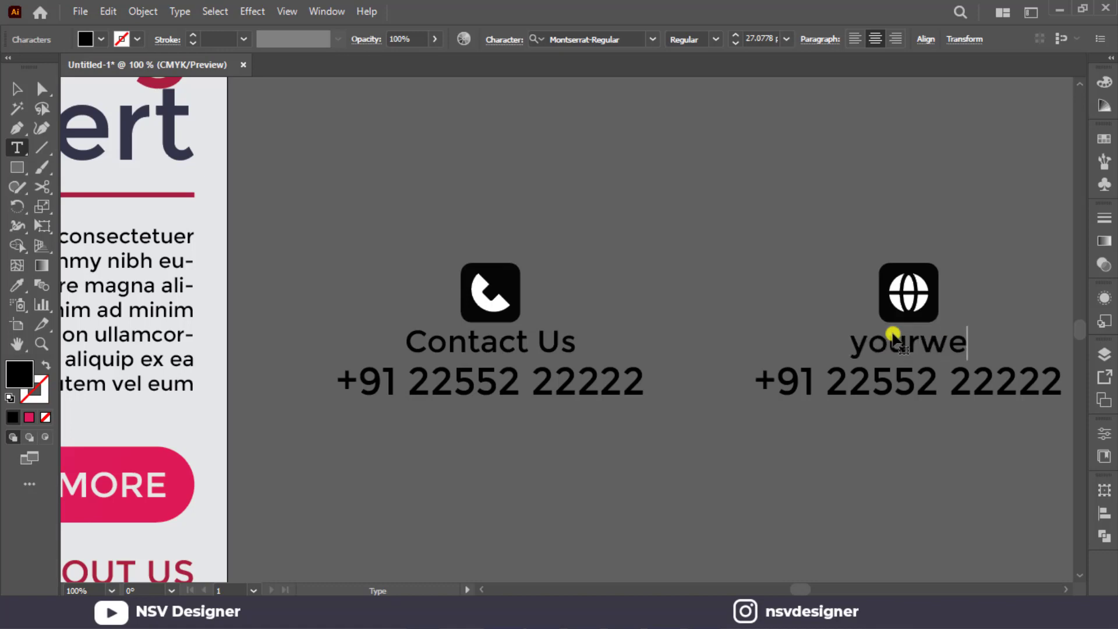
pyautogui.write('n')
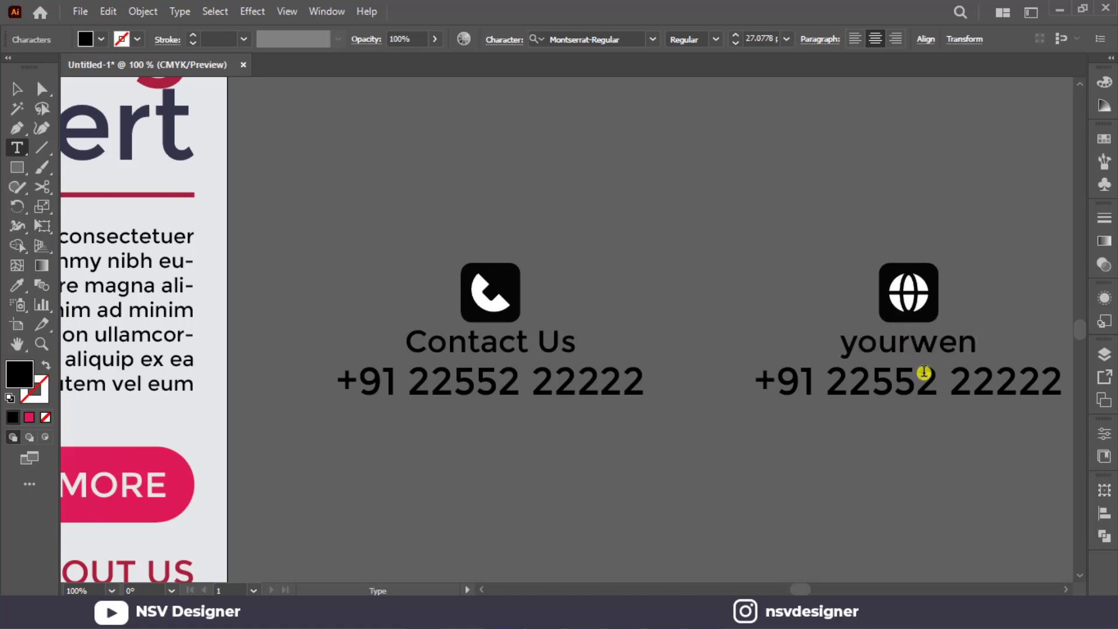
pyautogui.press('BackSpace')
pyautogui.write('b')
pyautogui.tripleClick(972, 384)
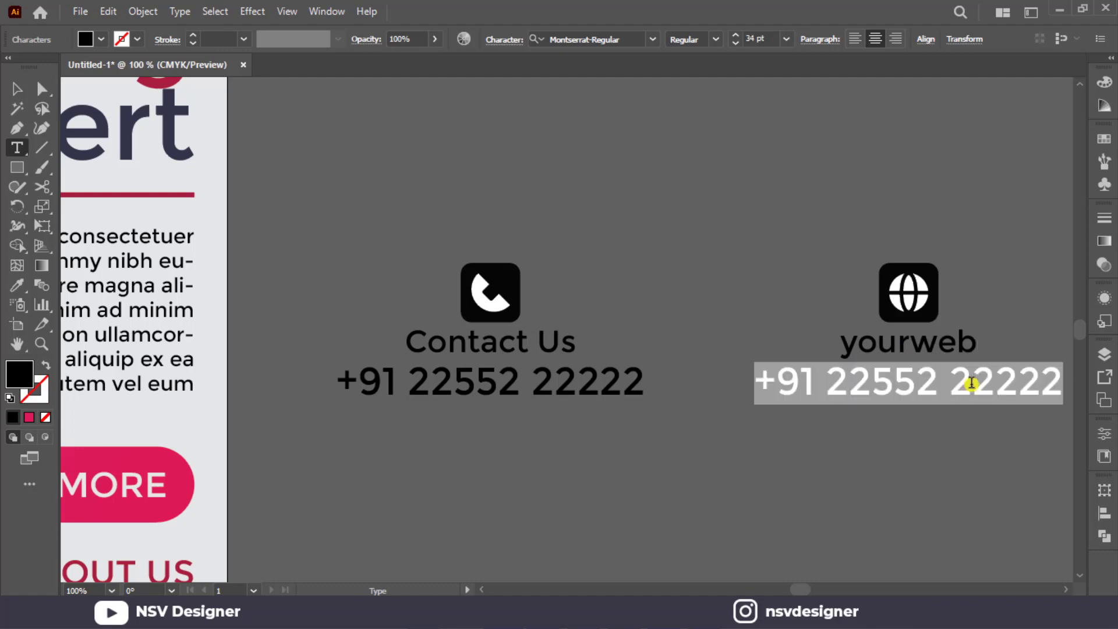
pyautogui.write('www.')
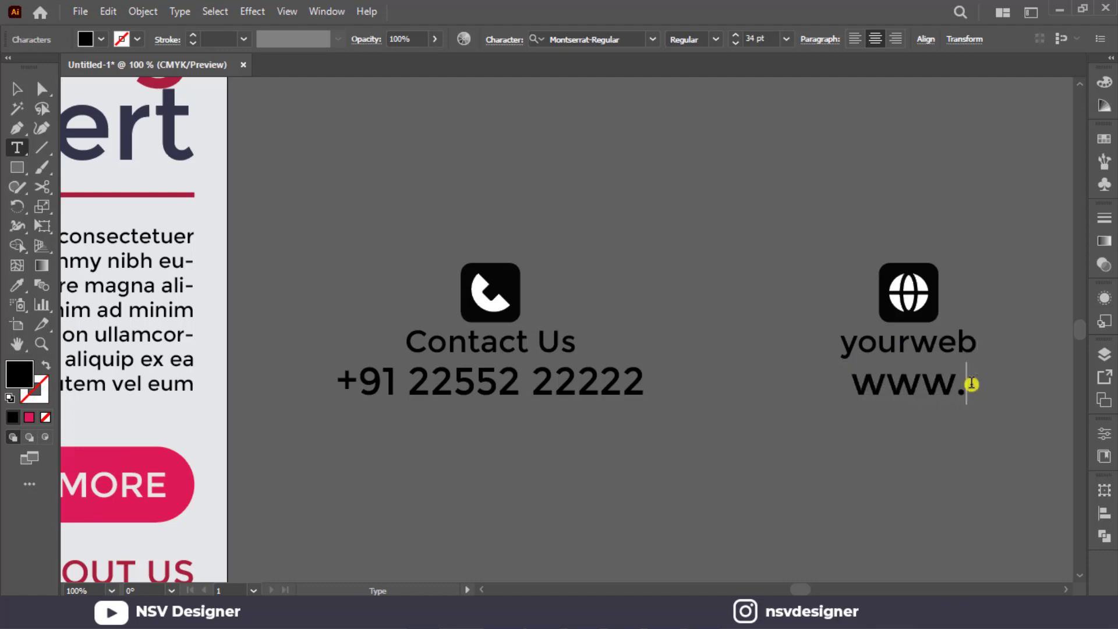
pyautogui.write('wen')
pyautogui.press('BackSpace')
pyautogui.write('b')
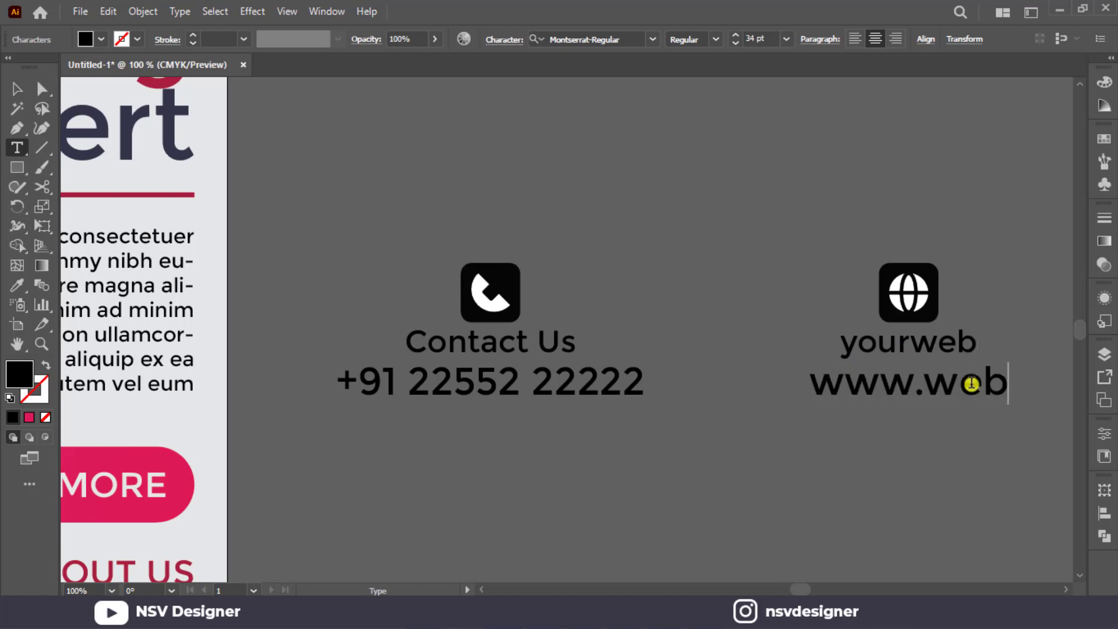
pyautogui.write('.com')
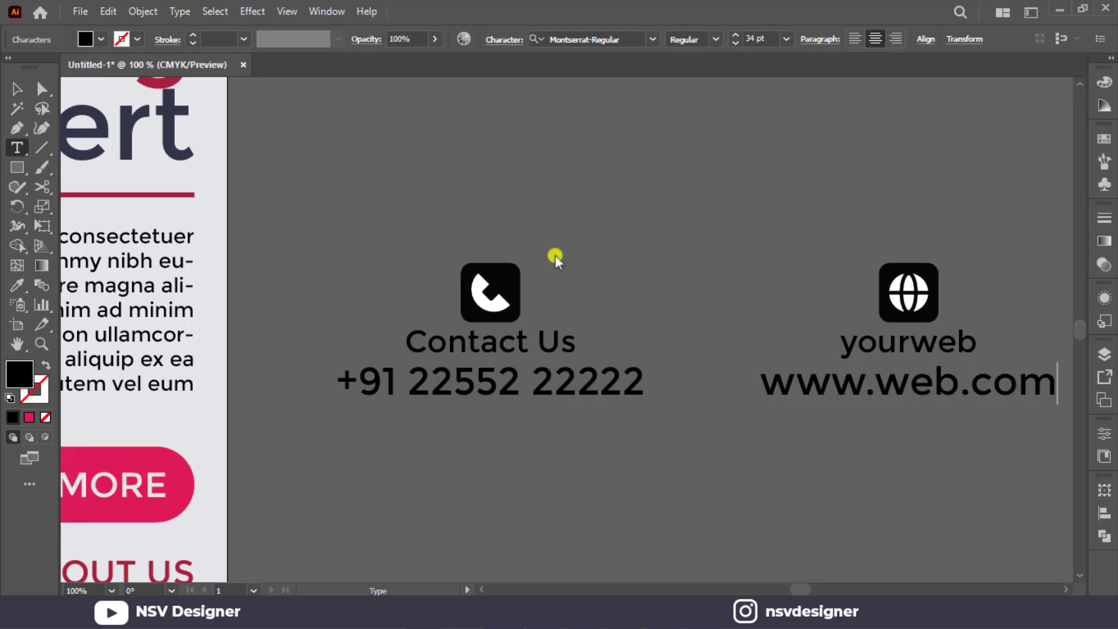
pyautogui.click(17, 89)
pyautogui.click(574, 204)
pyautogui.scroll(-1, 599, 212)
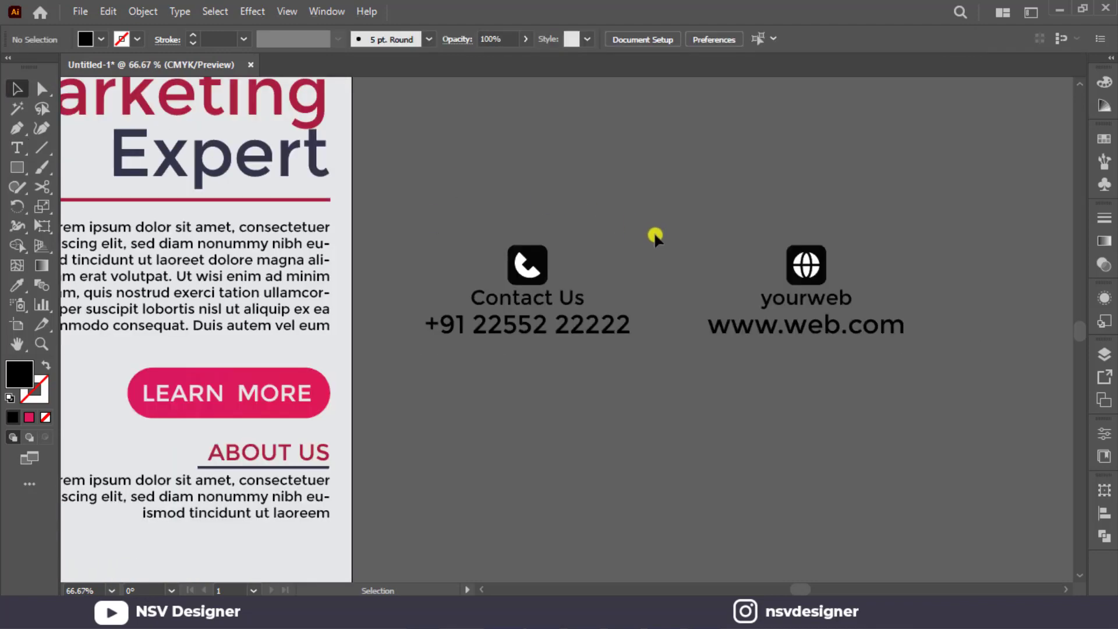
# Scale the phone and website contact blocks down together slightly, keeping their proportions.
pyautogui.moveTo(723, 326)
pyautogui.mouseDown()
pyautogui.moveTo(739, 324)
pyautogui.moveTo(504, 328)
pyautogui.moveTo(731, 327)
pyautogui.mouseUp()
pyautogui.click(728, 249)
pyautogui.scroll(-1, 727, 248)
pyautogui.moveTo(665, 393); pyautogui.dragTo(802, 378)
pyautogui.moveTo(862, 245); pyautogui.dragTo(950, 342)
pyautogui.moveTo(933, 291)
pyautogui.mouseDown()
pyautogui.moveTo(194, 543)
pyautogui.moveTo(176, 526)
pyautogui.moveTo(792, 417)
pyautogui.moveTo(933, 291)
pyautogui.mouseUp()
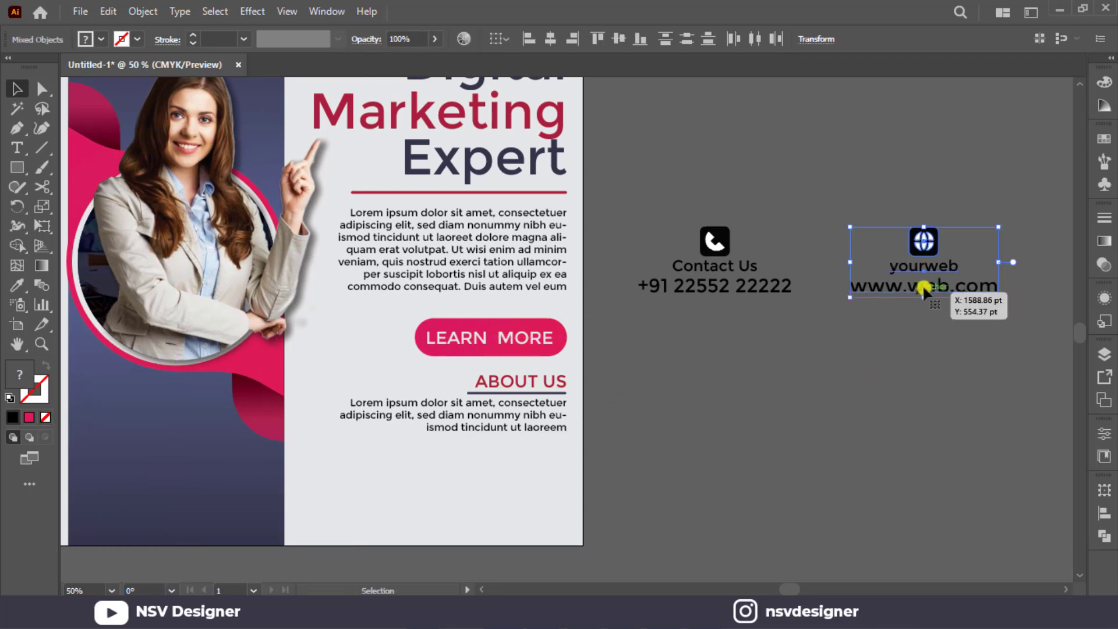
pyautogui.moveTo(955, 207); pyautogui.dragTo(669, 313)
pyautogui.moveTo(998, 297); pyautogui.dragTo(963, 302)
pyautogui.click(946, 317)
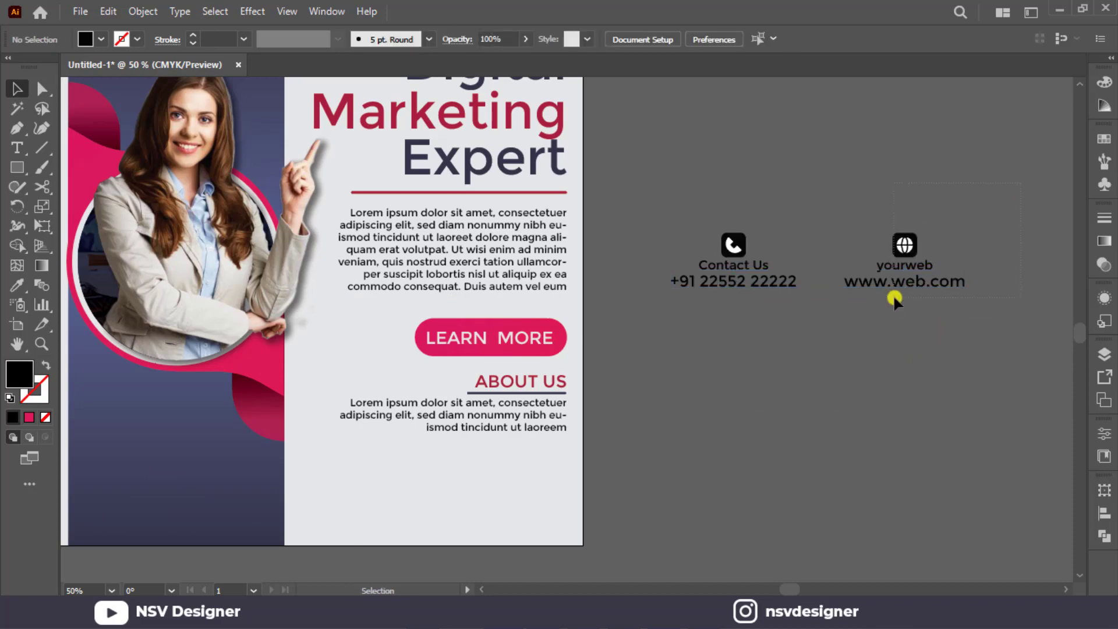
# Move the website block to the foot of the dark panel and the phone block below the ABOUT US paragraph.
pyautogui.moveTo(893, 295); pyautogui.dragTo(165, 491)
pyautogui.moveTo(734, 265); pyautogui.dragTo(493, 500)
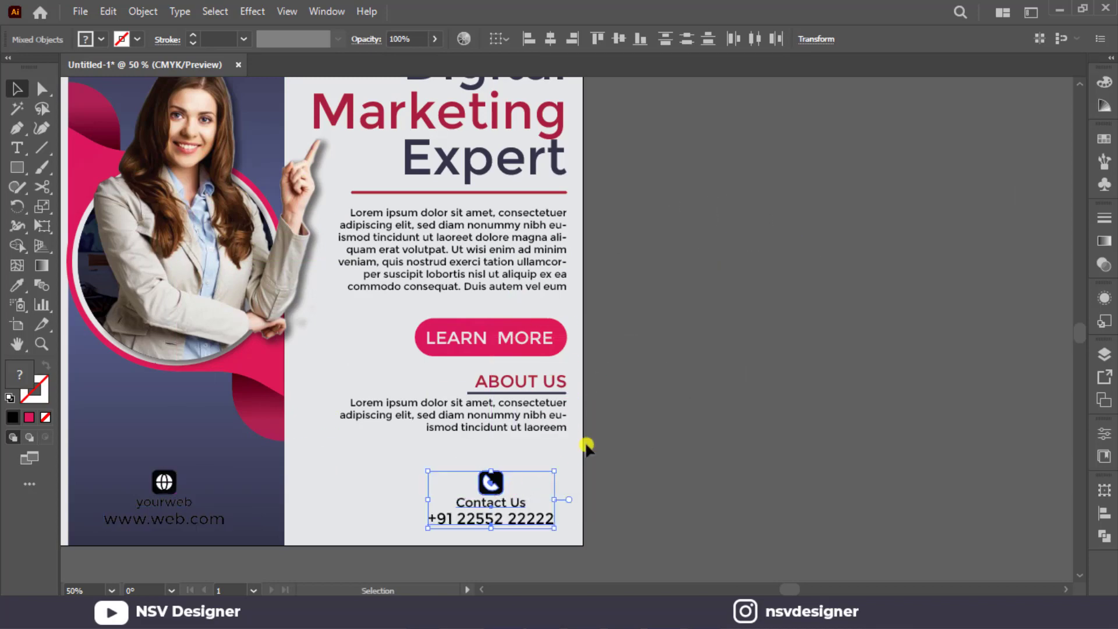
pyautogui.moveTo(669, 395); pyautogui.dragTo(864, 343)
pyautogui.click(515, 423)
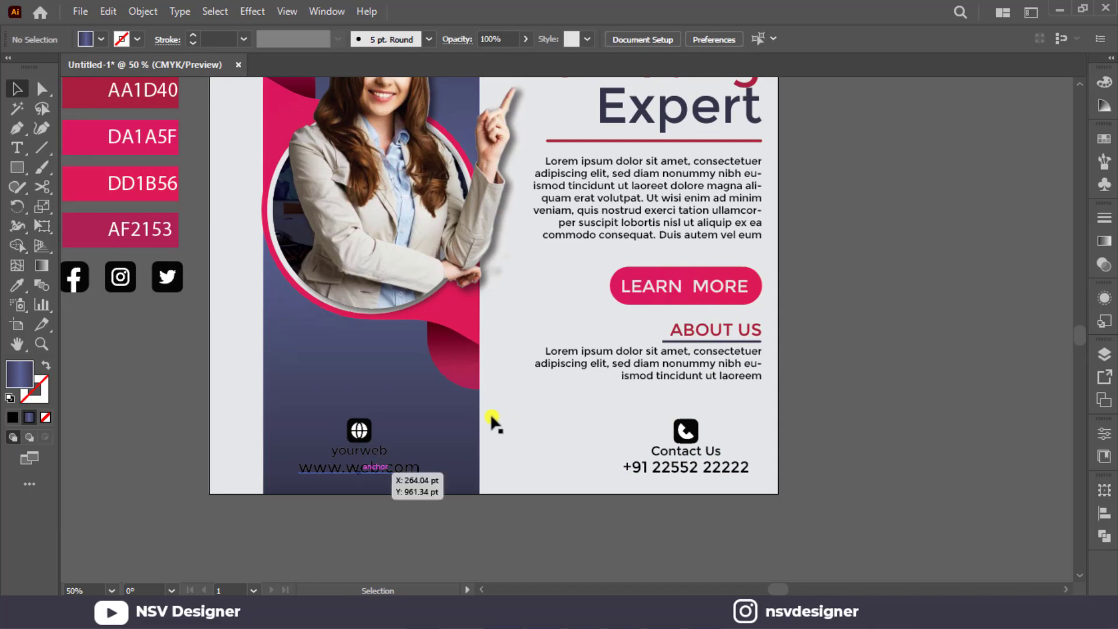
# Ungroup the globe icon and fill its rounded square with the pink sampled from the curved shape.
pyautogui.scroll(2, 358, 475)
pyautogui.rightClick(378, 373)
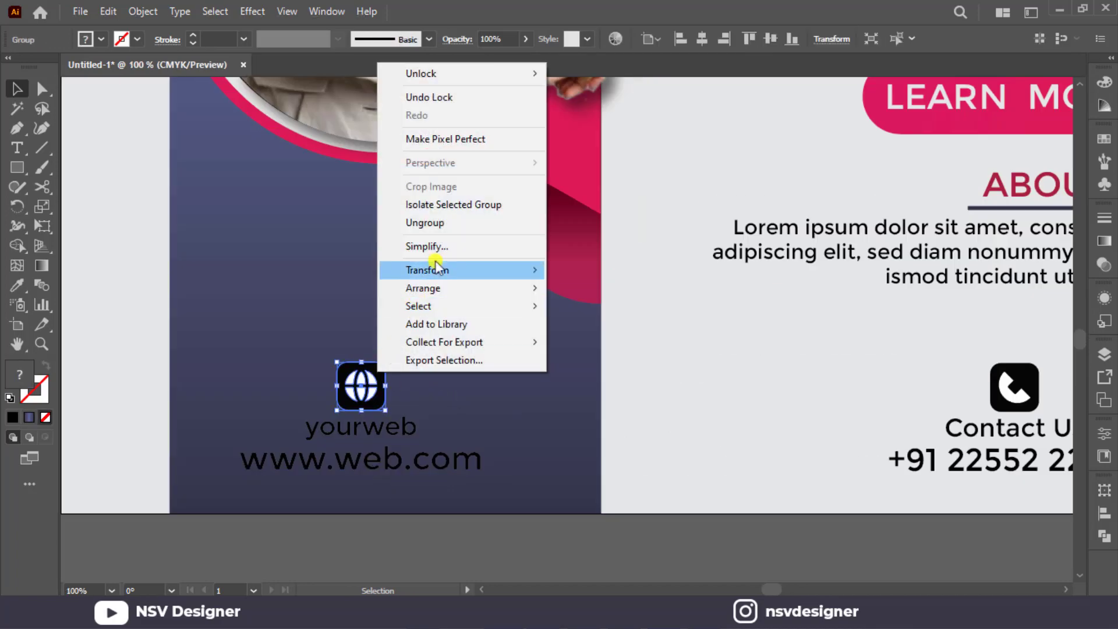
pyautogui.click(456, 219)
pyautogui.click(452, 337)
pyautogui.click(362, 379)
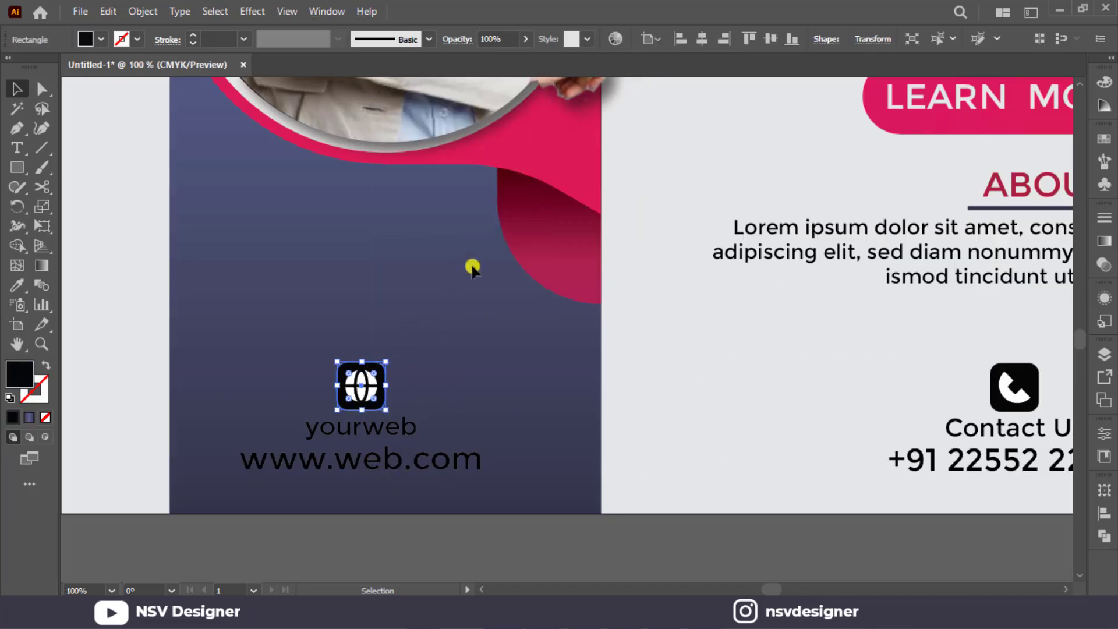
pyautogui.press('i')
pyautogui.click(571, 171)
pyautogui.press('v')
pyautogui.click(484, 399)
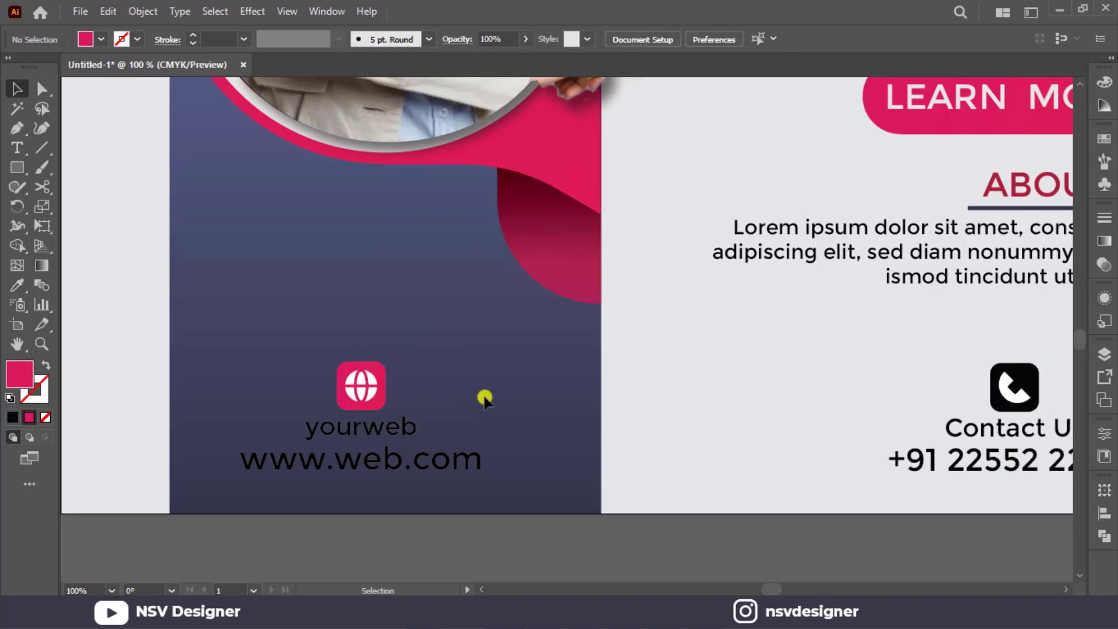
pyautogui.moveTo(390, 499); pyautogui.dragTo(403, 494)
pyautogui.press('i')
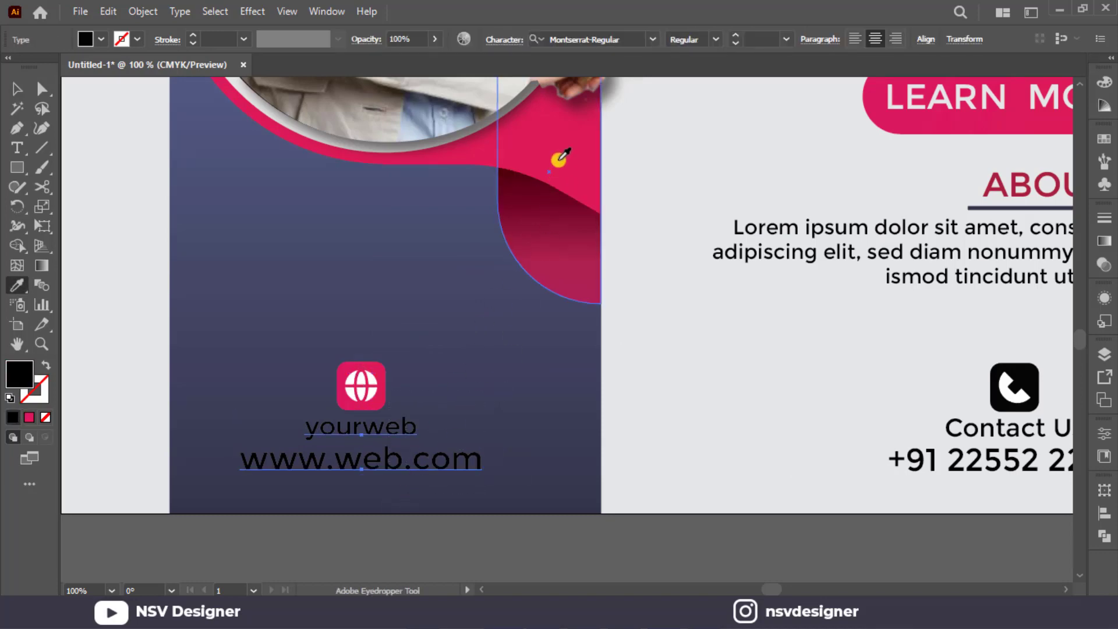
pyautogui.click(558, 159)
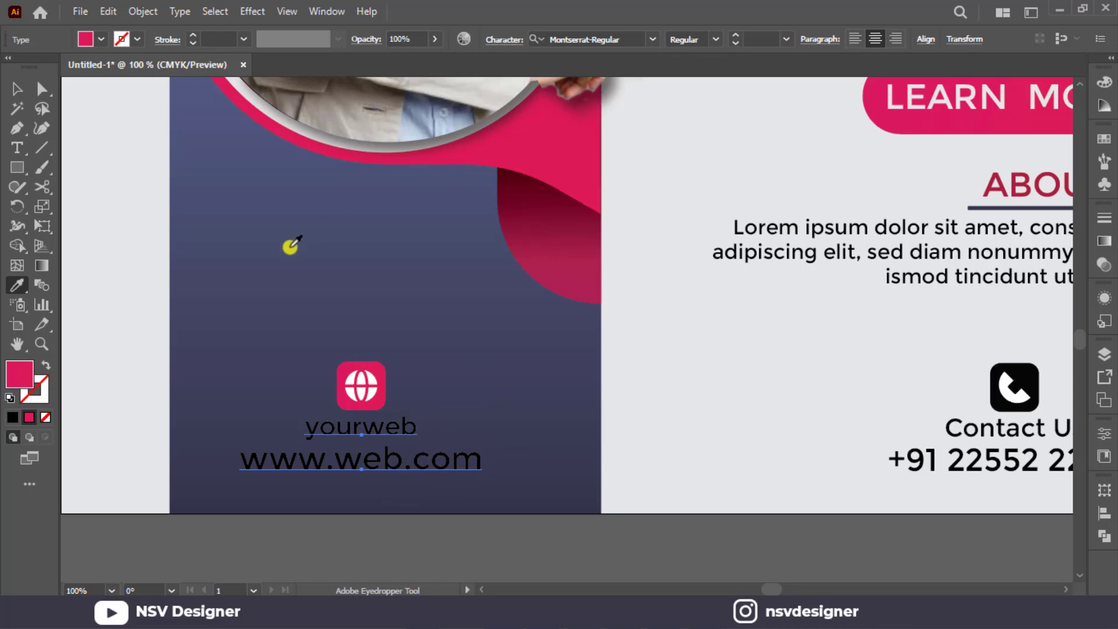
pyautogui.scroll(-1, 291, 248)
pyautogui.moveTo(316, 284); pyautogui.dragTo(547, 291)
pyautogui.scroll(2, 332, 261)
pyautogui.click(163, 105)
pyautogui.scroll(1, 163, 105)
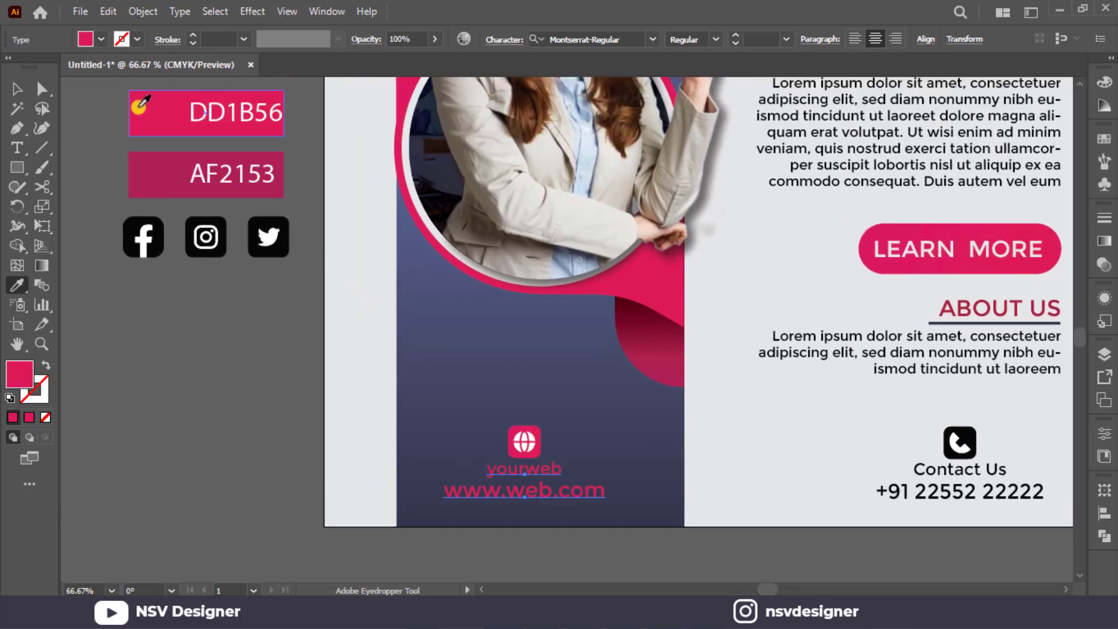
pyautogui.click(17, 88)
pyautogui.click(93, 46)
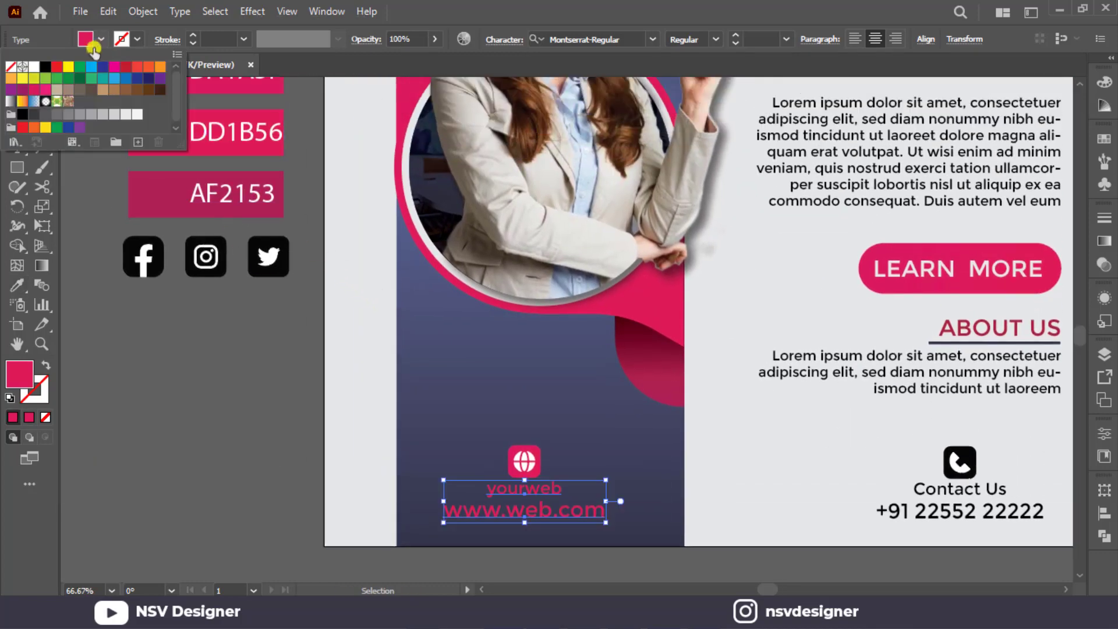
pyautogui.click(137, 114)
pyautogui.scroll(-1, 751, 472)
pyautogui.click(764, 464)
# Ungroup the phone icon below the ABOUT US paragraph.
pyautogui.rightClick(955, 418)
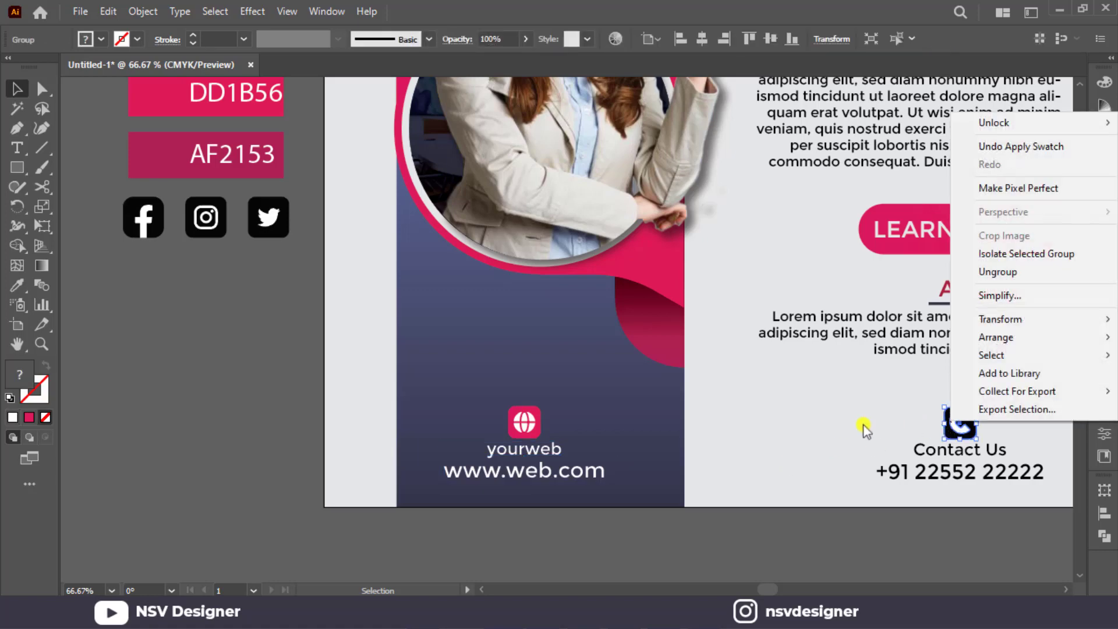
pyautogui.click(864, 425)
pyautogui.rightClick(944, 421)
pyautogui.click(985, 273)
pyautogui.click(912, 330)
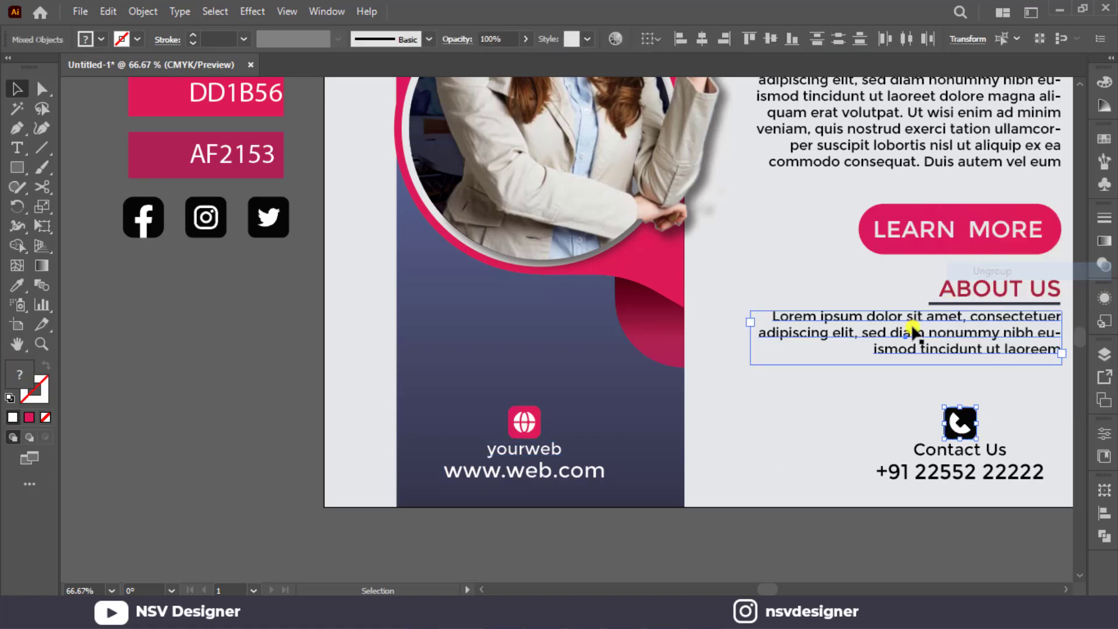
# Fill the phone icon's rounded square with the dark navy sampled from the 35354A swatch.
pyautogui.click(972, 412)
pyautogui.press('i')
pyautogui.click(533, 343)
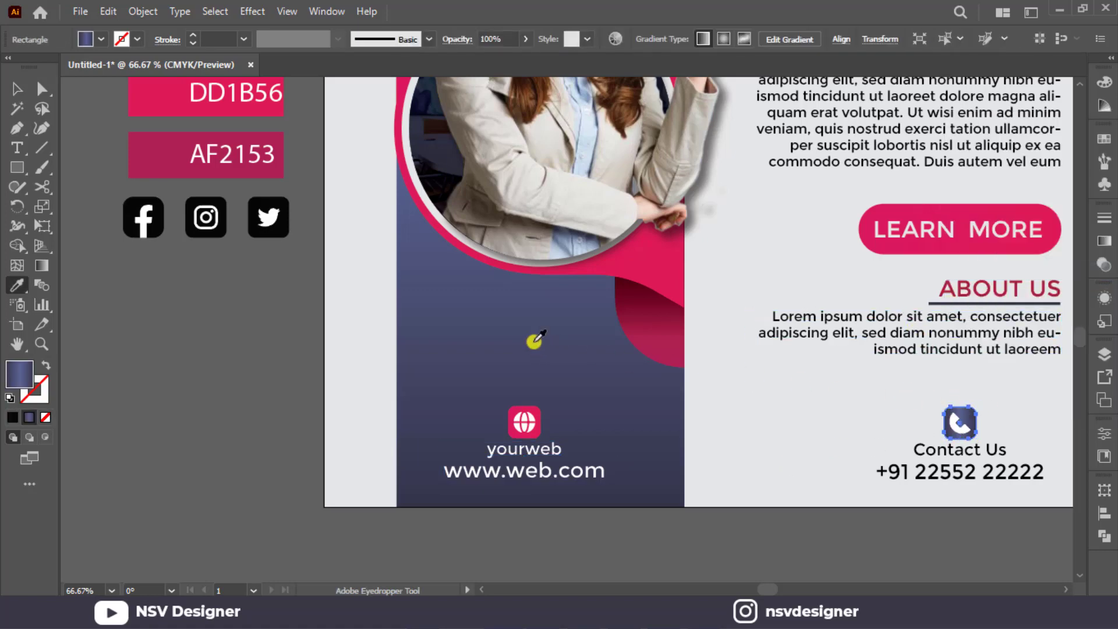
pyautogui.scroll(8, 532, 337)
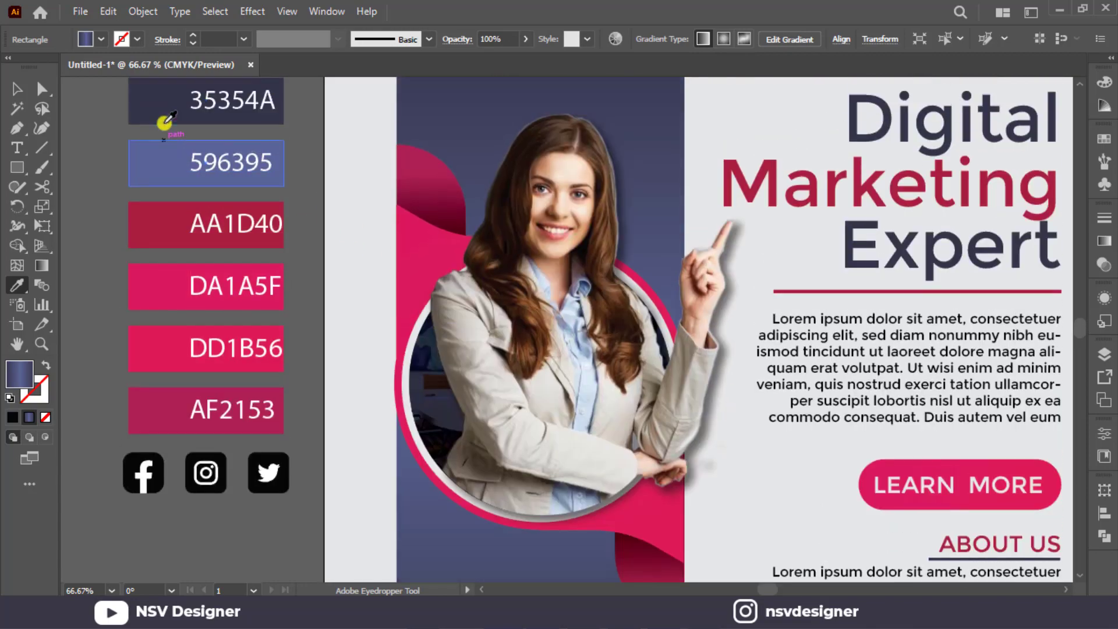
pyautogui.click(166, 120)
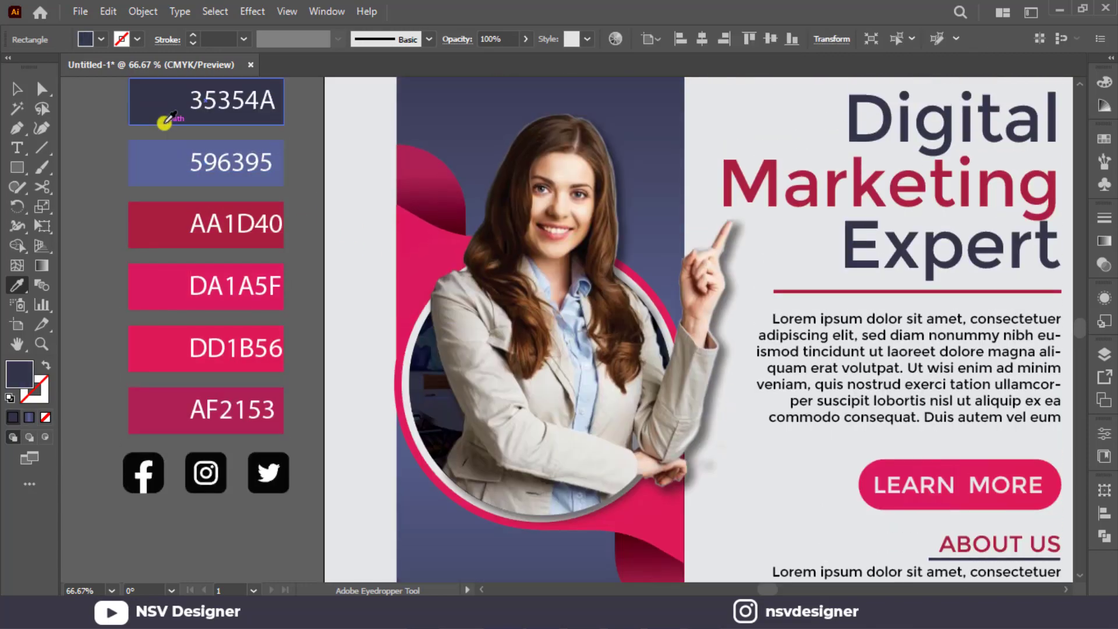
pyautogui.scroll(-3, 166, 120)
pyautogui.press('v')
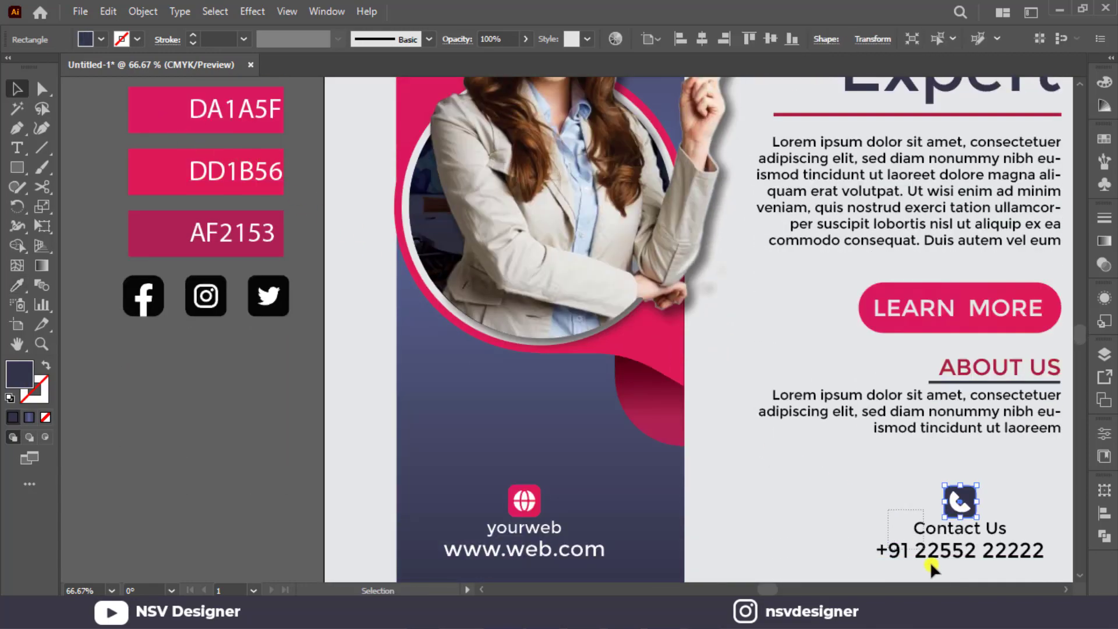
# Apply the navy of the 35354A swatch to the "Contact Us" and phone number text lines.
pyautogui.click(931, 561)
pyautogui.scroll(3, 760, 503)
pyautogui.scroll(3, 759, 503)
pyautogui.press('i')
pyautogui.click(157, 280)
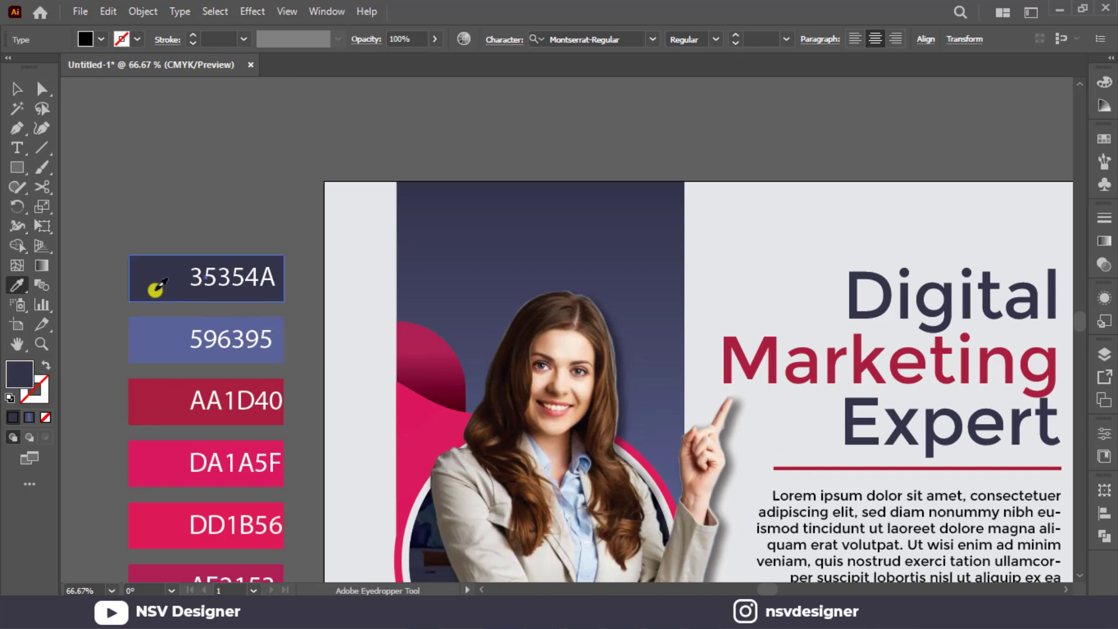
pyautogui.scroll(-6, 157, 347)
pyautogui.scroll(-2, 255, 315)
pyautogui.press('v')
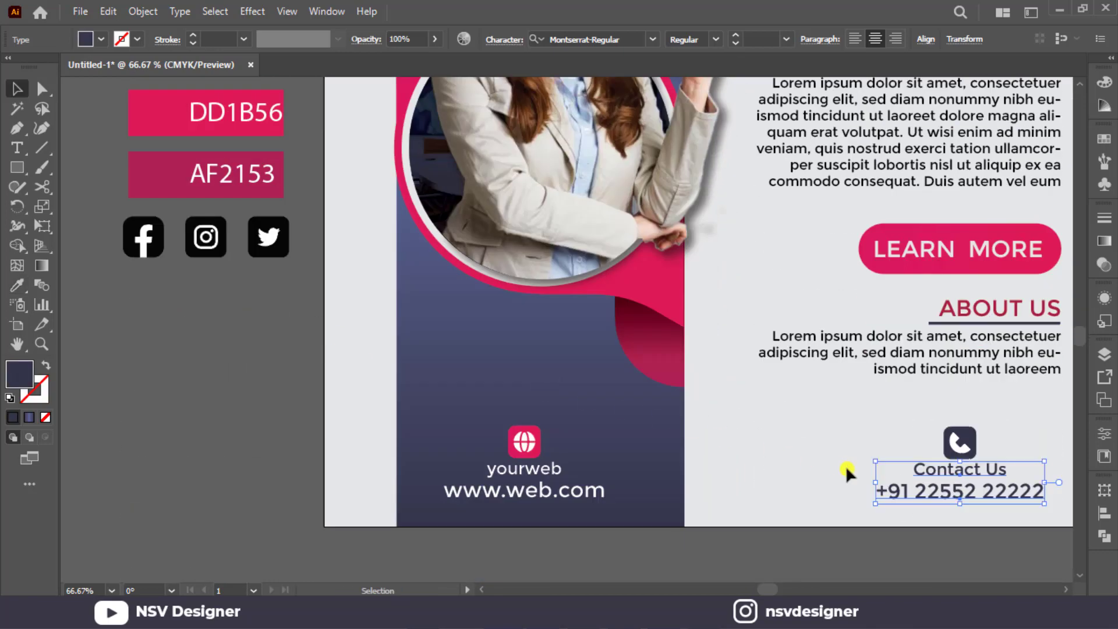
pyautogui.click(845, 466)
# Group the phone icon with its text lines, and the globe icon with its text lines.
pyautogui.hotkey('ctrl', '0')
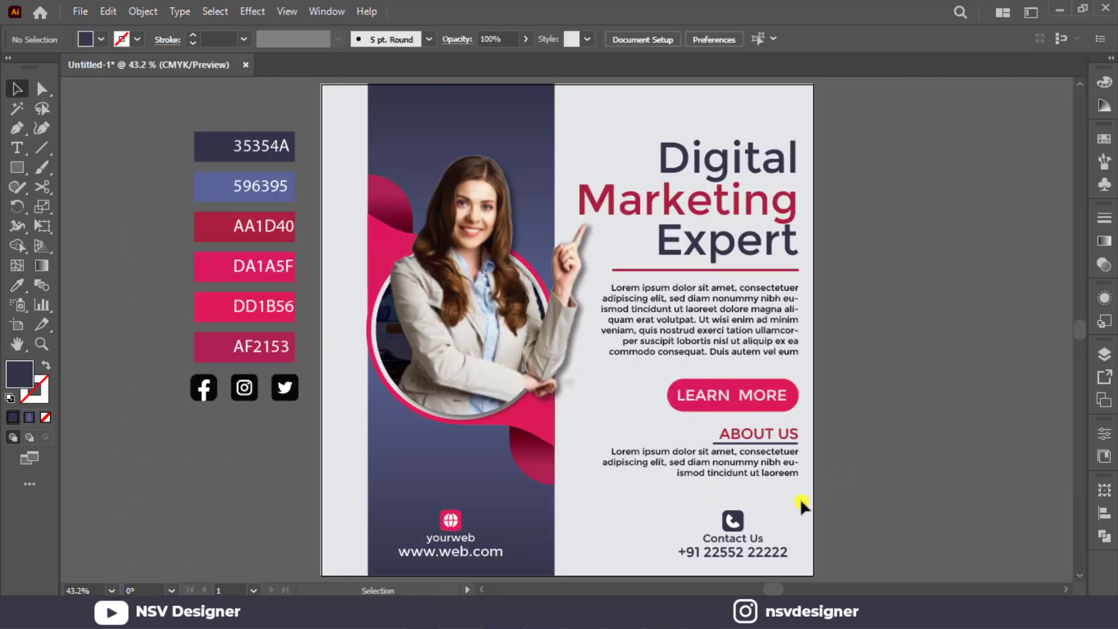
pyautogui.moveTo(799, 498); pyautogui.dragTo(709, 562)
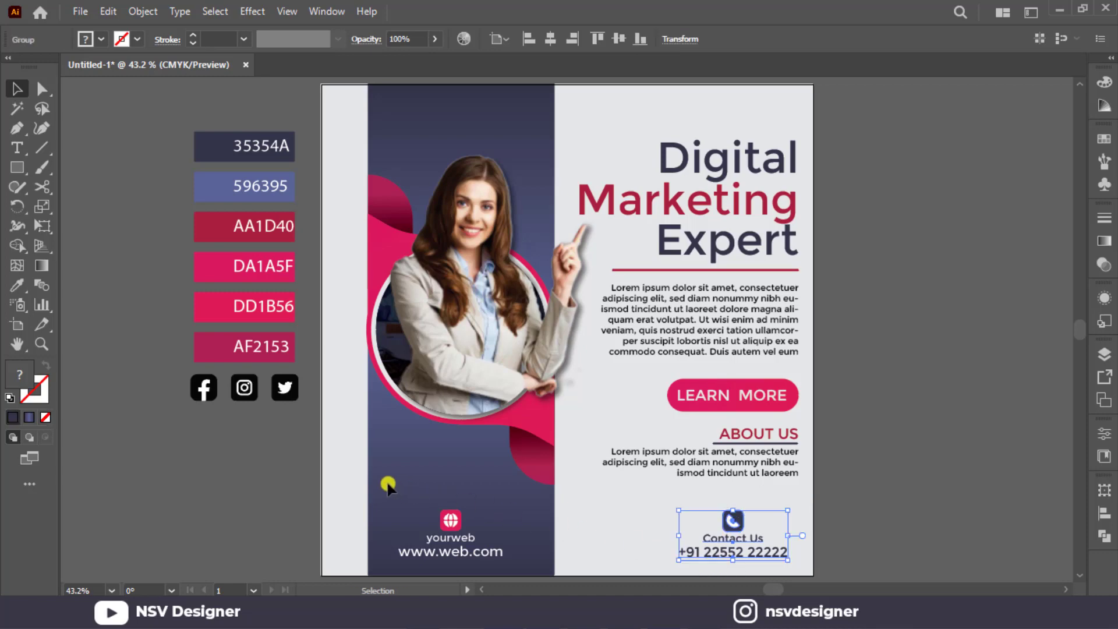
pyautogui.moveTo(392, 483); pyautogui.dragTo(502, 567)
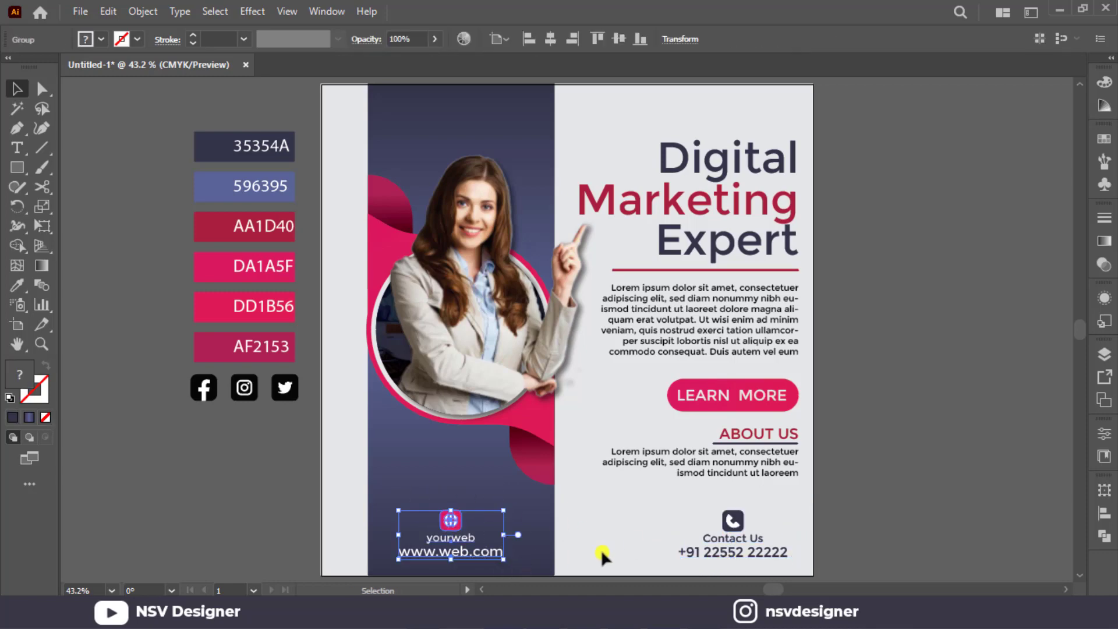
# Align the website and phone blocks with each other by their vertical centres.
pyautogui.keyDown('shift'); pyautogui.click(733, 533); pyautogui.keyUp('shift')
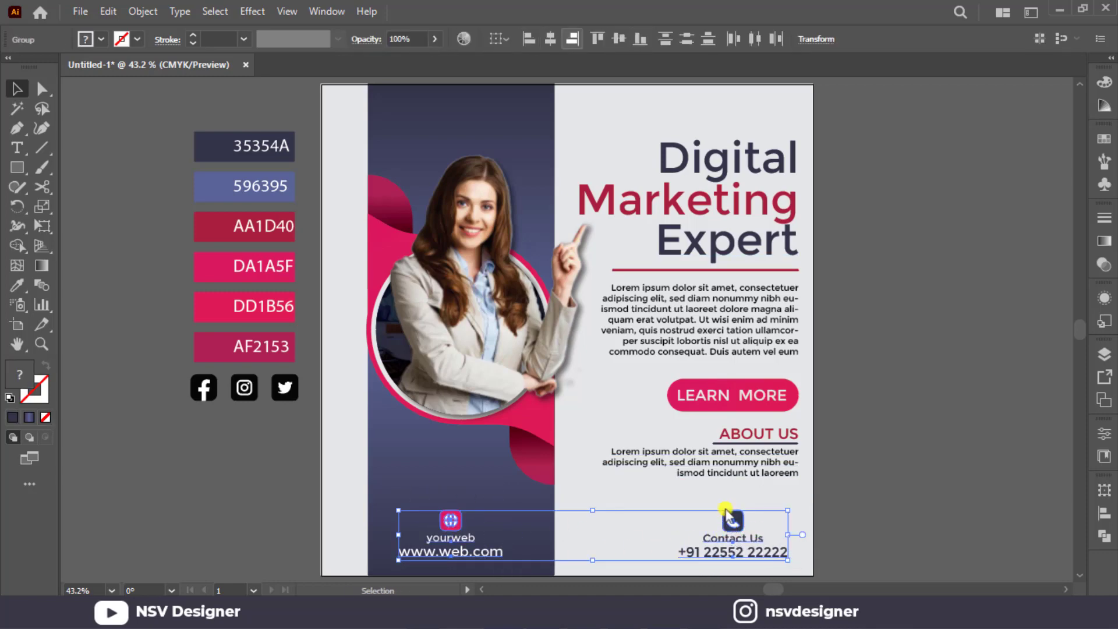
pyautogui.click(620, 39)
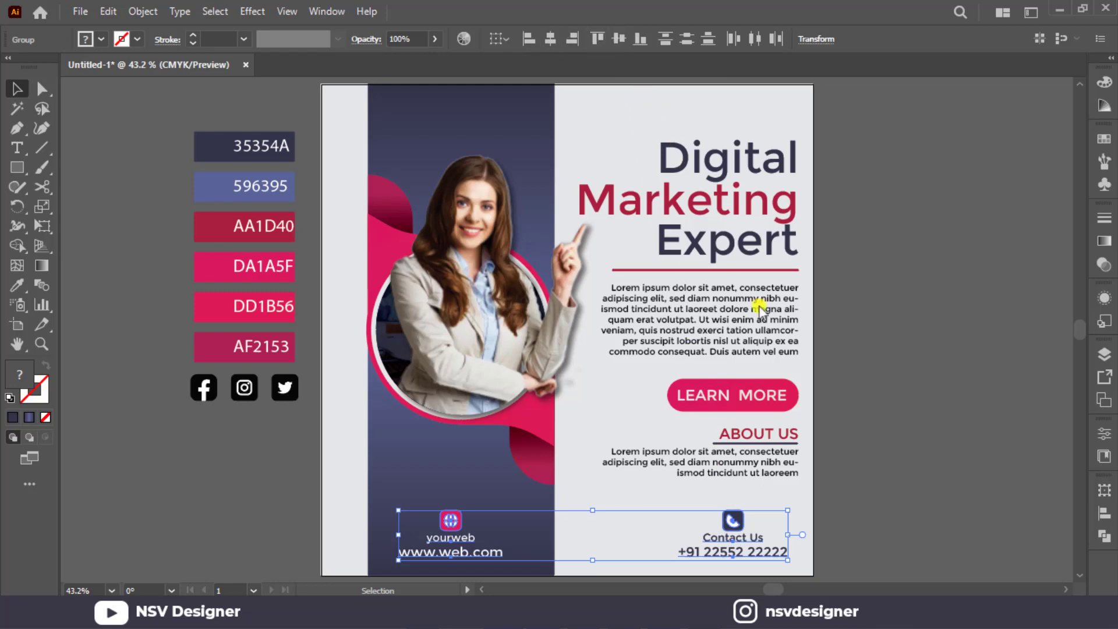
pyautogui.click(864, 505)
# Shift the website block sideways so it sits centred within the dark panel.
pyautogui.click(735, 558)
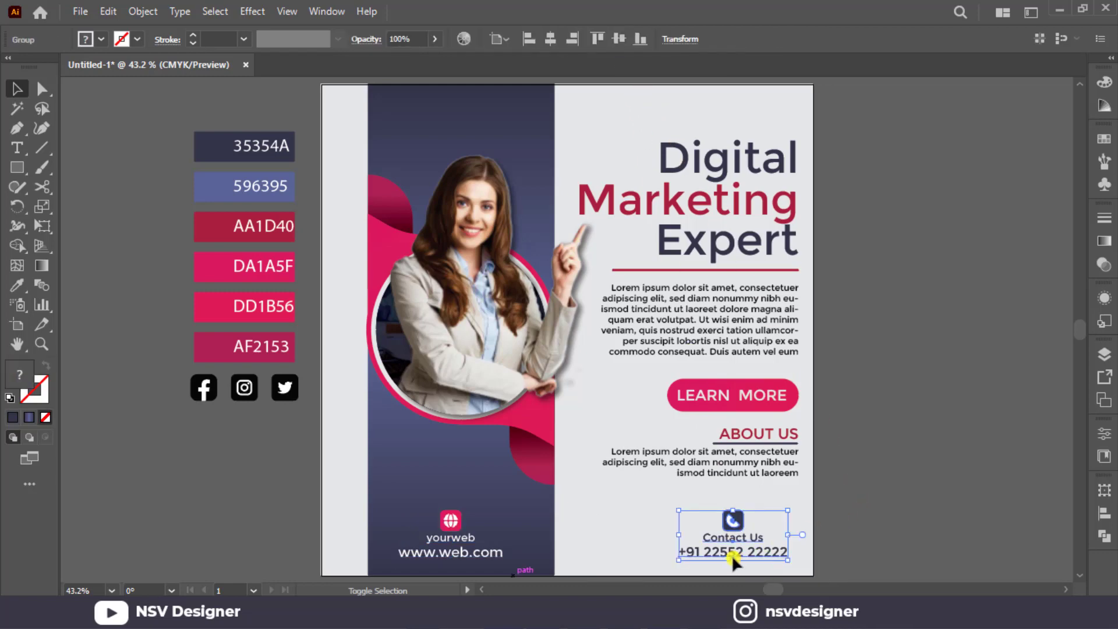
pyautogui.click(584, 537)
pyautogui.moveTo(468, 548); pyautogui.dragTo(479, 547)
pyautogui.click(611, 546)
pyautogui.click(728, 546)
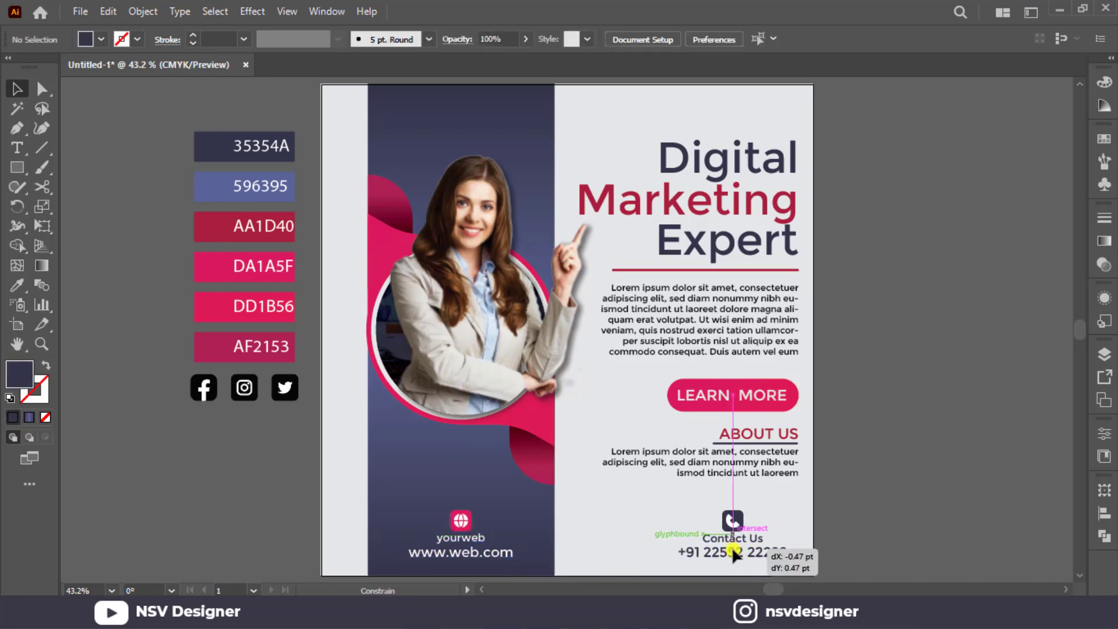
pyautogui.click(916, 517)
# Bring the three social media icons to the front and place them, slightly smaller, on the dark panel above the woman.
pyautogui.moveTo(164, 379); pyautogui.dragTo(294, 403)
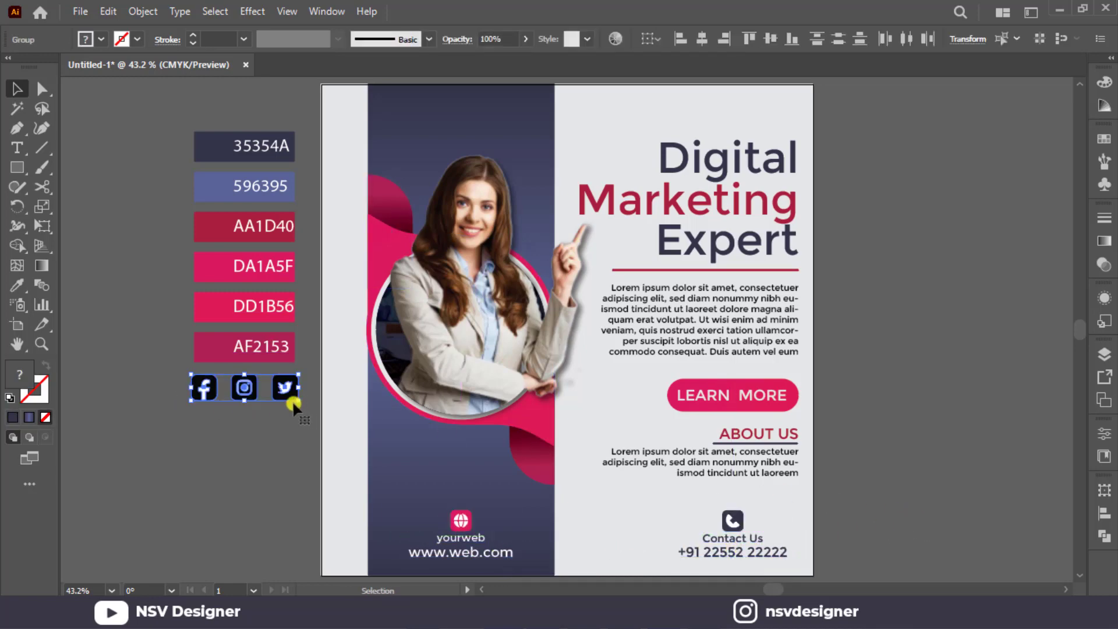
pyautogui.rightClick(274, 396)
pyautogui.moveTo(392, 311)
pyautogui.click(466, 306)
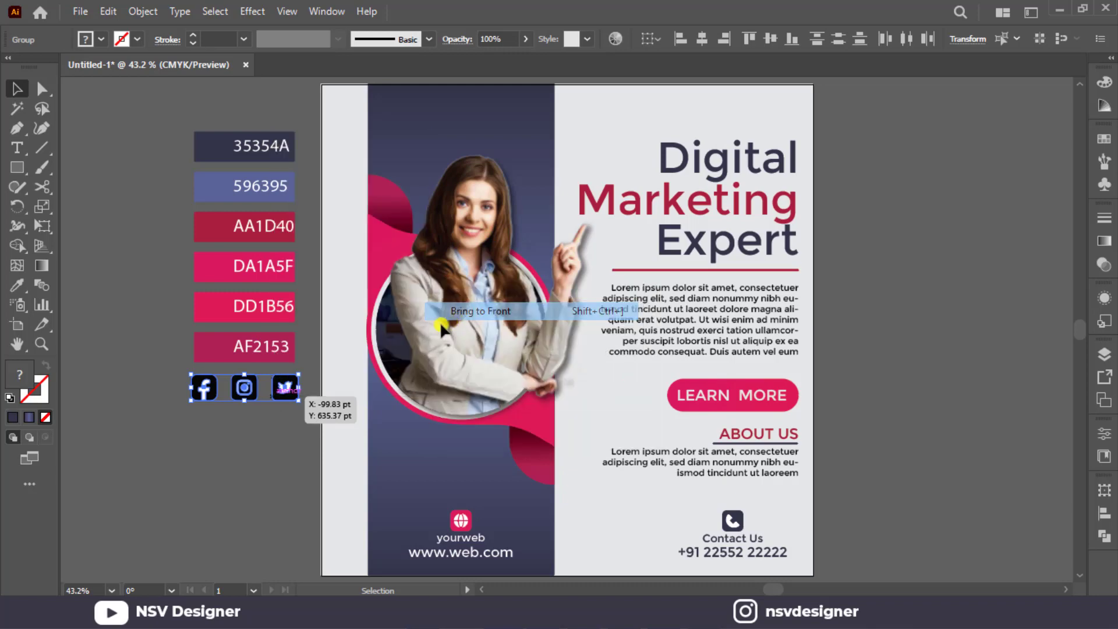
pyautogui.moveTo(272, 386); pyautogui.dragTo(516, 128)
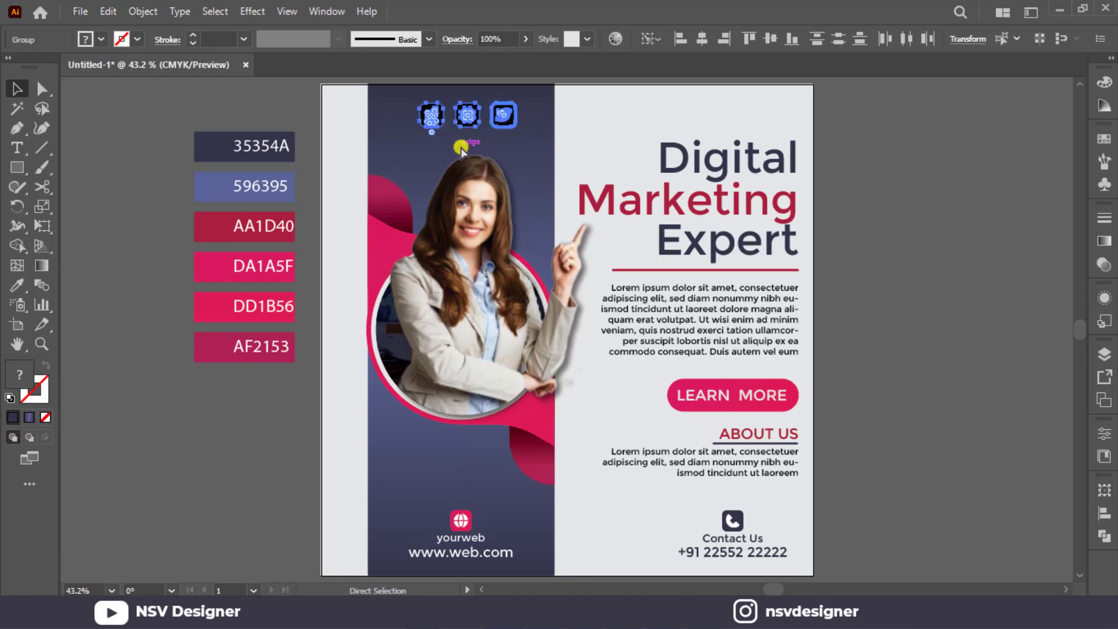
pyautogui.click(345, 119)
# Ungroup the Facebook and Twitter icons above the woman's head.
pyautogui.scroll(3, 464, 153)
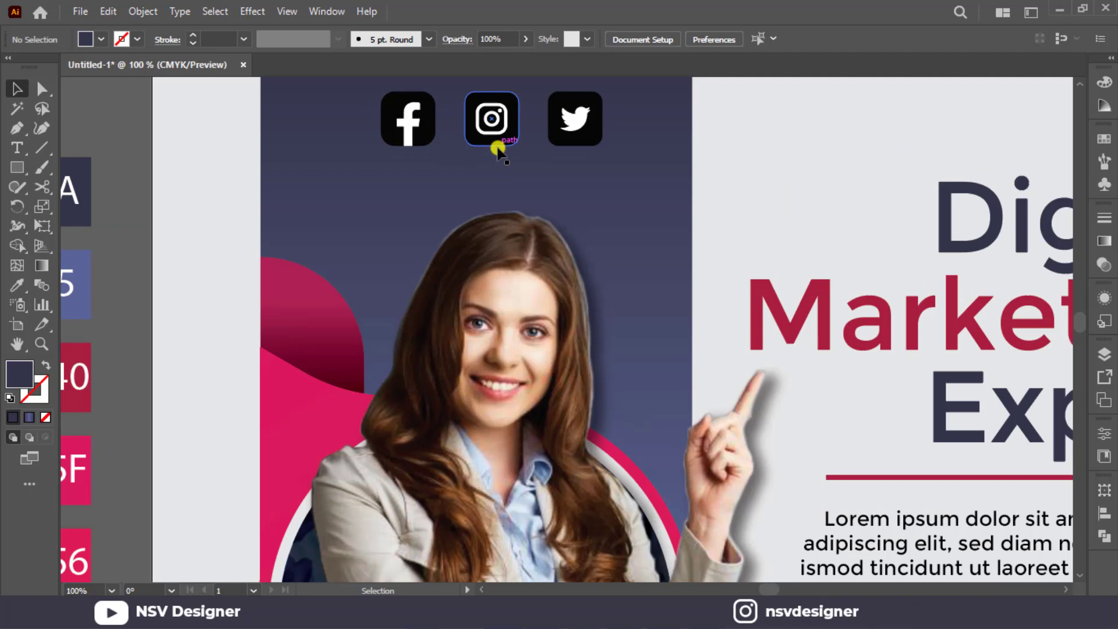
pyautogui.rightClick(496, 147)
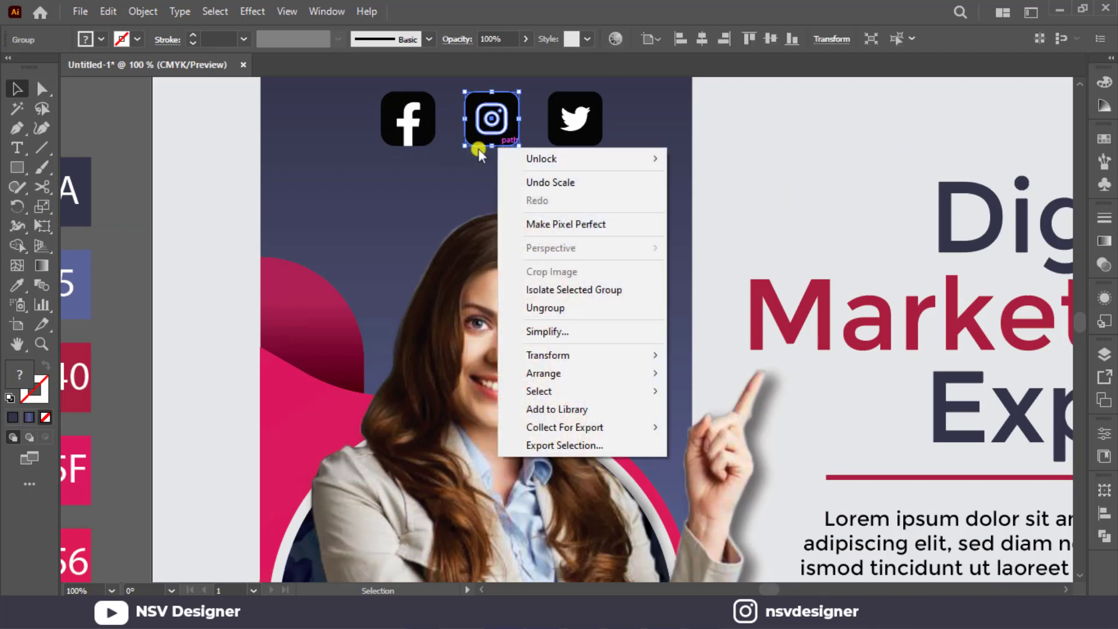
pyautogui.click(453, 152)
pyautogui.click(426, 145)
pyautogui.keyDown('shift'); pyautogui.click(568, 146); pyautogui.keyUp('shift')
pyautogui.rightClick(569, 145)
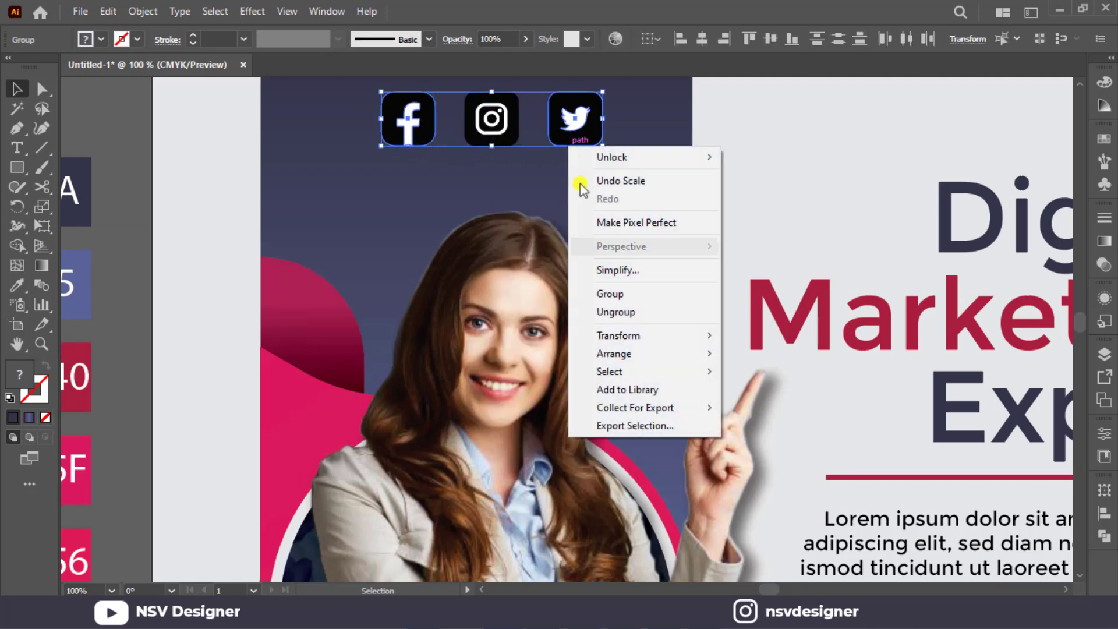
pyautogui.click(624, 312)
# Fill the rounded squares of the Facebook and Twitter icons with the blue of the 596395 swatch.
pyautogui.click(424, 143)
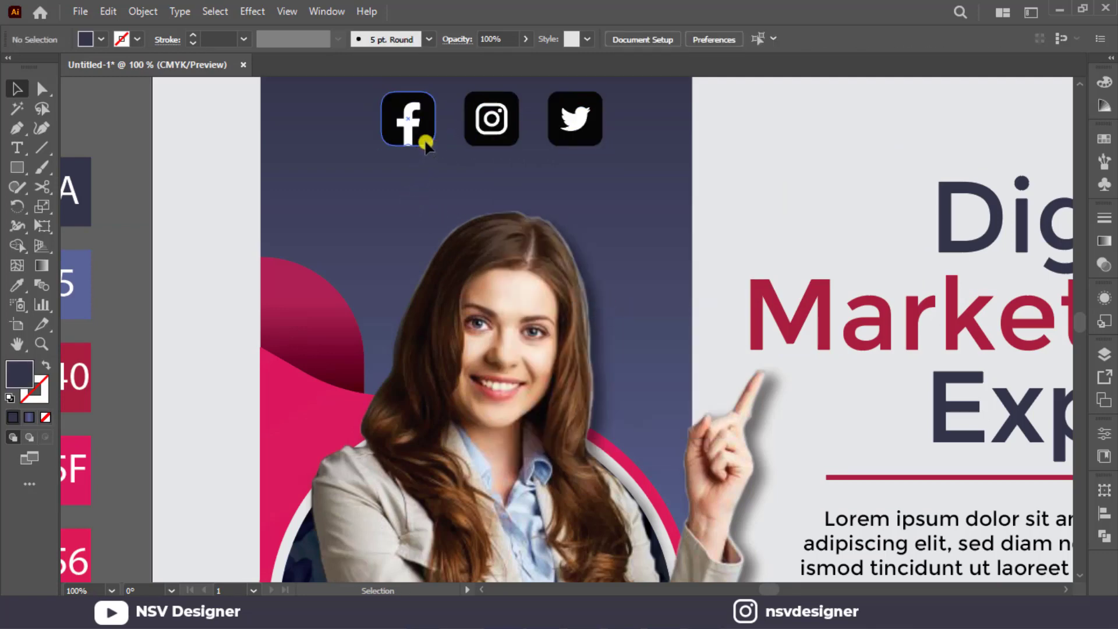
pyautogui.keyDown('shift'); pyautogui.click(563, 140); pyautogui.keyUp('shift')
pyautogui.press('i')
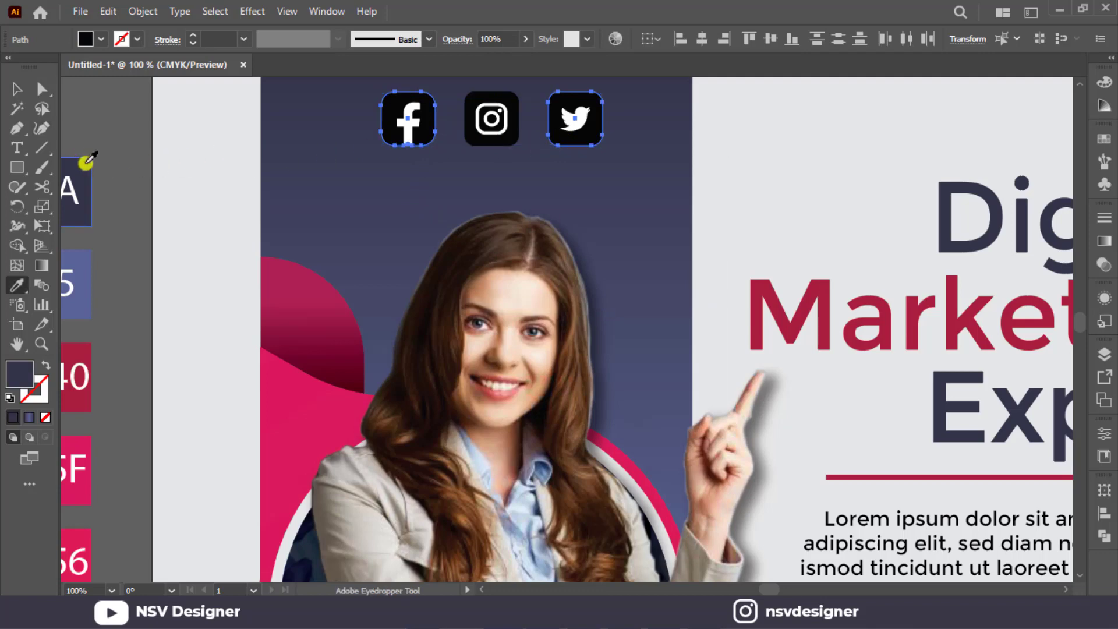
pyautogui.click(83, 269)
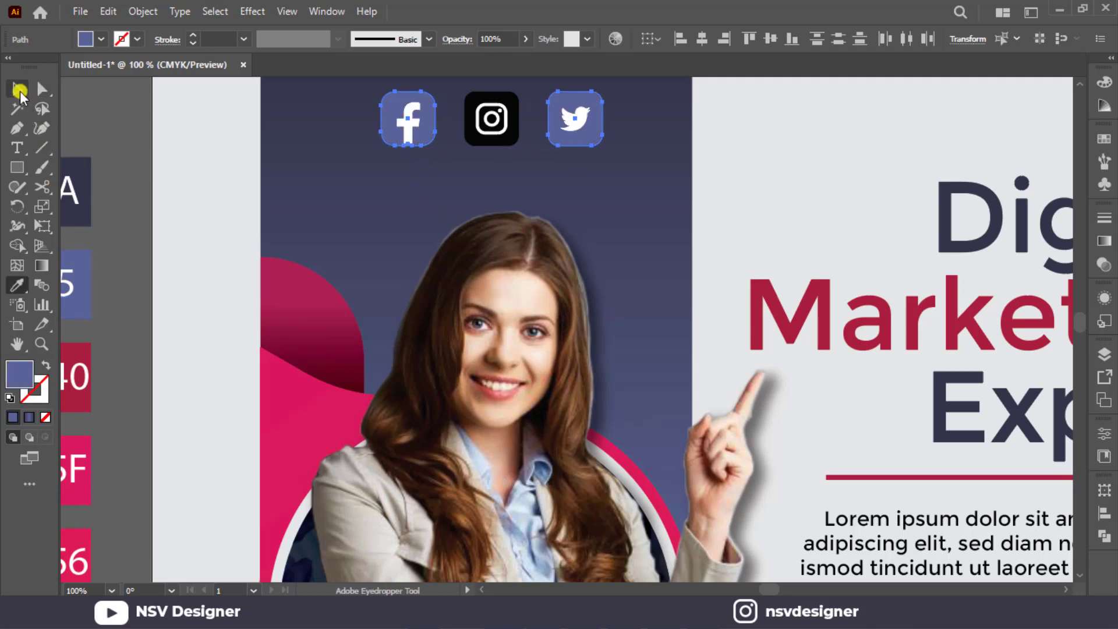
pyautogui.click(19, 90)
# Ungroup the Instagram icon and fill its rounded square with the red of the AA1D40 swatch.
pyautogui.click(482, 154)
pyautogui.click(505, 129)
pyautogui.rightClick(507, 135)
pyautogui.click(558, 299)
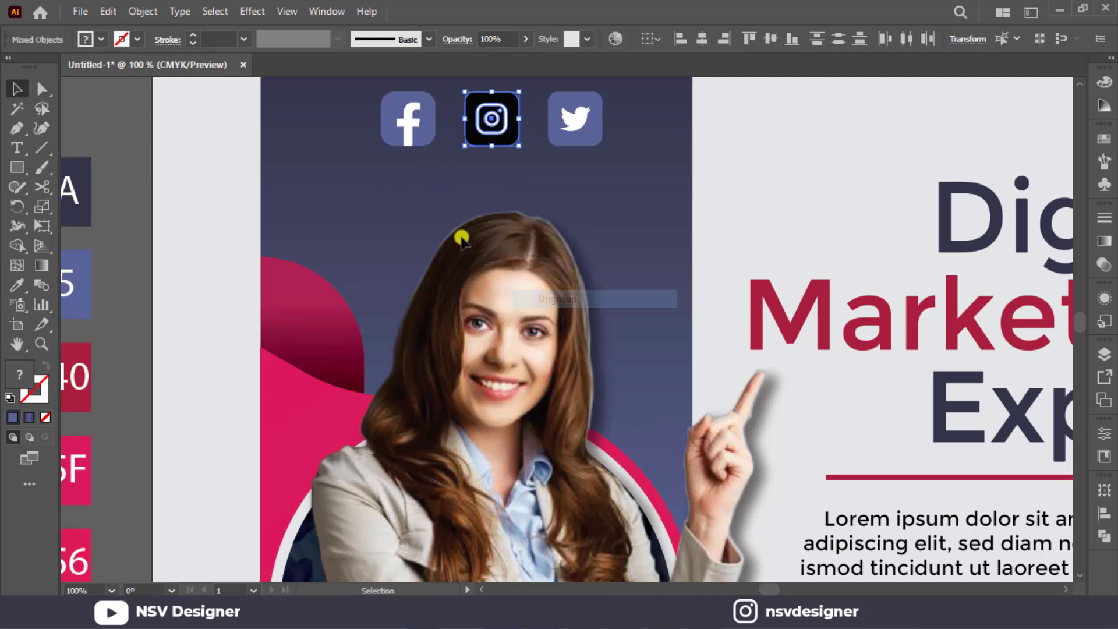
pyautogui.click(513, 140)
pyautogui.press('i')
pyautogui.click(86, 408)
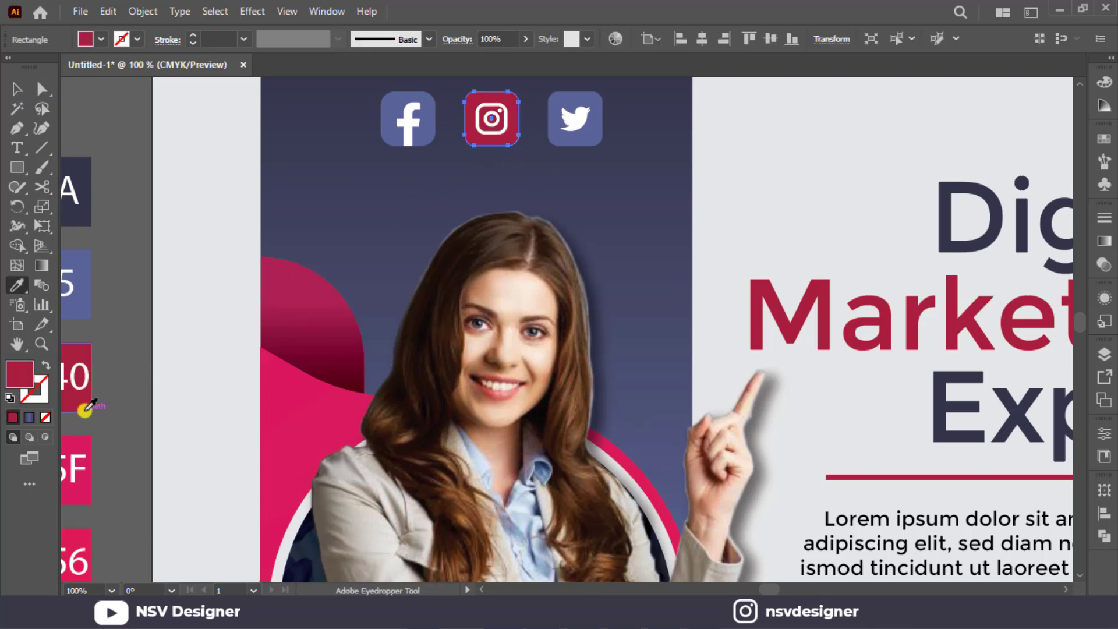
pyautogui.click(17, 90)
pyautogui.click(149, 123)
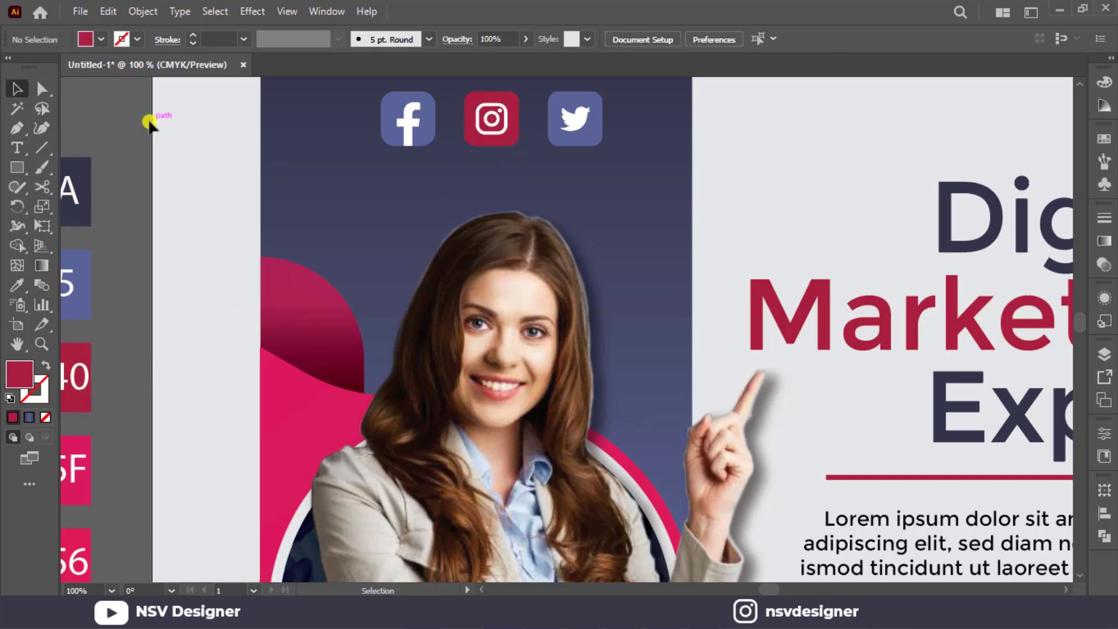
# Group the three social icons and give them a Multiply drop shadow with 45% opacity, 7 pt offsets and 5 pt blur.
pyautogui.hotkey('ctrl', '0')
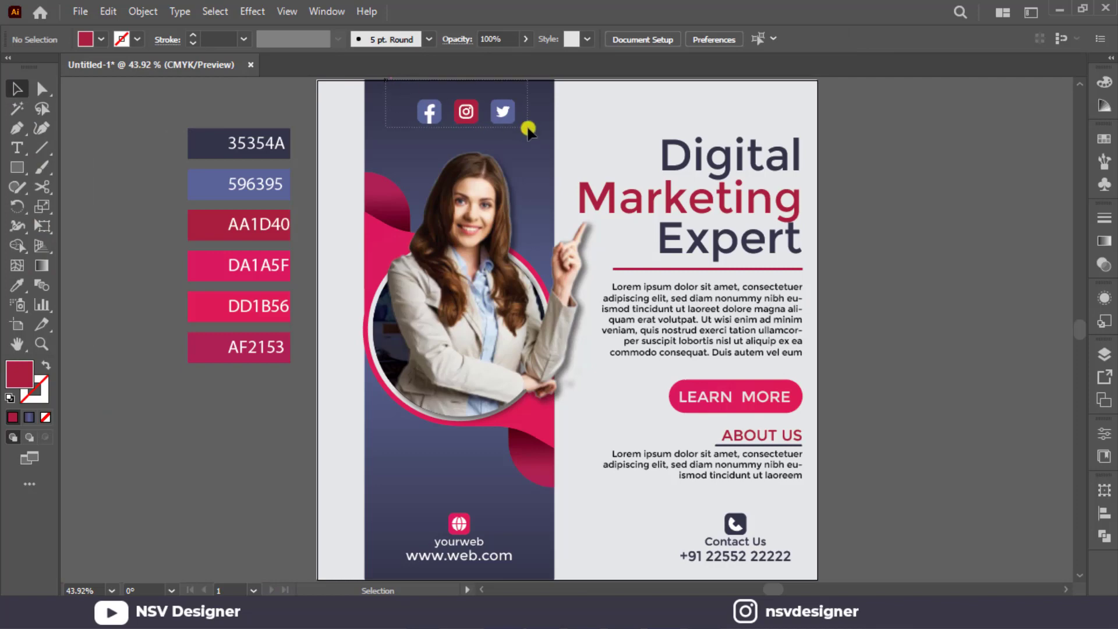
pyautogui.moveTo(528, 132); pyautogui.dragTo(528, 132)
pyautogui.hotkey('ctrl', 'g')
pyautogui.click(252, 11)
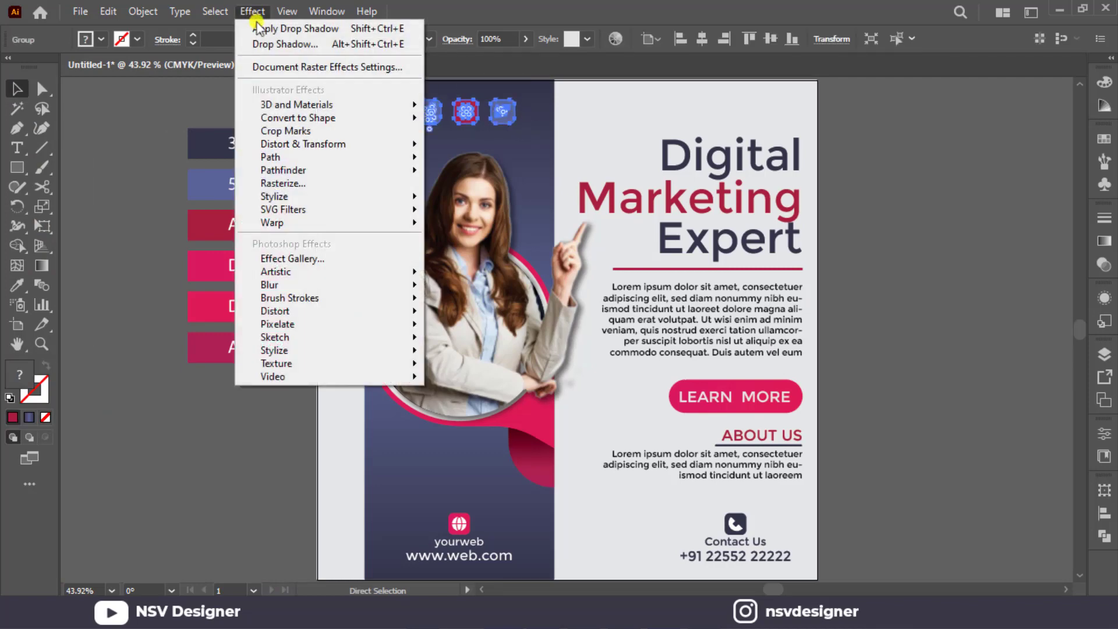
pyautogui.moveTo(330, 197)
pyautogui.click(528, 194)
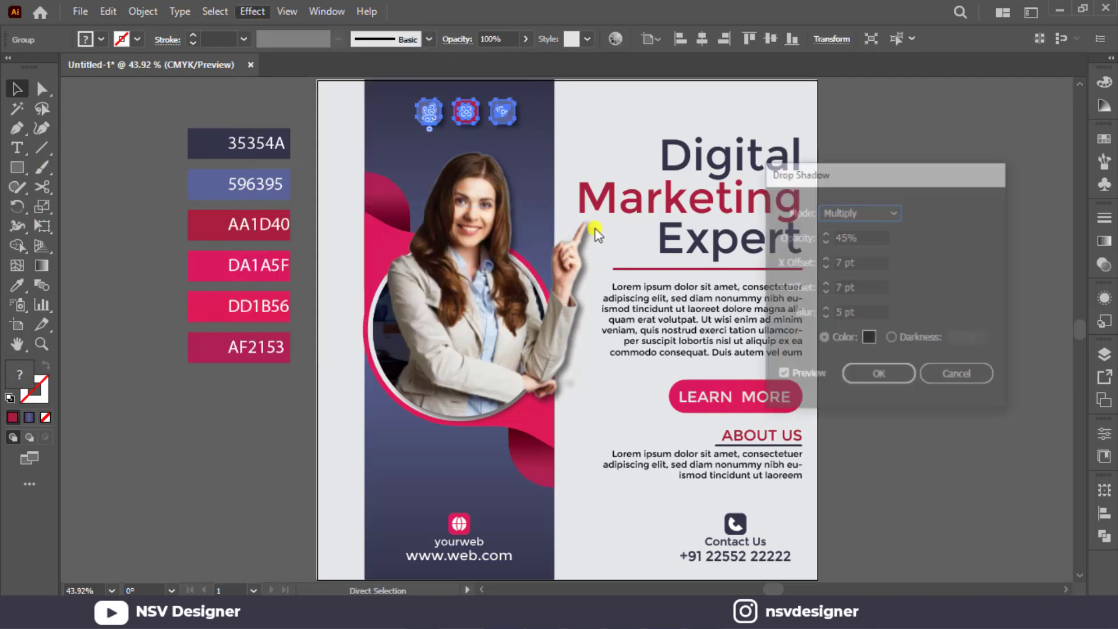
pyautogui.click(886, 377)
pyautogui.click(920, 331)
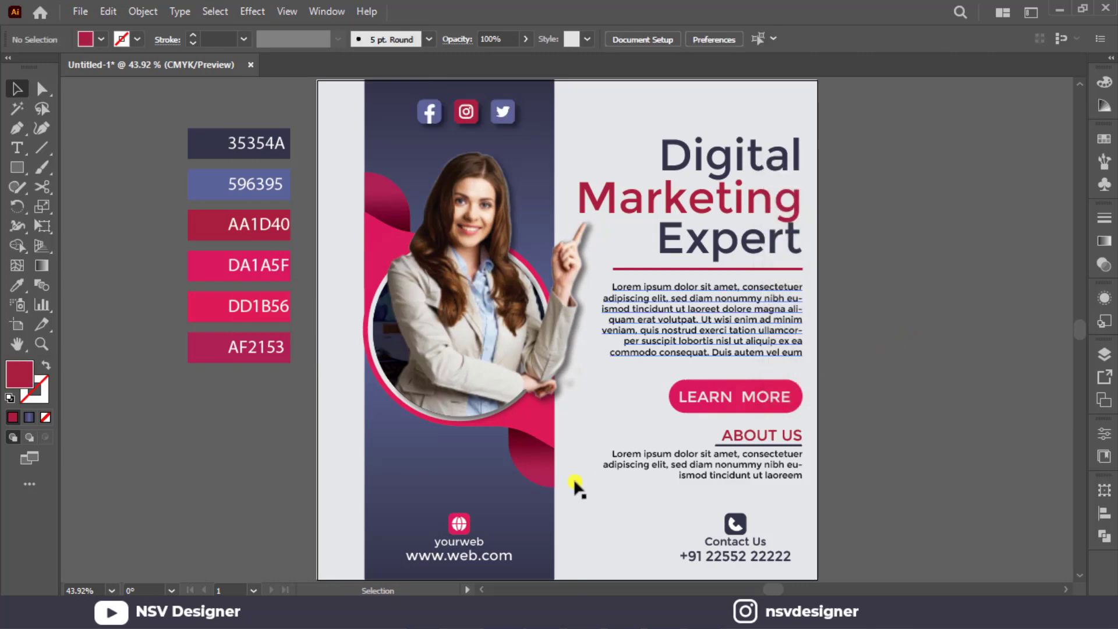
# Try applying the same drop shadow to the whole website and phone blocks.
pyautogui.click(466, 530)
pyautogui.keyDown('shift'); pyautogui.click(728, 523); pyautogui.keyUp('shift')
pyautogui.hotkey('shift', 'ctrl', 'e')
pyautogui.click(1060, 489)
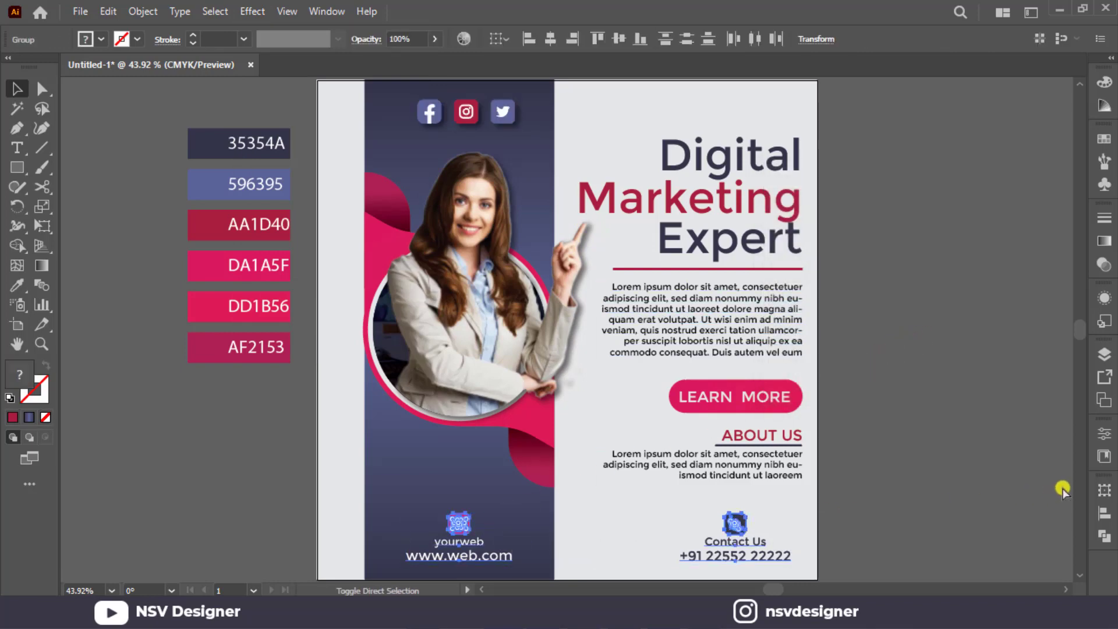
# Ungroup the website and phone blocks so their icons are separate from the text.
pyautogui.click(451, 527)
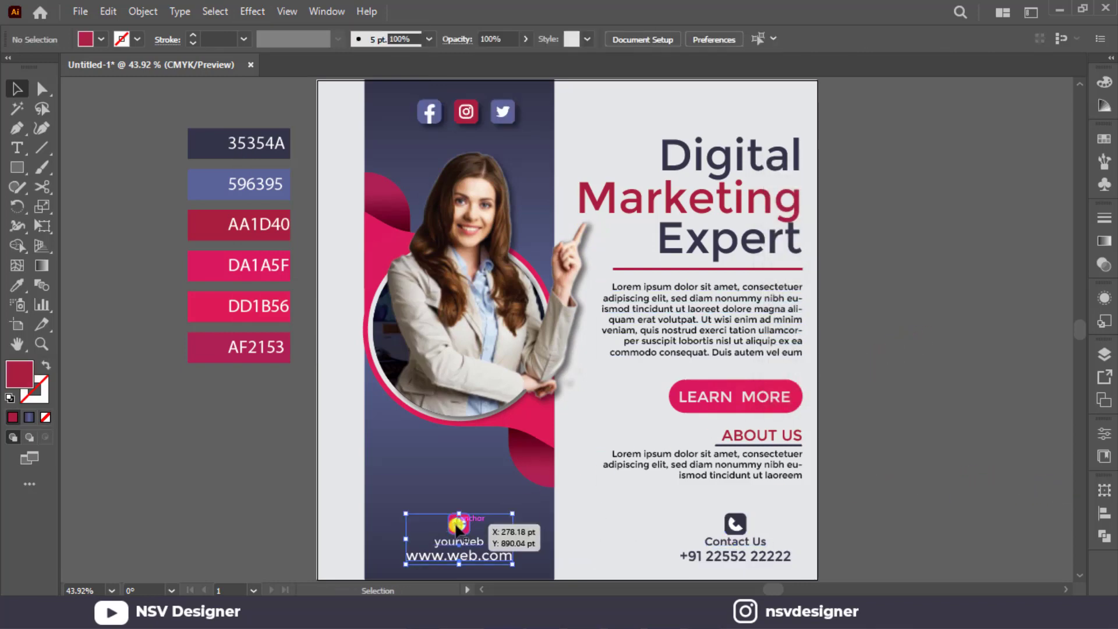
pyautogui.rightClick(747, 548)
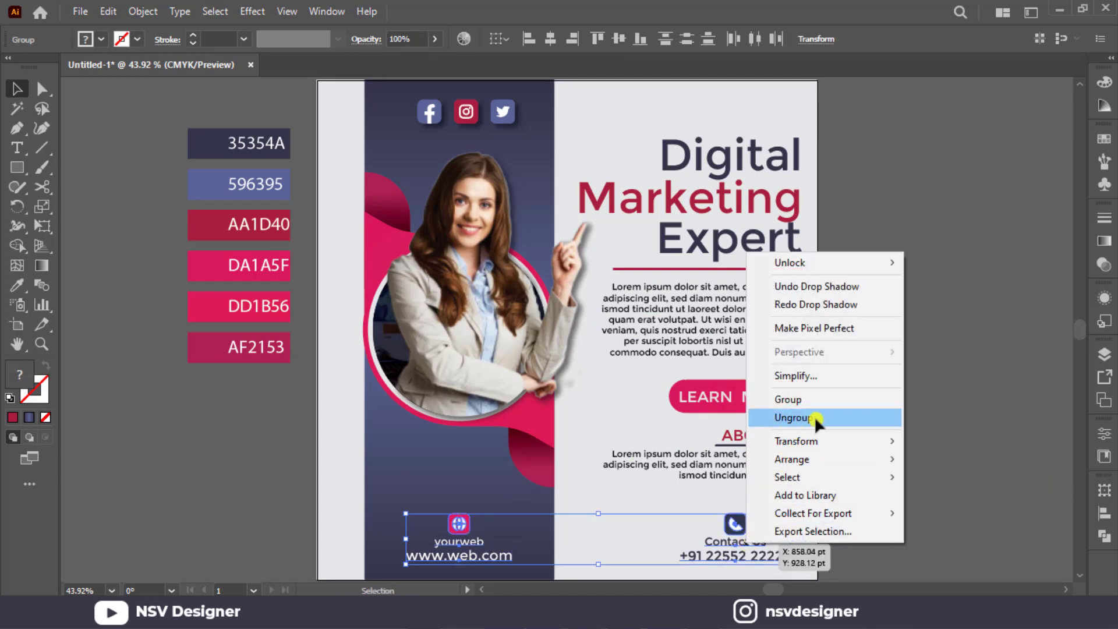
pyautogui.click(748, 419)
pyautogui.click(836, 483)
# Try grouping the website and phone icons together.
pyautogui.moveTo(757, 514); pyautogui.dragTo(447, 515)
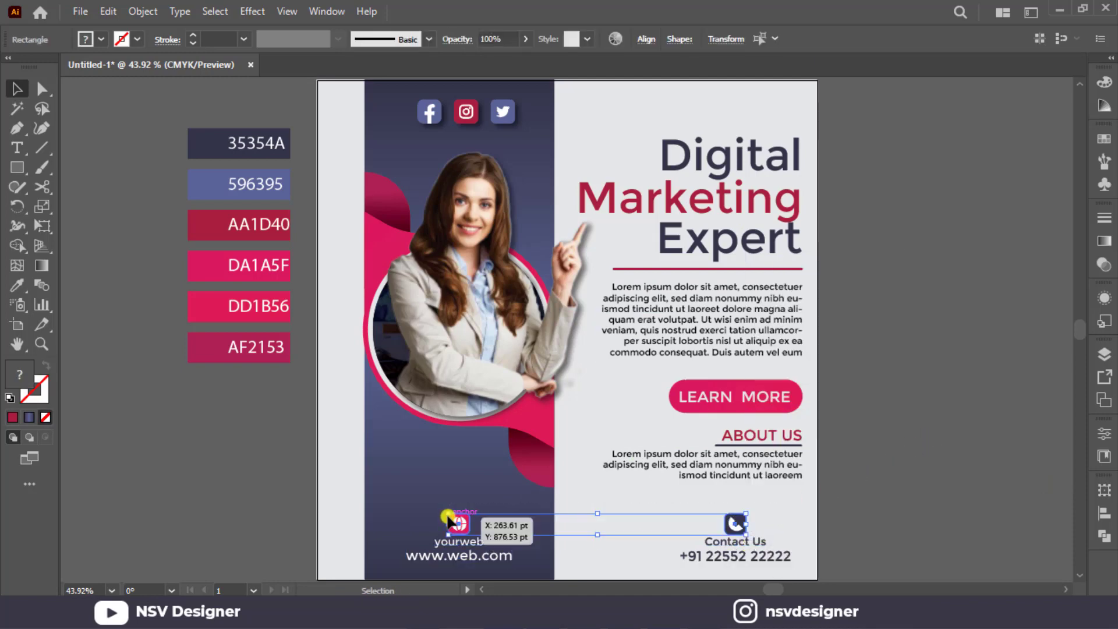
pyautogui.hotkey('ctrl', 'g')
pyautogui.hotkey('ctrl', '[')
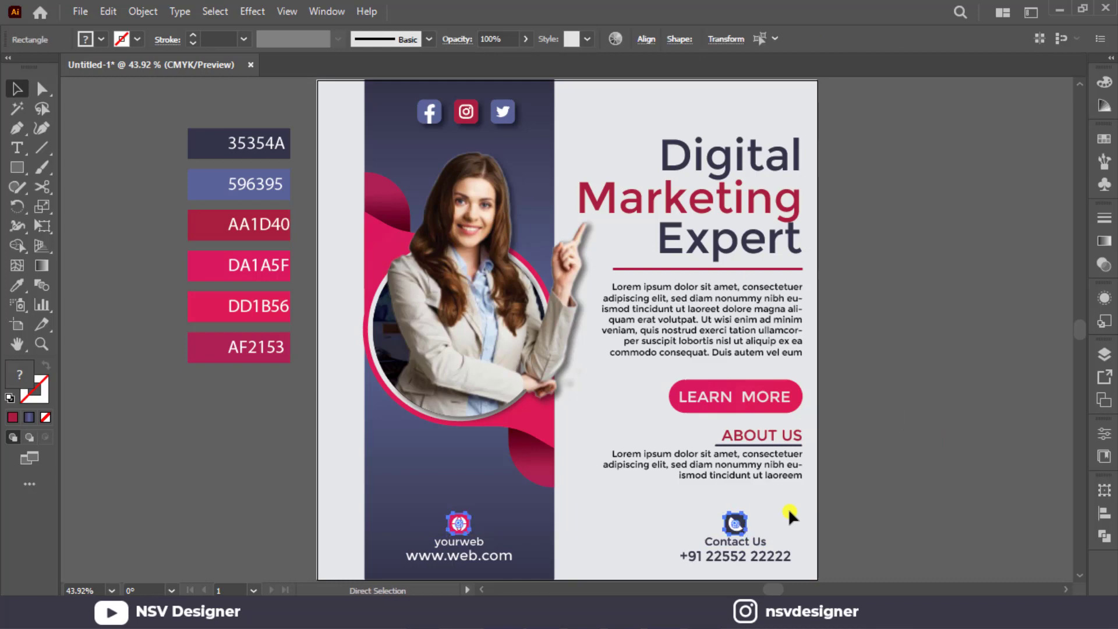
pyautogui.click(870, 507)
# Group the phone symbol with its rounded square, and the globe symbol with its own rounded square.
pyautogui.scroll(5, 751, 506)
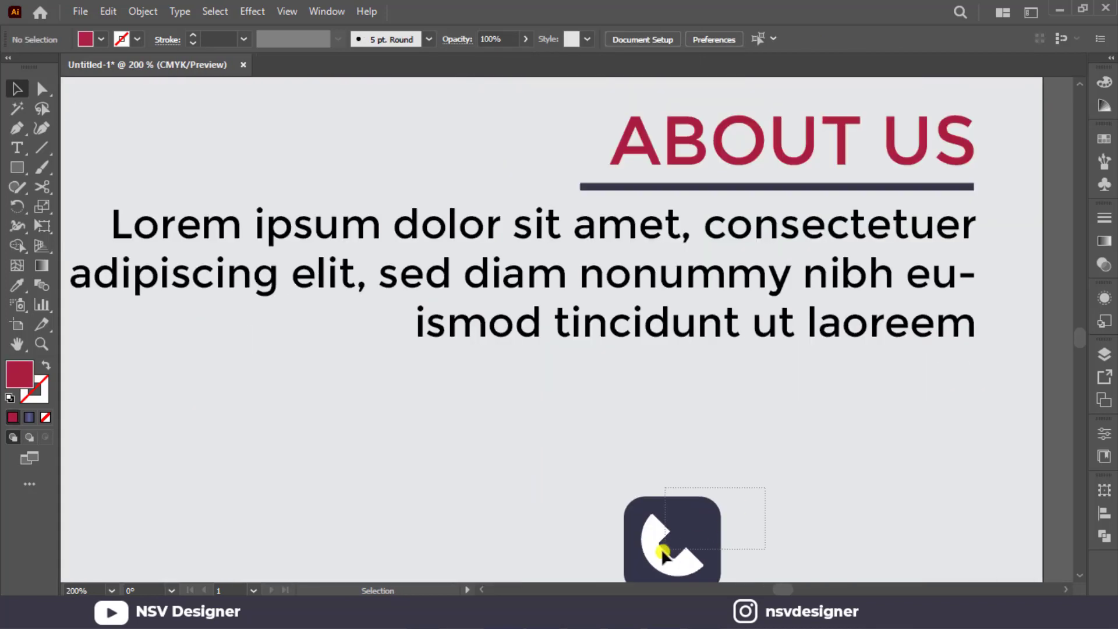
pyautogui.moveTo(662, 549); pyautogui.dragTo(662, 551)
pyautogui.scroll(-5, 599, 519)
pyautogui.hotkey('ctrl', 'g')
pyautogui.moveTo(290, 404); pyautogui.dragTo(774, 439)
pyautogui.moveTo(438, 404); pyautogui.dragTo(729, 369)
pyautogui.click(215, 361)
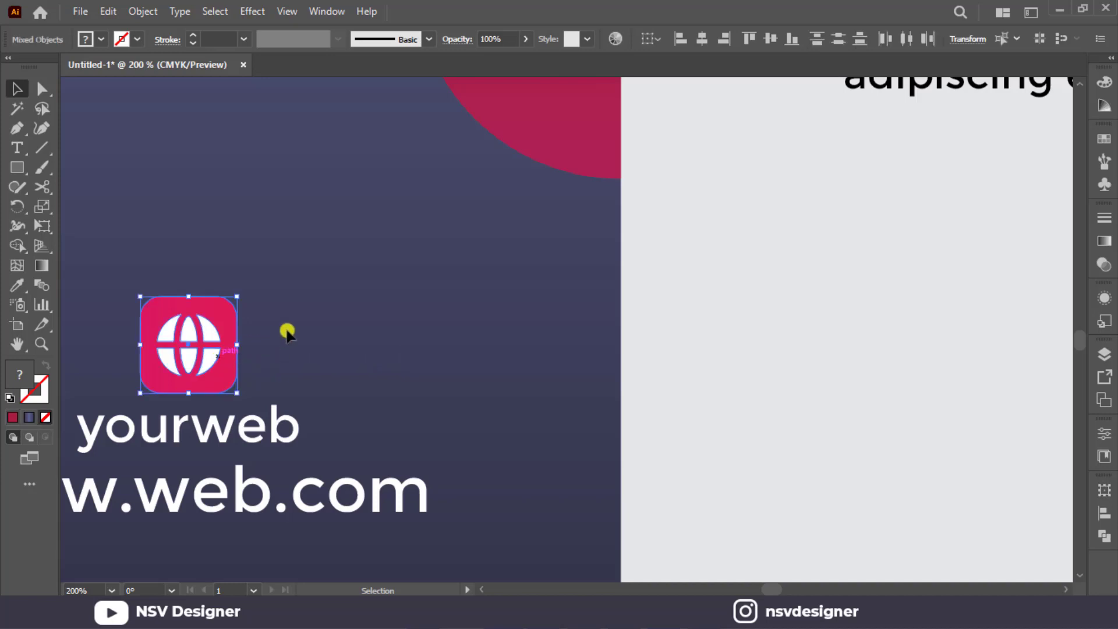
pyautogui.click(282, 325)
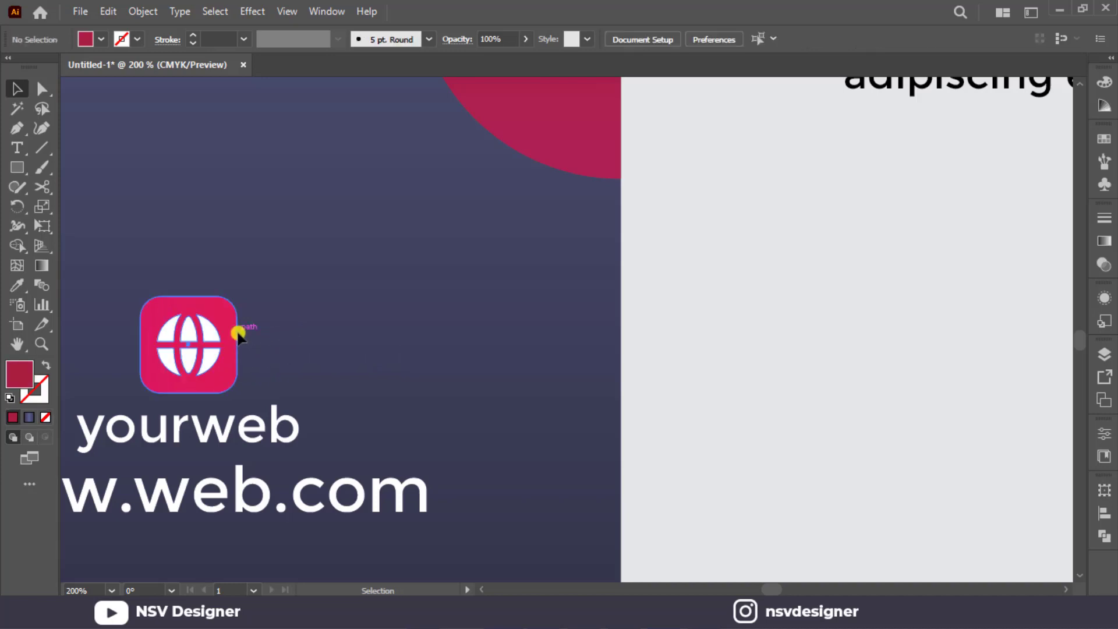
# Apply the last Drop Shadow effect to the globe icon above the website text.
pyautogui.click(230, 337)
pyautogui.hotkey('ctrl', 'shift', 'e')
pyautogui.click(350, 329)
pyautogui.scroll(-2, 441, 336)
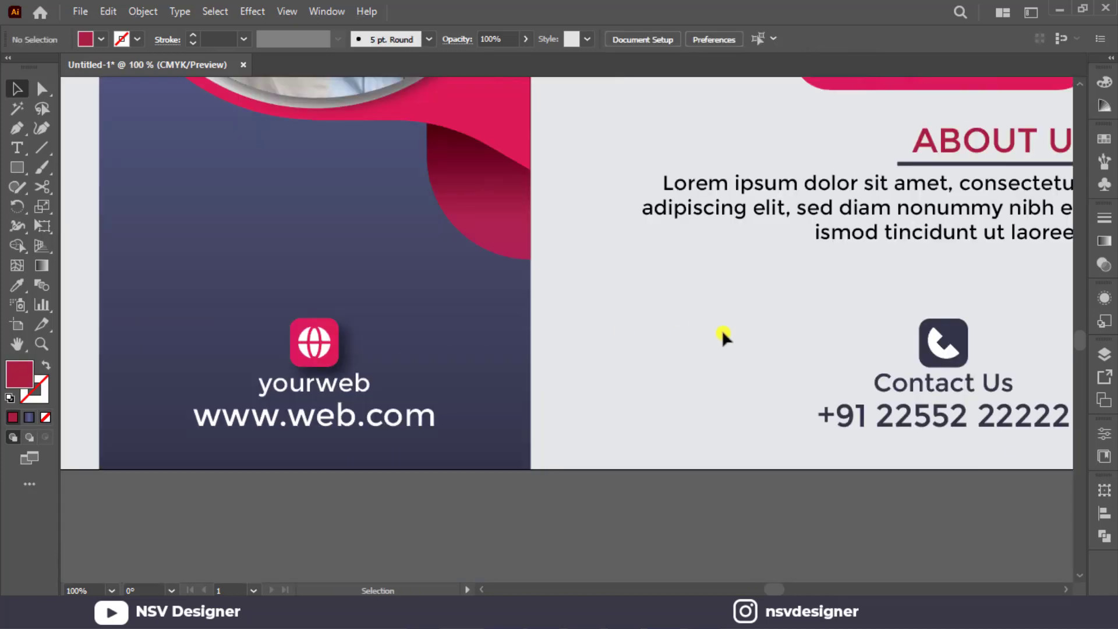
# Apply the same drop shadow to the phone icon above the Contact Us text.
pyautogui.moveTo(861, 331); pyautogui.dragTo(480, 343)
pyautogui.click(561, 352)
pyautogui.hotkey('ctrl', 'shift', 'e')
pyautogui.click(662, 354)
pyautogui.scroll(-2, 675, 344)
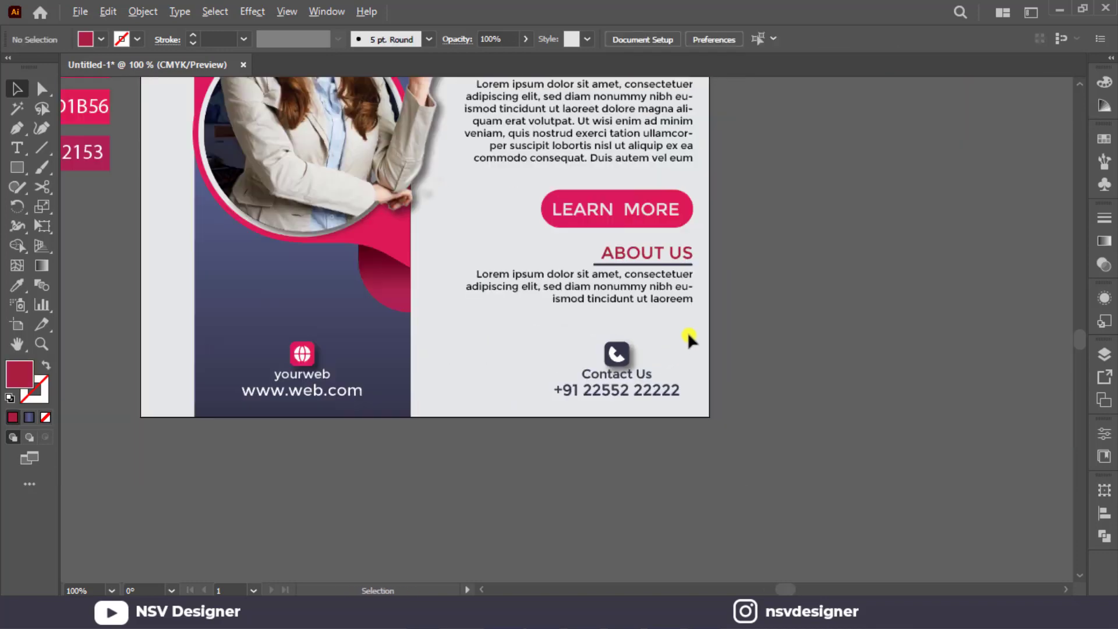
pyautogui.moveTo(745, 345); pyautogui.dragTo(851, 438)
pyautogui.hotkey('ctrl', '0')
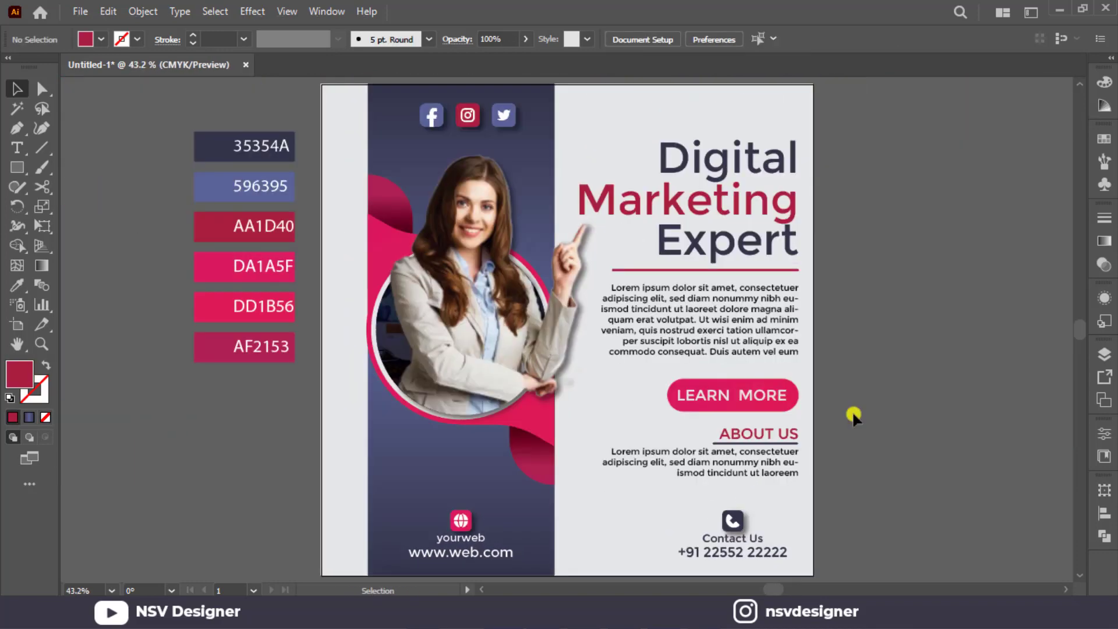
# Add the text LOGO on the empty canvas beside the artboard.
pyautogui.click(15, 146)
pyautogui.click(937, 247)
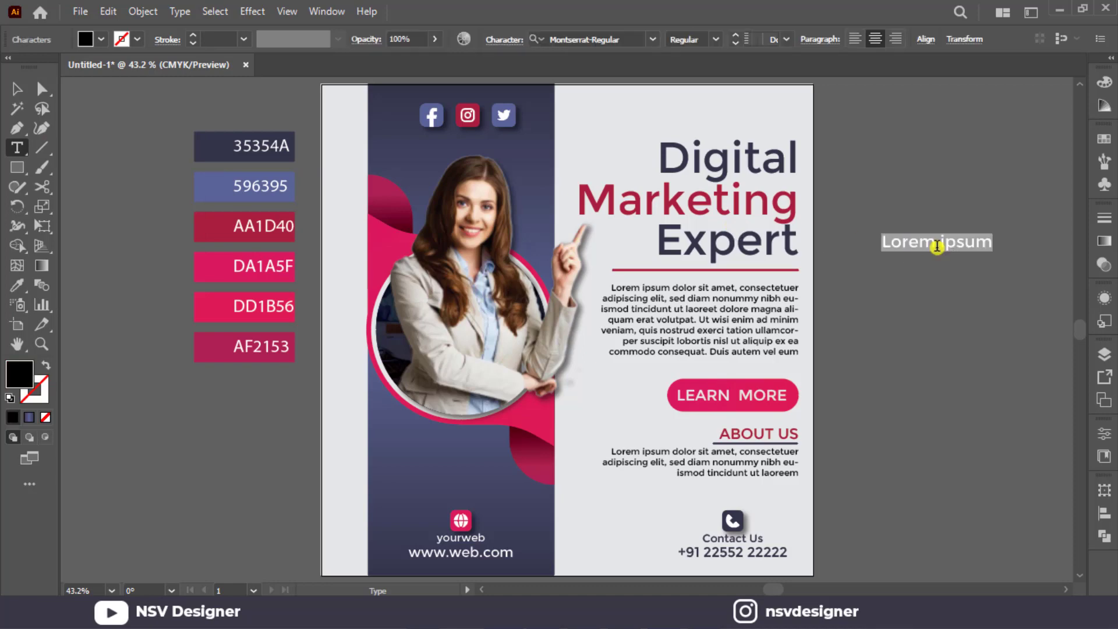
pyautogui.write('Lo')
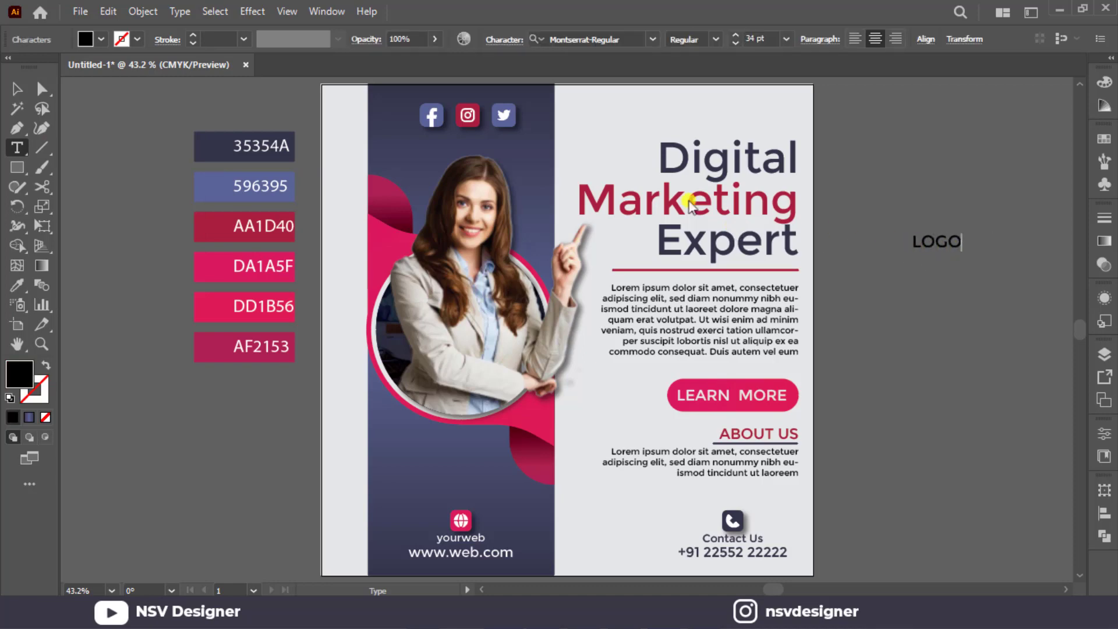
pyautogui.click(12, 82)
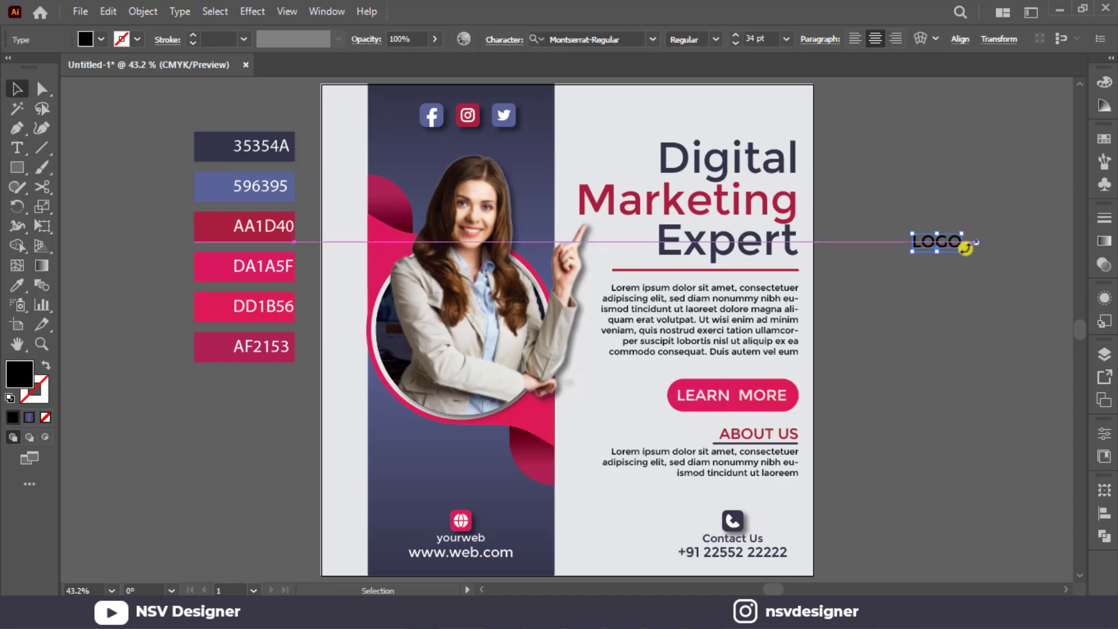
# Scale the LOGO text down to about 25.7 pt and place it above the headline in the artboard's upper-right corner.
pyautogui.scroll(-2, 962, 213)
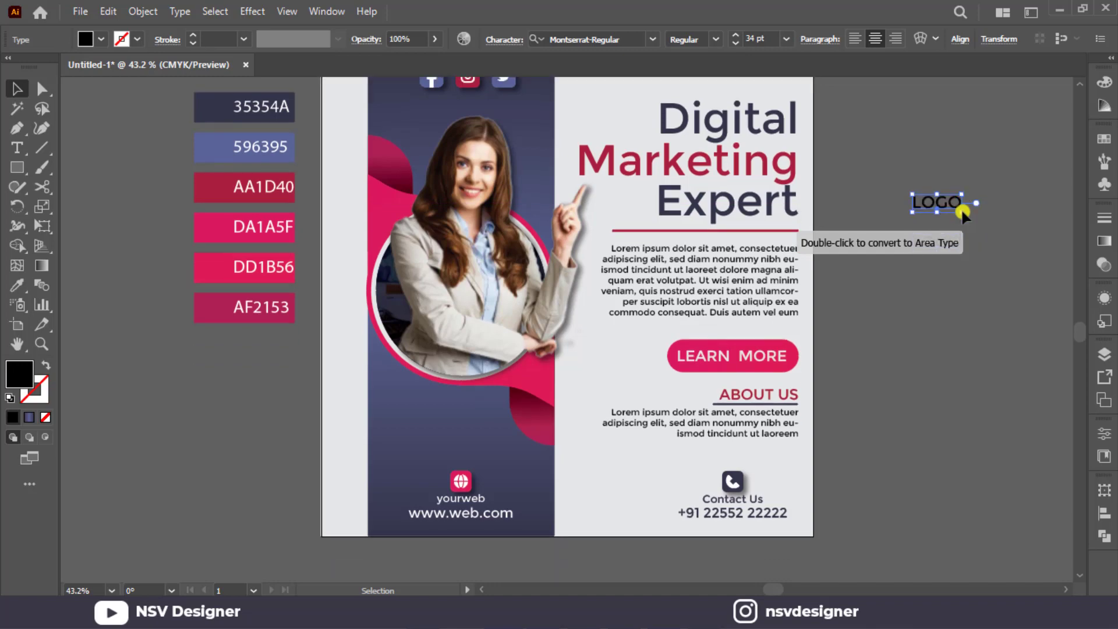
pyautogui.moveTo(962, 212); pyautogui.dragTo(956, 209)
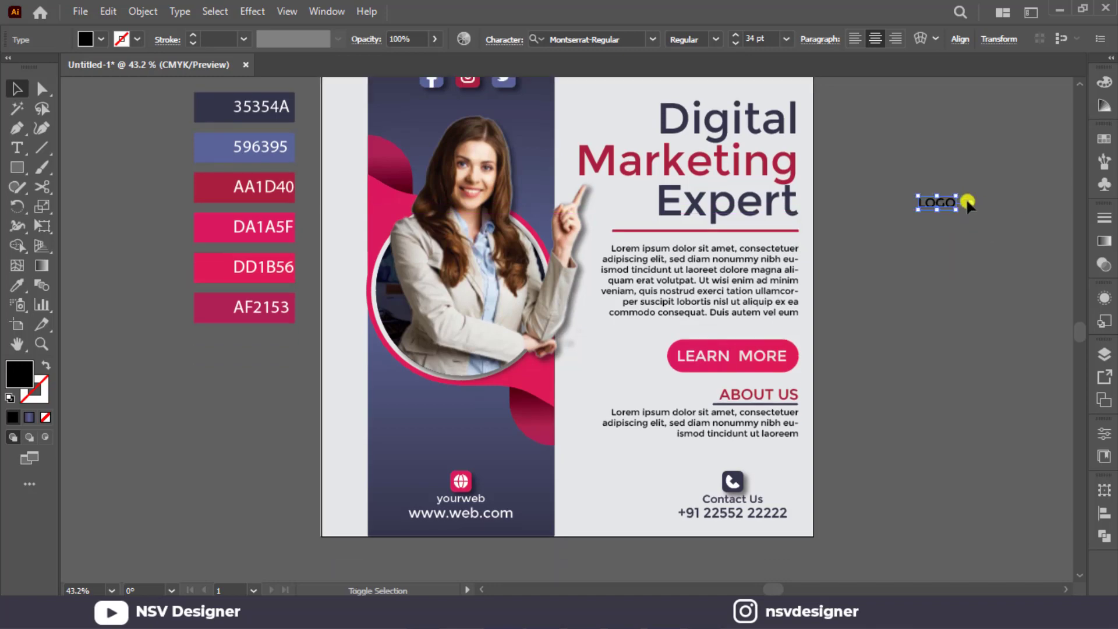
pyautogui.scroll(3, 973, 202)
pyautogui.click(983, 203)
pyautogui.moveTo(880, 281); pyautogui.dragTo(793, 181)
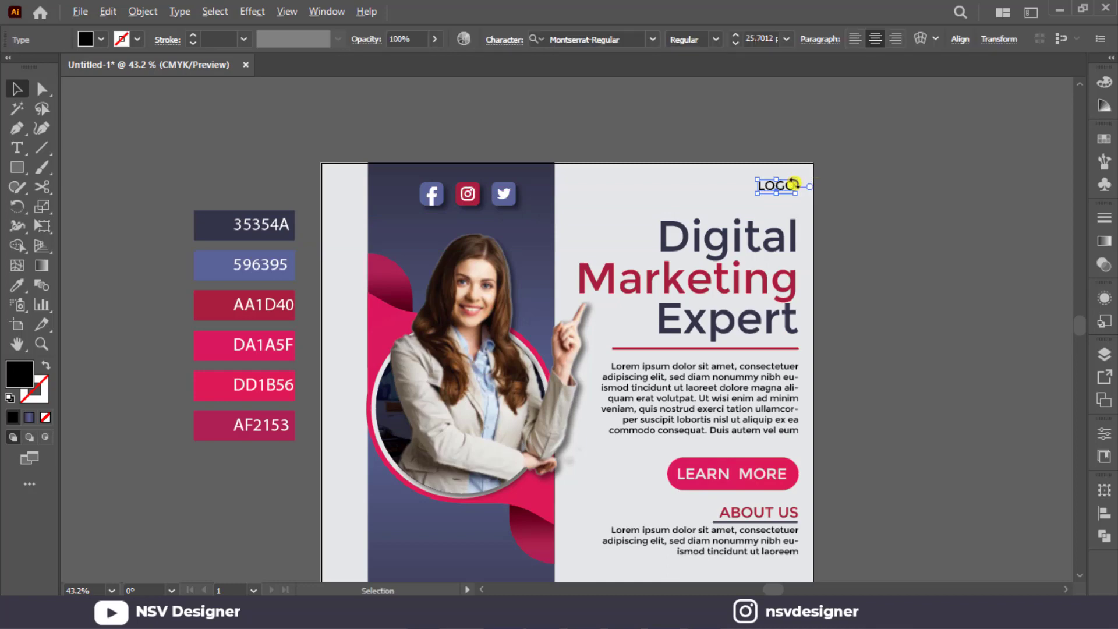
# Duplicate the LOGO text directly below itself and change the copy to read HERE.
pyautogui.scroll(5, 794, 180)
pyautogui.scroll(-5, 789, 189)
pyautogui.moveTo(742, 240); pyautogui.dragTo(743, 282)
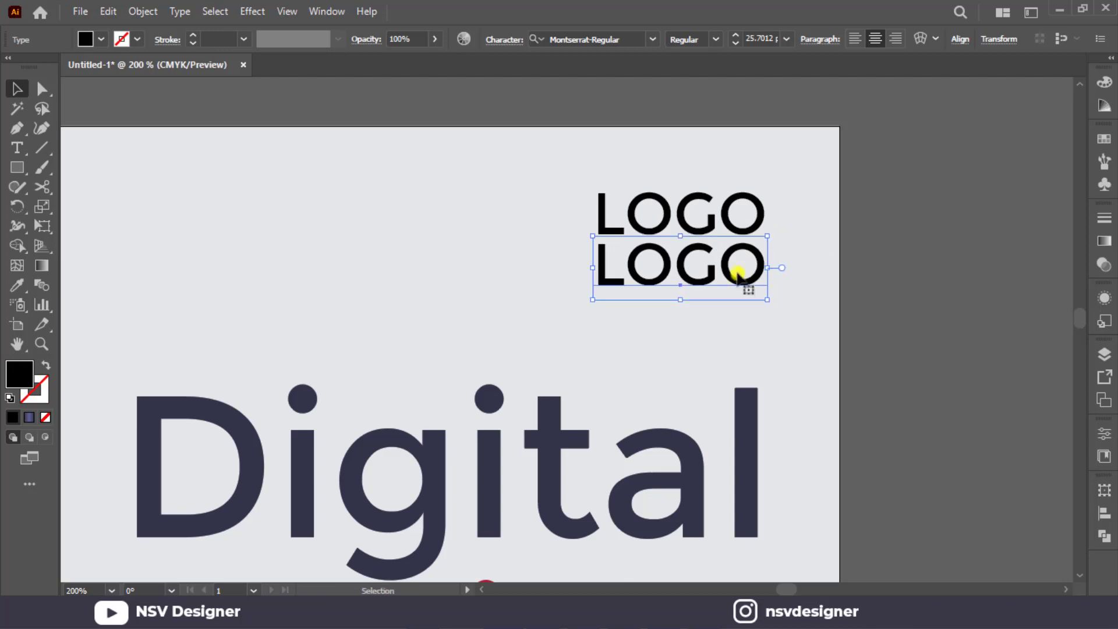
pyautogui.doubleClick(738, 271)
pyautogui.write('HEER')
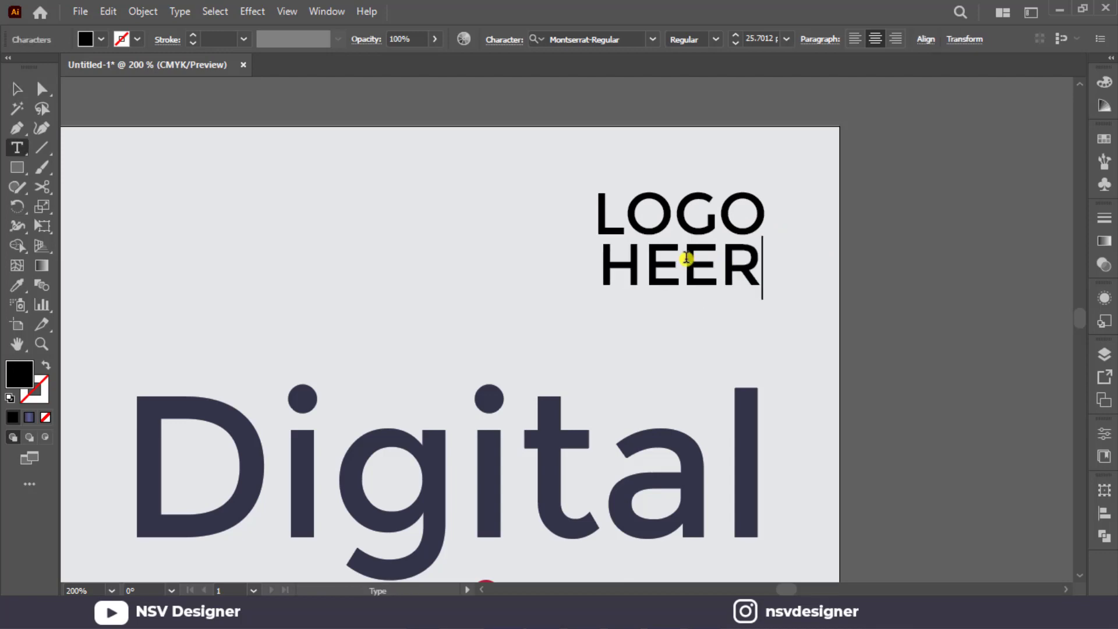
pyautogui.moveTo(687, 258); pyautogui.dragTo(707, 261)
pyautogui.press('BackSpace')
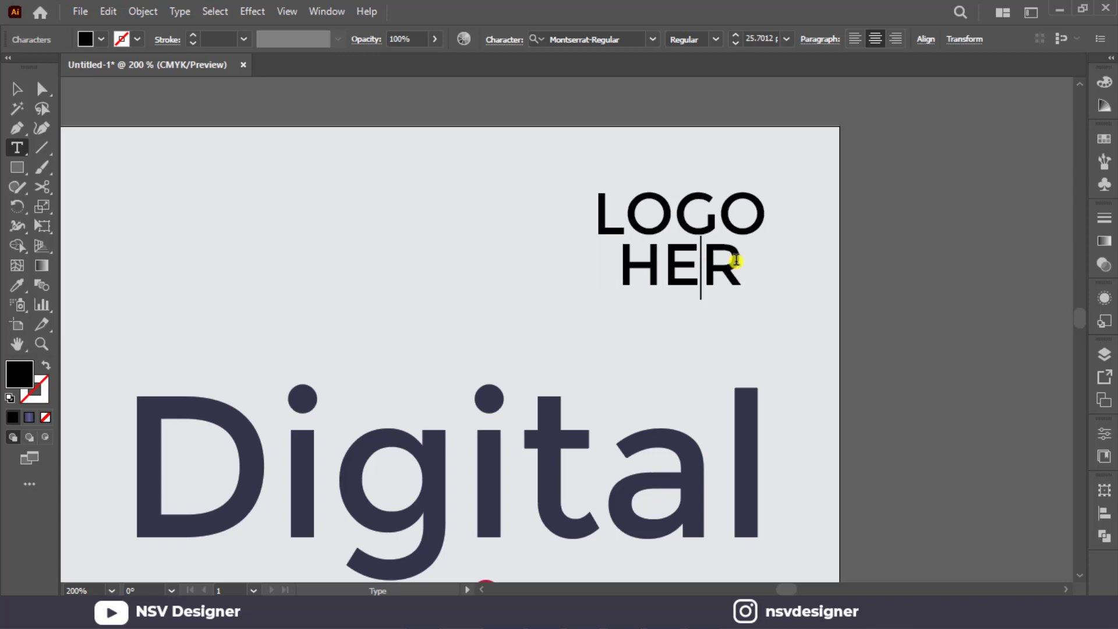
pyautogui.write('e')
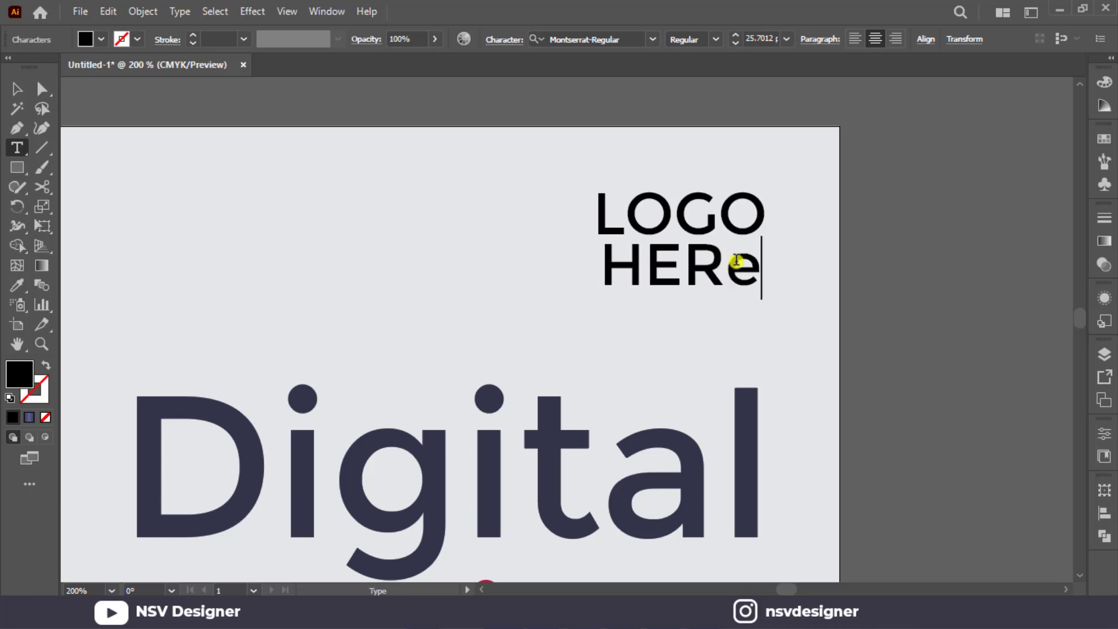
pyautogui.press('BackSpace')
pyautogui.write('E')
pyautogui.click(16, 89)
pyautogui.click(534, 288)
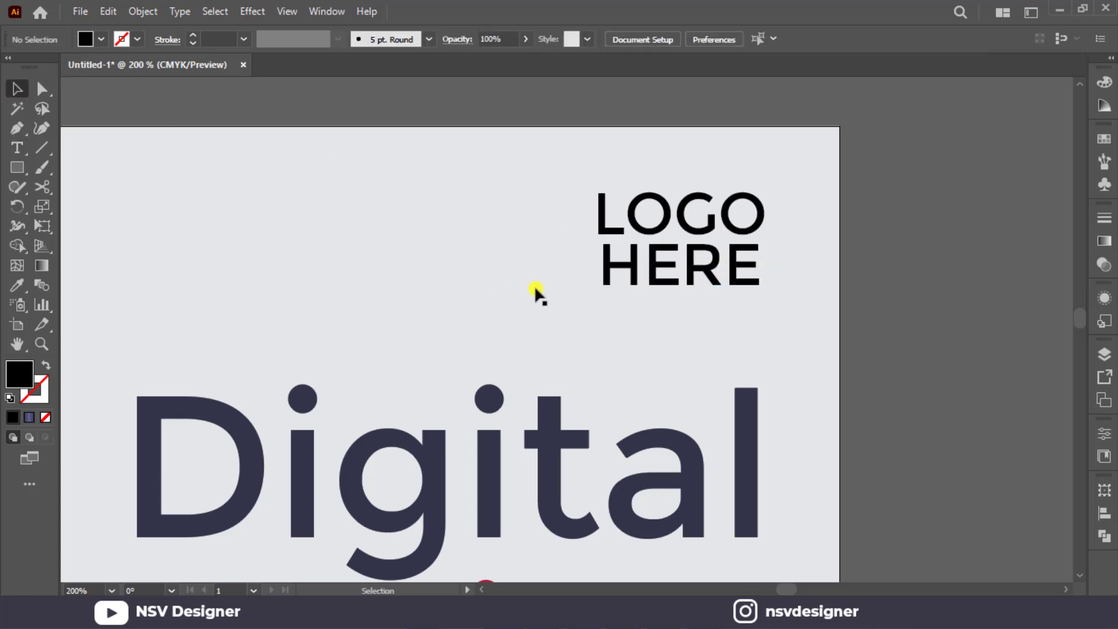
# Line up the start of HERE with LOGO and scale it up to match the width of LOGO.
pyautogui.moveTo(647, 281); pyautogui.dragTo(643, 283)
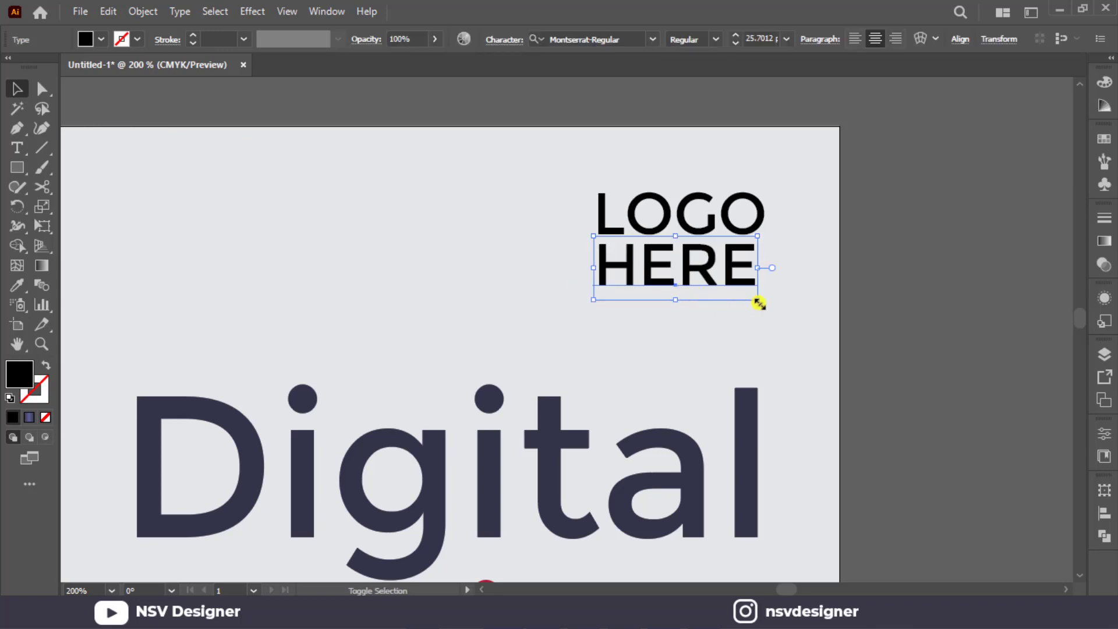
pyautogui.moveTo(758, 300); pyautogui.dragTo(766, 306)
pyautogui.hotkey('ctrl', '0')
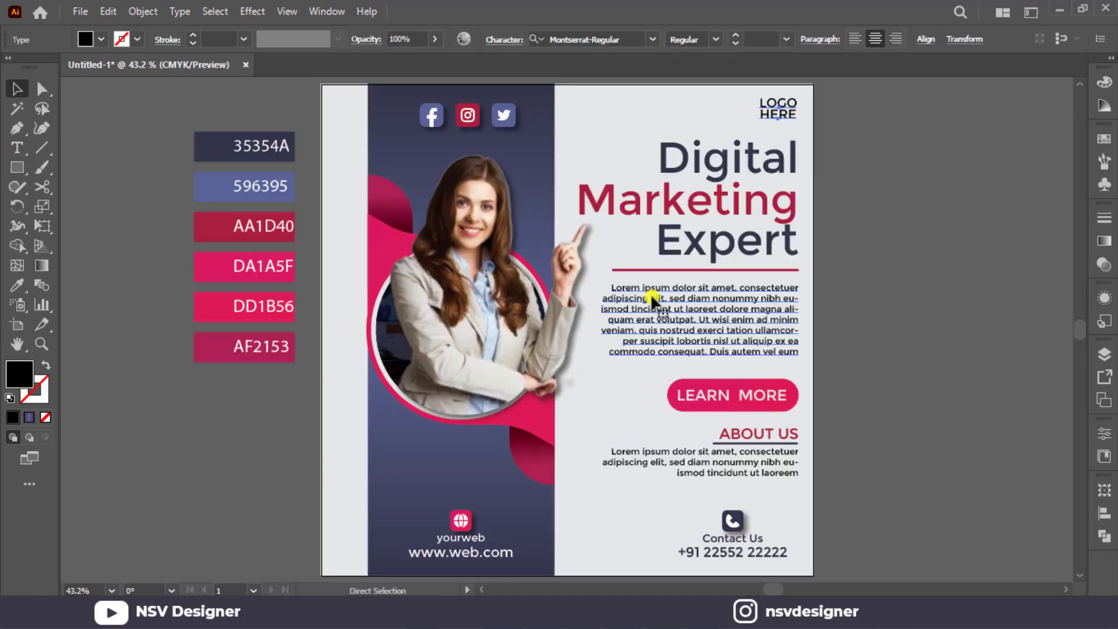
# Fill the LOGO HERE text with the red of the AA1D40 swatch.
pyautogui.press('i')
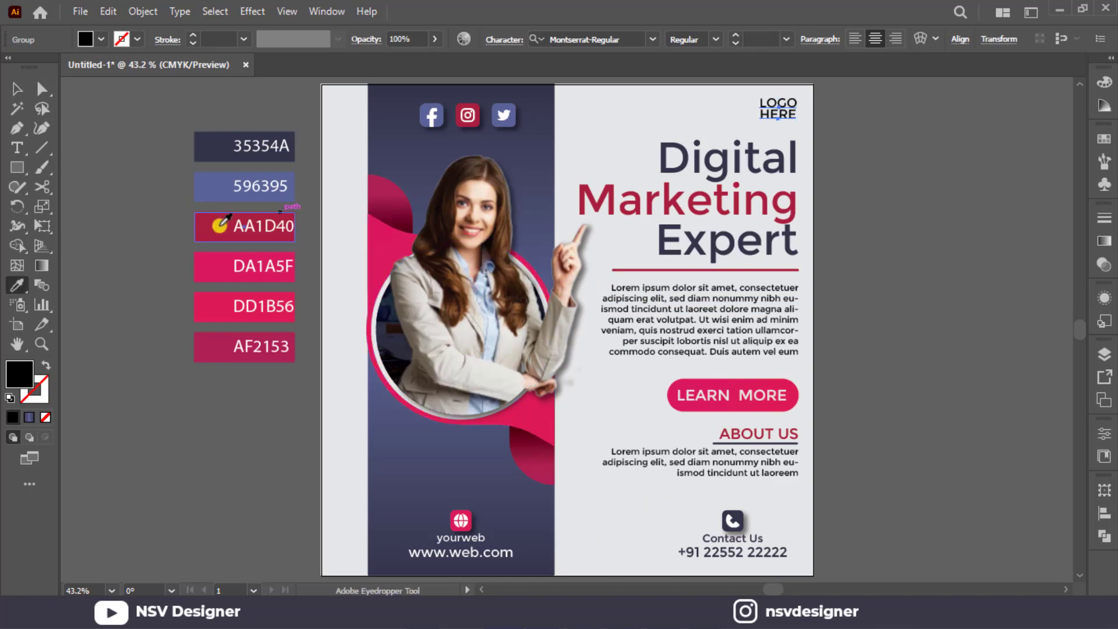
pyautogui.click(215, 229)
pyautogui.click(31, 96)
pyautogui.click(160, 98)
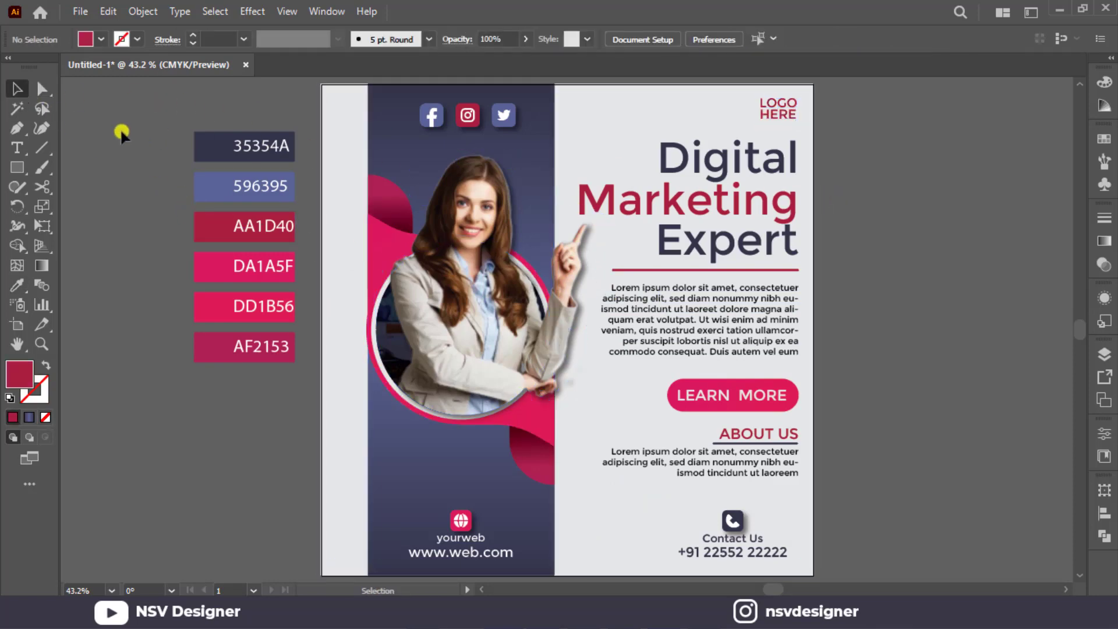
# Delete all the labelled colour swatches beside the artboard.
pyautogui.click(298, 351)
pyautogui.press('Delete')
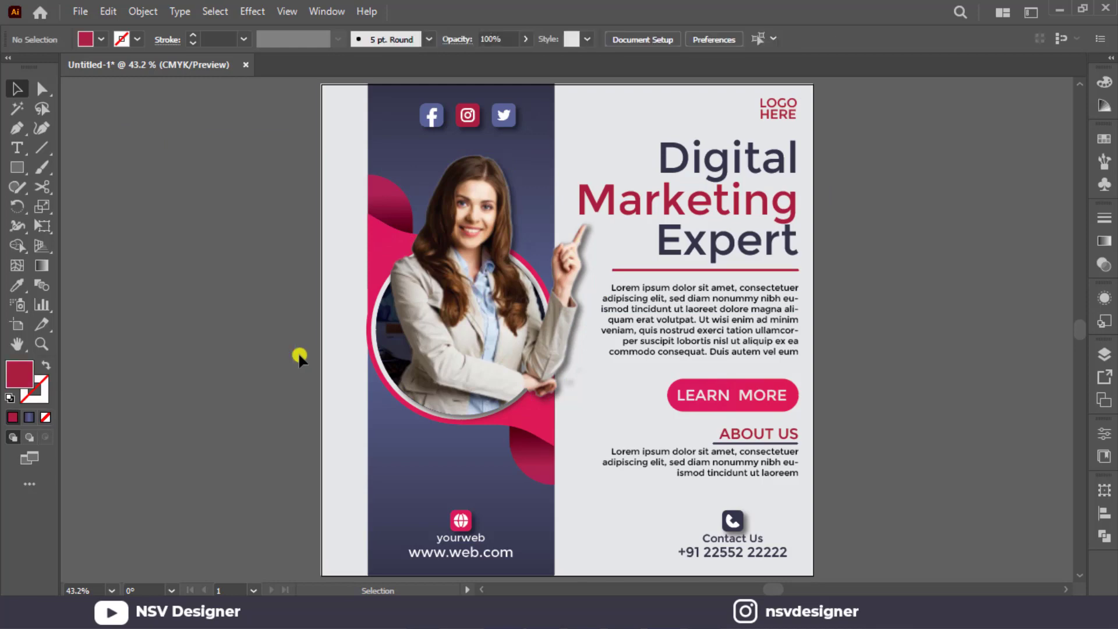